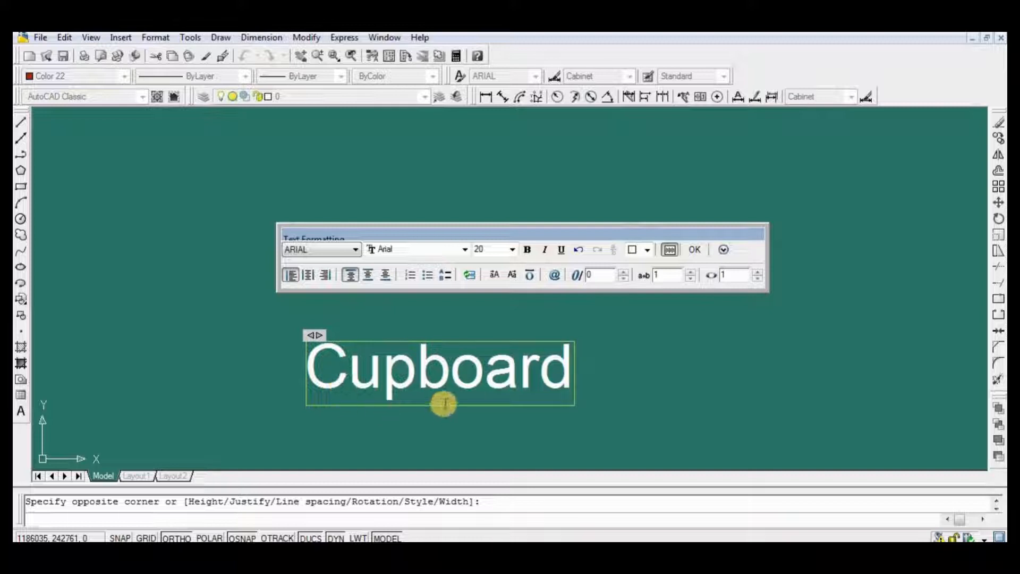
Complete the multiline label to read "Cupboard" with "Size:-L-900X W-550X H-1800MM" on the second line, and close the text editor
scroll(462, 318, down, 4)
scroll(431, 355, up, 3)
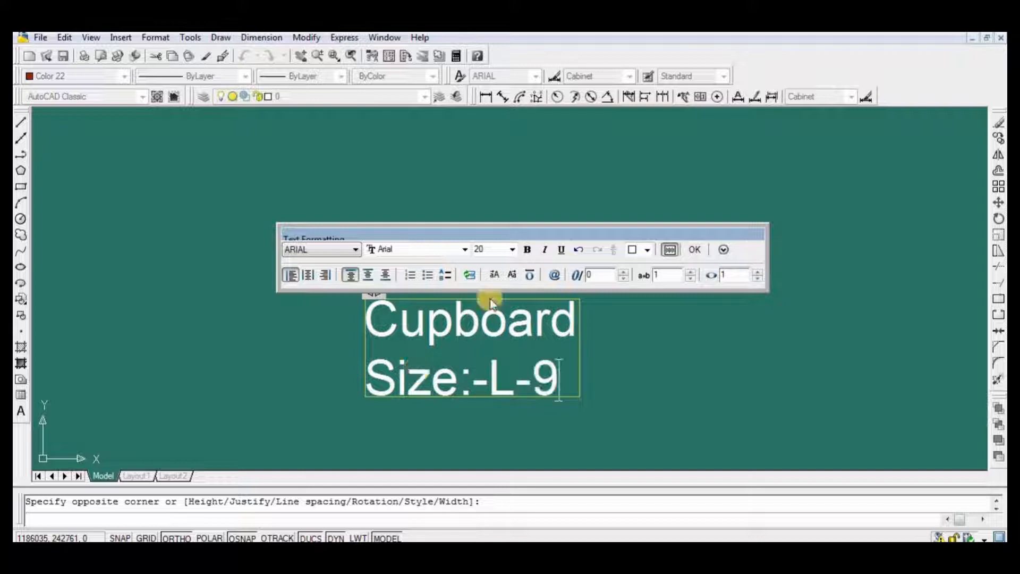
text(x)
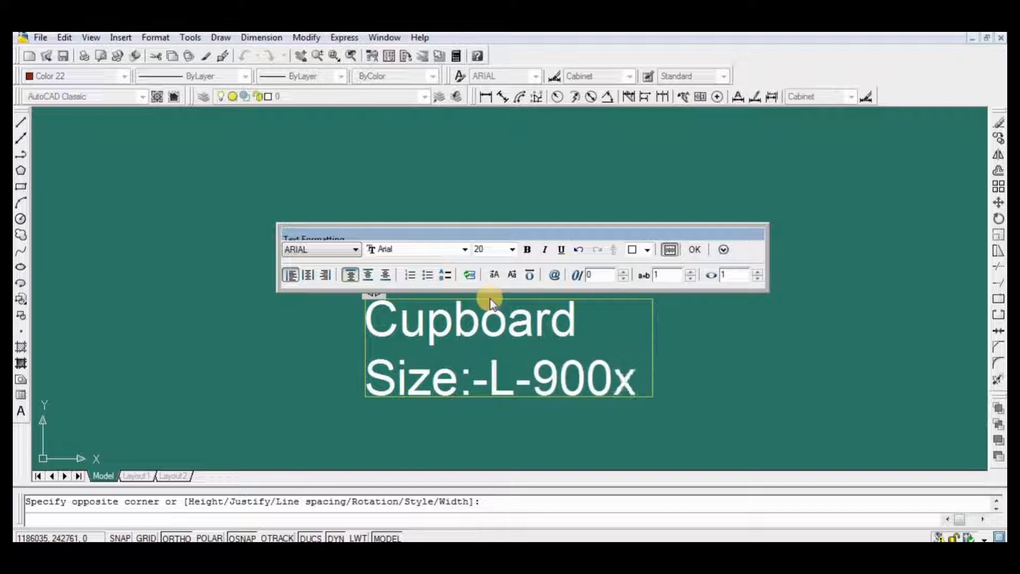
key(BackSpace)
text(X )
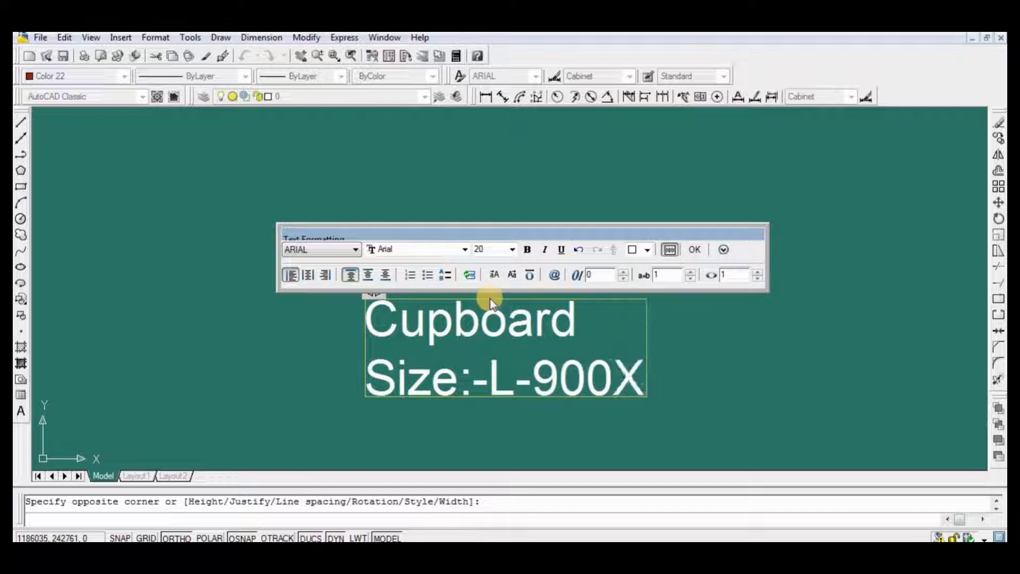
text(W)
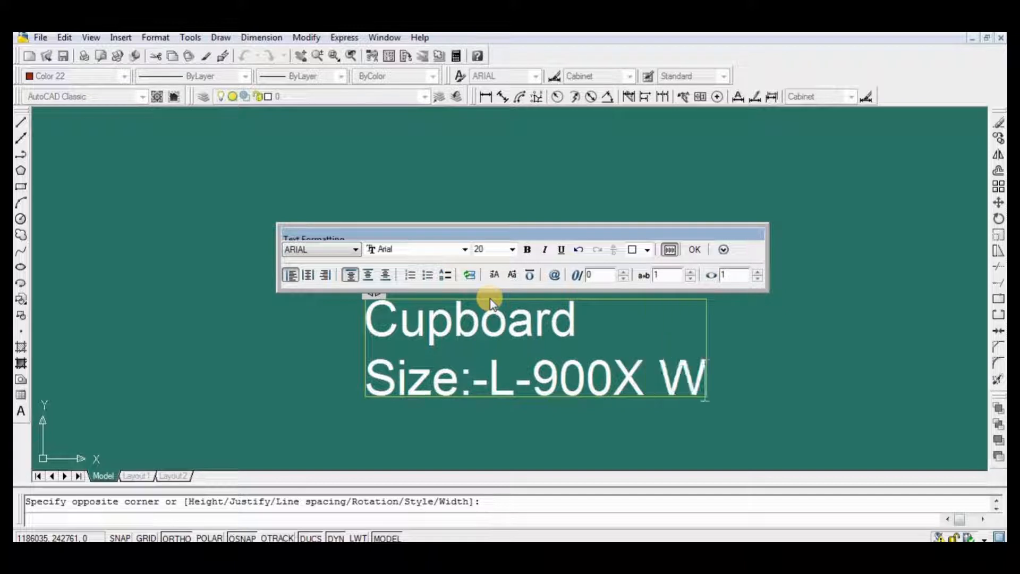
text(-5)
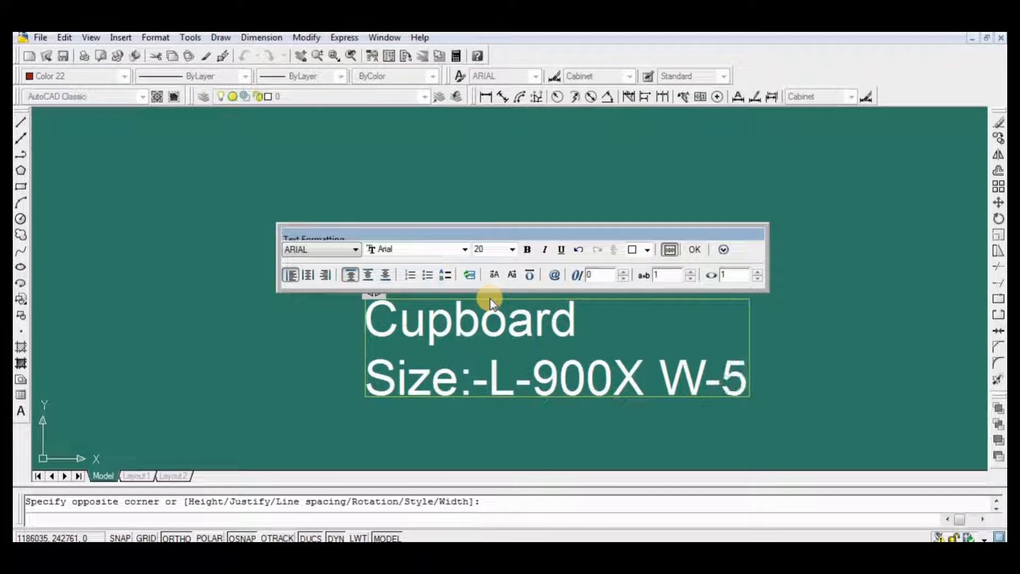
text(50X)
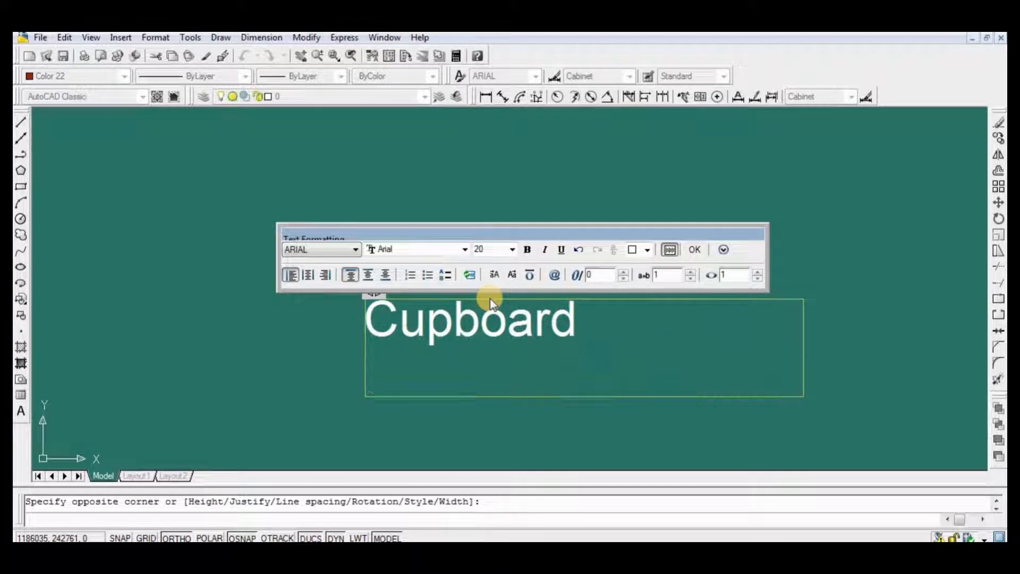
text( H)
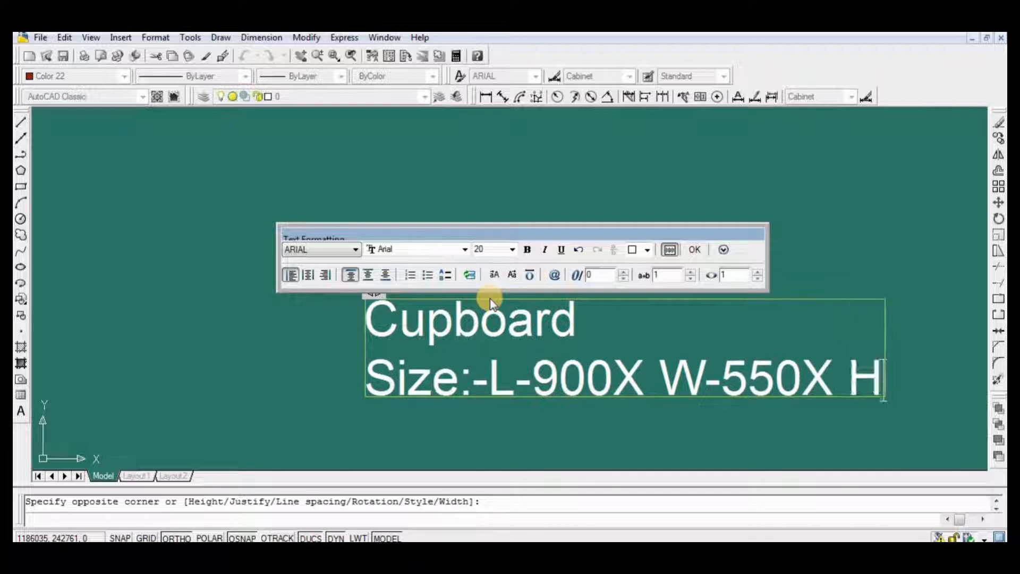
text(-)
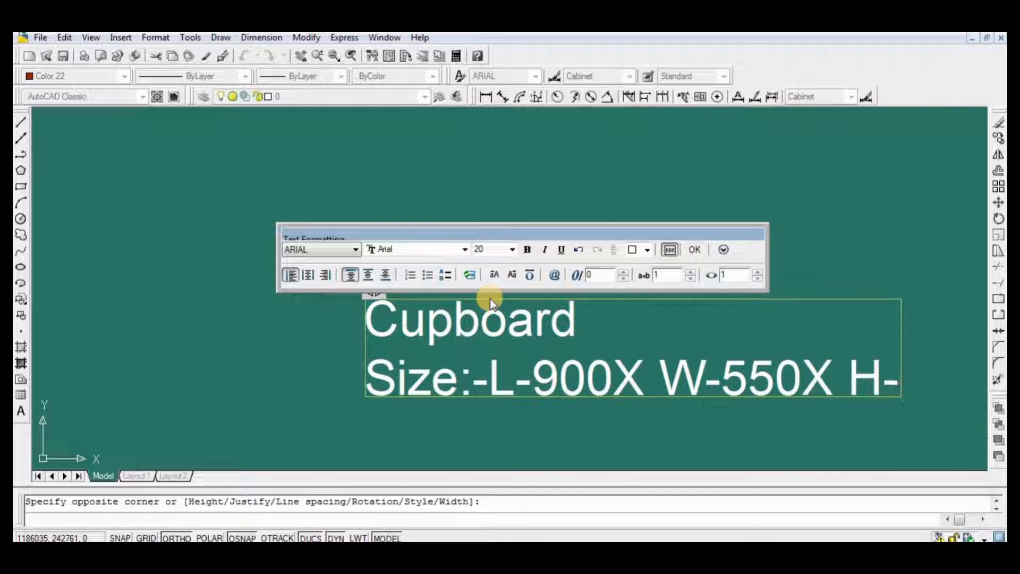
text(1800mm)
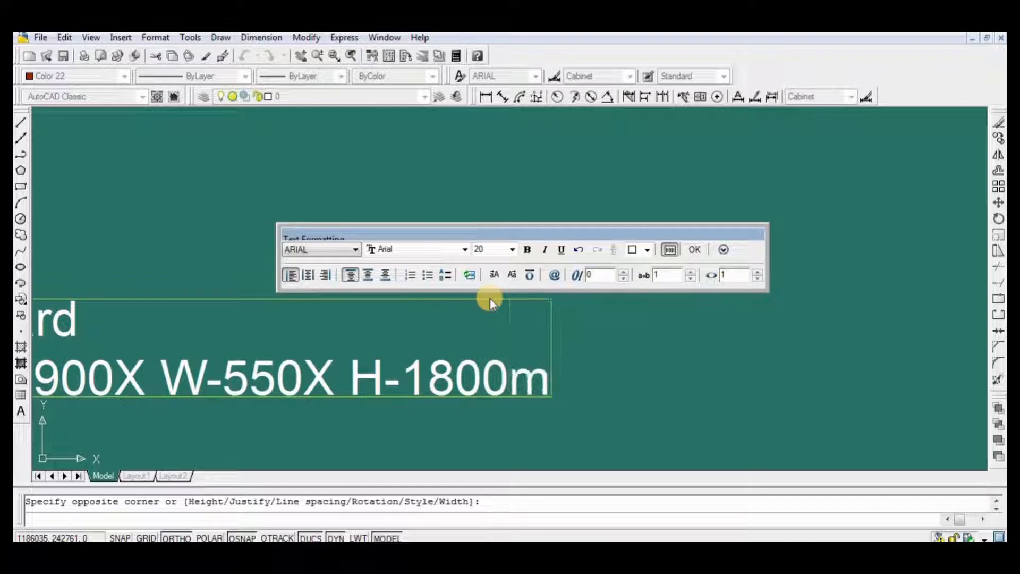
key(BackSpace)
key(BackSpace)
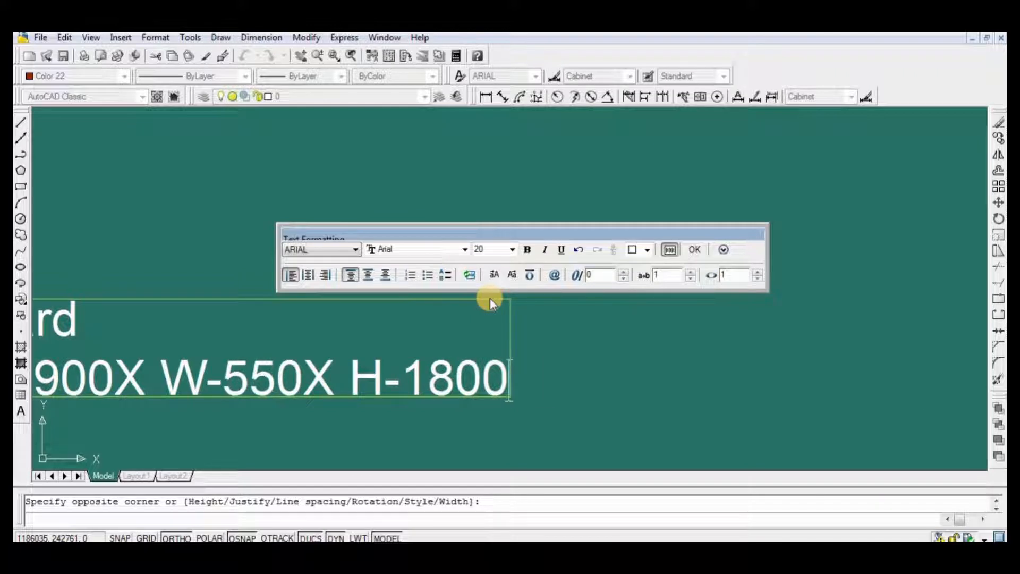
text(MM)
scroll(662, 275, down, 1)
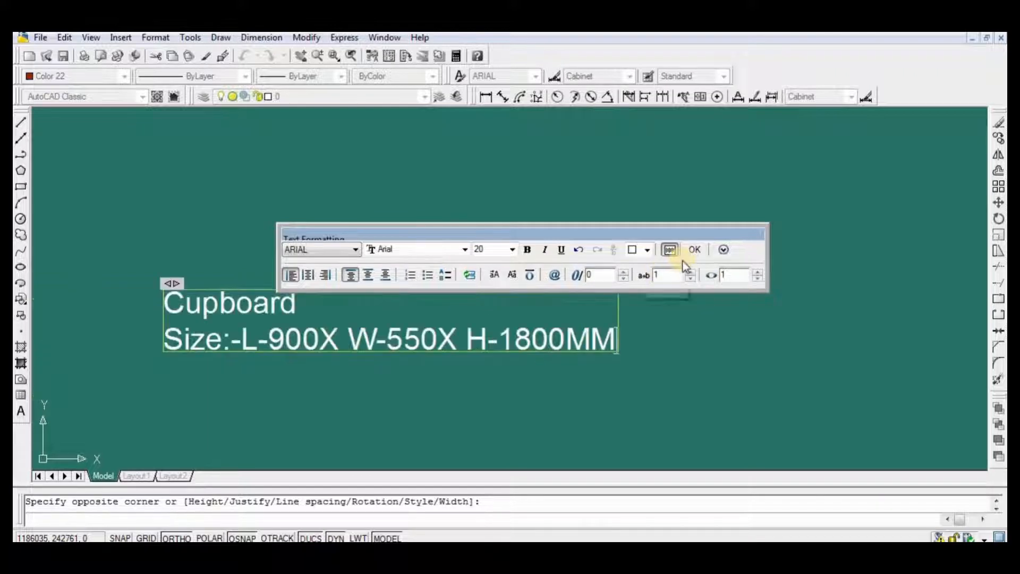
click(695, 250)
Draw a 900 mm horizontal line running right below the cupboard label as the outline's top edge
scroll(611, 296, up, 3)
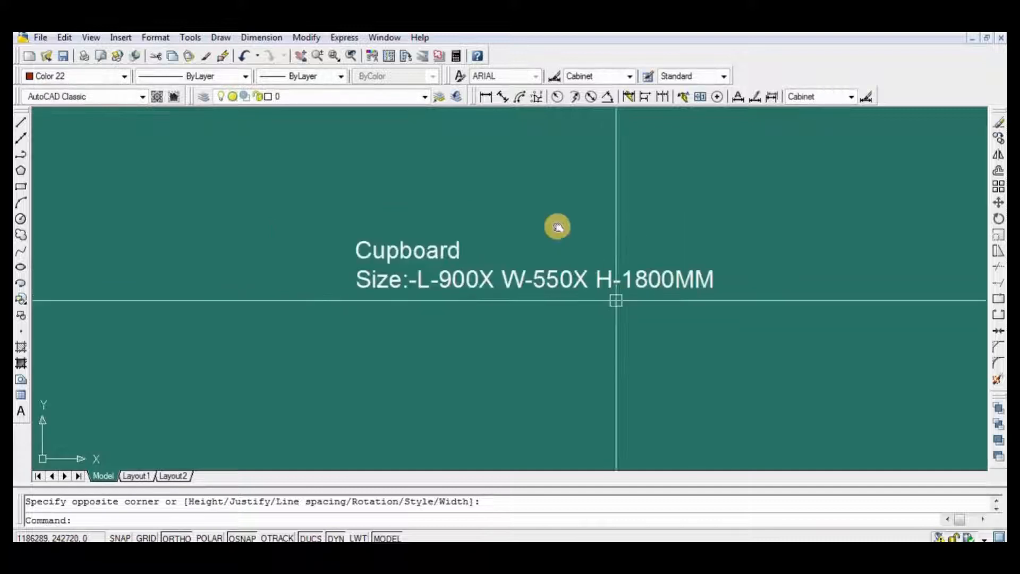
middle_drag(611, 295, 475, 199)
middle_drag(541, 202, 458, 205)
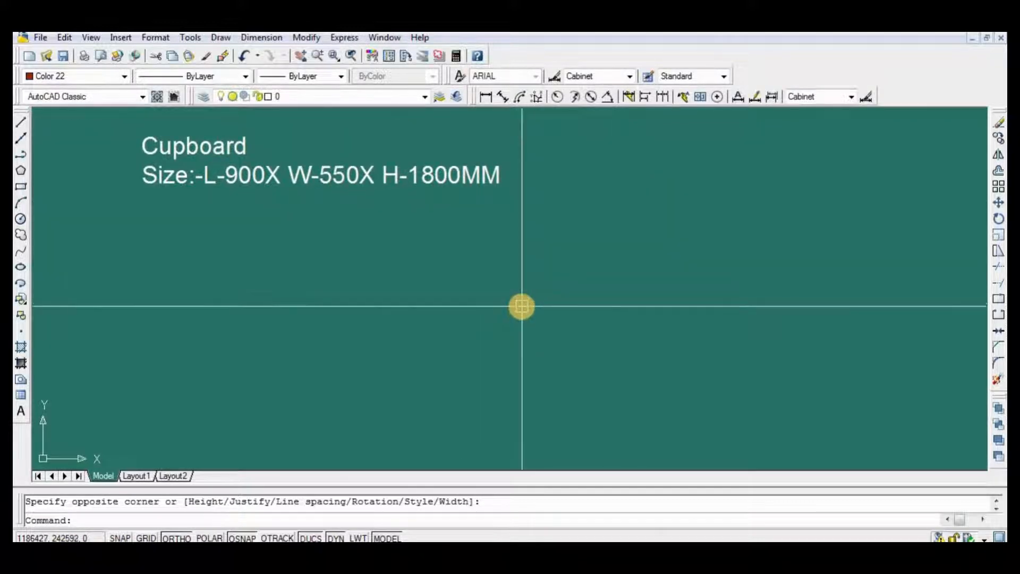
text(l)
key(Return)
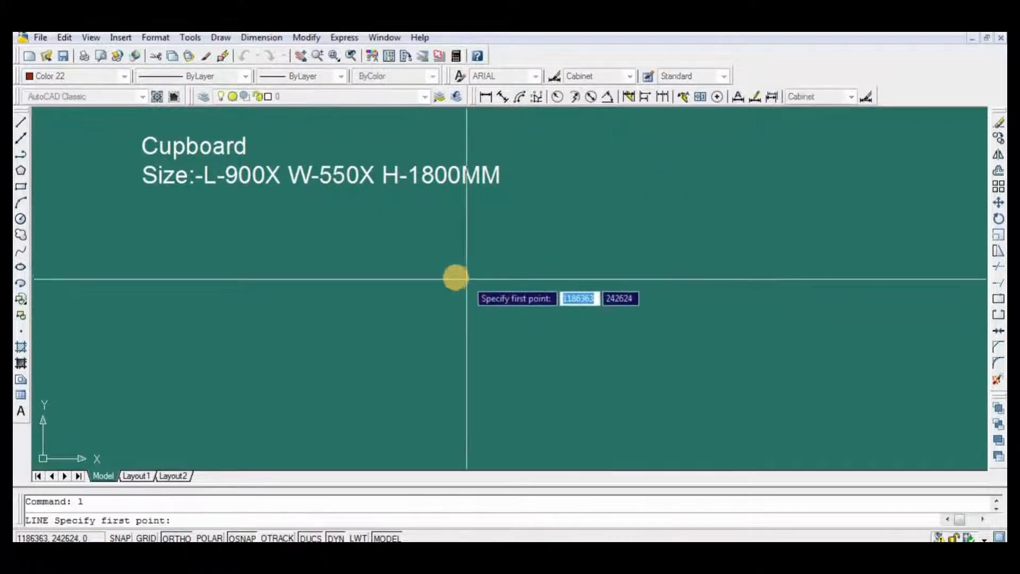
click(406, 251)
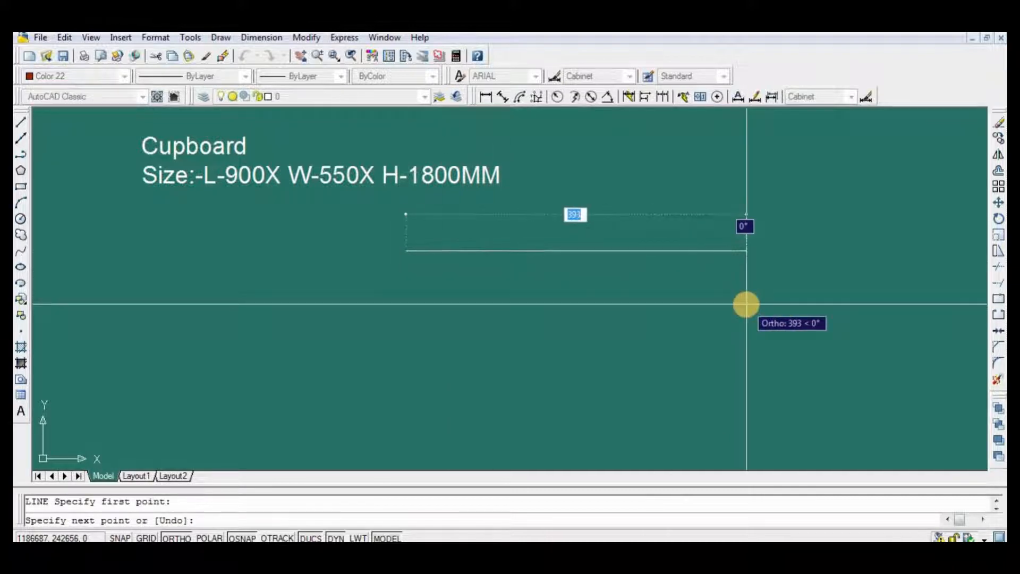
text(900)
key(Return)
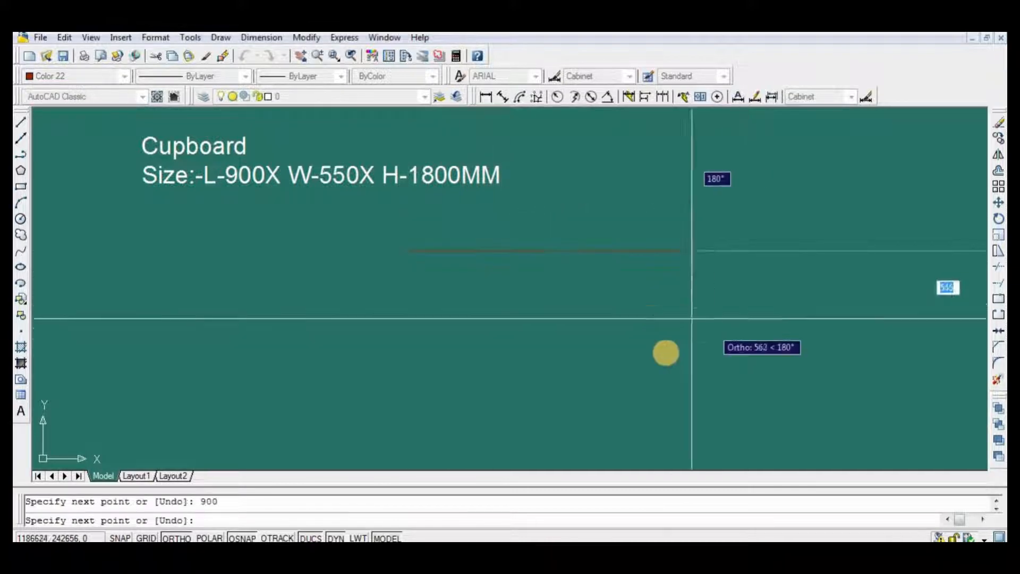
Continue the line 1800 mm straight down from the right end of the top edge and finish it
scroll(721, 370, down, 5)
scroll(668, 374, up, 2)
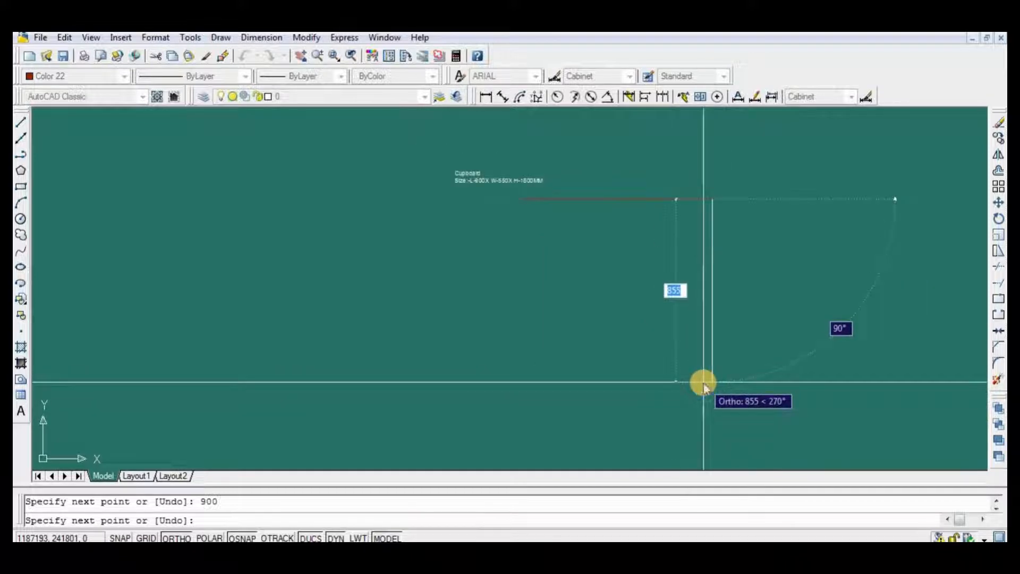
text(1800)
key(Return)
key(Return)
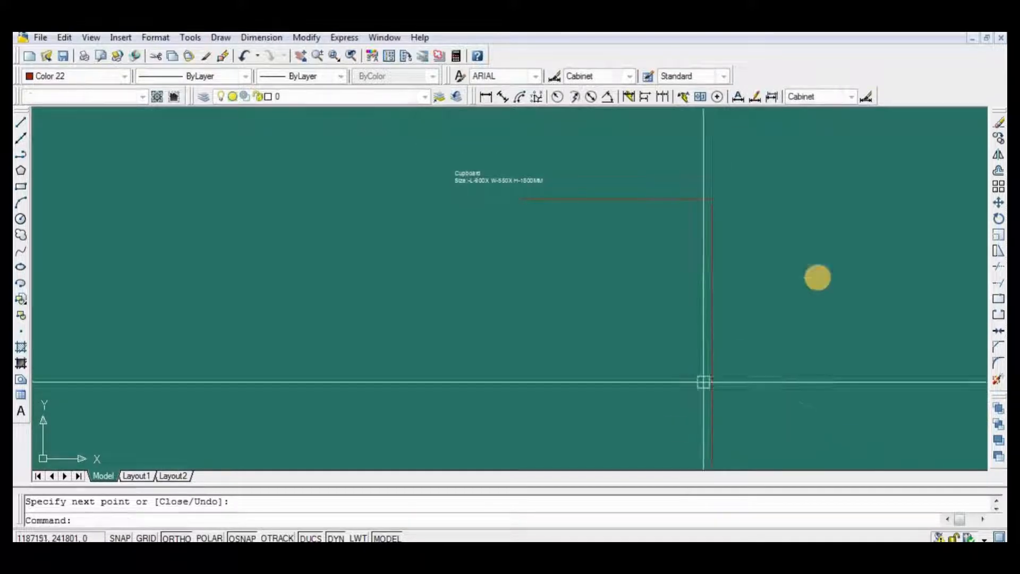
Increase the text height of both lines of the cupboard size label
scroll(674, 301, down, 5)
scroll(636, 289, up, 4)
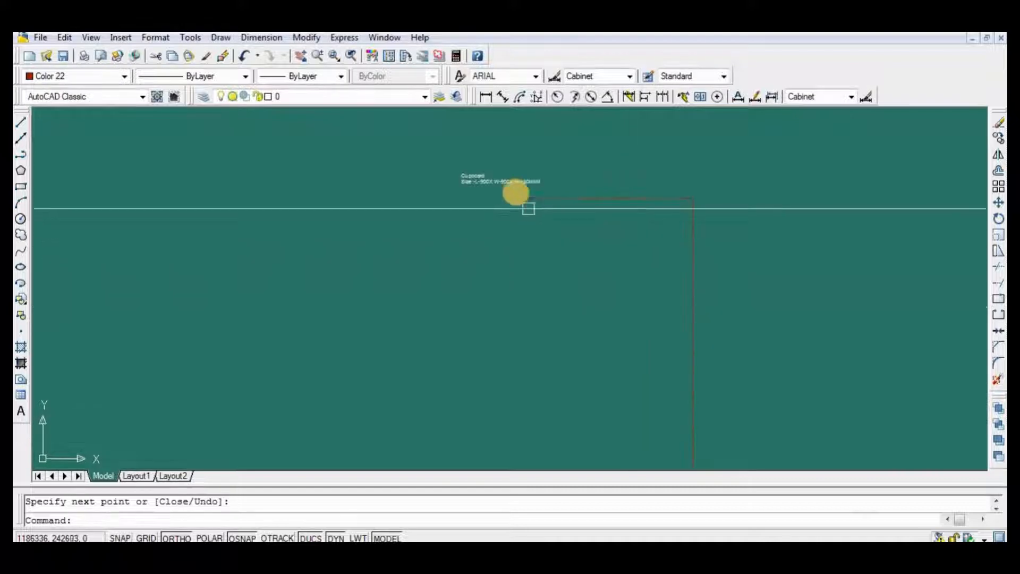
double_click(516, 185)
drag(719, 201, 374, 181)
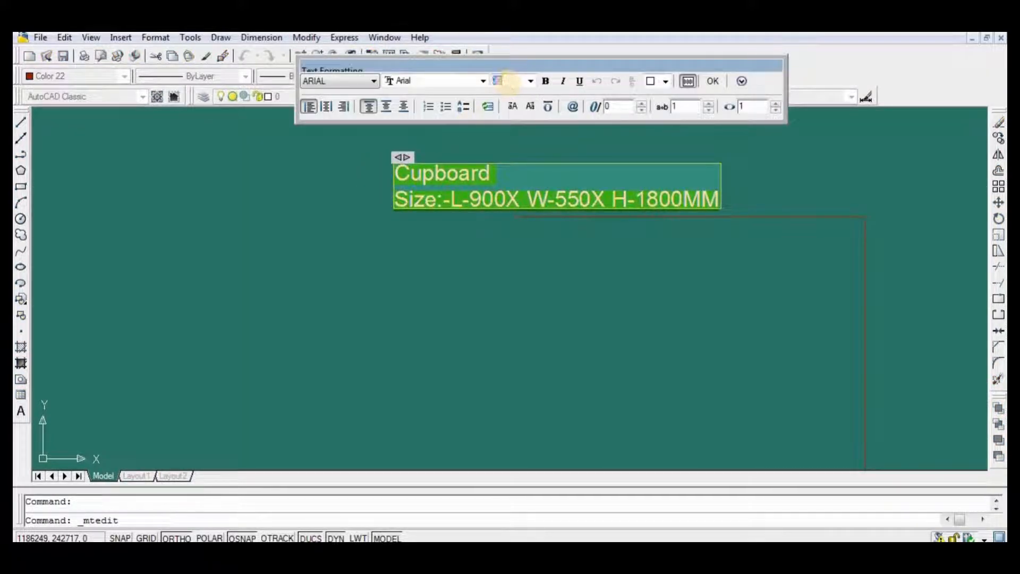
key(Return)
click(629, 353)
scroll(497, 336, down, 1)
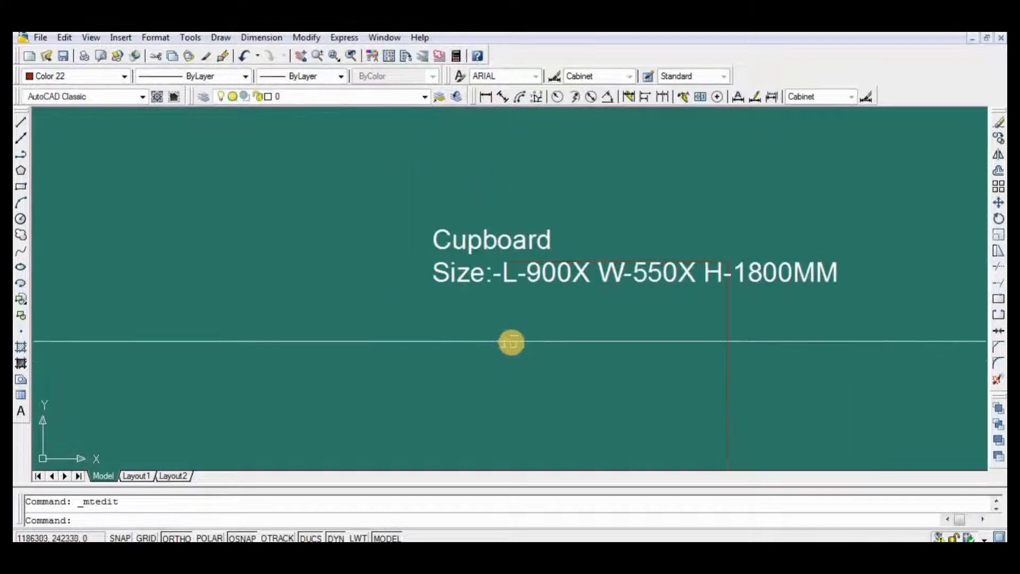
Move the enlarged label straight up so it sits clear above the top outline line
text(m)
key(Return)
click(498, 273)
key(Return)
click(392, 296)
click(392, 250)
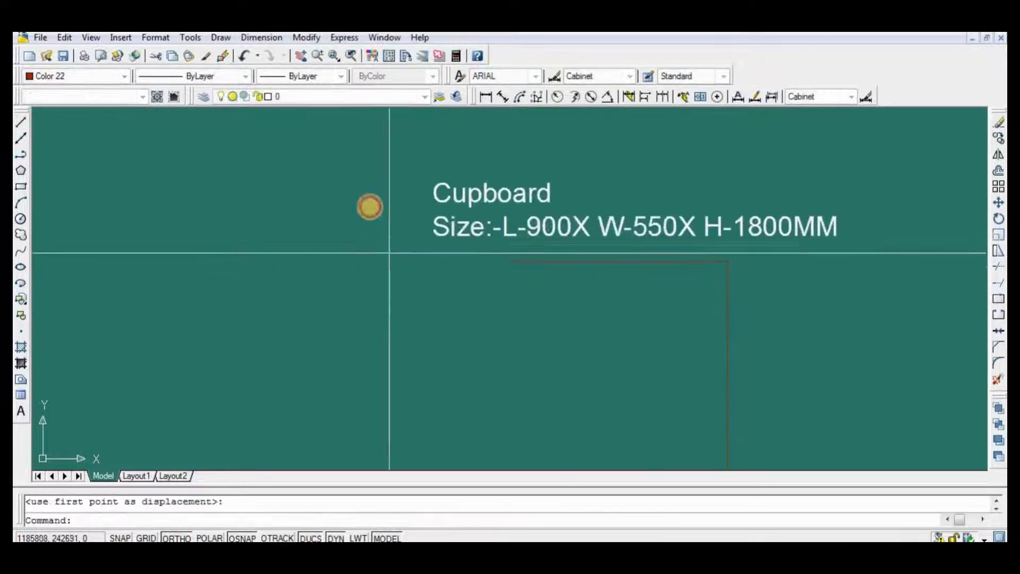
Move the label horizontally to the left by about 1136 mm
scroll(372, 212, down, 2)
key(Return)
click(540, 227)
key(Return)
click(650, 181)
click(548, 165)
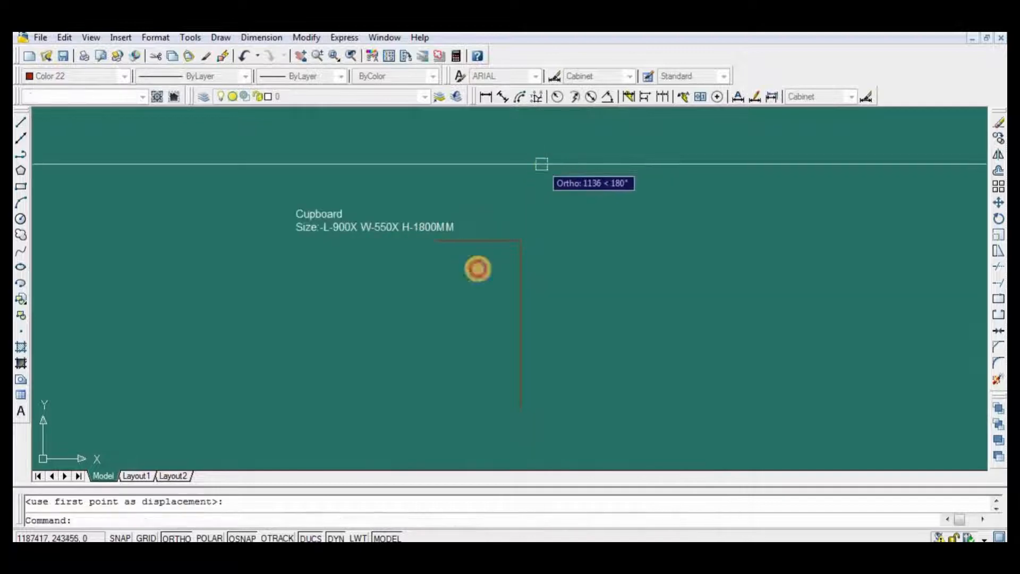
Move both outline lines straight down to leave more space beneath the label
middle_drag(479, 269, 691, 223)
key(Return)
click(671, 210)
click(579, 271)
key(Return)
click(664, 246)
click(665, 291)
scroll(563, 291, up, 4)
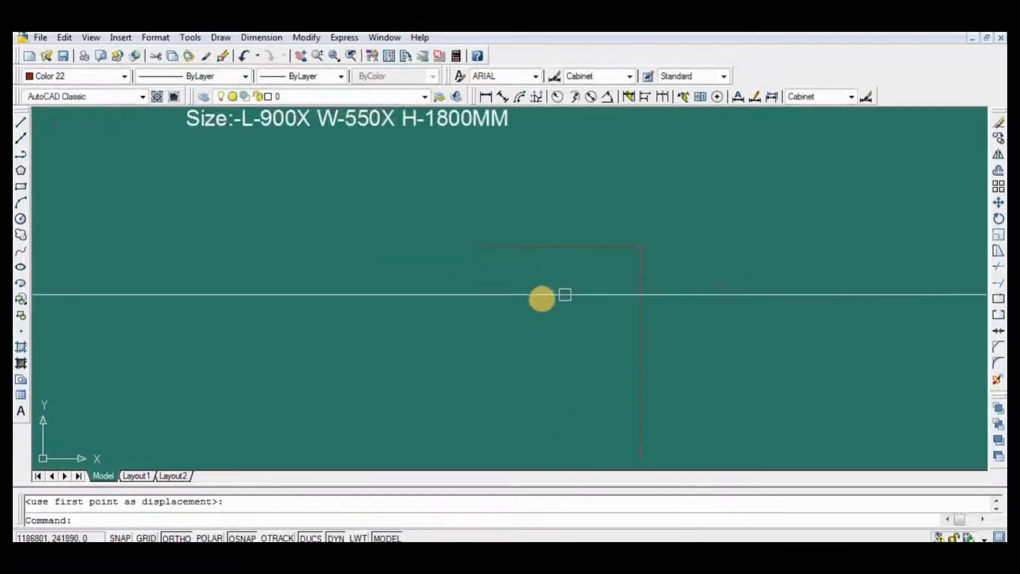
Draw an 1800 mm vertical line down from the left end of the top edge
middle_drag(545, 300, 607, 261)
key(l)
key(Return)
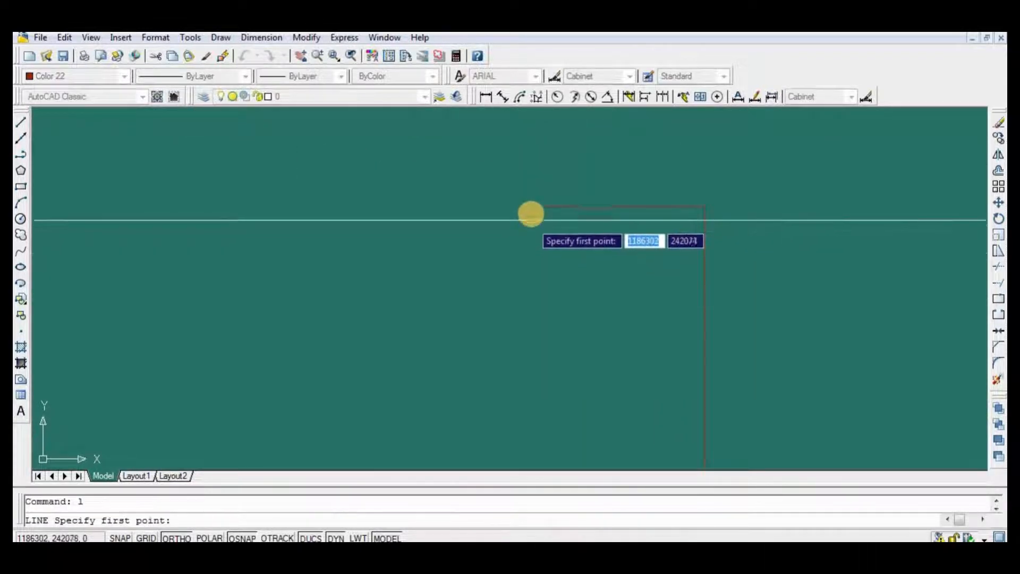
click(530, 209)
text(1800)
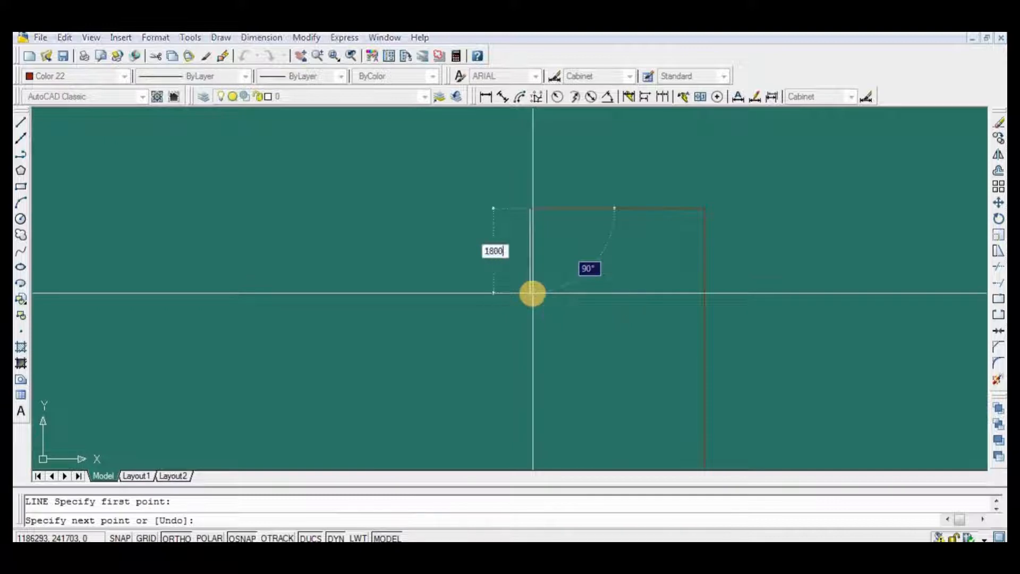
key(Return)
key(Return)
Mirror the top edge about a horizontal axis through the right side's midpoint, keeping the source, to close the rectangle
scroll(641, 219, down, 6)
scroll(647, 265, up, 4)
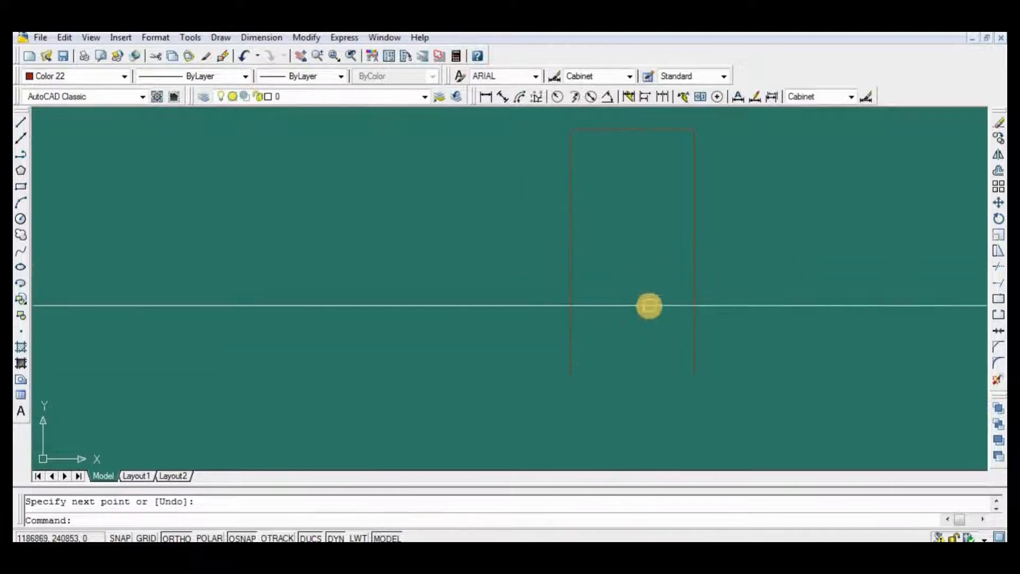
text(mi)
key(Return)
click(647, 130)
key(Return)
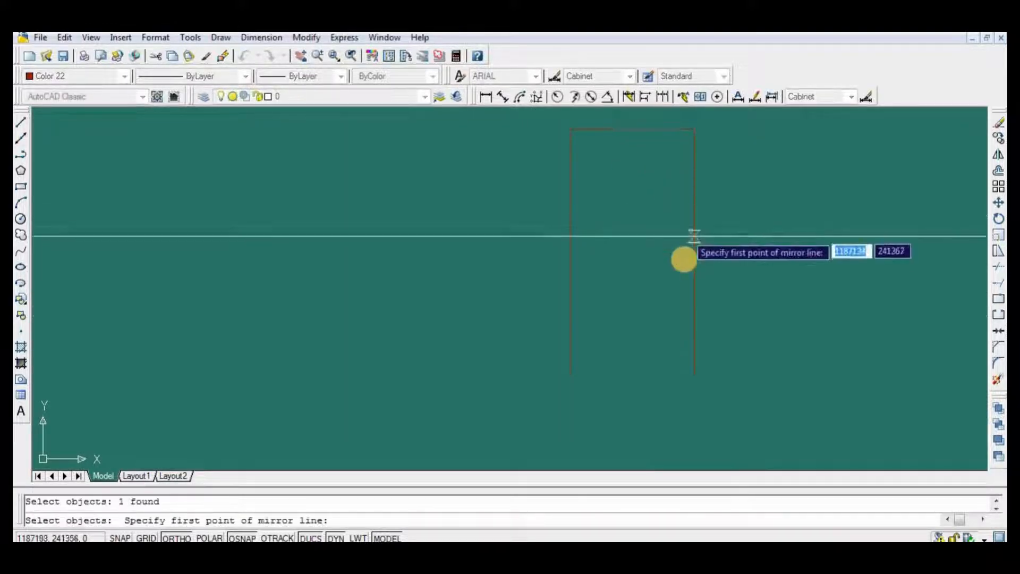
click(694, 252)
click(737, 256)
key(Return)
middle_drag(680, 274, 654, 339)
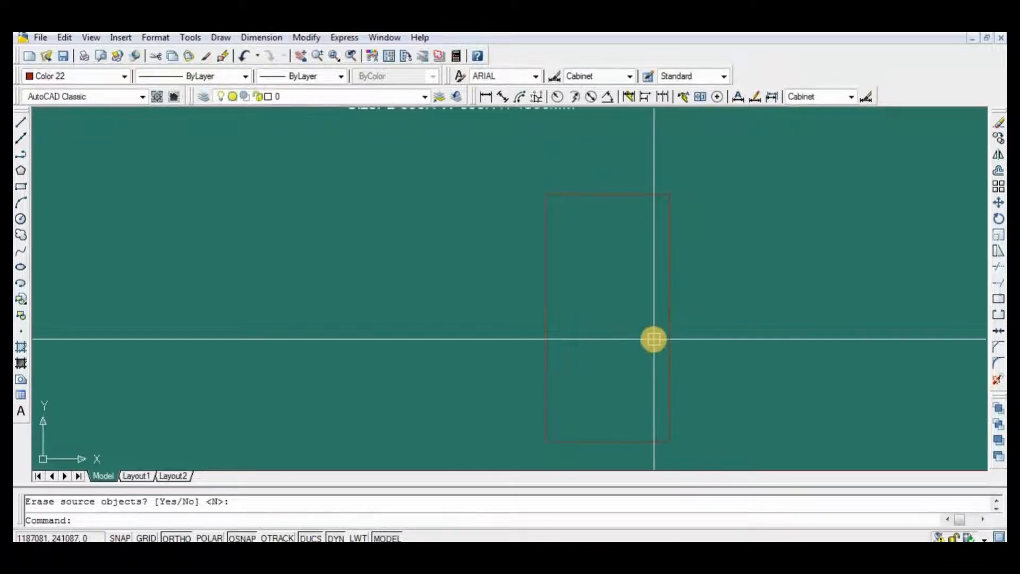
Offset the bottom edge of the cupboard outline 50 mm upward, inside the rectangle
text(o)
key(Return)
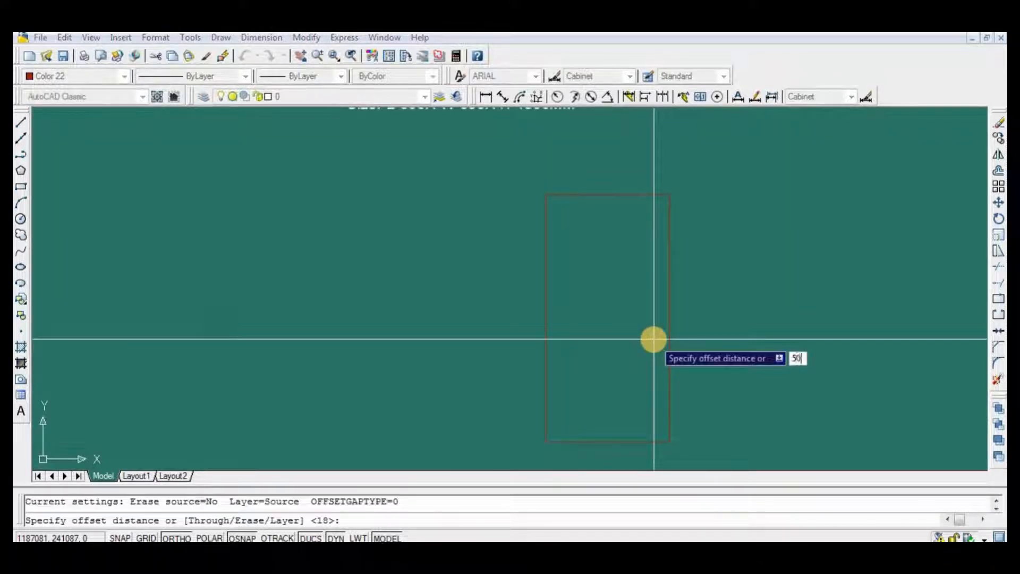
text(50)
key(Return)
click(578, 440)
click(590, 381)
key(Return)
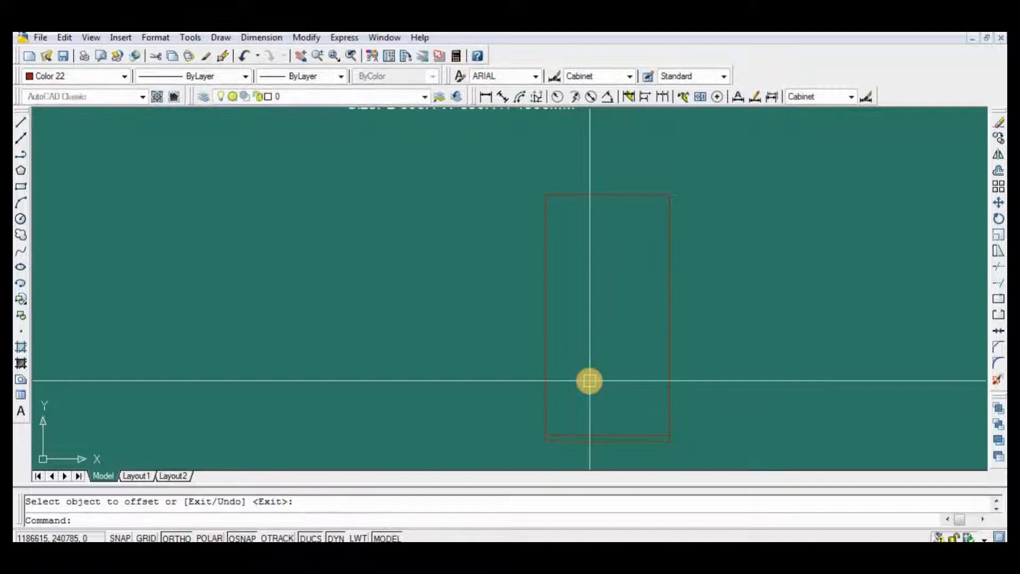
Offset the top edge of the cupboard outline 36 mm downward, inside the rectangle
text(o)
key(Return)
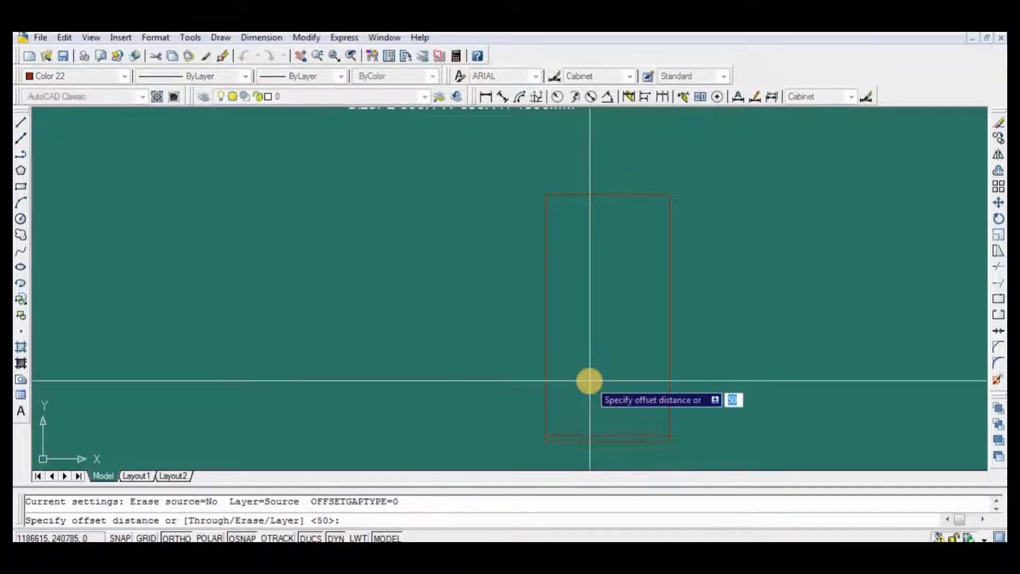
text(36)
key(Return)
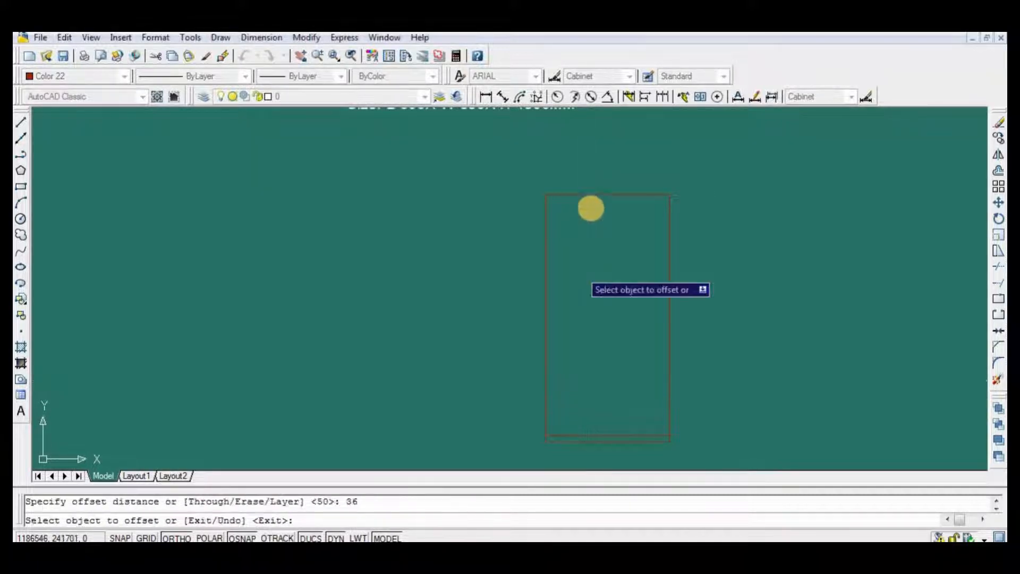
click(596, 195)
click(583, 226)
key(Return)
Offset the top edge of the cupboard outline 18 mm downward, inside the rectangle
key(Return)
scroll(592, 241, up, 5)
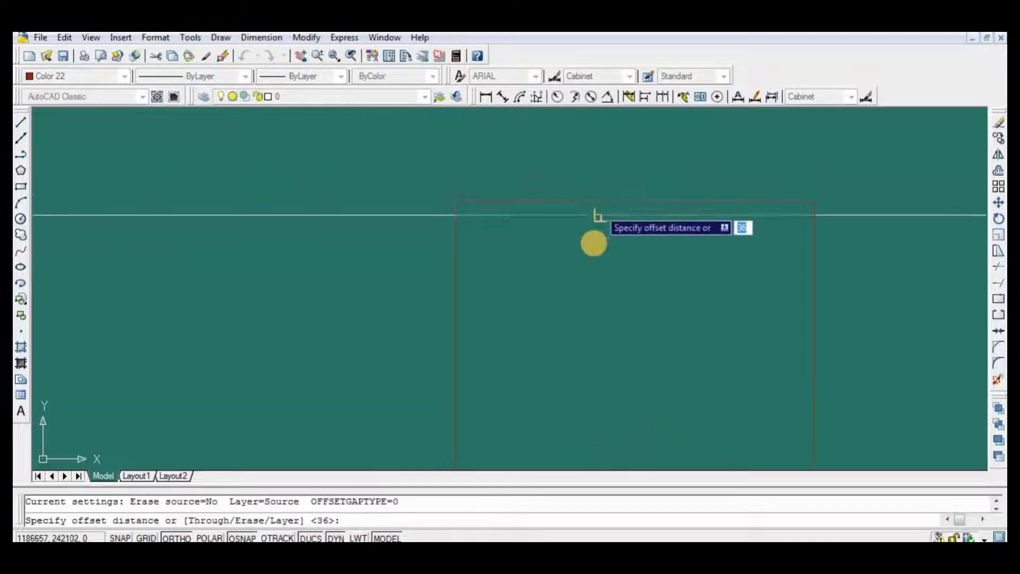
key(Return)
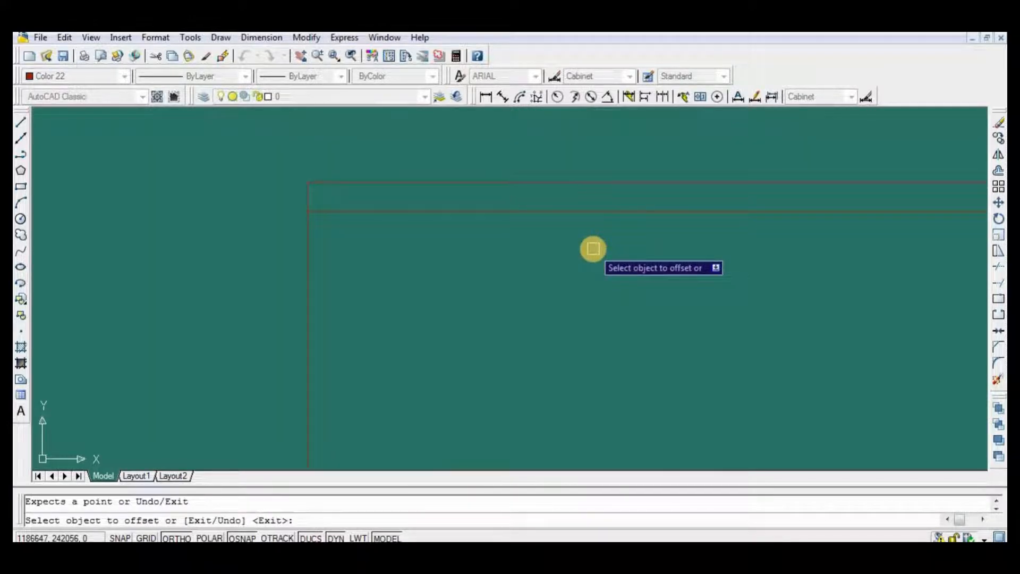
key(Return)
text(o)
key(Return)
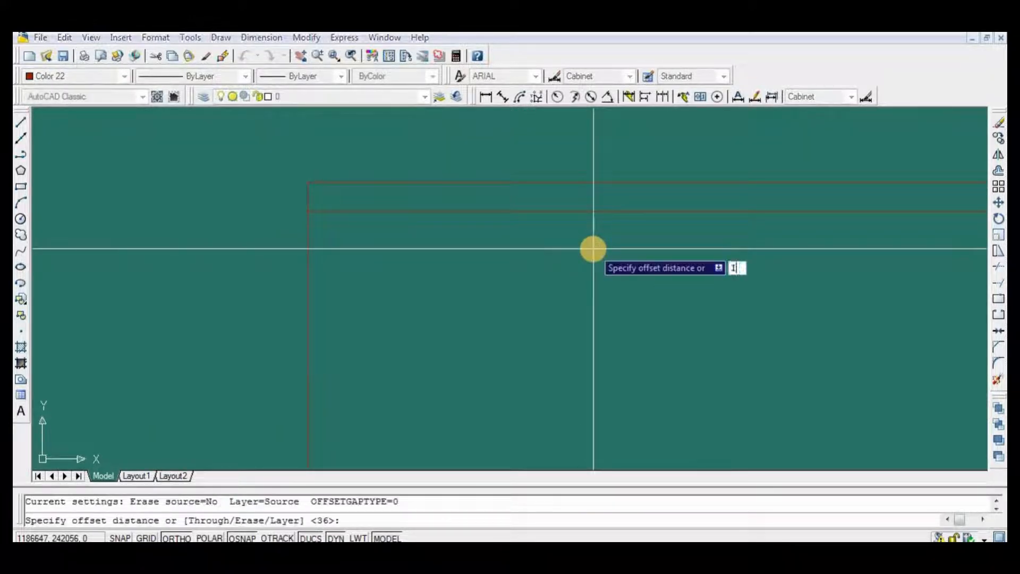
key(Return)
click(623, 184)
click(601, 237)
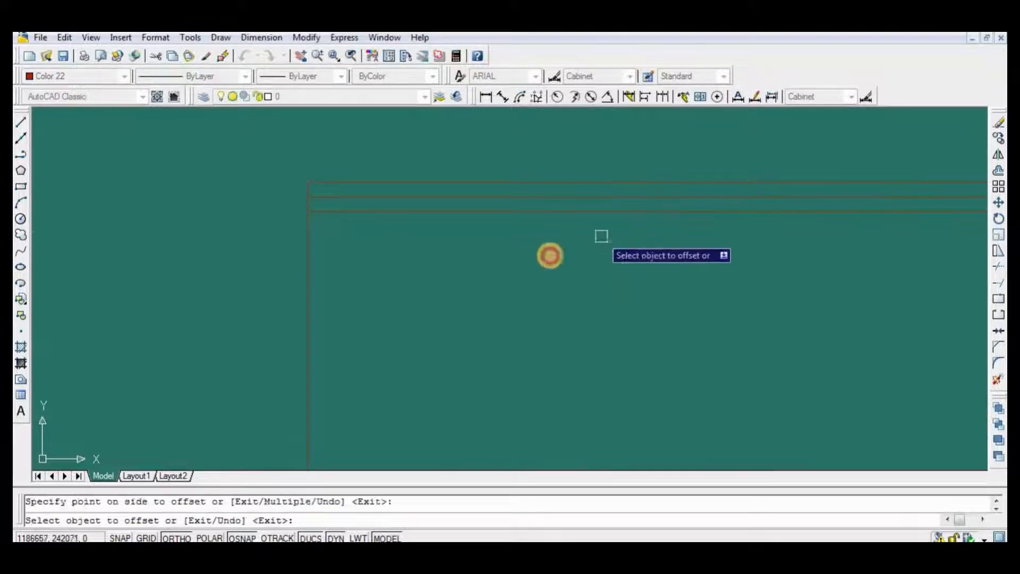
key(Return)
Draw a horizontal line from the outline's top-right corner across a gap to the right, then continue it 550 mm further
scroll(539, 272, down, 3)
middle_drag(569, 296, 581, 228)
scroll(581, 228, down, 2)
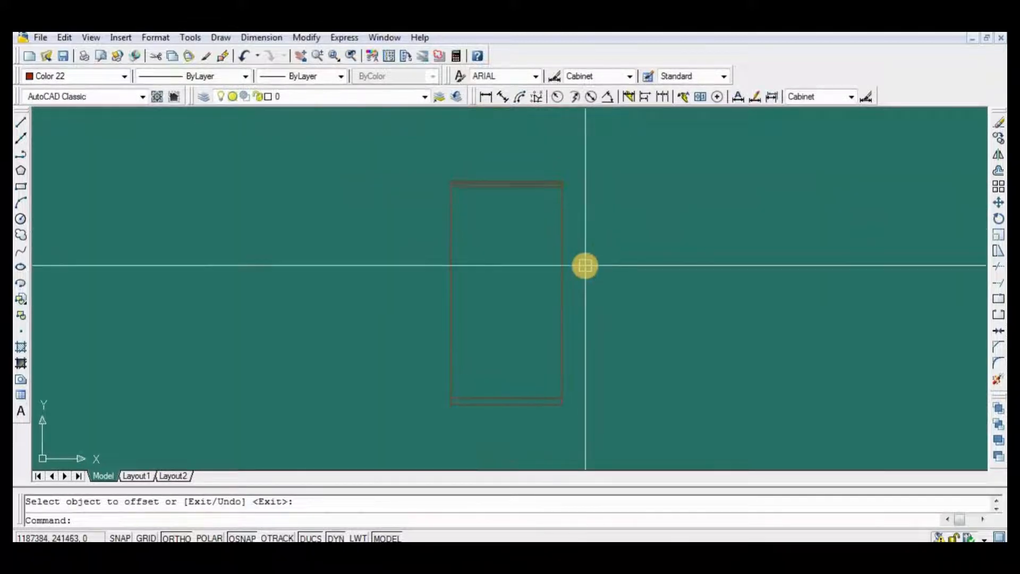
key(Return)
scroll(589, 196, up, 2)
click(508, 156)
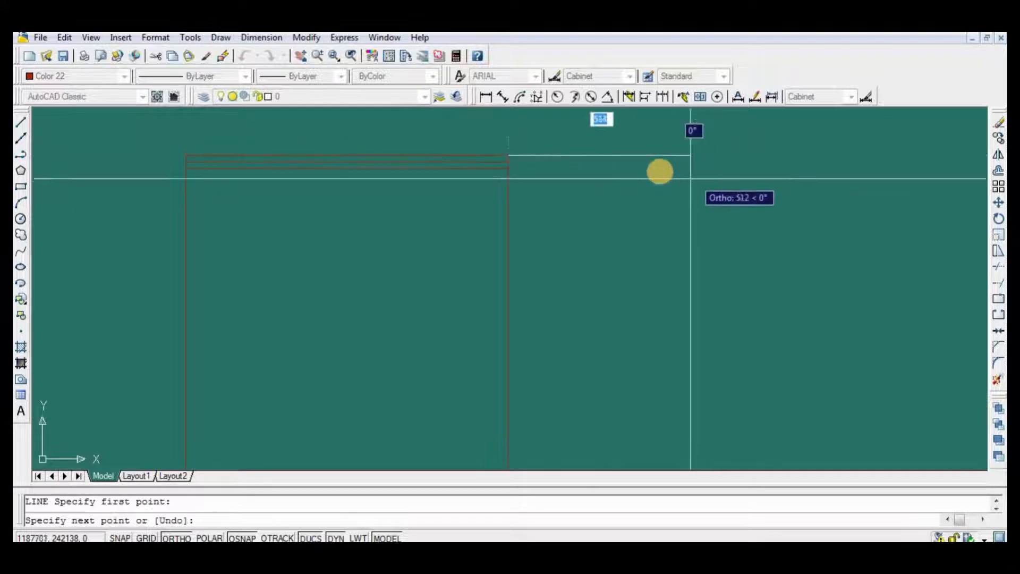
click(661, 171)
text(550)
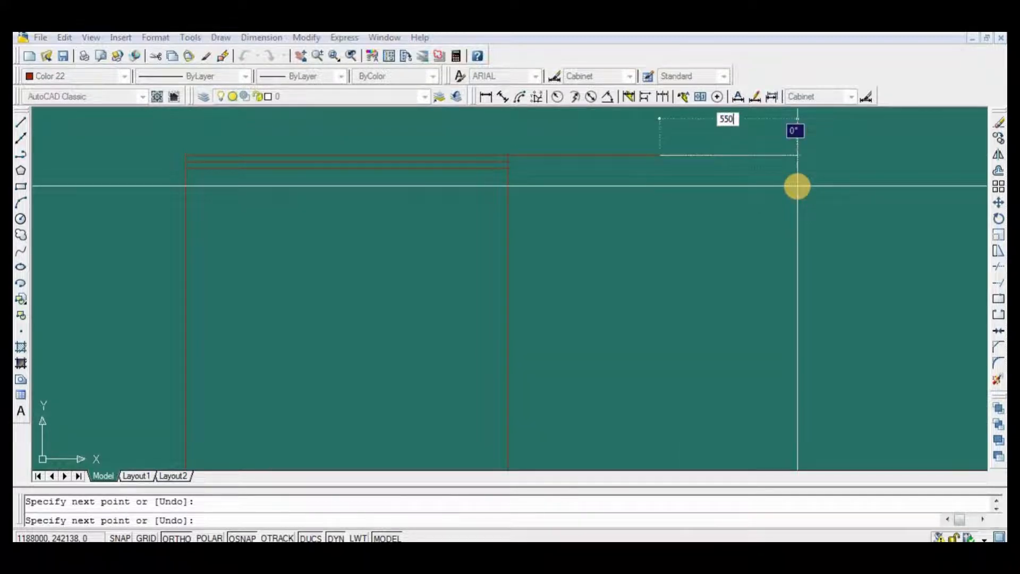
key(Return)
Continue the line 1800 mm down, 550 mm left and back up to the top line to close the side view
scroll(797, 186, down, 5)
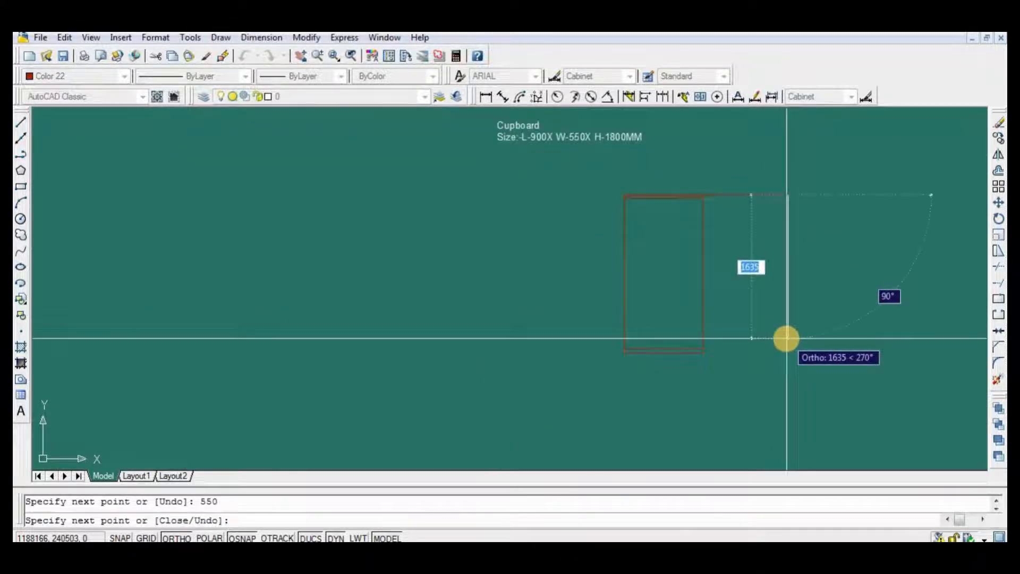
text(1800)
key(Return)
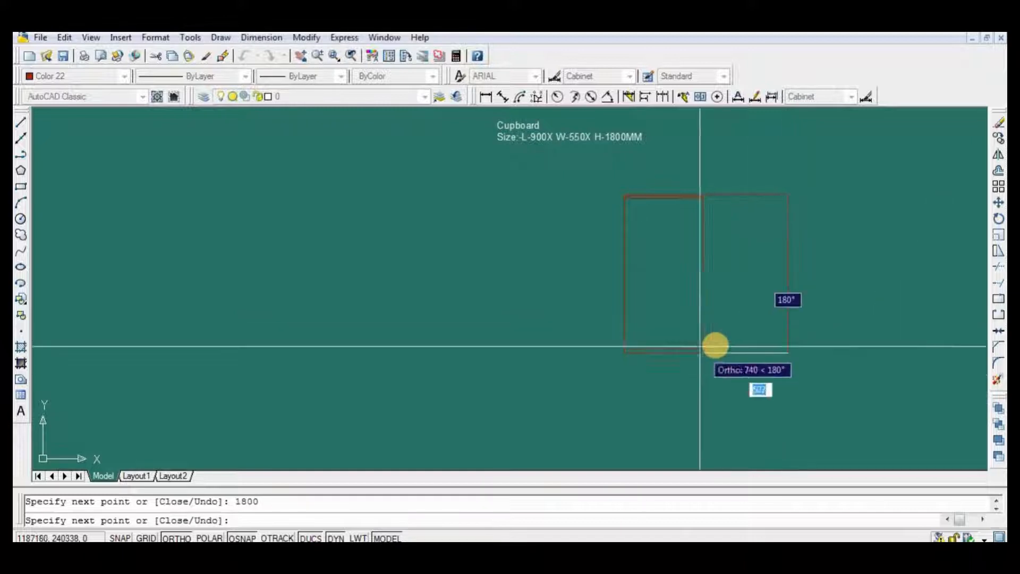
scroll(715, 345, up, 3)
text(550)
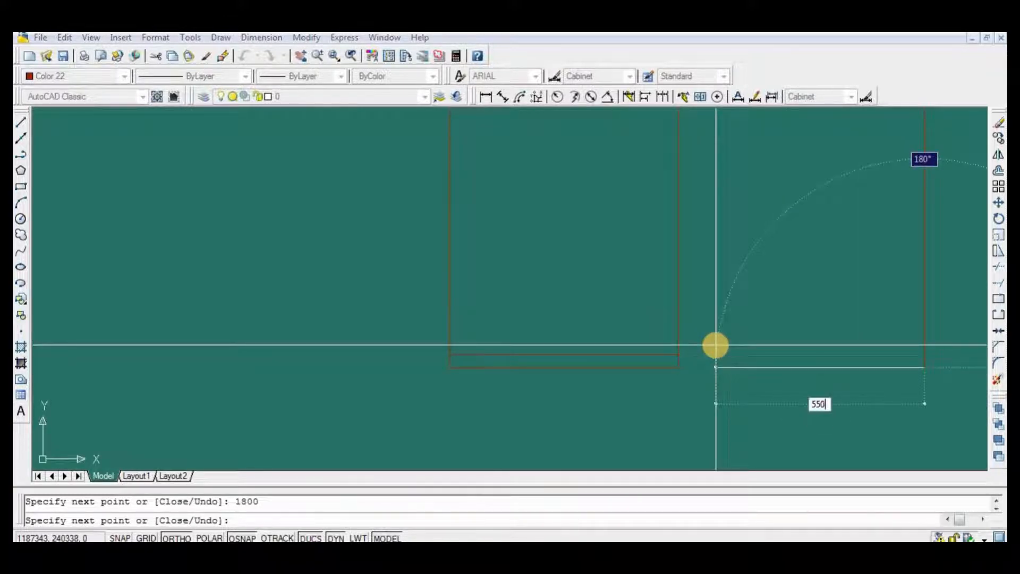
key(Return)
scroll(724, 354, down, 4)
scroll(719, 233, up, 3)
click(773, 276)
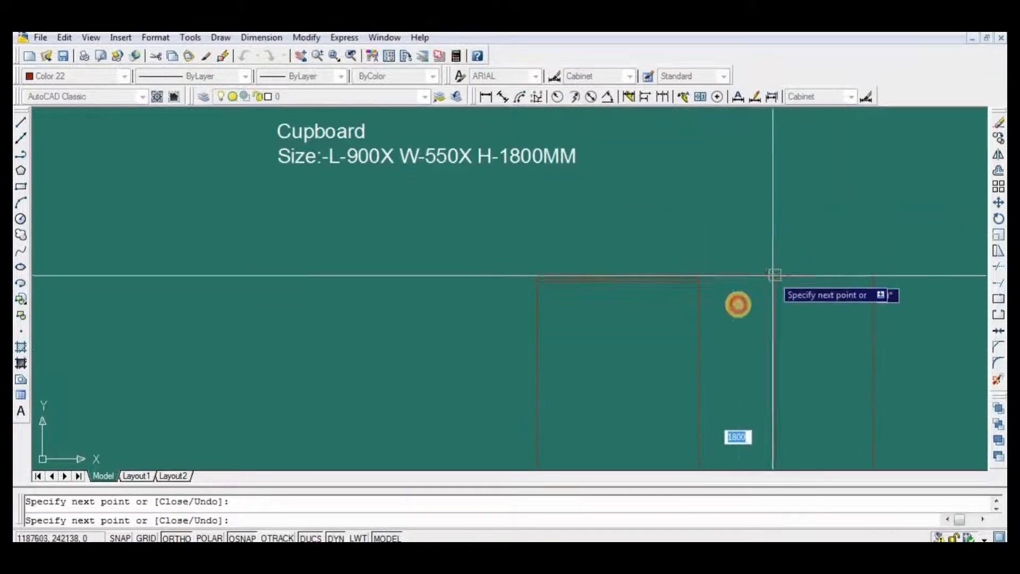
key(Return)
Extend the two inner top panel lines of the front view to the side view's right edge
scroll(740, 305, up, 1)
middle_drag(794, 302, 477, 300)
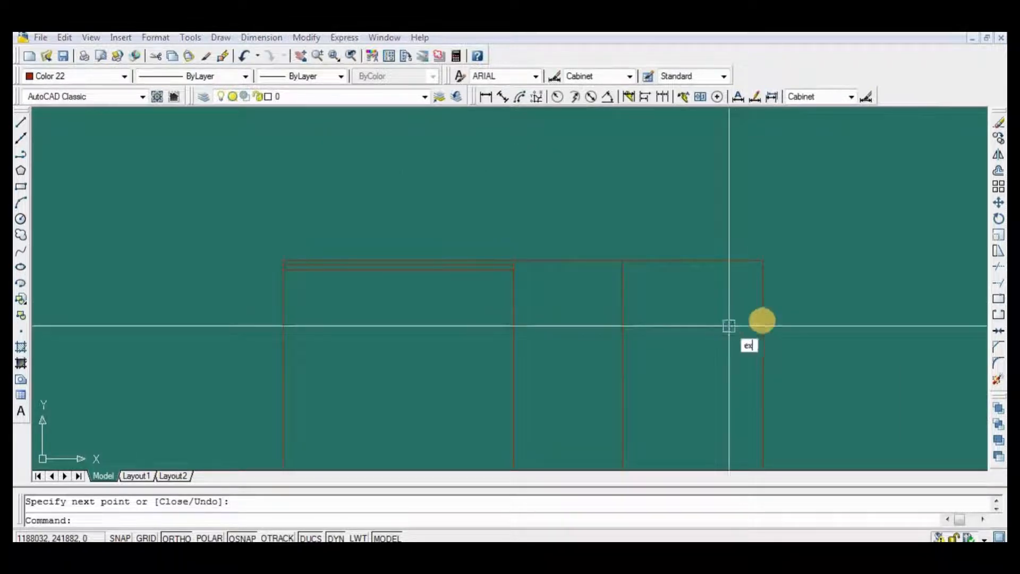
text(ex)
key(Return)
click(792, 298)
click(706, 346)
key(Return)
scroll(456, 271, up, 4)
click(496, 269)
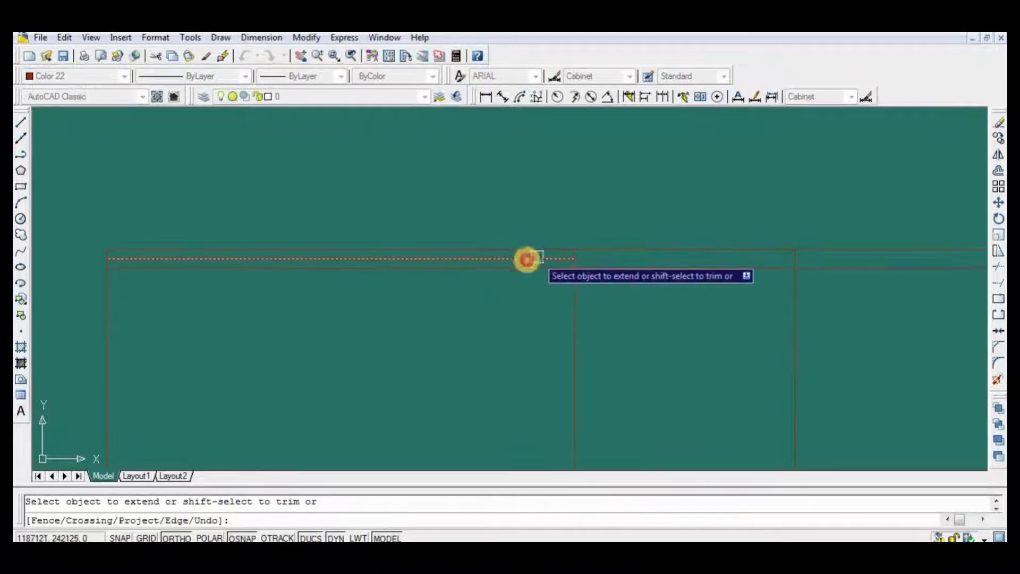
click(526, 259)
key(Return)
Trim the two panel lines in the gap between the front and side views and erase the top segment joining them
scroll(601, 280, down, 2)
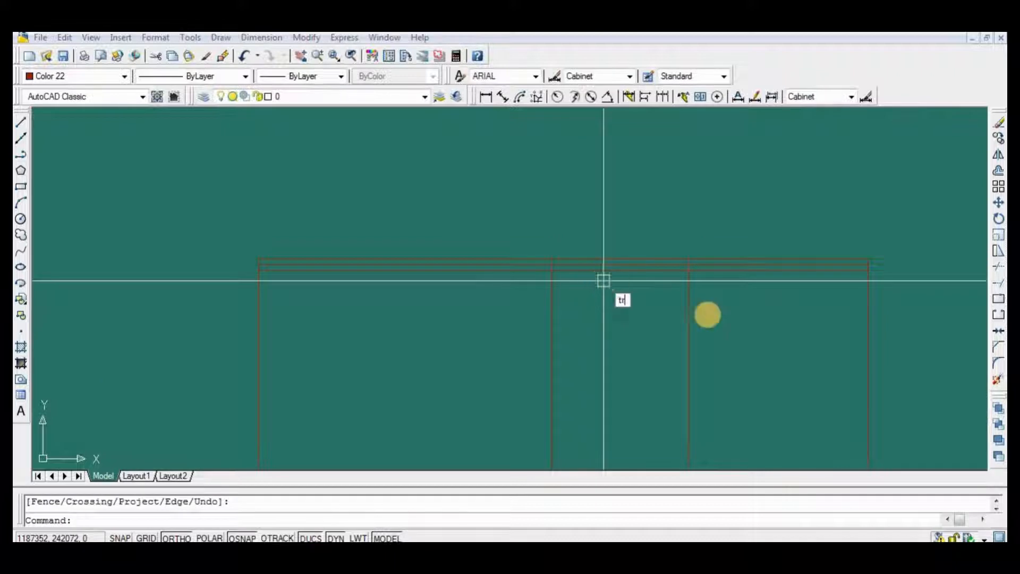
text(tr)
key(Return)
click(726, 314)
click(513, 358)
key(Return)
click(613, 230)
click(592, 303)
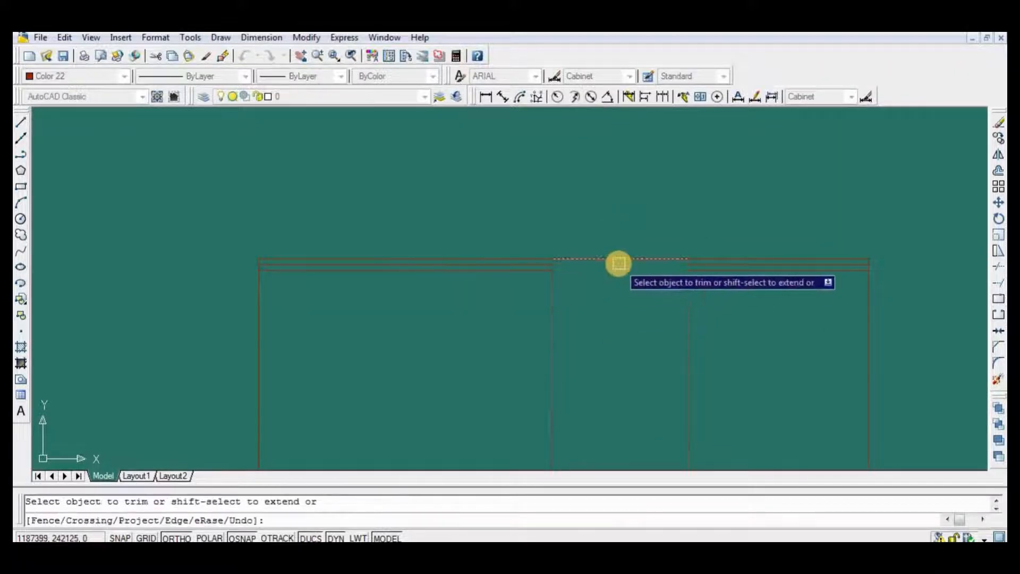
key(Escape)
click(619, 262)
key(Delete)
Offset the side view's left side and both vertical sides of the front view 18 mm inward
scroll(620, 239, down, 3)
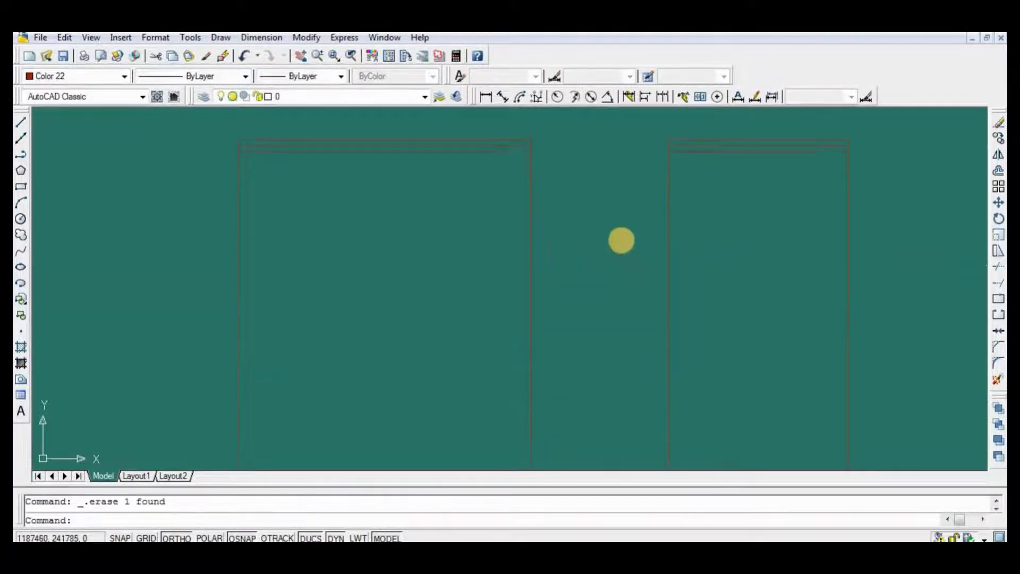
scroll(583, 405, up, 2)
scroll(628, 409, down, 3)
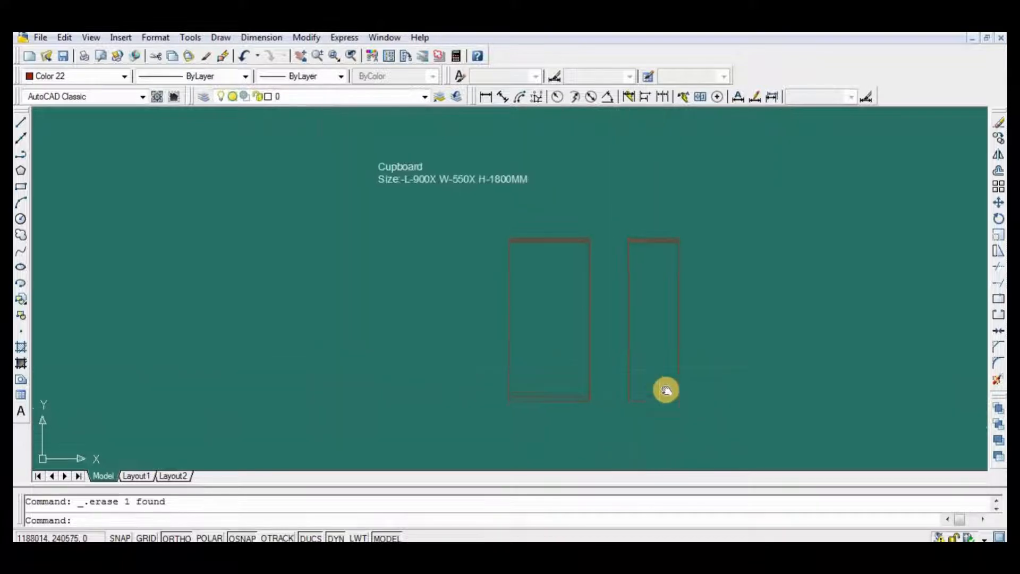
scroll(630, 372, up, 2)
text(o)
key(Return)
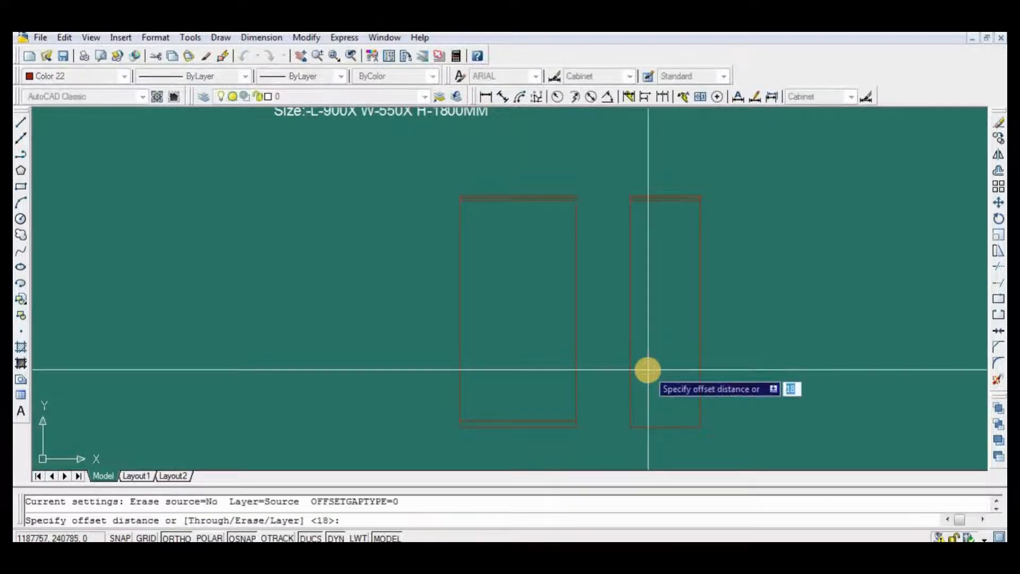
key(Return)
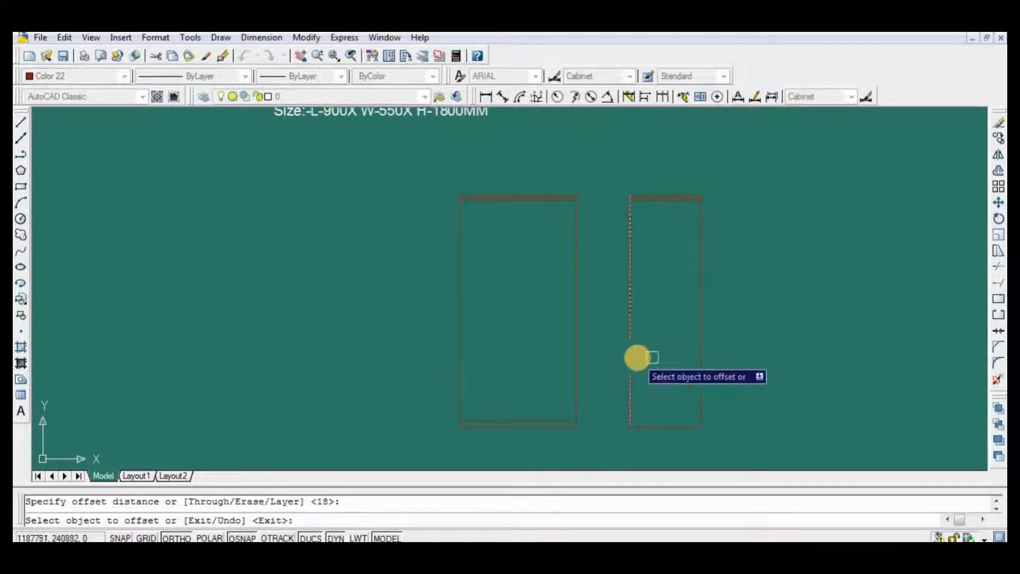
click(634, 357)
click(667, 359)
click(574, 360)
click(481, 363)
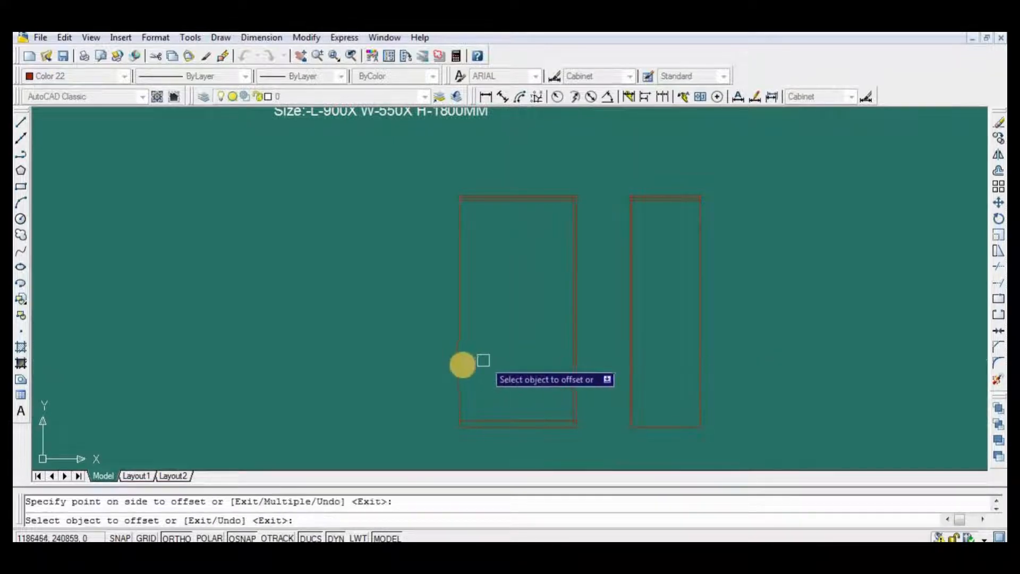
click(461, 365)
click(503, 367)
key(Return)
Trim the overlapping panel lines at the front view's top corners
scroll(448, 191, up, 4)
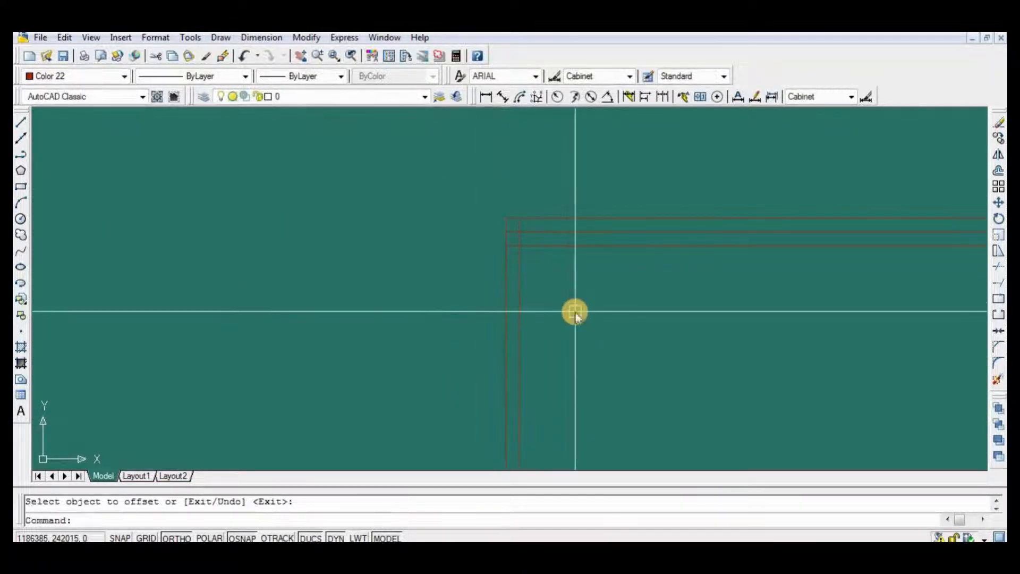
text(tr)
key(Return)
right_click(501, 244)
scroll(503, 244, up, 2)
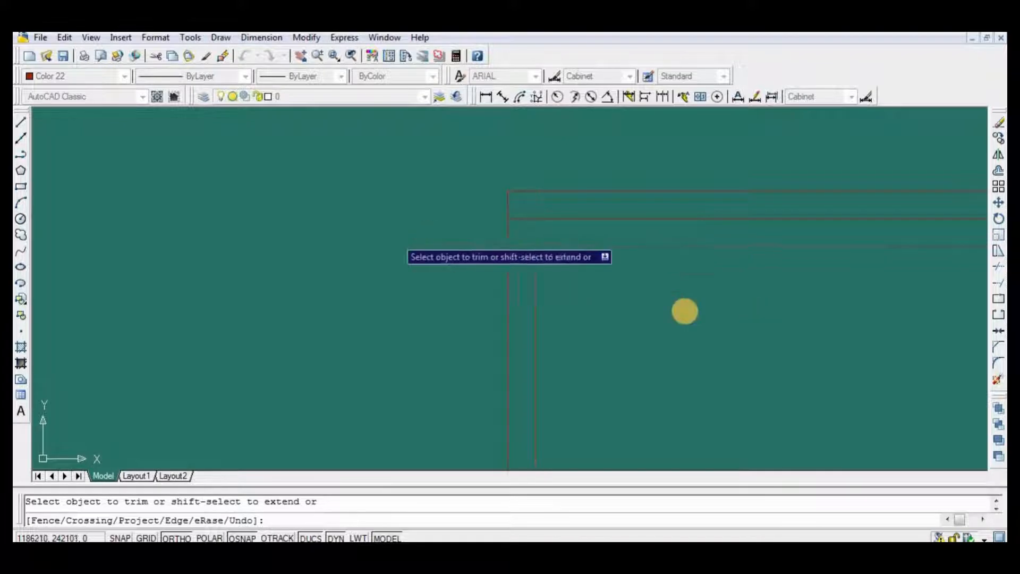
scroll(505, 250, down, 4)
scroll(671, 245, up, 4)
click(678, 265)
scroll(556, 192, down, 4)
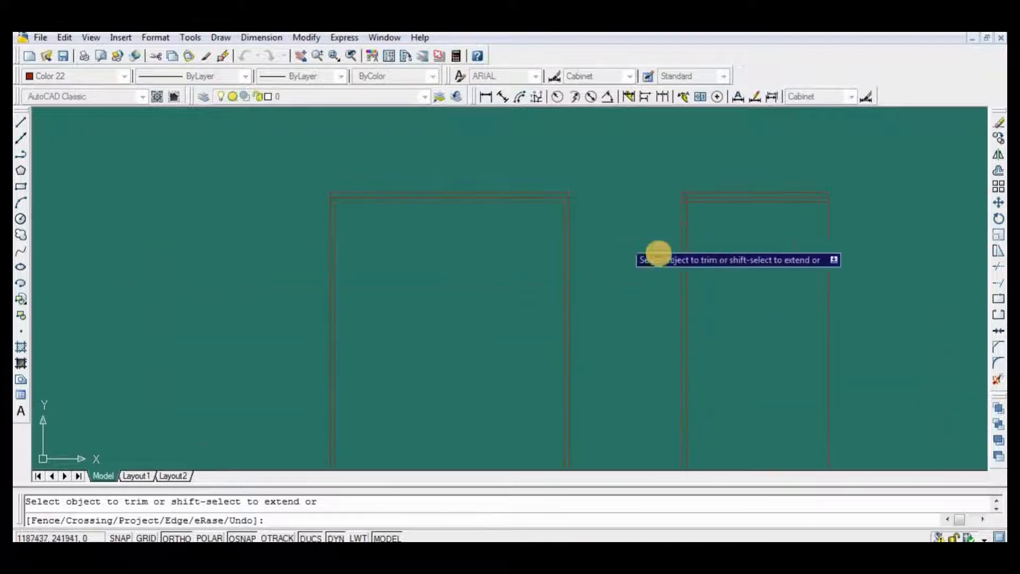
Trim the overlapping panel lines at the side view's top-left corner
scroll(693, 199, up, 4)
right_click(690, 210)
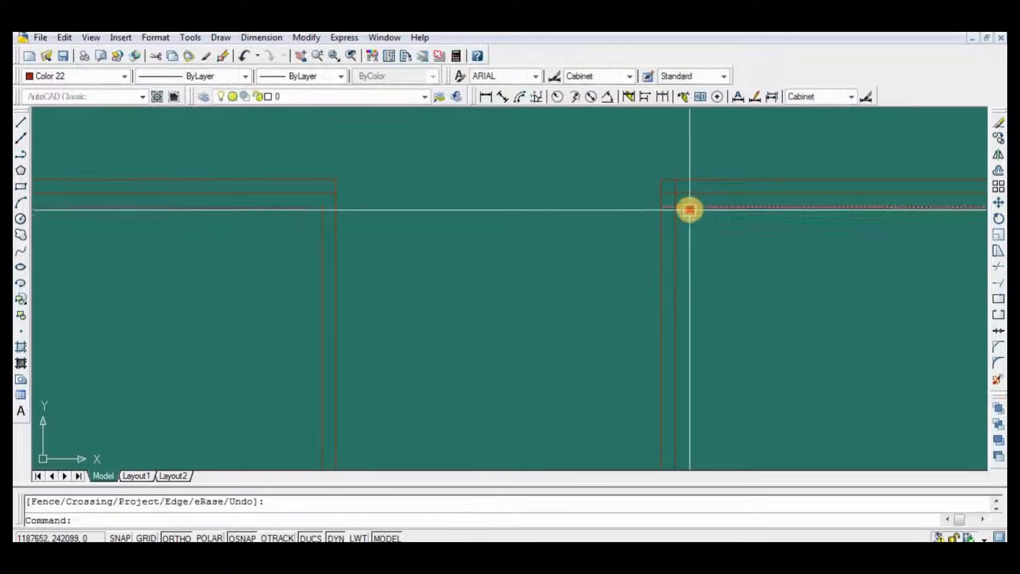
click(690, 209)
scroll(684, 208, up, 3)
right_click(678, 205)
click(663, 196)
scroll(697, 194, down, 10)
middle_drag(723, 362, 702, 320)
scroll(668, 321, up, 8)
right_click(802, 323)
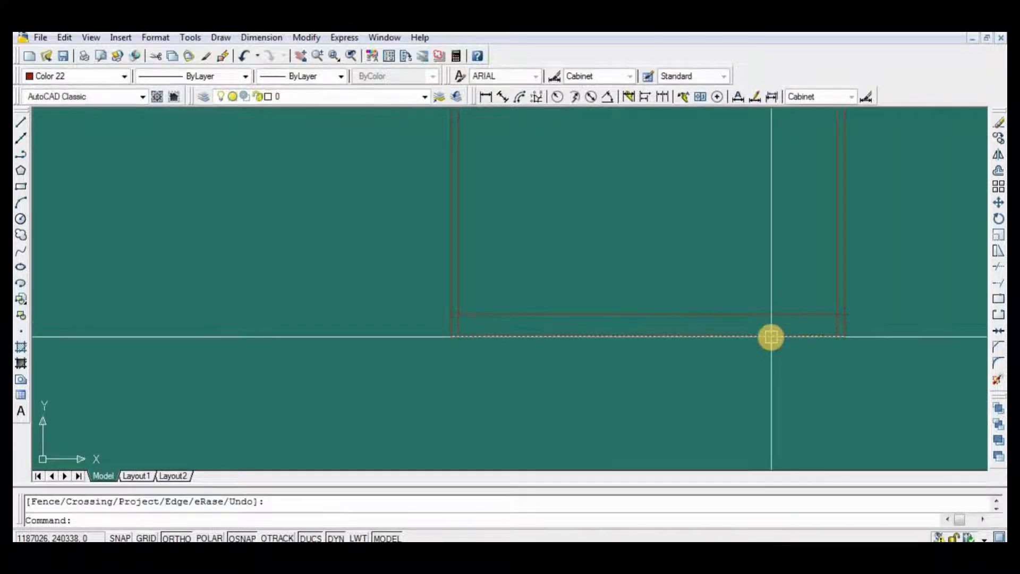
Offset the front view's inner bottom line 18 mm upward to form the bottom panel
text(o)
key(Return)
key(Return)
click(772, 314)
click(767, 263)
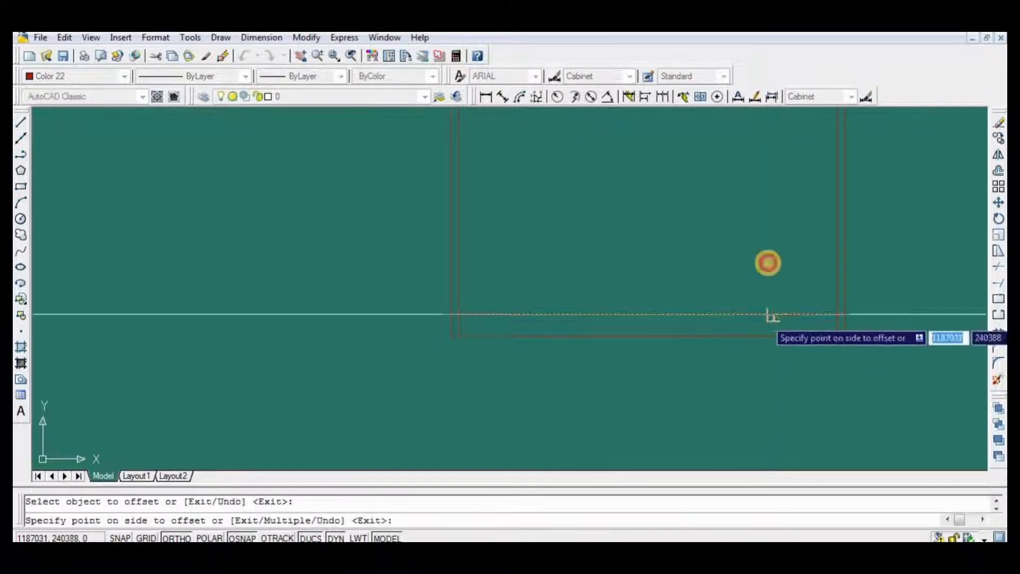
right_click(821, 324)
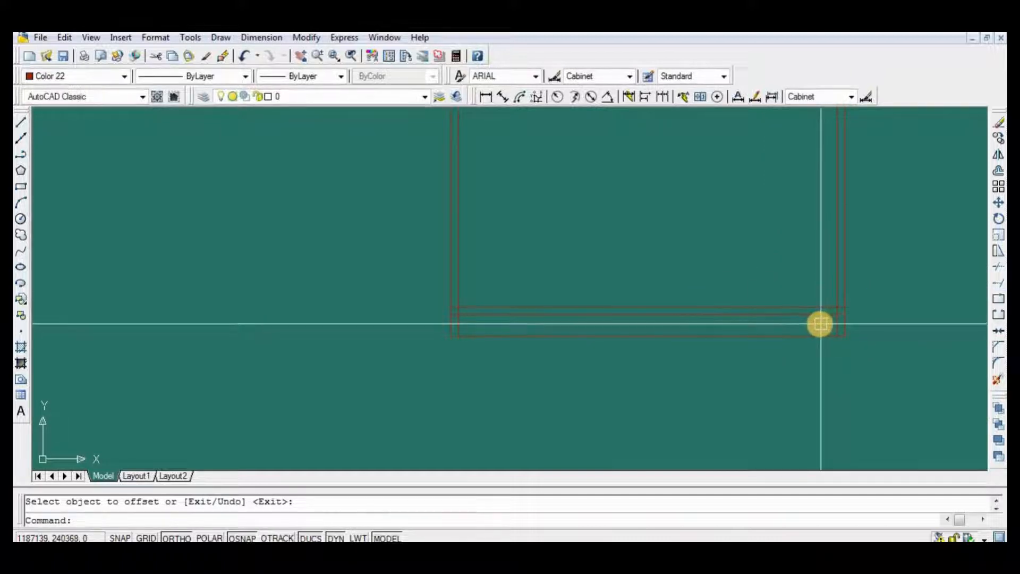
Trim the bottom panel's upper line to the inner sides and remove the inner side lines below the panel in the front view
text(tr)
key(Return)
scroll(829, 318, up, 4)
key(Return)
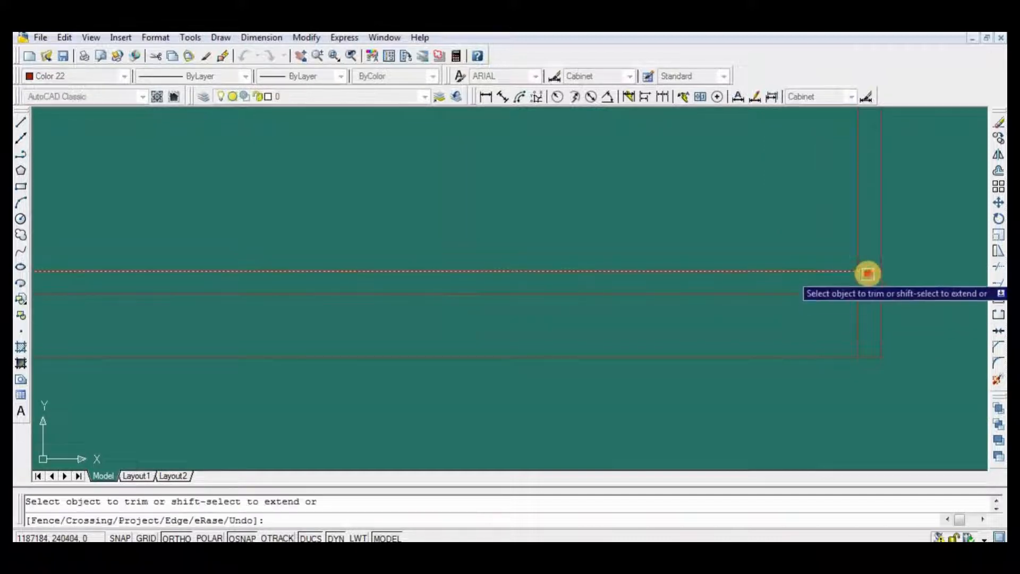
click(859, 313)
scroll(857, 314, down, 4)
scroll(415, 319, up, 5)
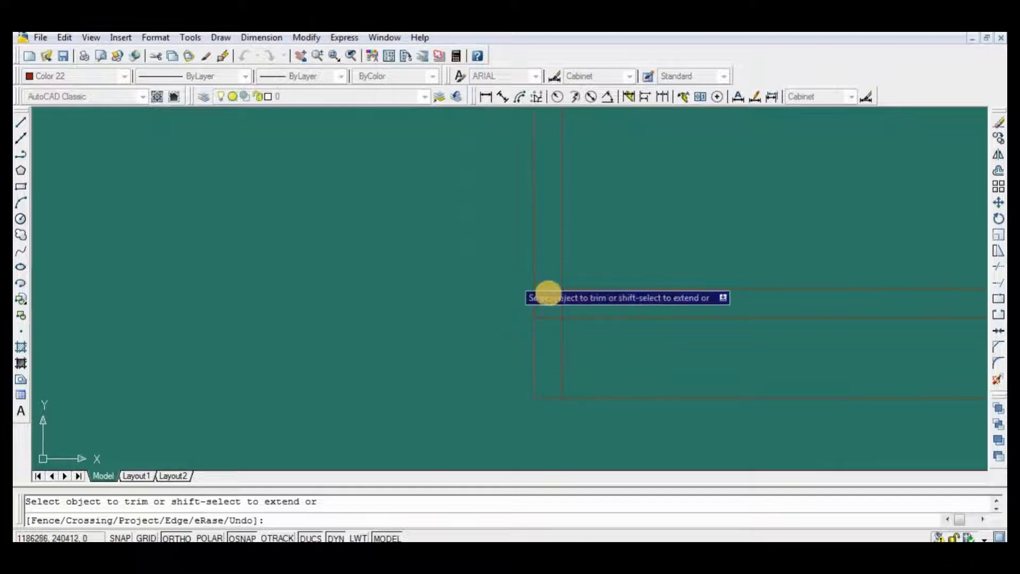
click(565, 358)
key(Return)
Draw vertical lines from the bottom panel's lower line to the base at both inner sides of the front view
text(l)
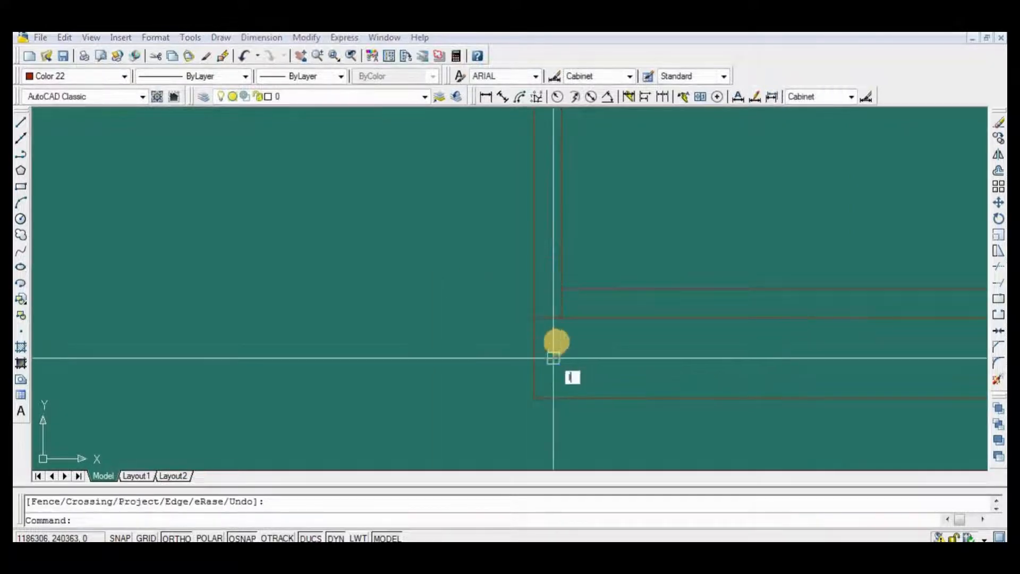
key(Return)
click(561, 319)
click(562, 398)
key(Return)
scroll(259, 350, down, 3)
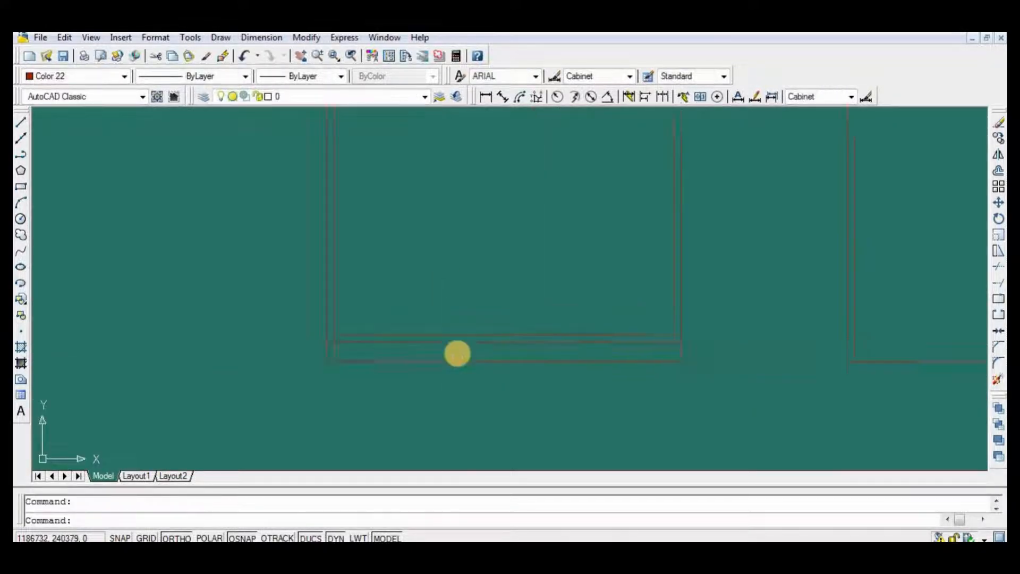
scroll(548, 349, up, 3)
key(Return)
click(515, 331)
click(516, 387)
key(Return)
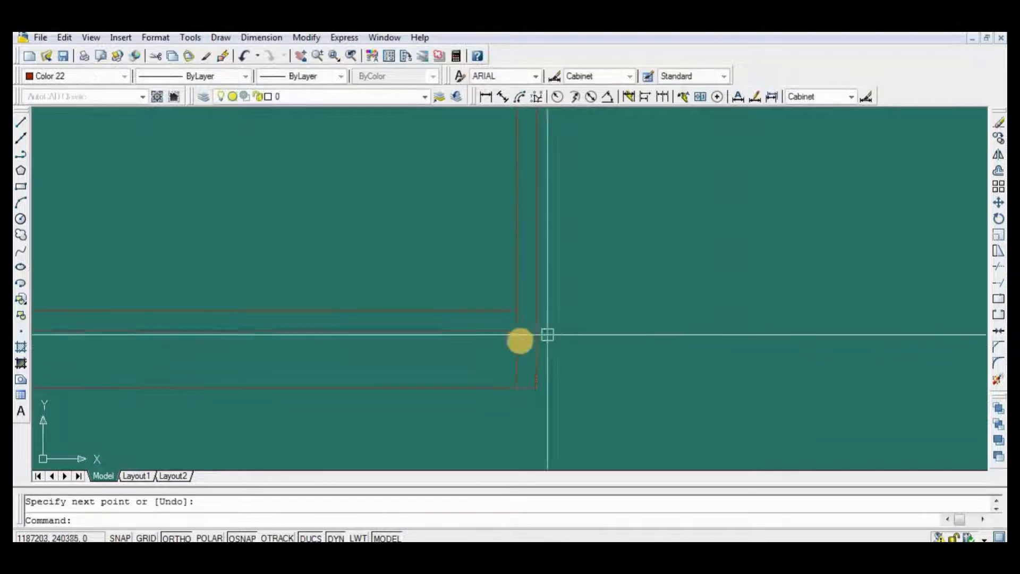
Offset the bottom edge of the side view 50 mm upward, inside the outline
scroll(595, 366, down, 4)
scroll(570, 375, down, 3)
middle_drag(626, 382, 604, 406)
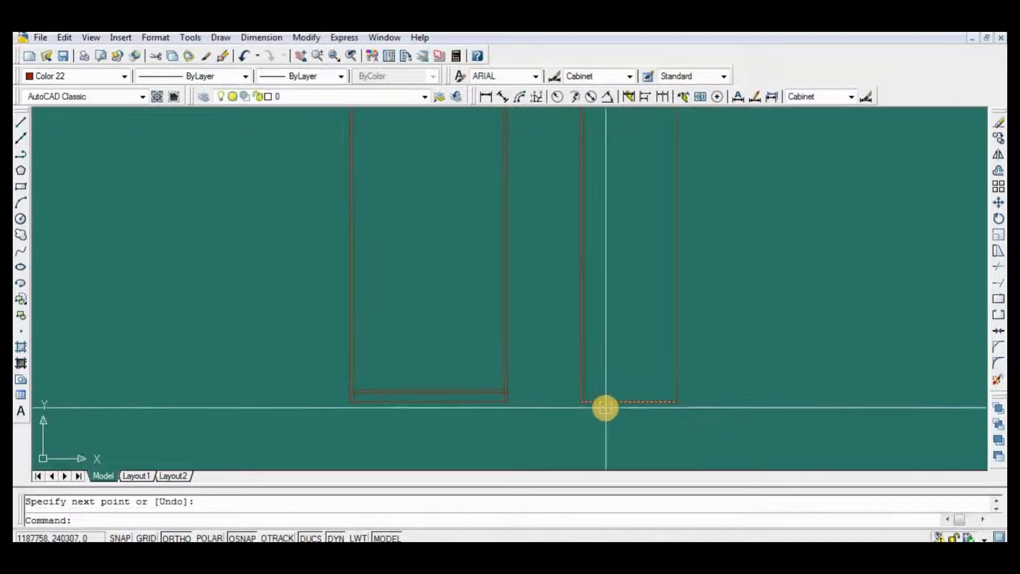
text(o)
key(Return)
text(50)
key(Return)
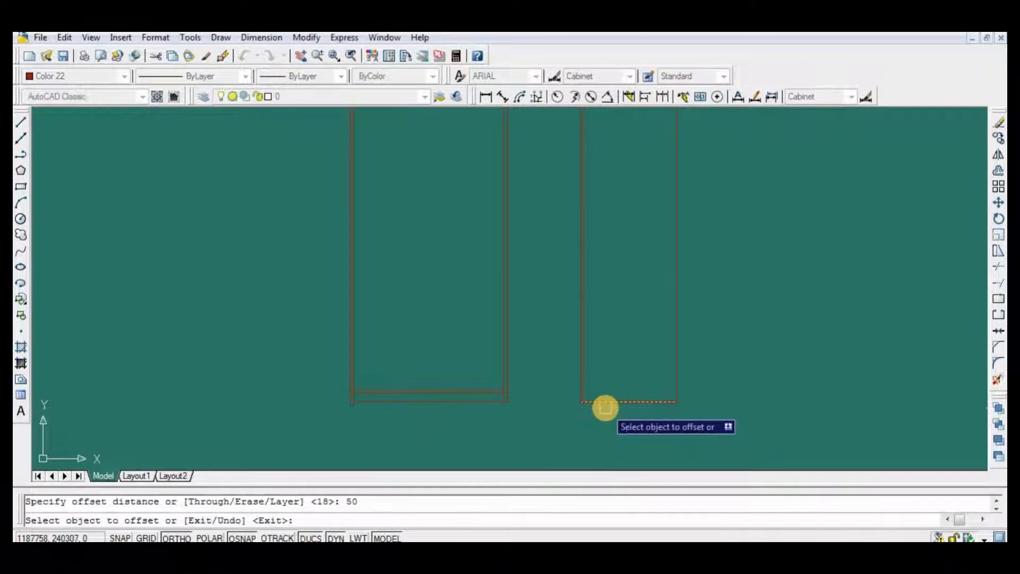
scroll(606, 408, up, 4)
click(611, 395)
click(620, 355)
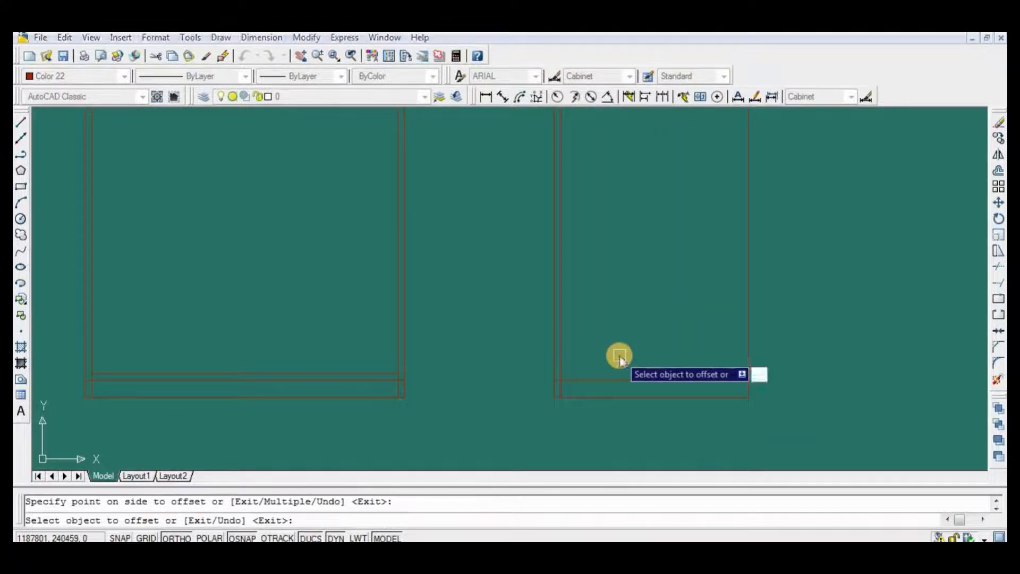
key(Return)
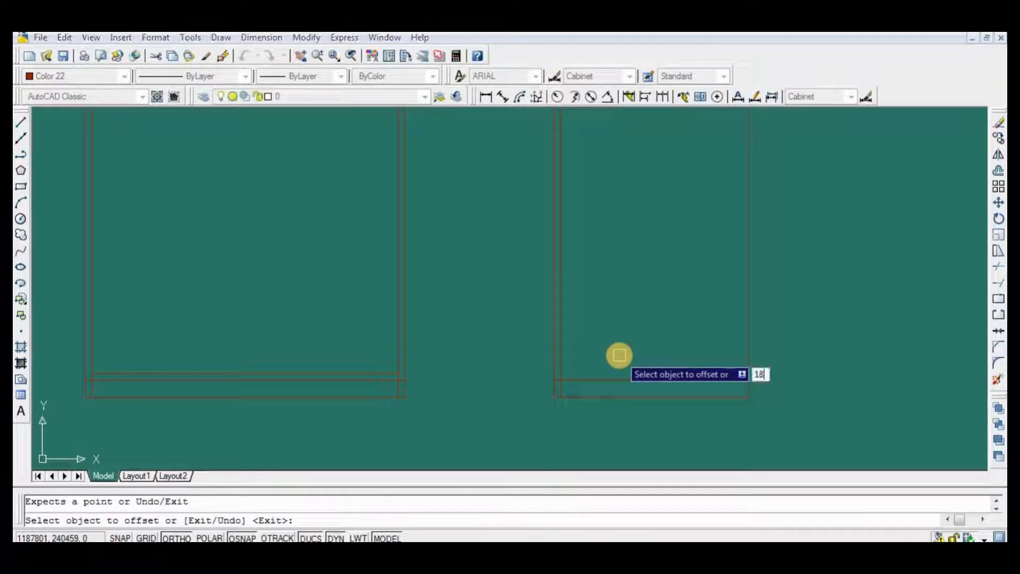
key(Return)
click(619, 381)
click(623, 356)
scroll(623, 368, up, 4)
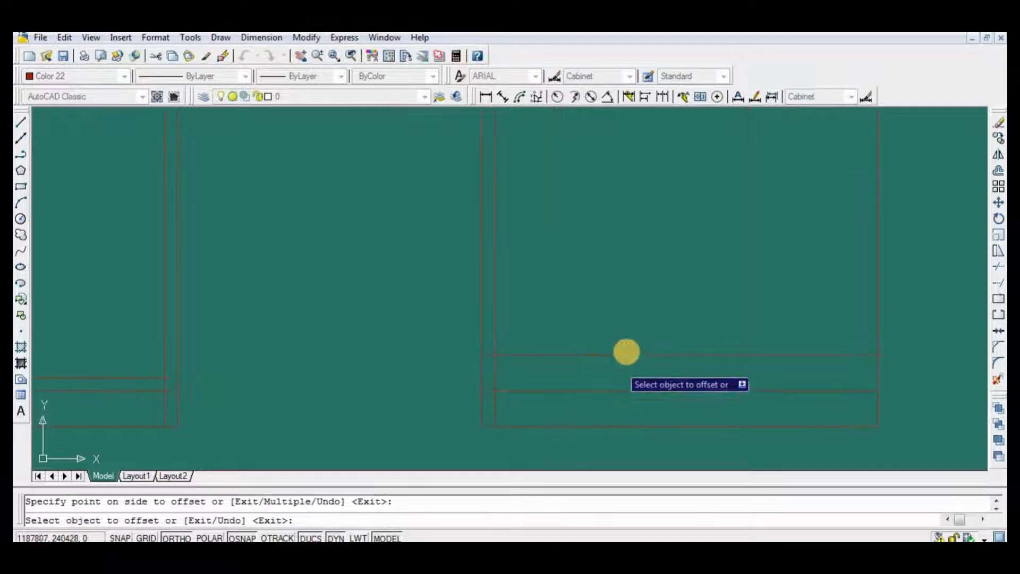
key(Return)
click(625, 354)
key(Delete)
Offset the side view's upper base line 18 mm upward to form the bottom panel
text(o)
key(Return)
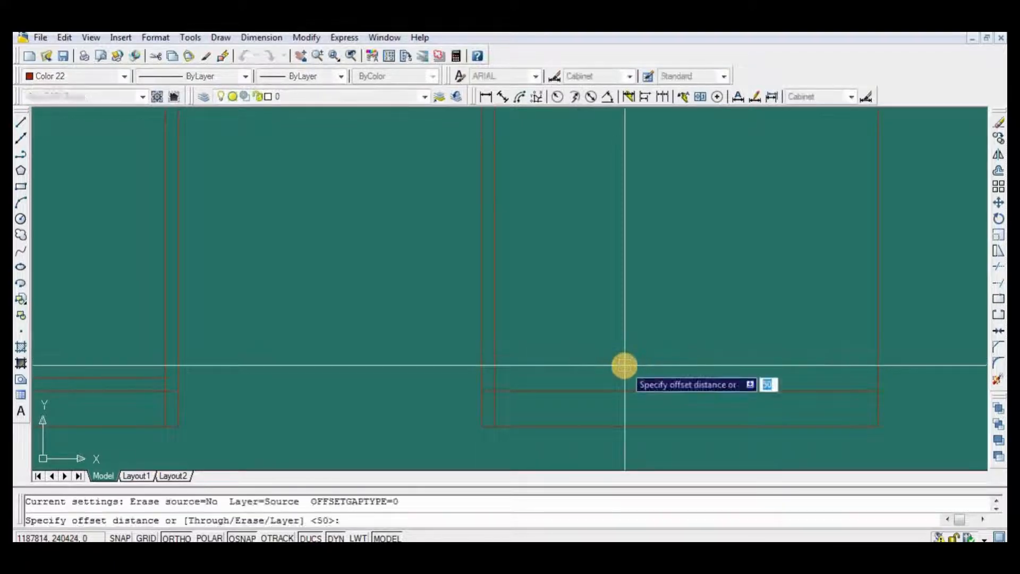
text(18)
key(Return)
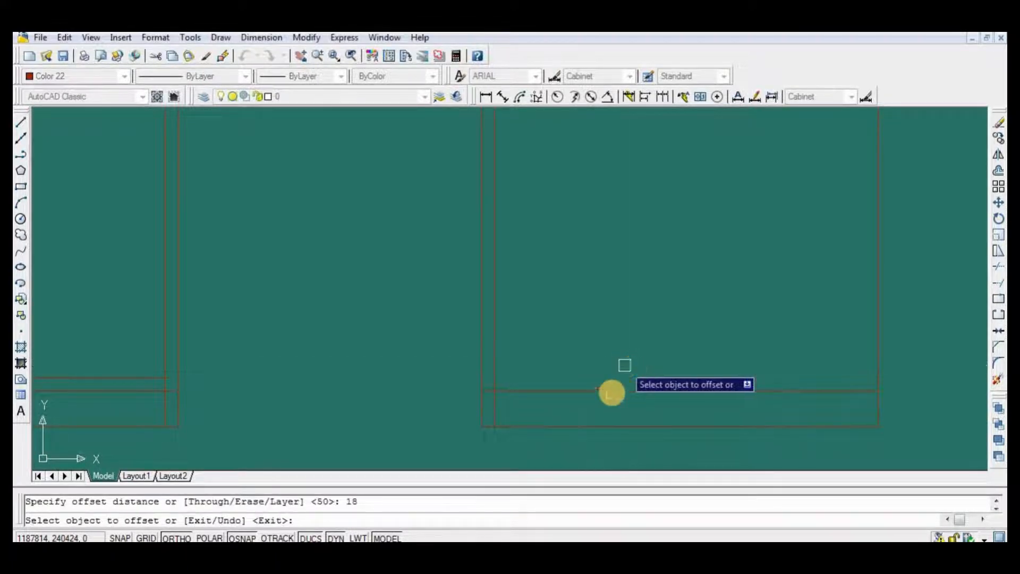
click(611, 391)
click(615, 368)
key(Return)
Trim the bottom panel lines out of the side view's narrow front panel and remove that panel's outline below the bottom panel
middle_drag(528, 398, 614, 389)
text(t)
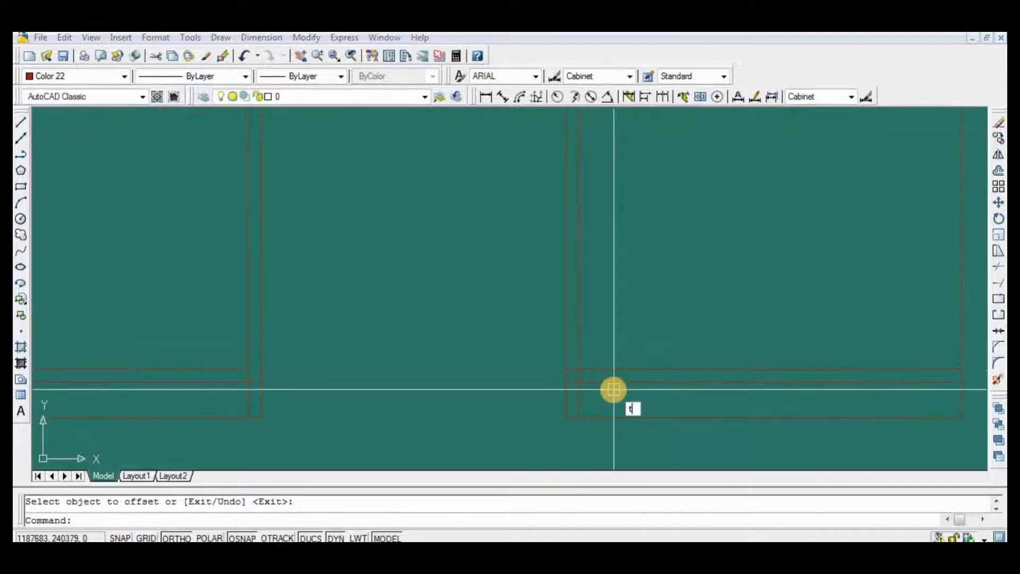
text(r)
key(Return)
key(Return)
scroll(575, 395, up, 4)
click(560, 305)
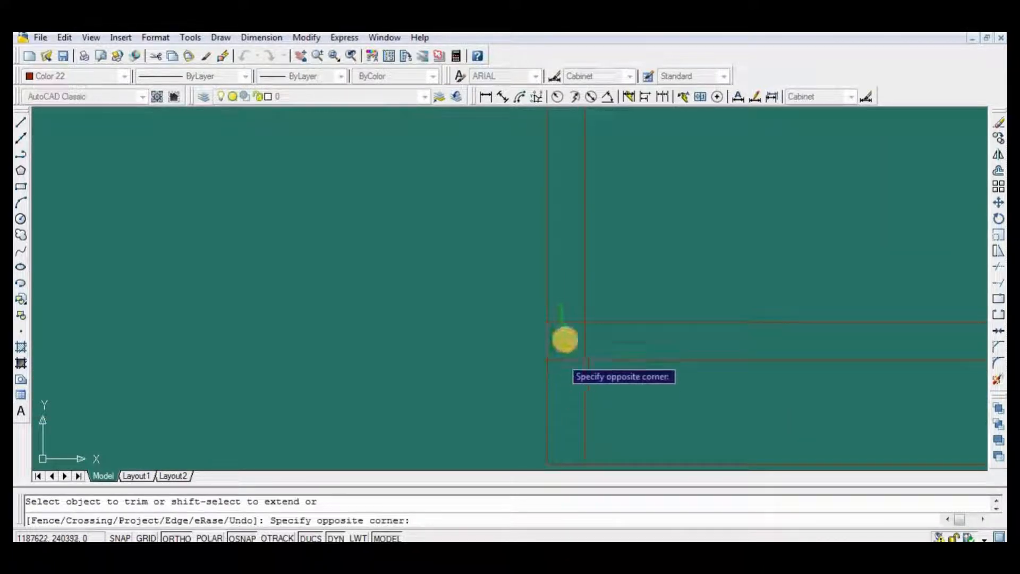
click(566, 296)
click(557, 420)
middle_drag(557, 419, 553, 308)
click(501, 401)
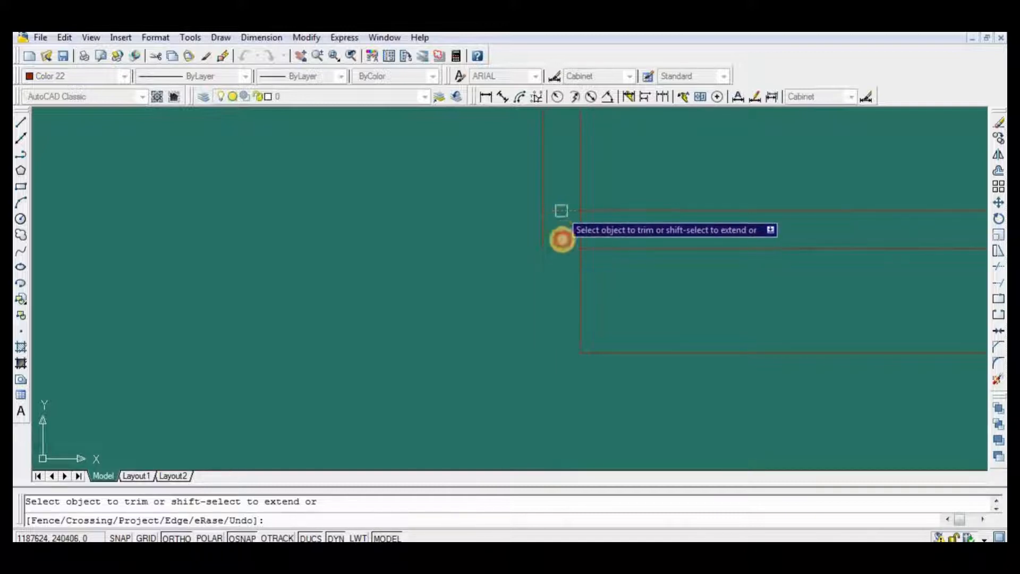
key(Return)
Draw a horizontal line closing the front panel's lower end at the level of the bottom panel's underside in the side view
text(l)
key(Return)
click(543, 248)
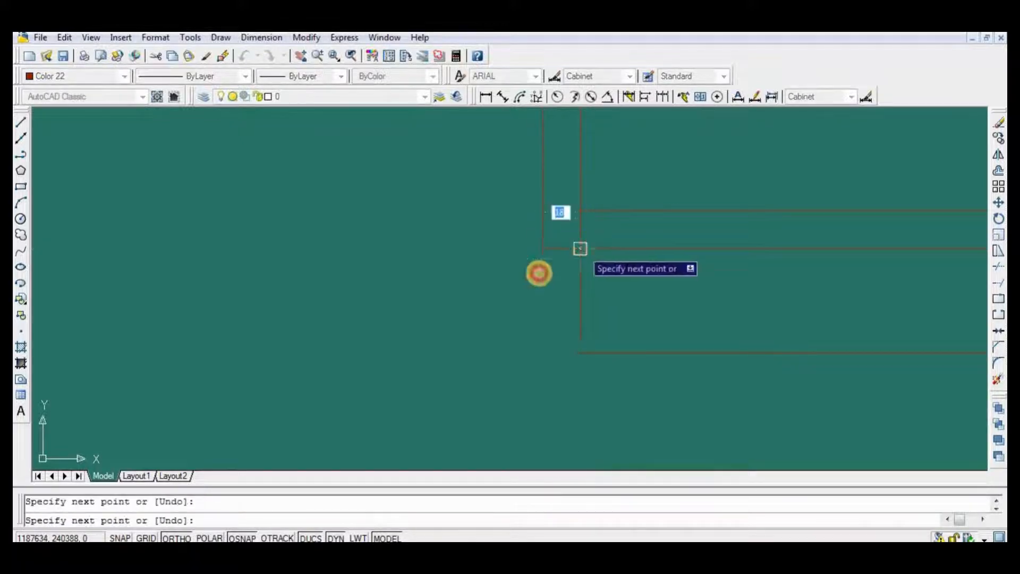
key(Return)
Offset the side view's inner front line and its back edge 18 mm inward
scroll(537, 301, down, 2)
middle_drag(631, 330, 583, 337)
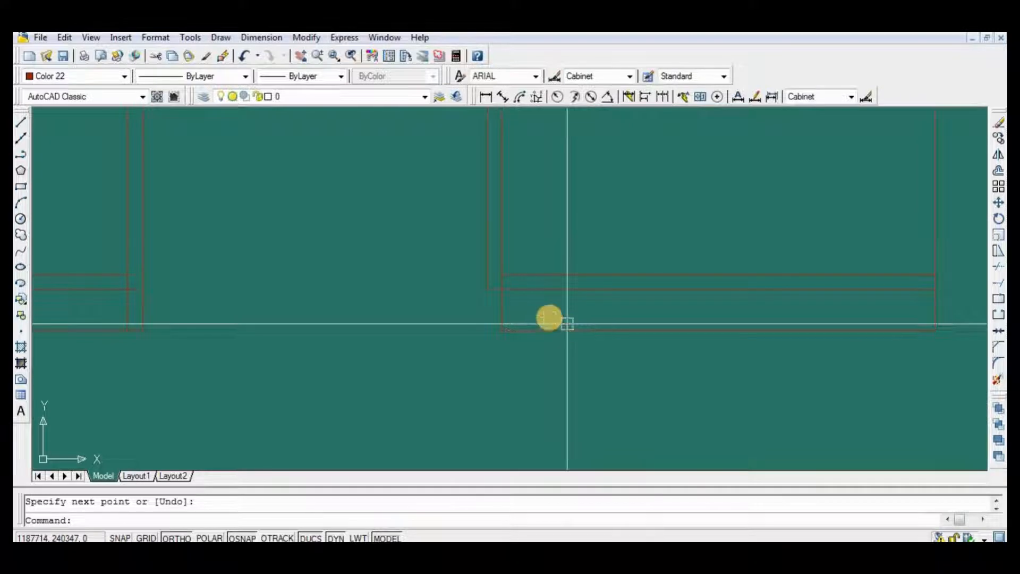
text(o)
key(Return)
key(Return)
click(502, 309)
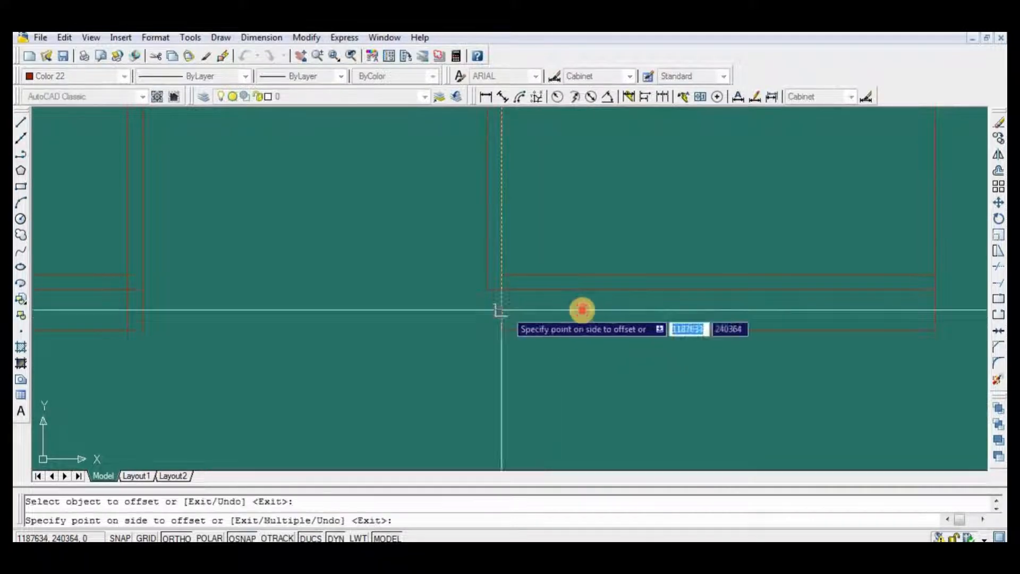
click(582, 310)
click(935, 319)
click(797, 324)
key(Return)
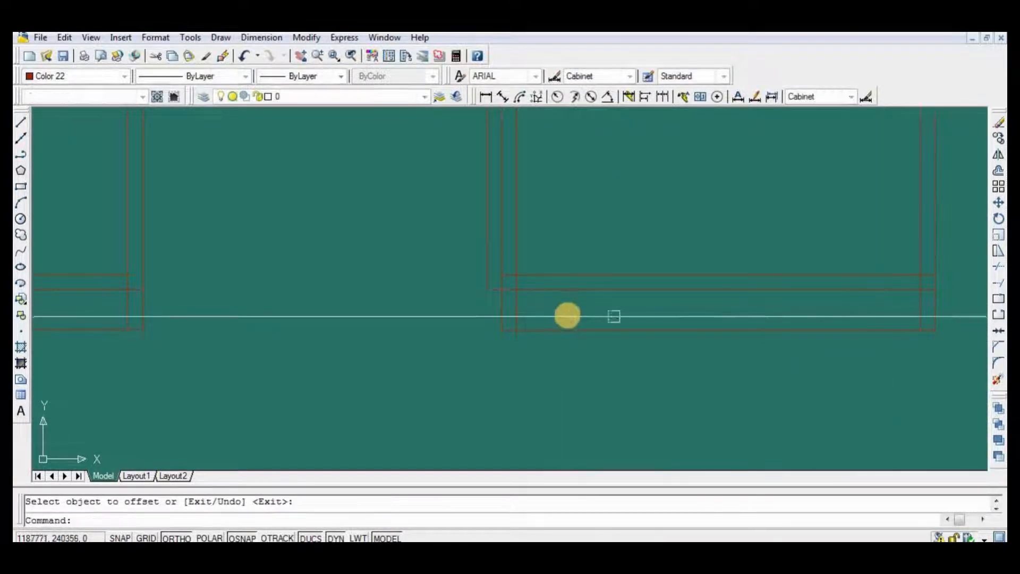
Trim both 18 mm offset lines above the bottom panel's underside, keeping only their parts in the base of the side view
text(tr)
key(Return)
key(Return)
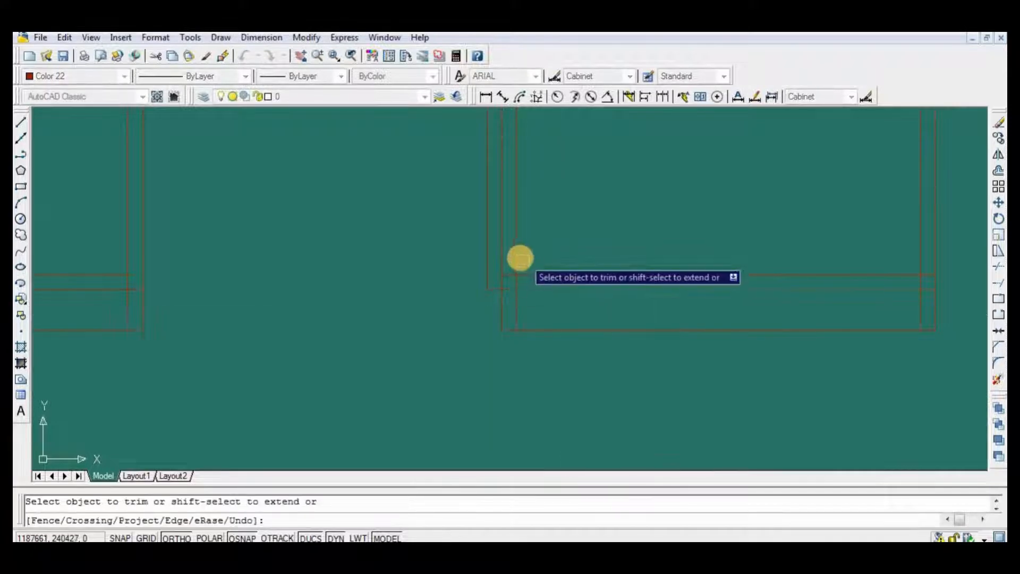
click(519, 259)
click(921, 250)
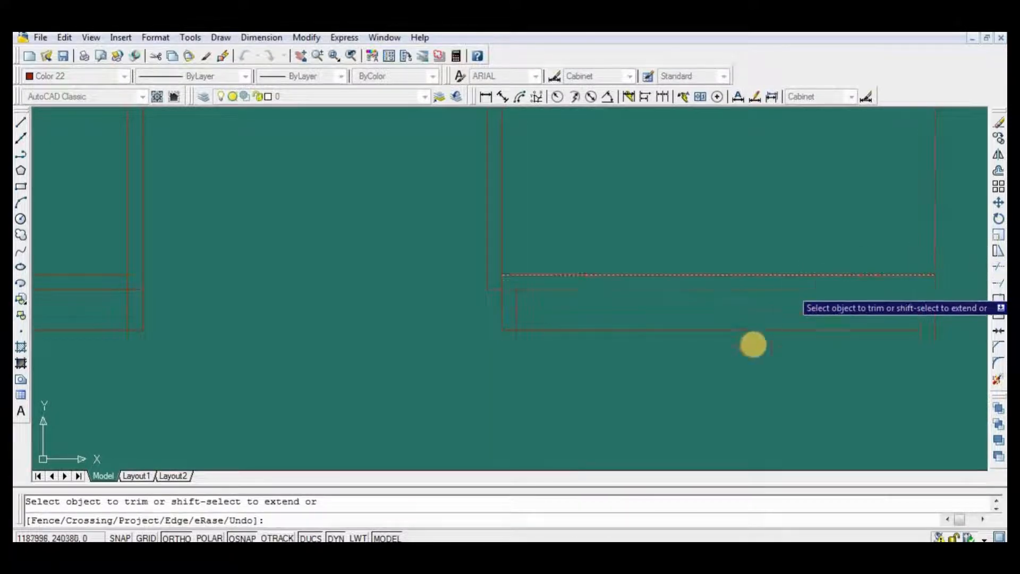
scroll(755, 342, down, 1)
key(Return)
Offset the side view's back edge 10 mm inward
scroll(870, 291, down, 1)
middle_drag(869, 290, 827, 346)
scroll(860, 337, down, 2)
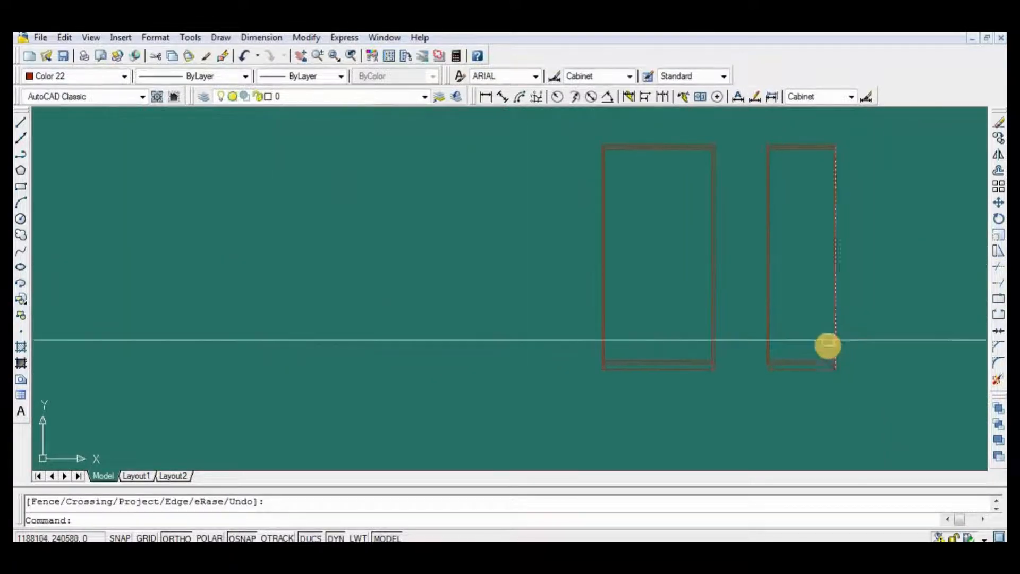
scroll(828, 347, up, 2)
text(o)
key(Return)
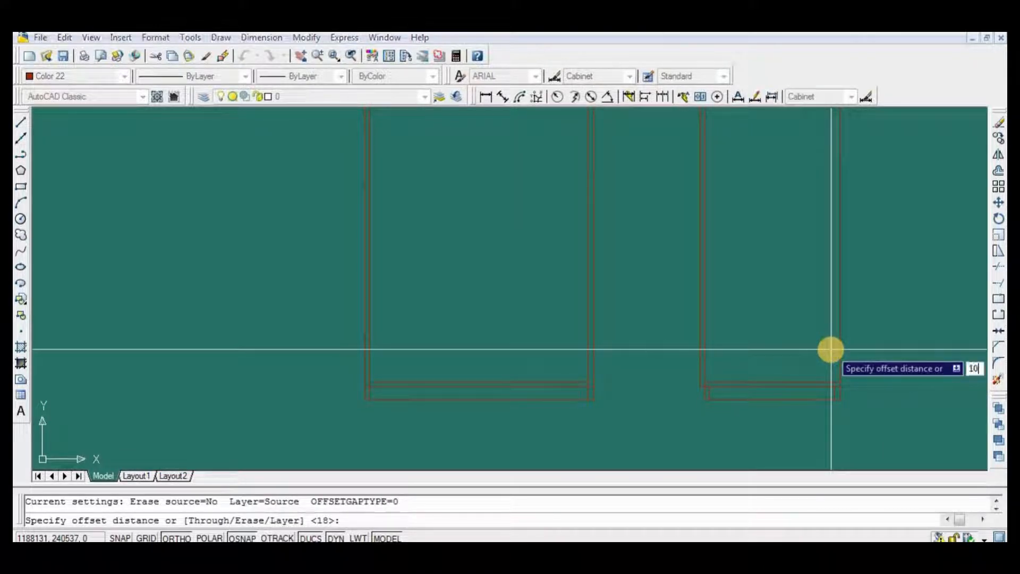
key(Return)
click(840, 345)
click(763, 344)
key(Return)
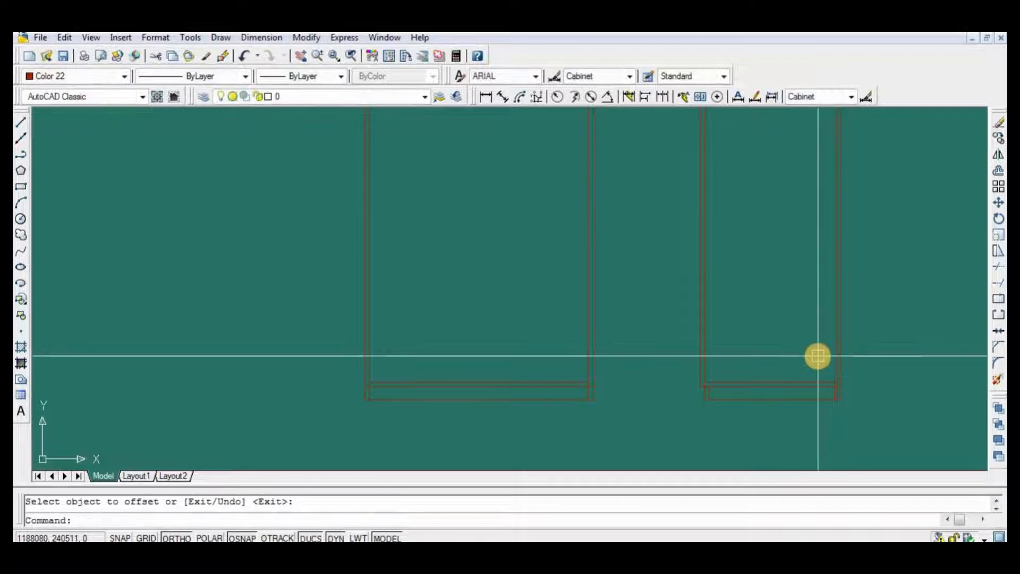
Offset the new inner back line 6 mm further inward to form the back panel in the side view
key(Return)
key(Return)
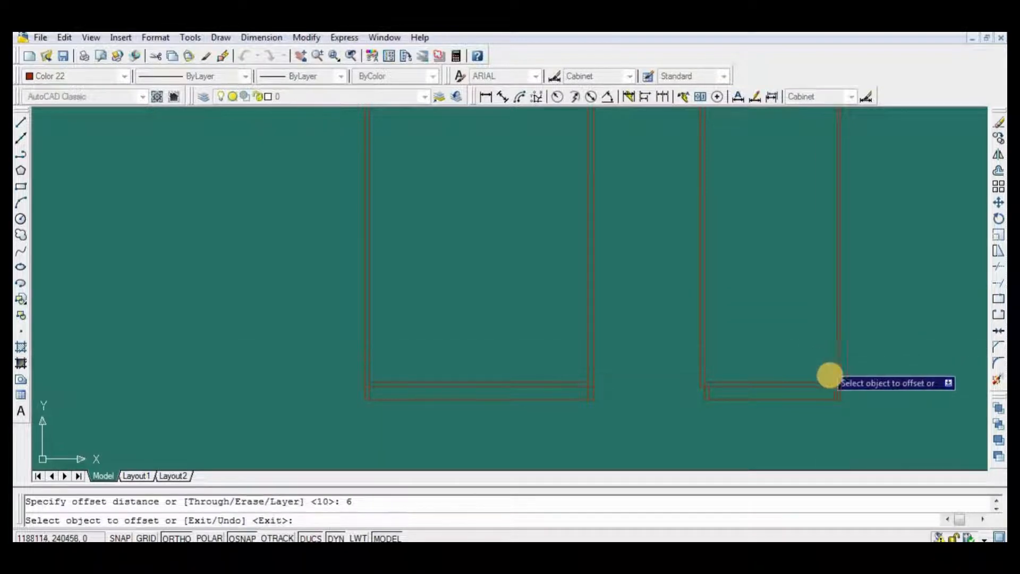
scroll(831, 373, up, 4)
click(874, 353)
click(795, 362)
key(Return)
Trim the two back panel lines where they cross the bottom panel in the side view
text(tr)
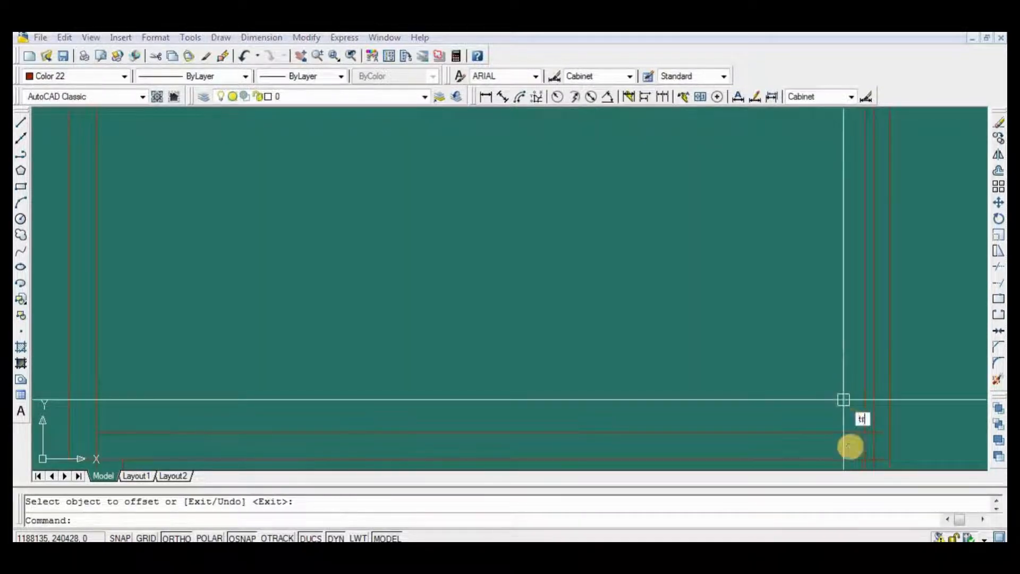
key(Return)
middle_drag(850, 446, 768, 255)
scroll(769, 255, up, 2)
click(788, 254)
key(Return)
scroll(788, 253, up, 3)
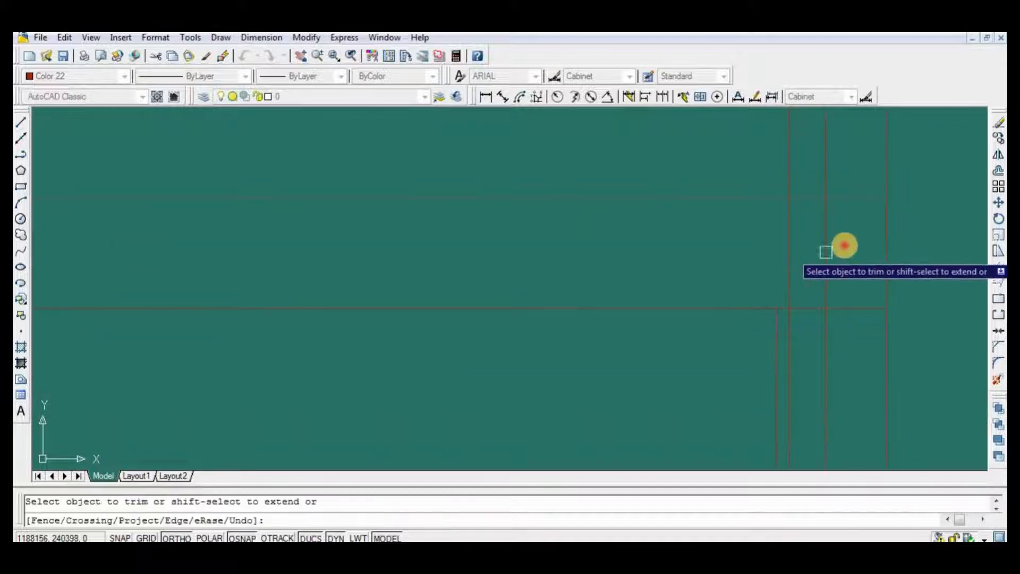
click(827, 251)
click(788, 256)
key(Return)
scroll(710, 287, down, 5)
middle_drag(778, 296, 779, 367)
scroll(787, 338, down, 4)
middle_drag(796, 314, 768, 449)
scroll(755, 272, up, 4)
middle_drag(703, 234, 707, 341)
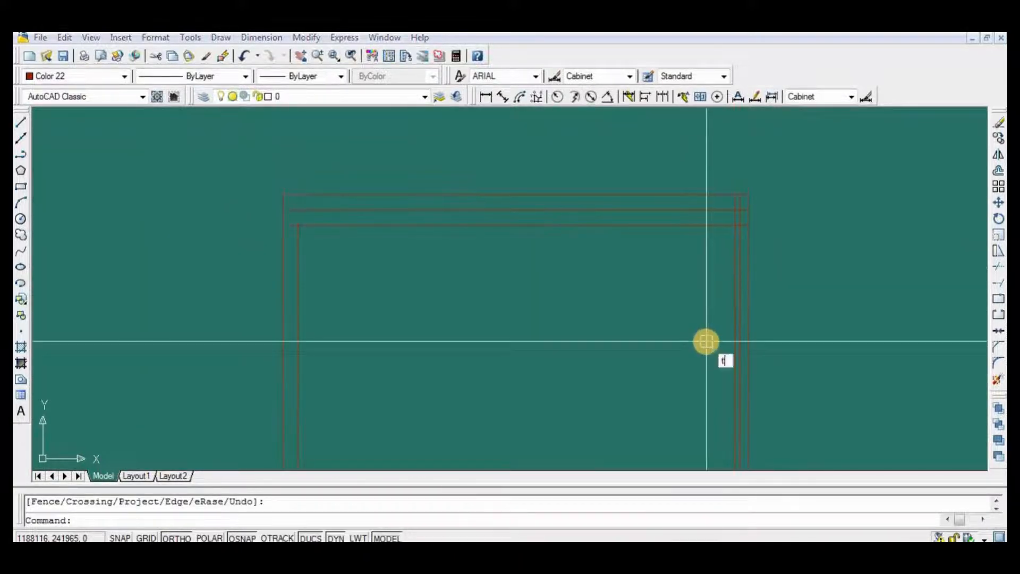
text(r)
key(Return)
click(736, 223)
key(Return)
scroll(736, 224, up, 3)
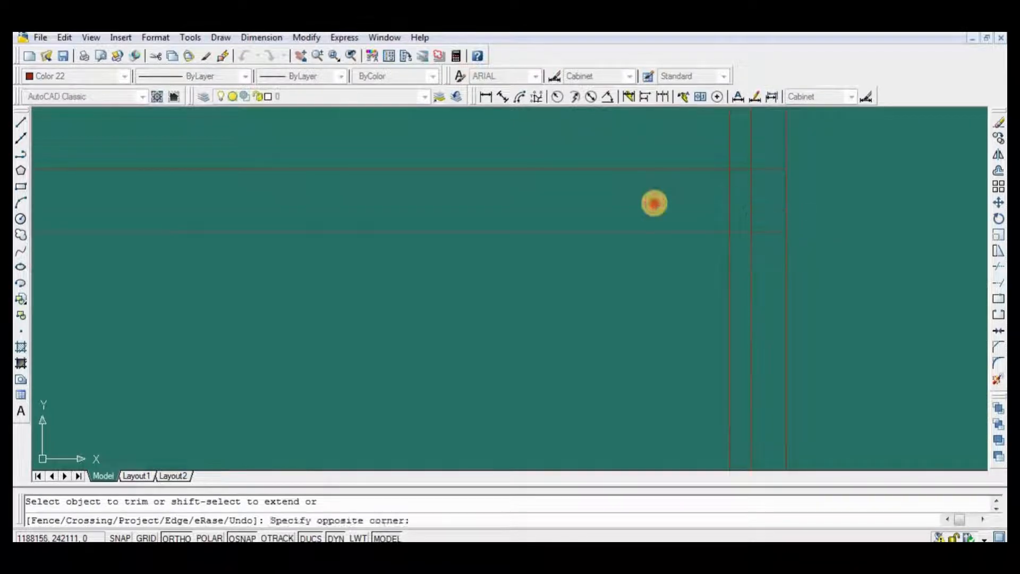
click(654, 204)
key(Return)
Trim both back panel lines above the lowest line of the top panel in the side view
key(Return)
click(695, 229)
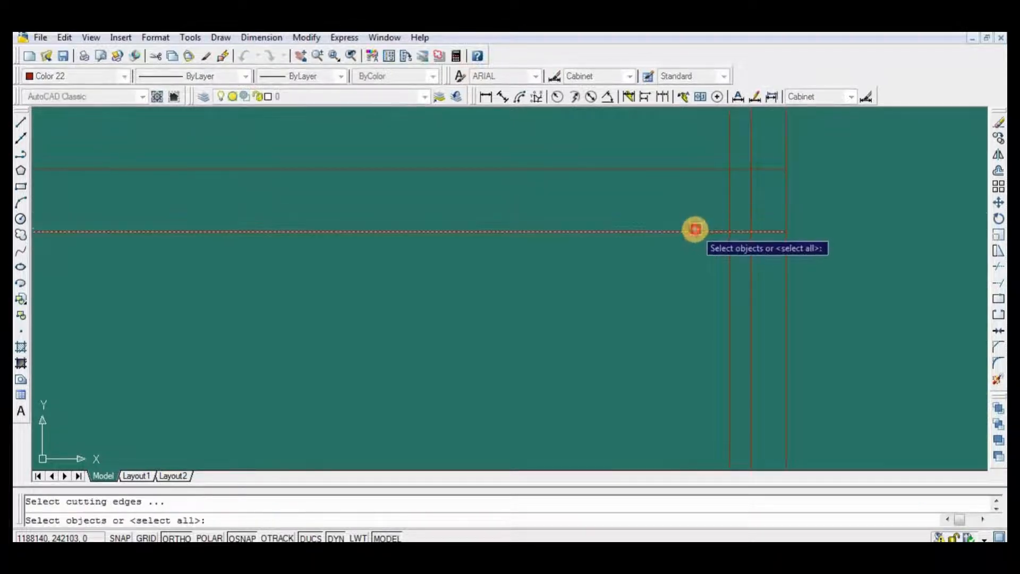
key(Return)
click(765, 198)
click(703, 207)
key(Return)
Give the middle lines of the top panel in both views a dashed ISO linetype and colour 250
scroll(748, 246, down, 4)
click(603, 248)
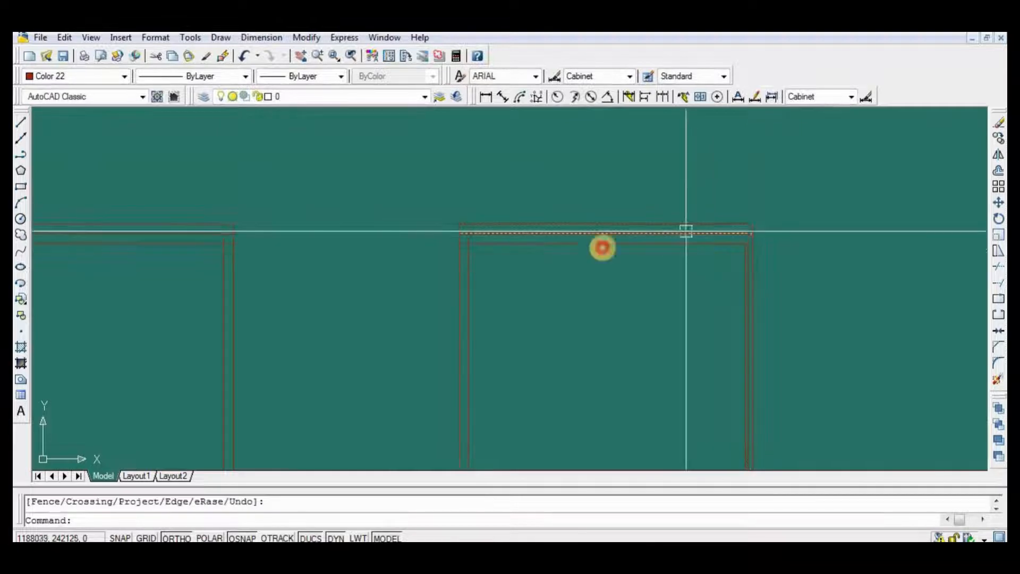
middle_drag(500, 268, 555, 241)
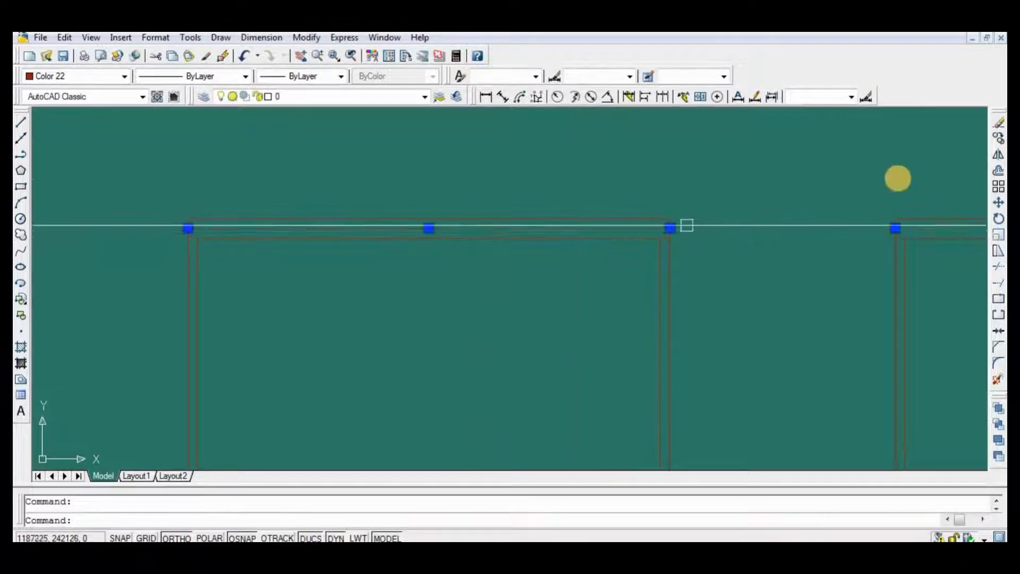
click(201, 76)
click(213, 114)
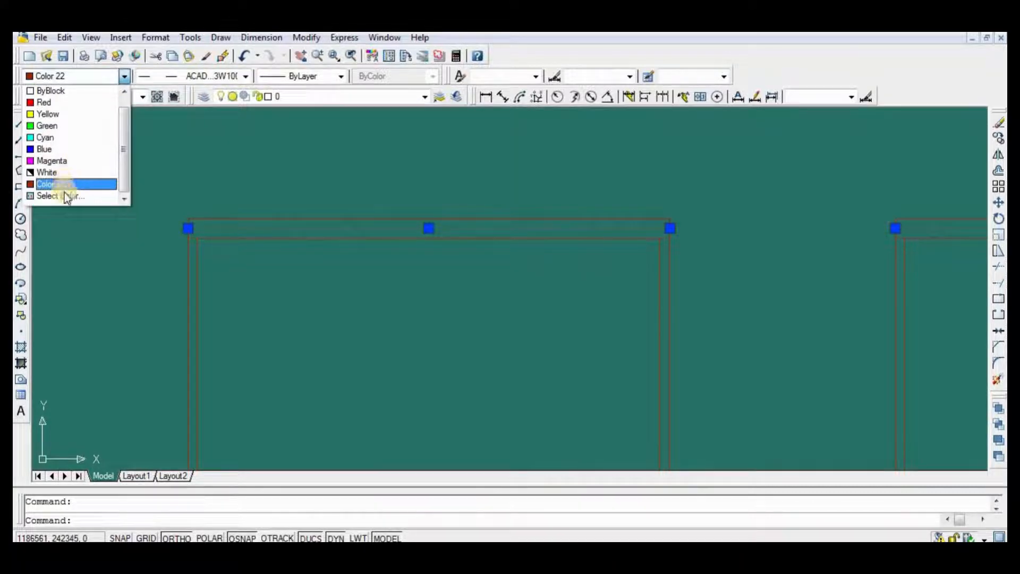
click(66, 196)
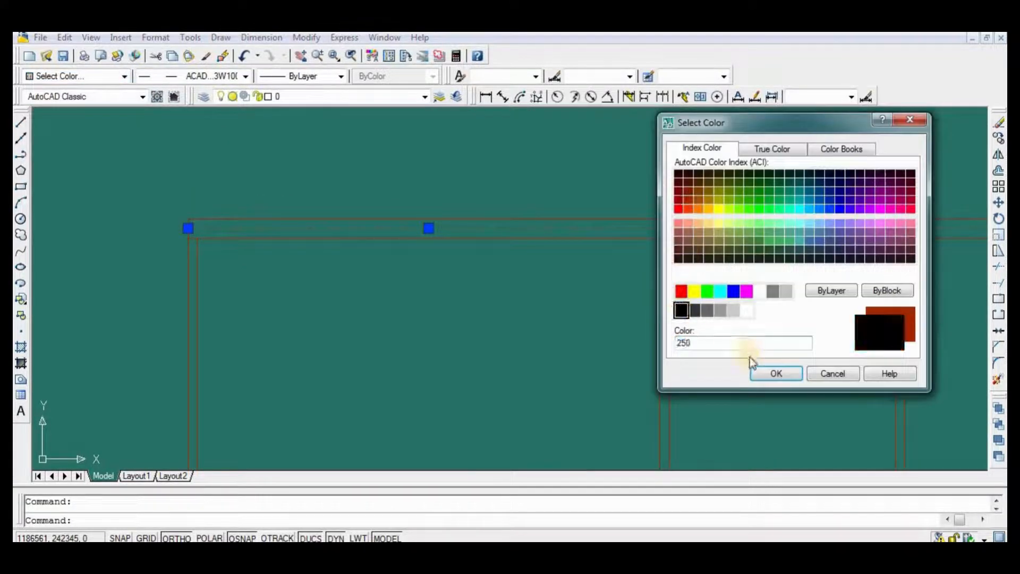
click(776, 373)
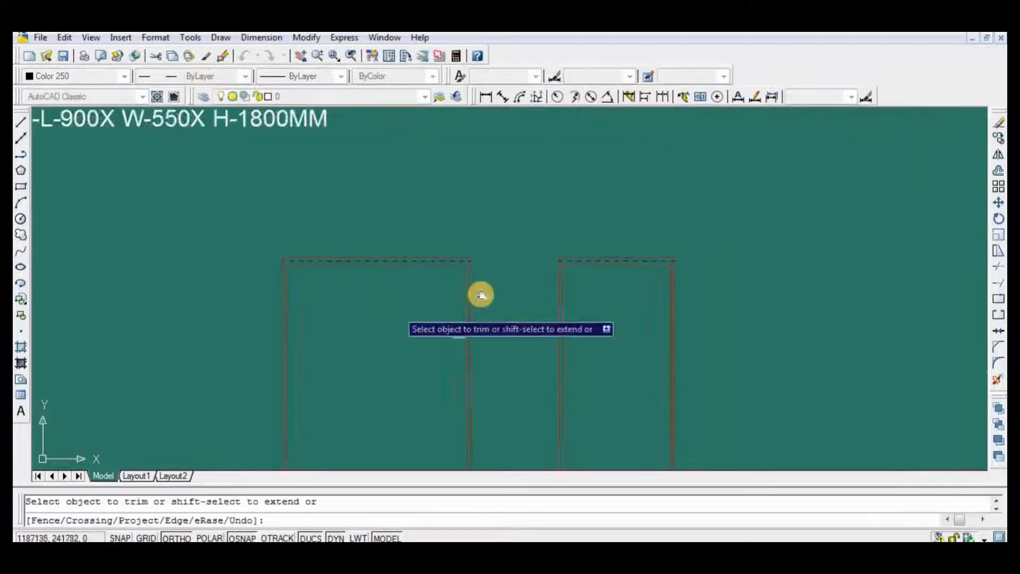
Match the properties of the dashed top line to the two back panel lines in the side view
text(ma)
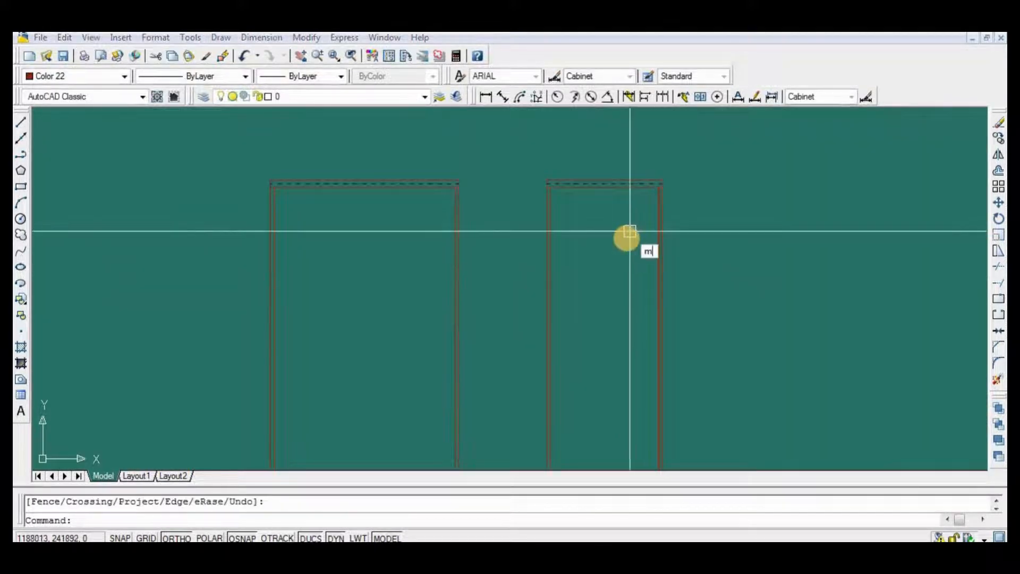
key(Return)
scroll(649, 181, up, 6)
click(661, 171)
scroll(728, 231, up, 5)
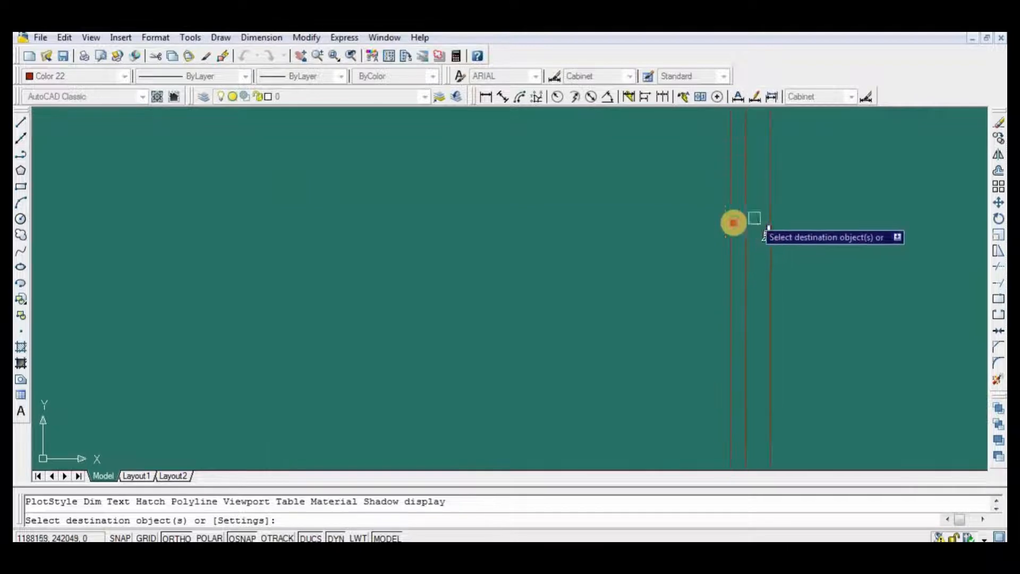
click(754, 219)
click(667, 243)
key(Return)
Save the drawing
scroll(523, 253, down, 8)
middle_drag(504, 279, 645, 248)
scroll(644, 248, down, 5)
middle_drag(576, 353, 631, 237)
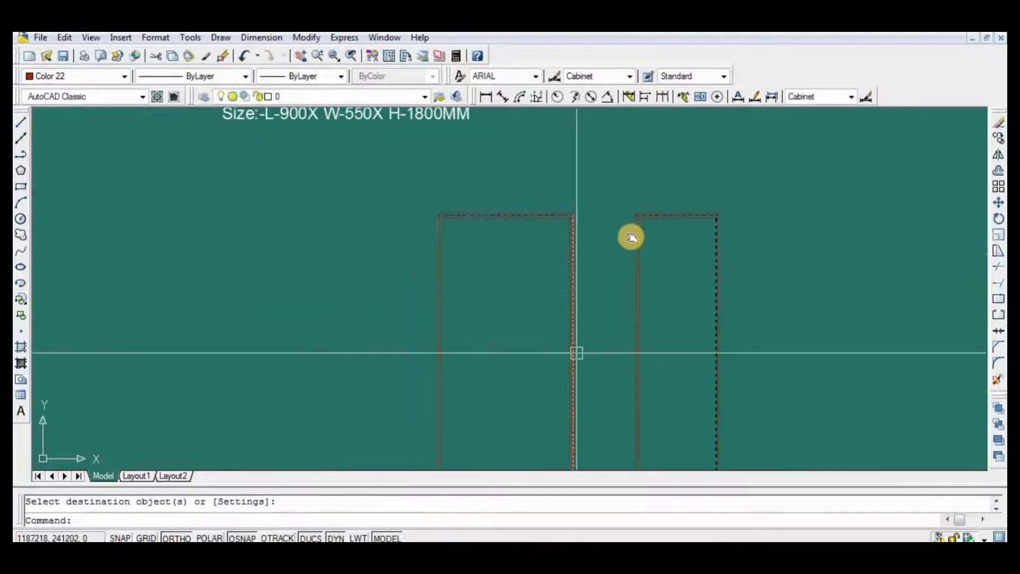
scroll(607, 362, up, 6)
middle_drag(606, 381, 605, 384)
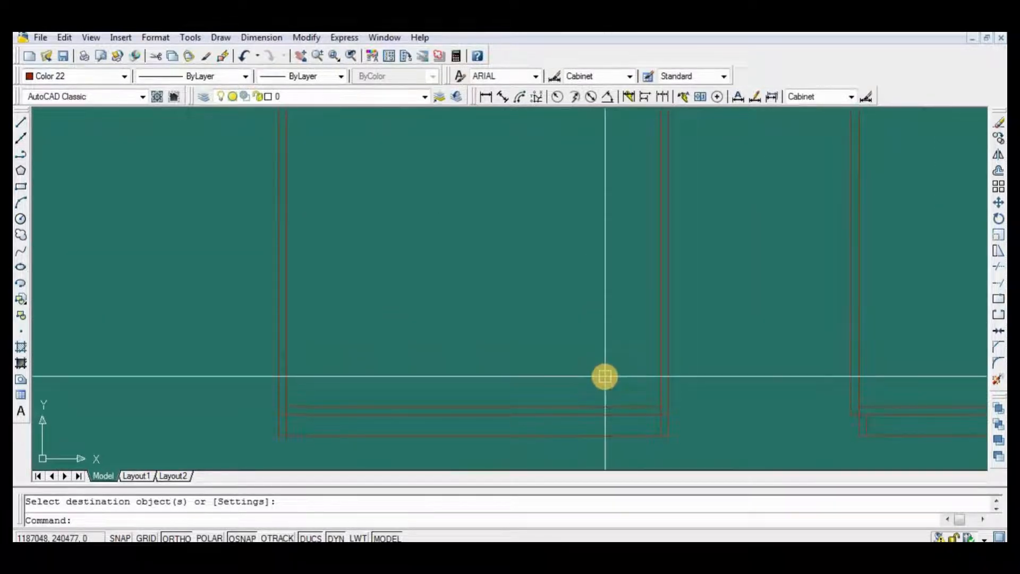
key(ctrl+s)
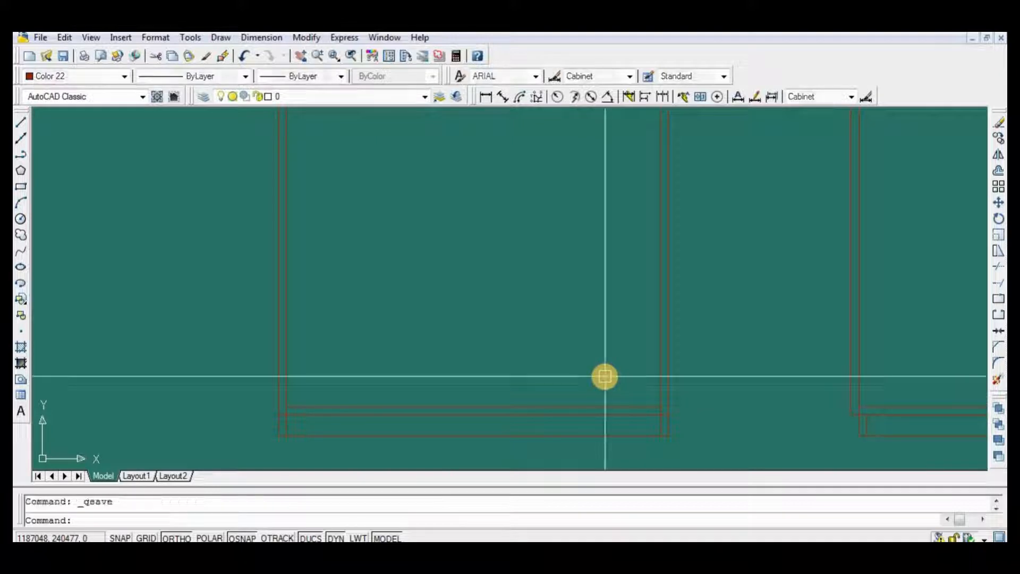
Offset the bottom panel's upper line 482 mm upward in the front view
text(o)
key(Return)
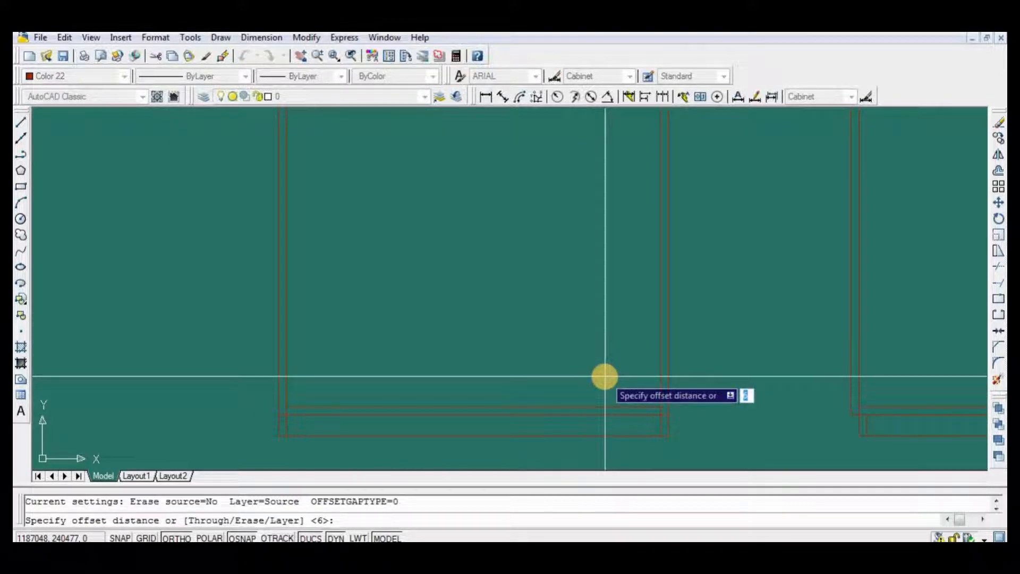
key(Return)
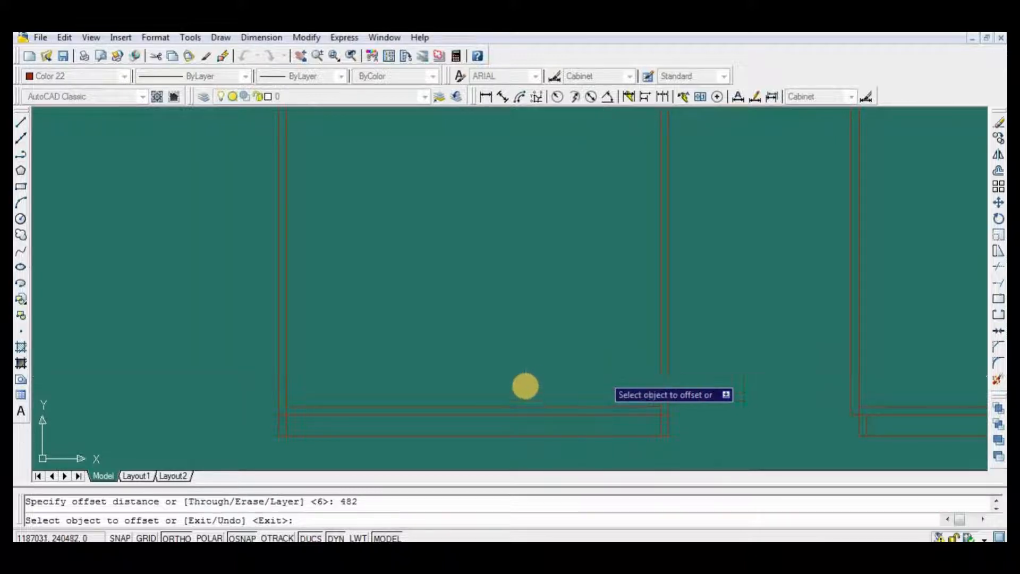
click(509, 403)
click(519, 373)
scroll(523, 370, down, 2)
scroll(822, 374, up, 2)
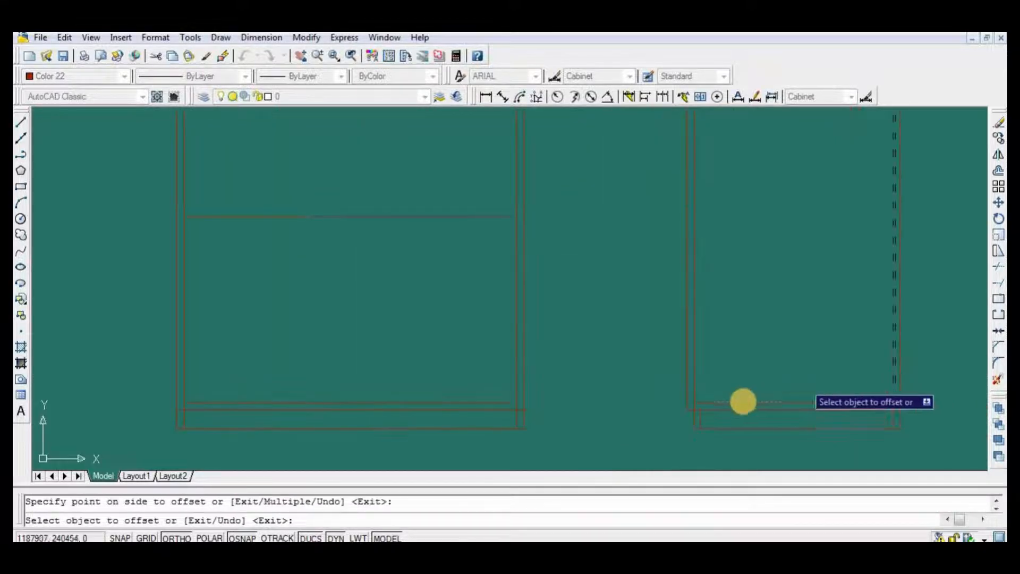
Offset the bottom panel's upper line 482 mm upward in the side view
click(743, 402)
click(760, 355)
key(Return)
scroll(505, 312, up, 2)
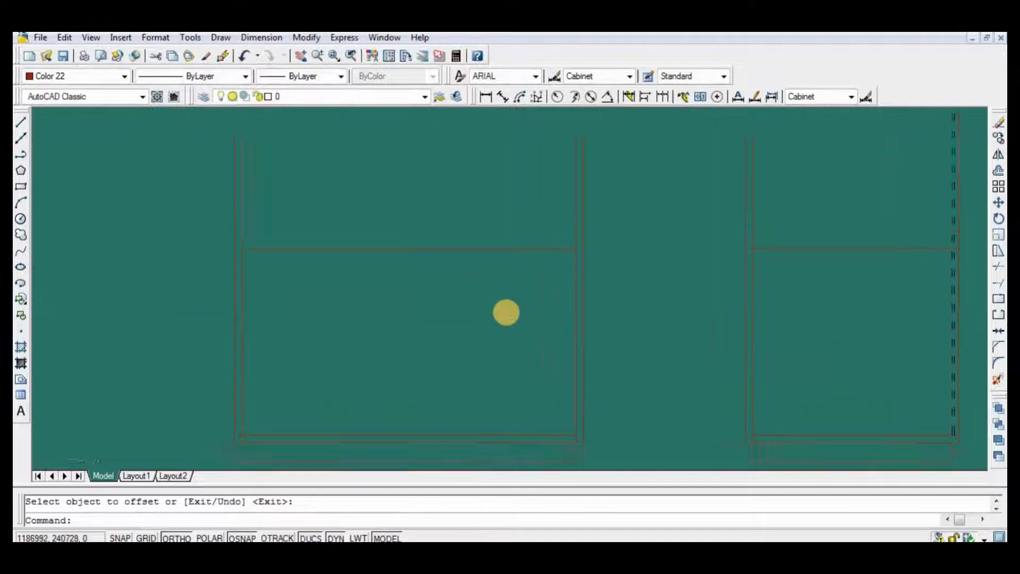
Offset the raised horizontal division lines 150 mm upward in both the front and side views
key(Return)
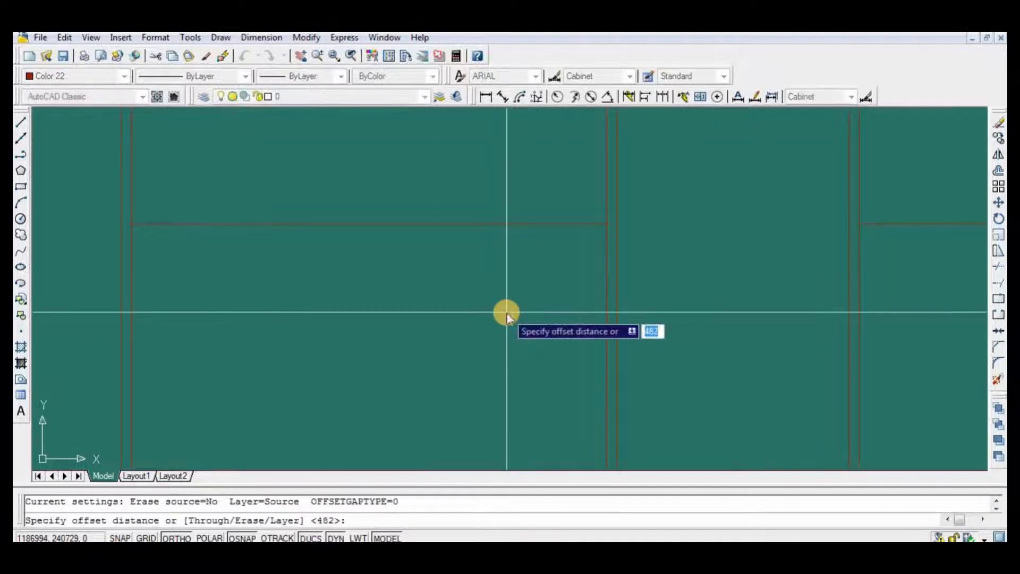
key(Return)
click(499, 226)
click(501, 206)
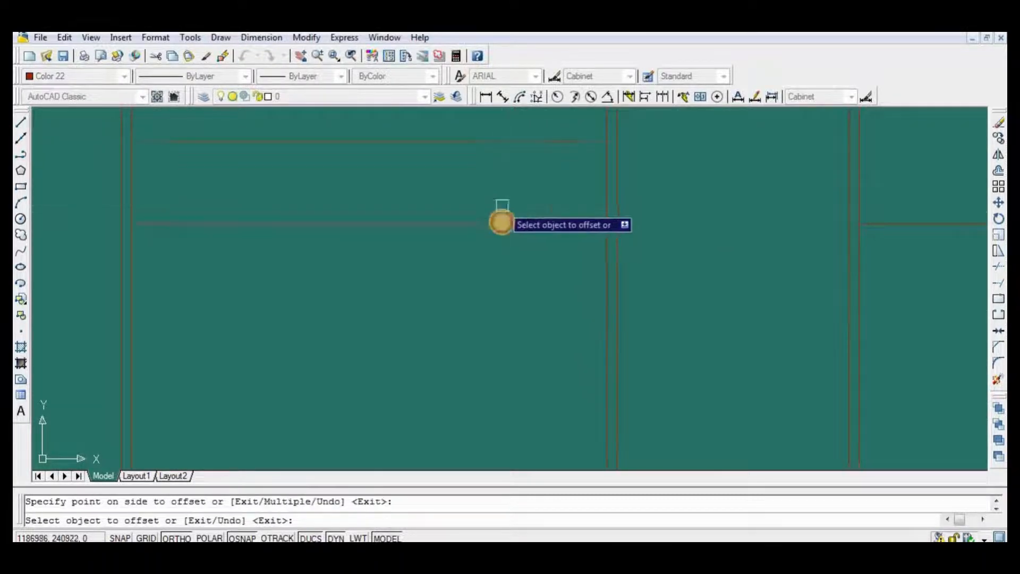
scroll(526, 245, down, 4)
scroll(707, 257, up, 2)
click(594, 225)
click(598, 179)
key(Return)
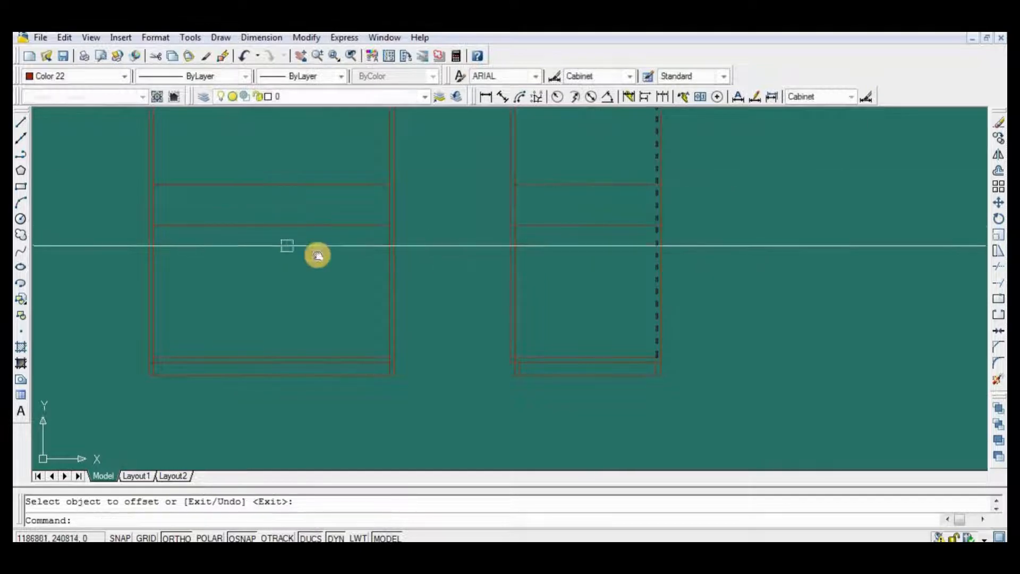
Mirror the side view about the front view's vertical centre axis, keeping the source objects
middle_drag(292, 247, 542, 319)
scroll(574, 334, down, 2)
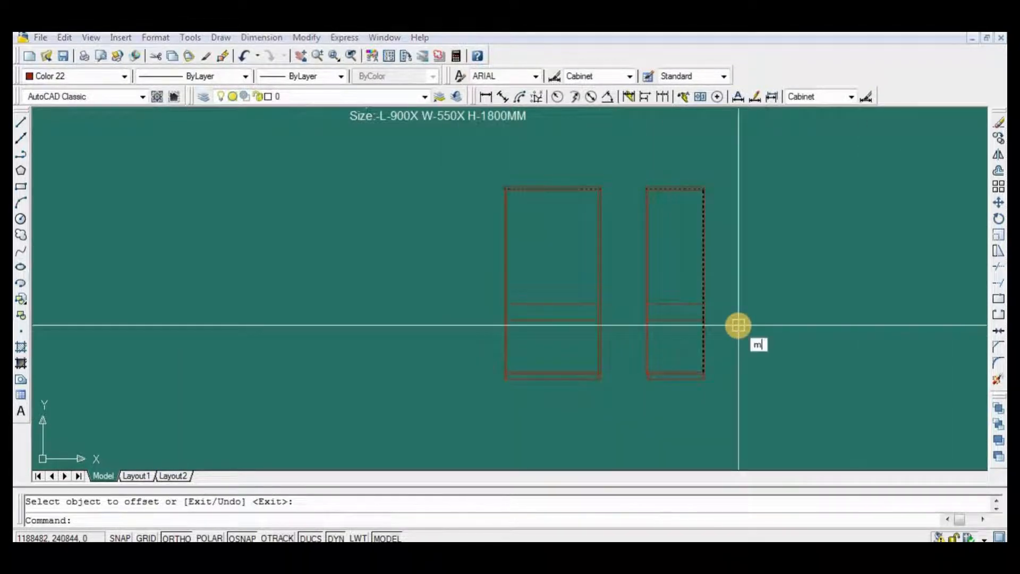
text(mi)
key(Return)
click(744, 166)
click(627, 423)
scroll(537, 367, up, 2)
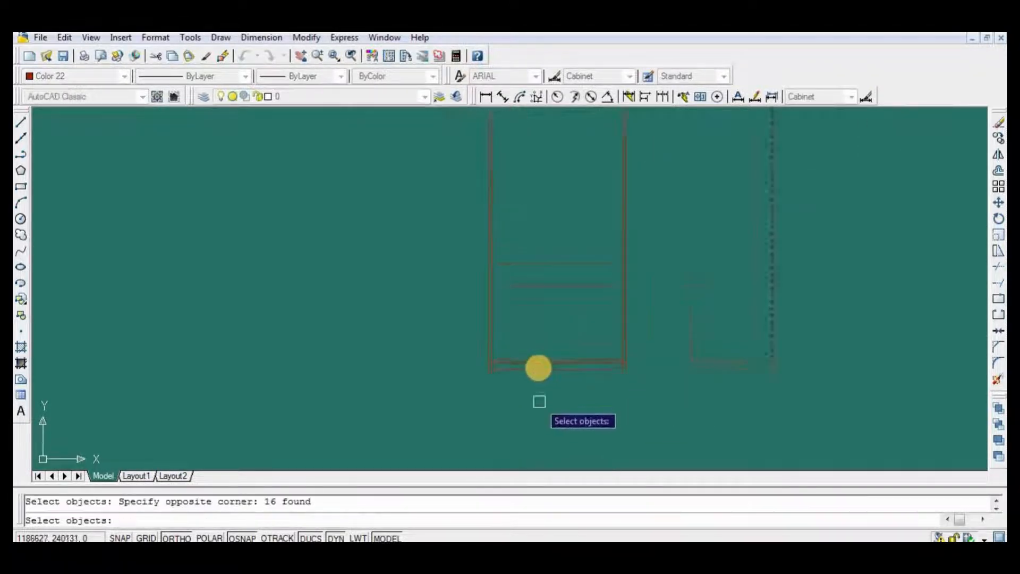
scroll(555, 359, up, 2)
key(Return)
click(562, 359)
click(556, 402)
key(Return)
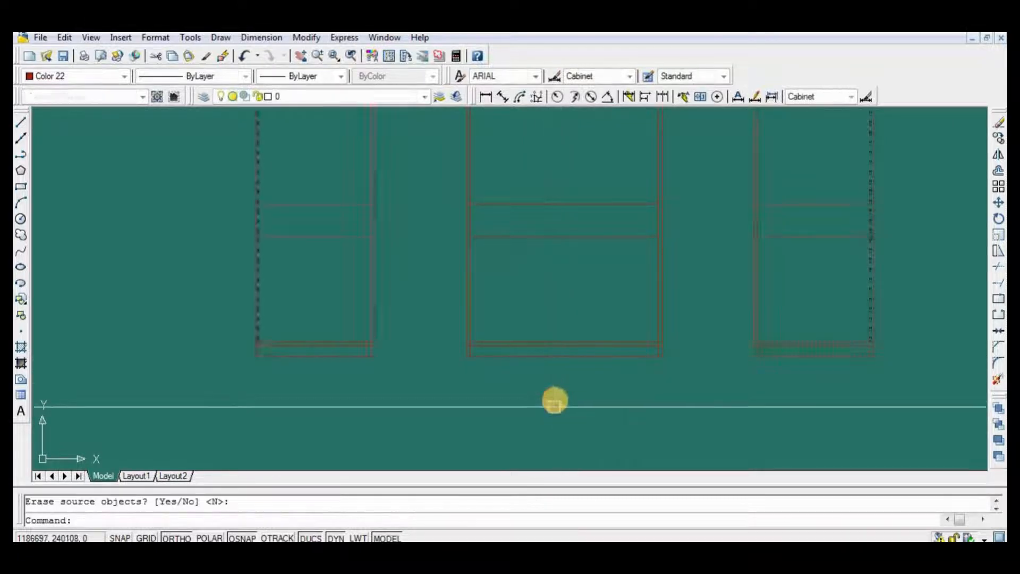
Delete the two horizontal division lines from the mirrored side view
scroll(563, 400, down, 2)
scroll(569, 400, up, 3)
scroll(462, 333, down, 2)
scroll(430, 328, up, 1)
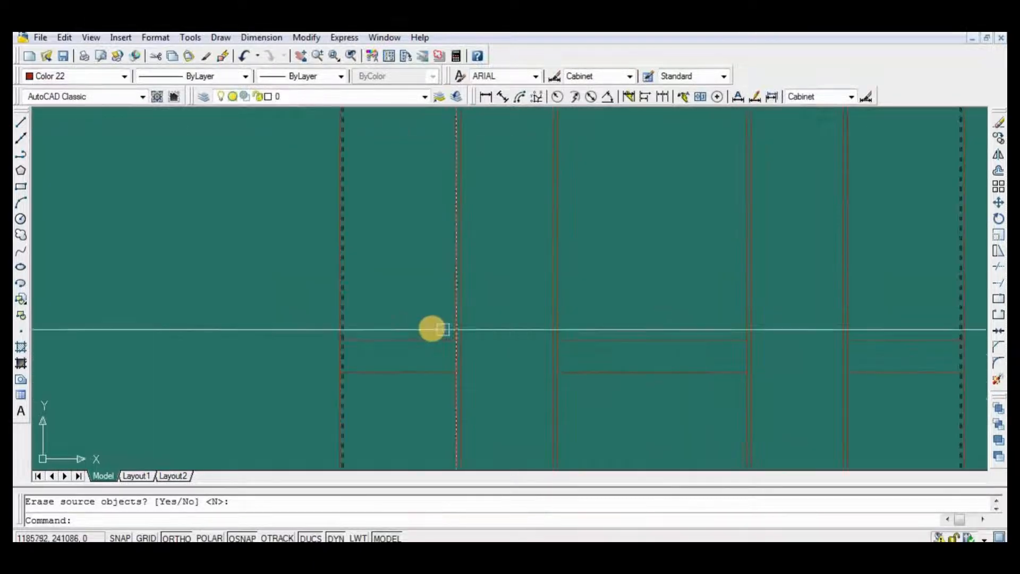
click(431, 328)
click(407, 420)
key(Delete)
Draw a vertical centre line in the front view from the bottom panel up to the underside of the top panel
middle_drag(647, 381, 592, 369)
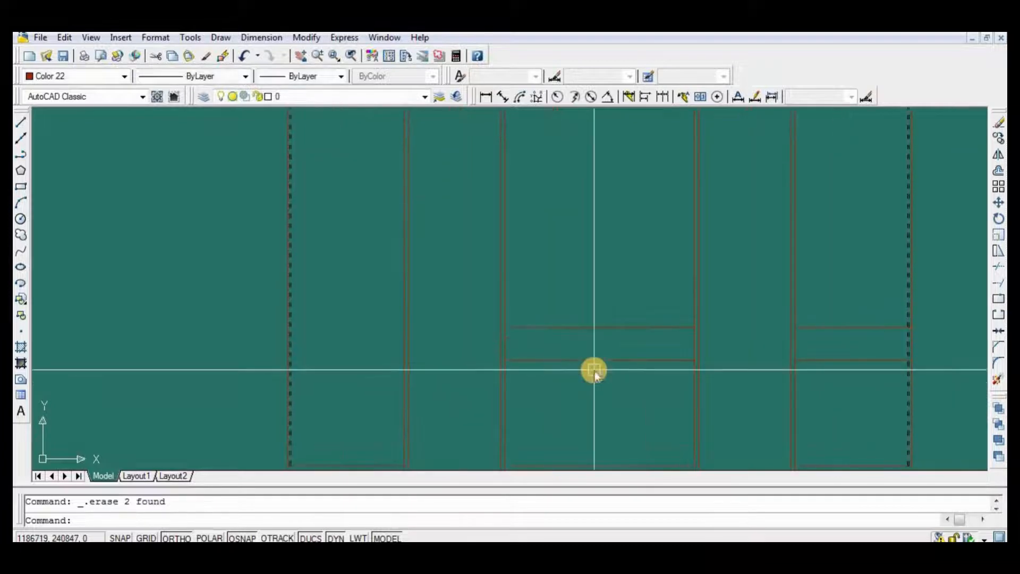
text(l)
key(Return)
click(607, 404)
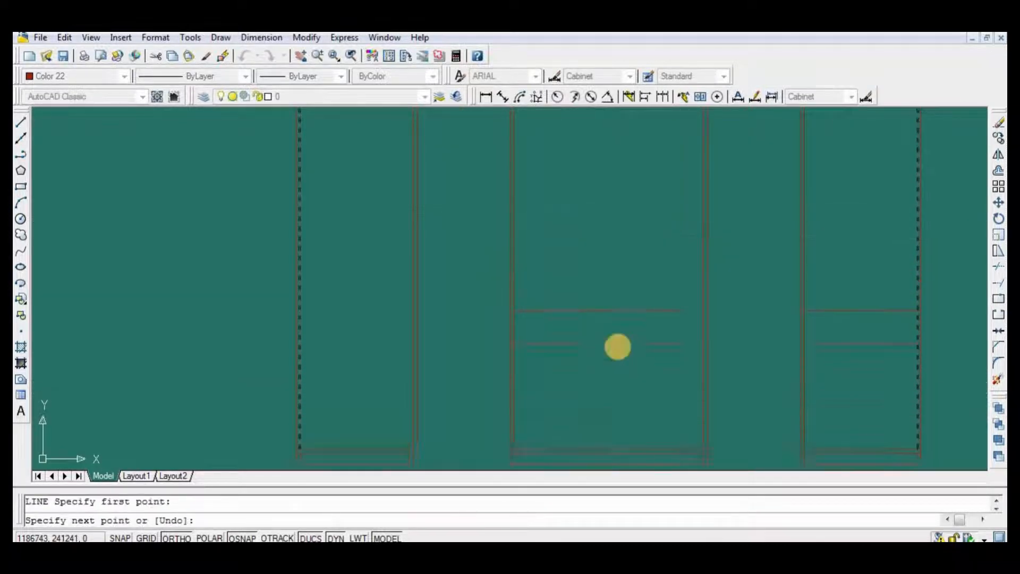
scroll(616, 346, down, 2)
scroll(608, 199, up, 2)
click(602, 193)
key(Return)
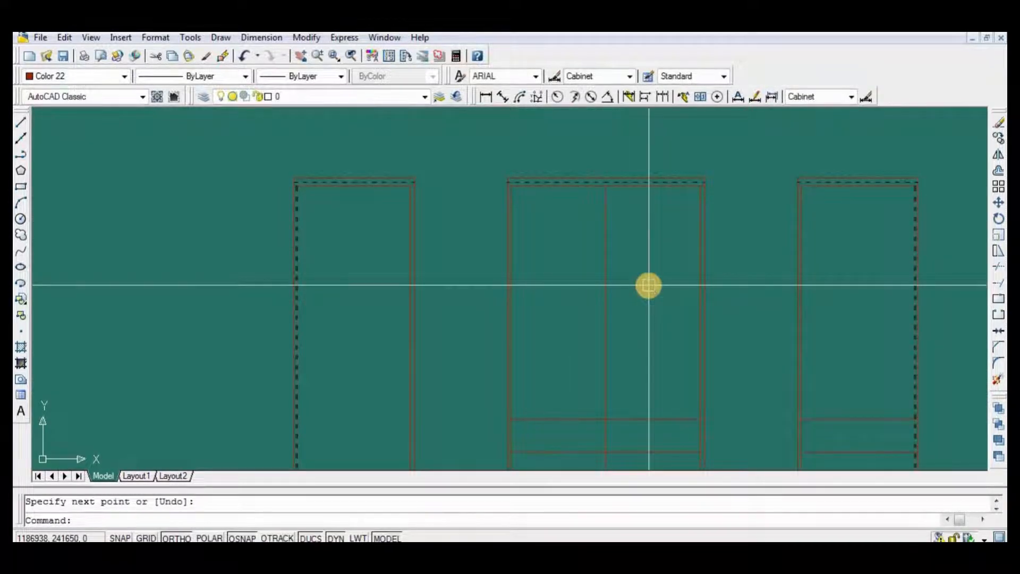
Offset the front view's vertical centre line 9 mm to both sides to form the middle partition
text(o)
key(Return)
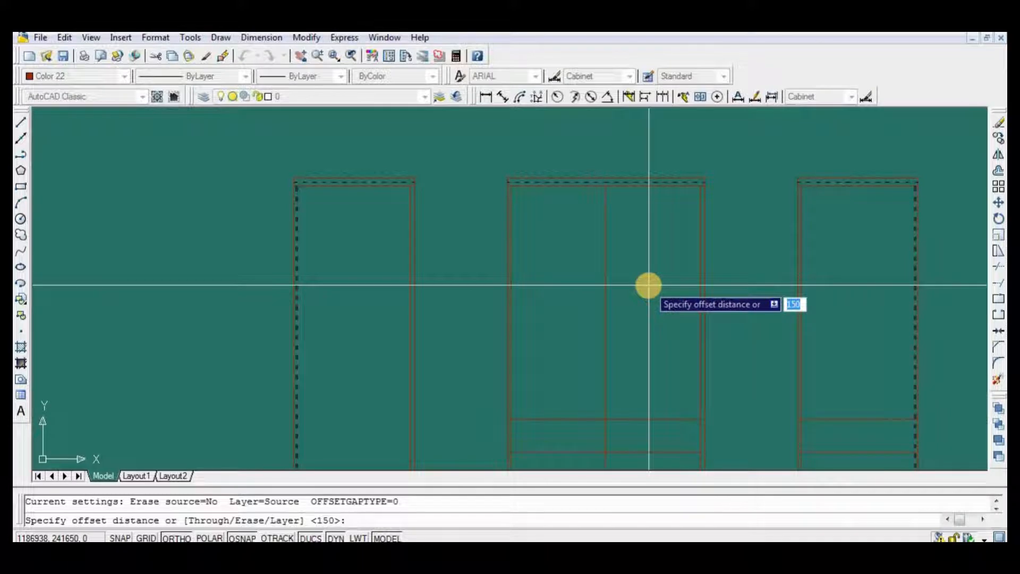
key(Return)
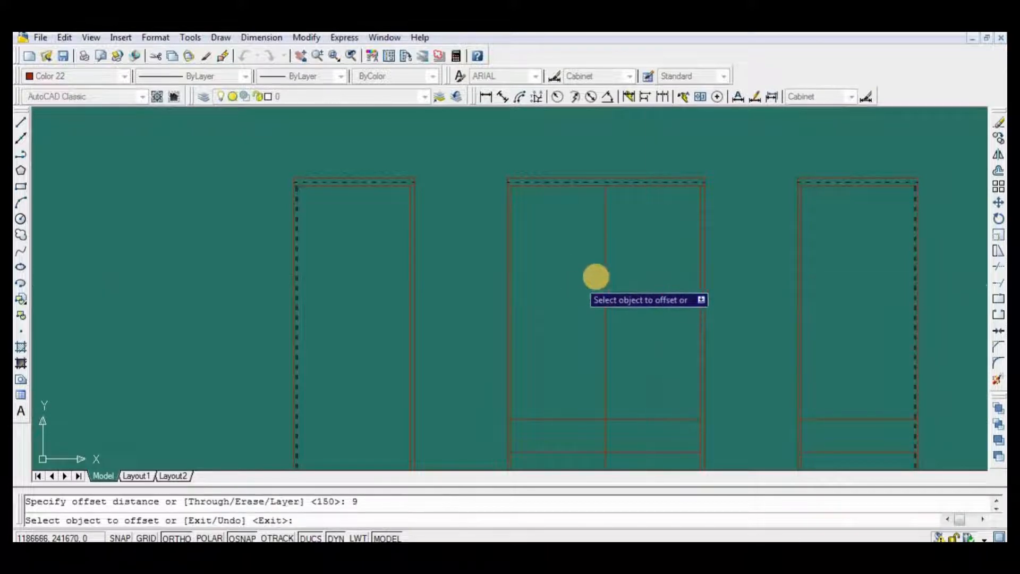
click(605, 272)
click(633, 250)
scroll(590, 176, up, 5)
click(777, 306)
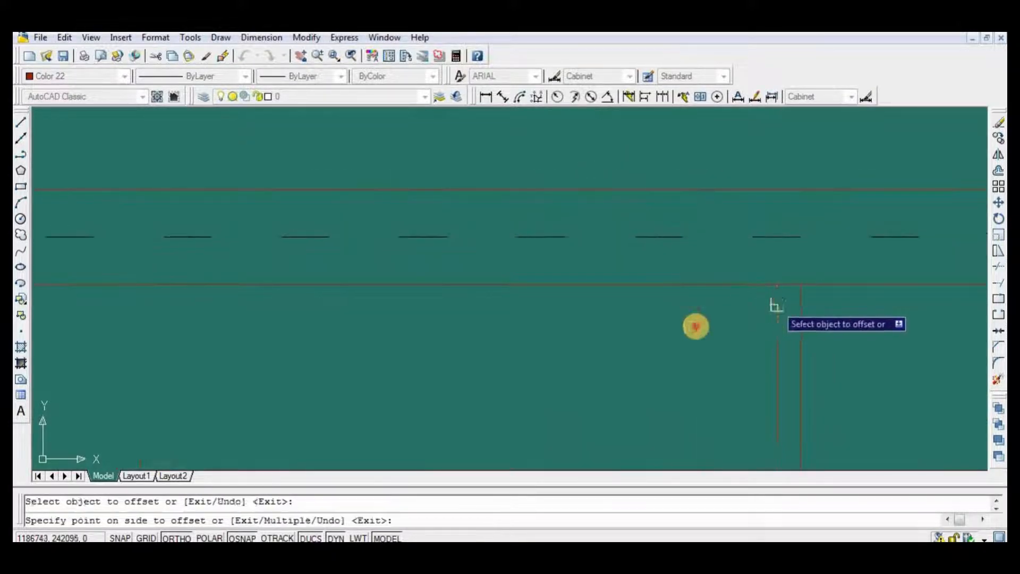
click(695, 326)
key(Return)
scroll(679, 232, down, 5)
scroll(538, 432, up, 1)
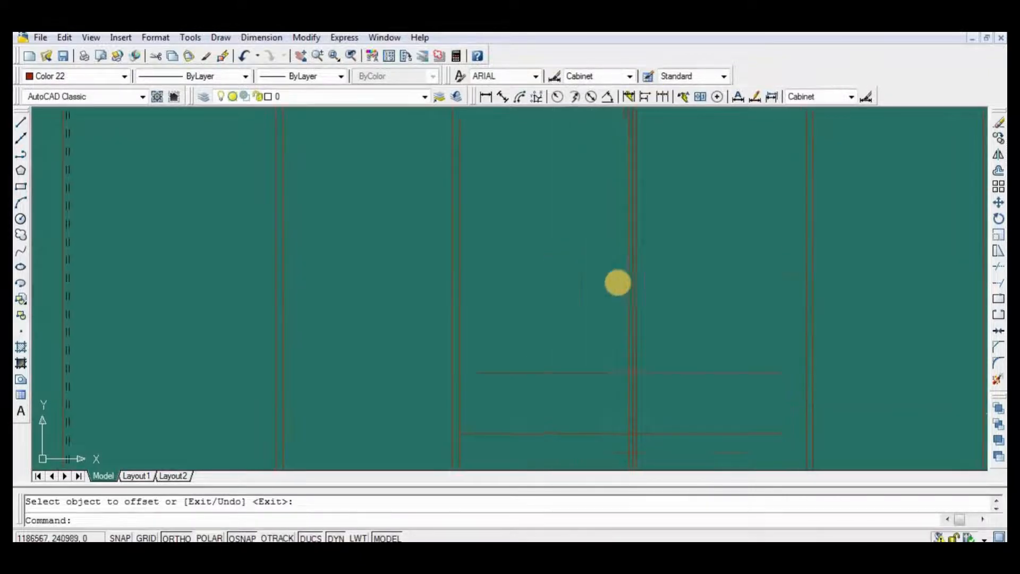
Trim the two horizontal division lines away from the left compartment of the front view, using the partition as the cutting edge
scroll(681, 339, up, 3)
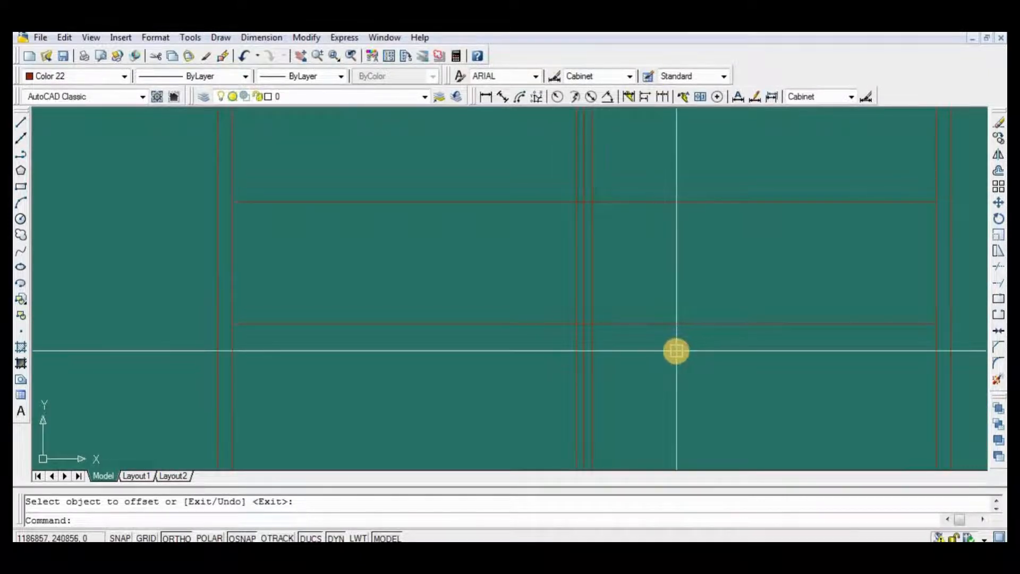
text(tr)
key(Return)
click(597, 340)
key(Return)
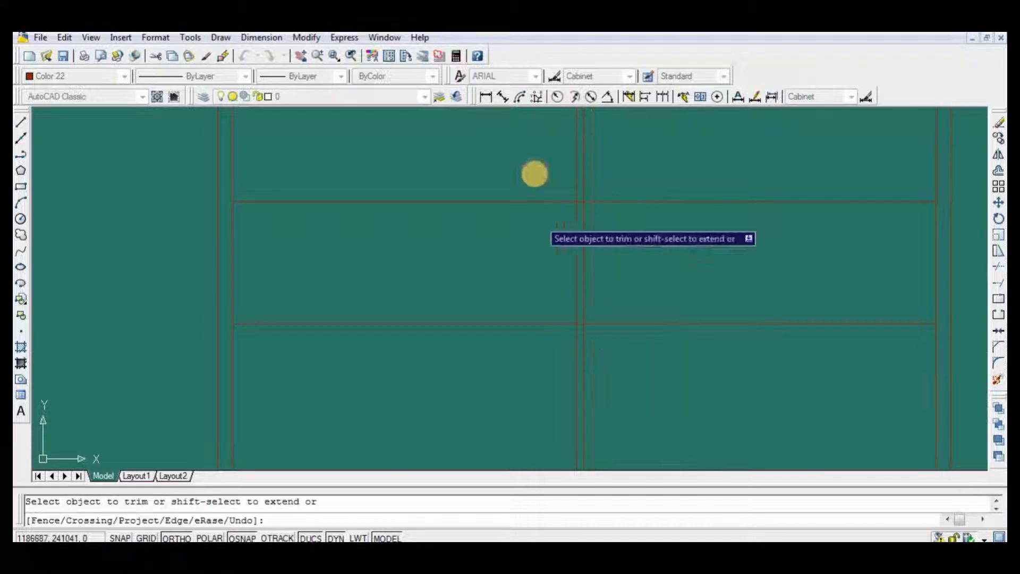
click(534, 174)
click(467, 366)
scroll(511, 327, down, 6)
key(Return)
scroll(629, 347, down, 2)
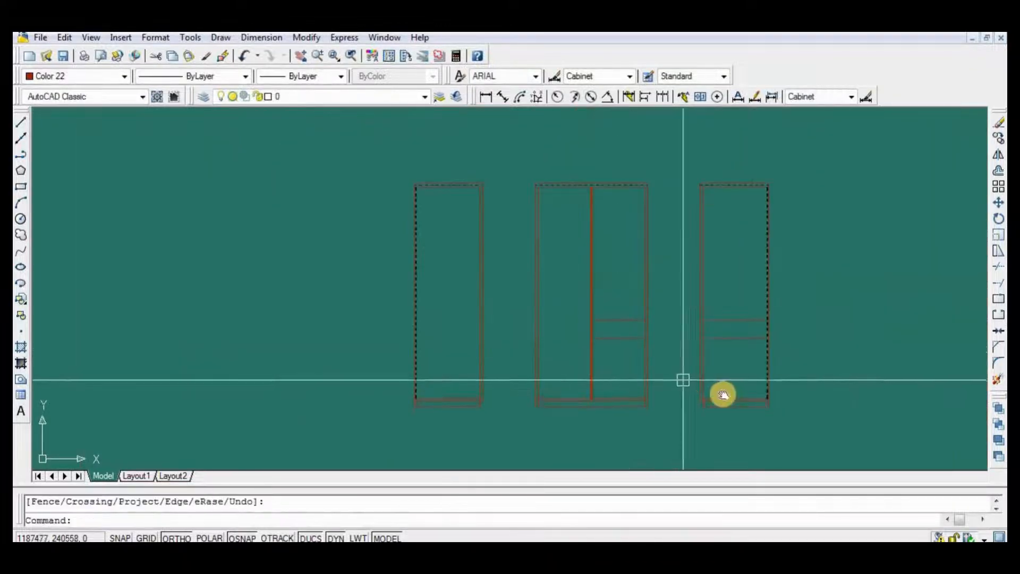
Draw a thin horizontal rectangle across the front view's right compartment, just below the top panel
scroll(674, 207, up, 5)
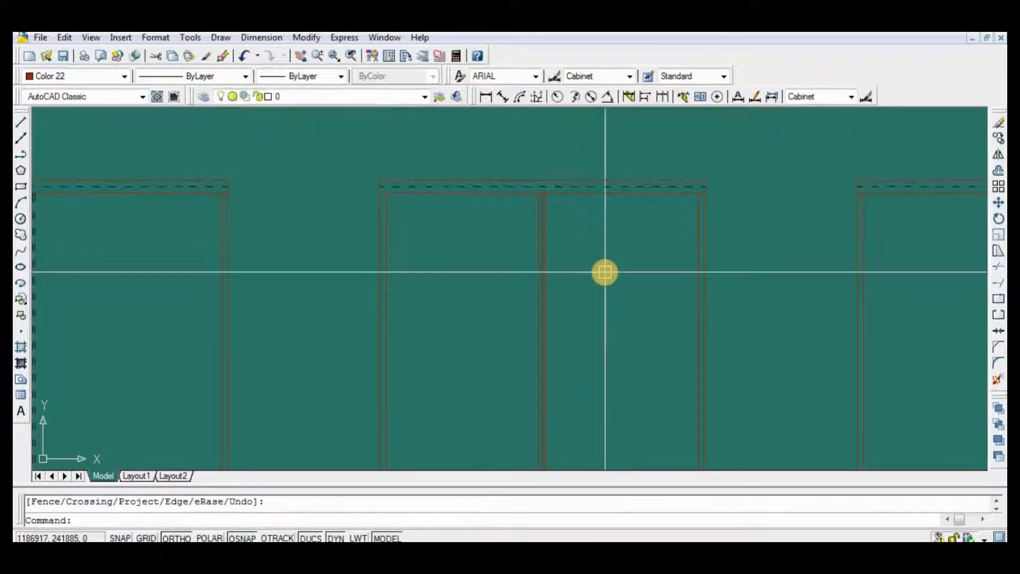
text(rec)
key(Return)
scroll(542, 182, up, 4)
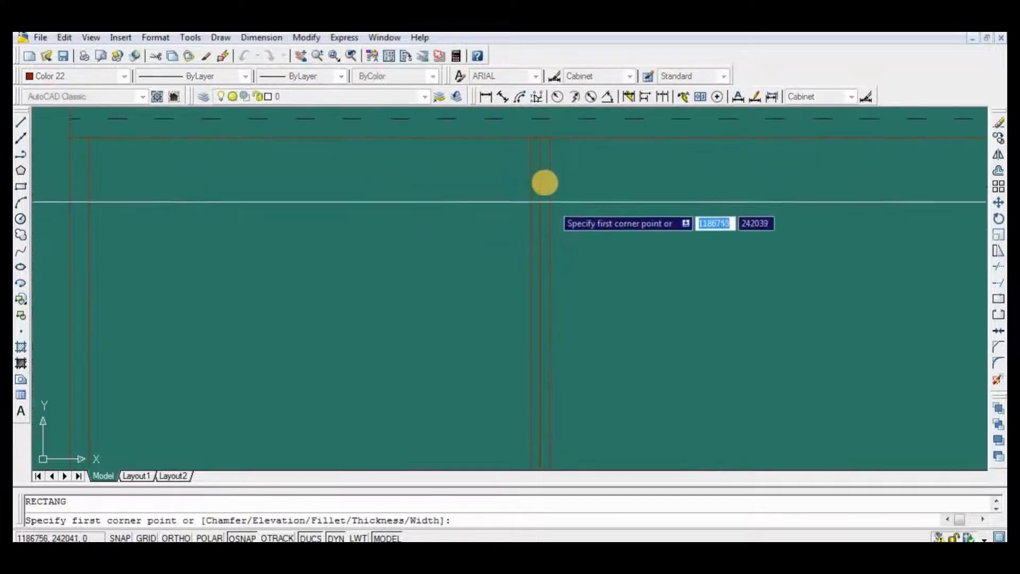
click(550, 181)
scroll(517, 237, down, 3)
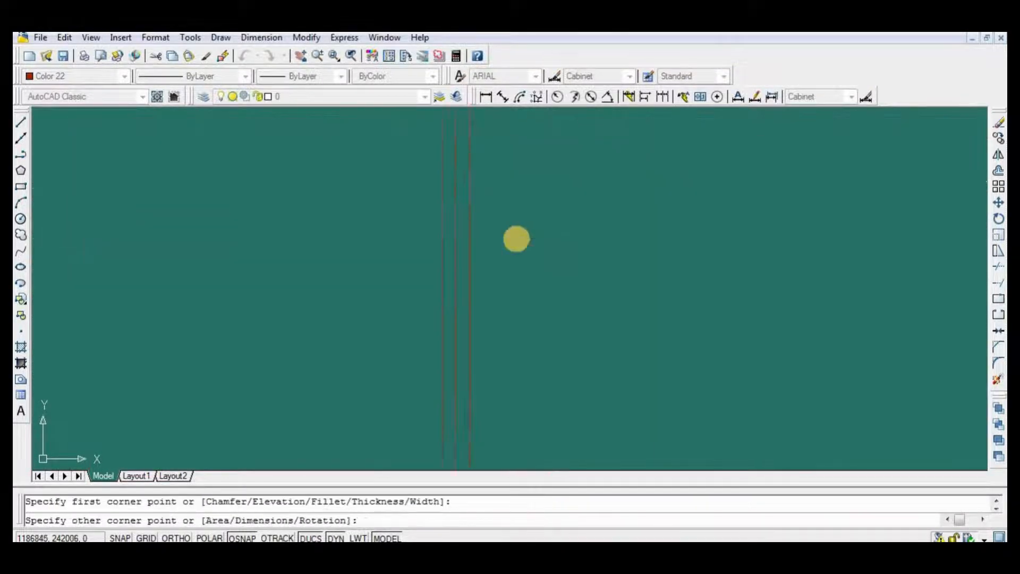
scroll(754, 203, up, 3)
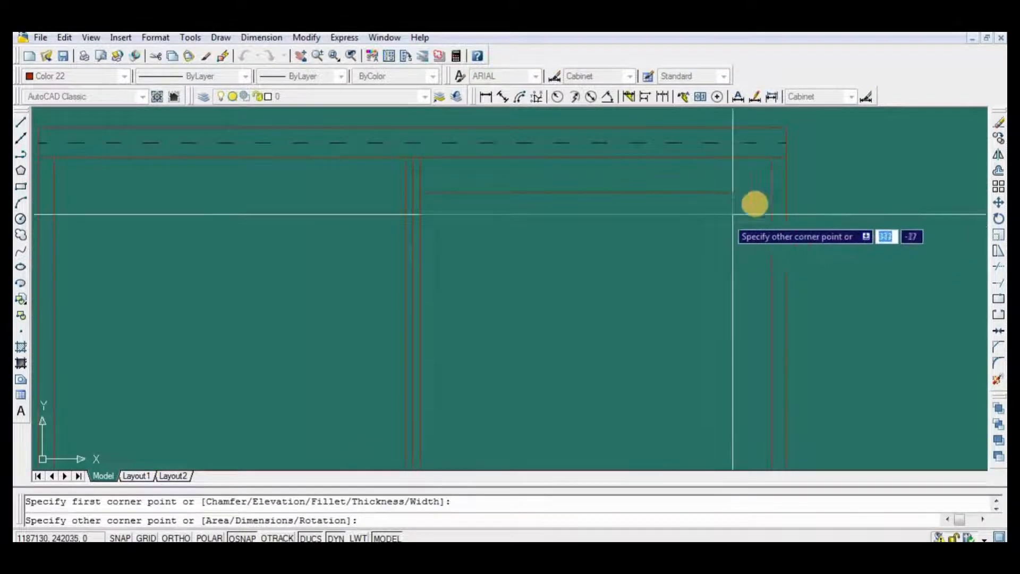
click(766, 201)
key(Return)
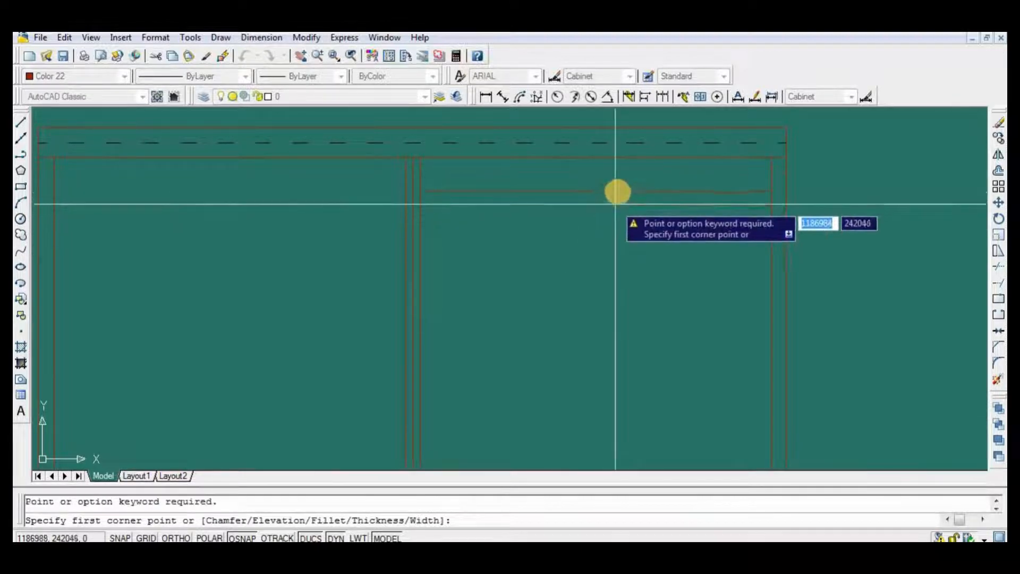
Draw a small rectangle hanging from the middle of the thin horizontal rectangle
click(595, 193)
click(567, 217)
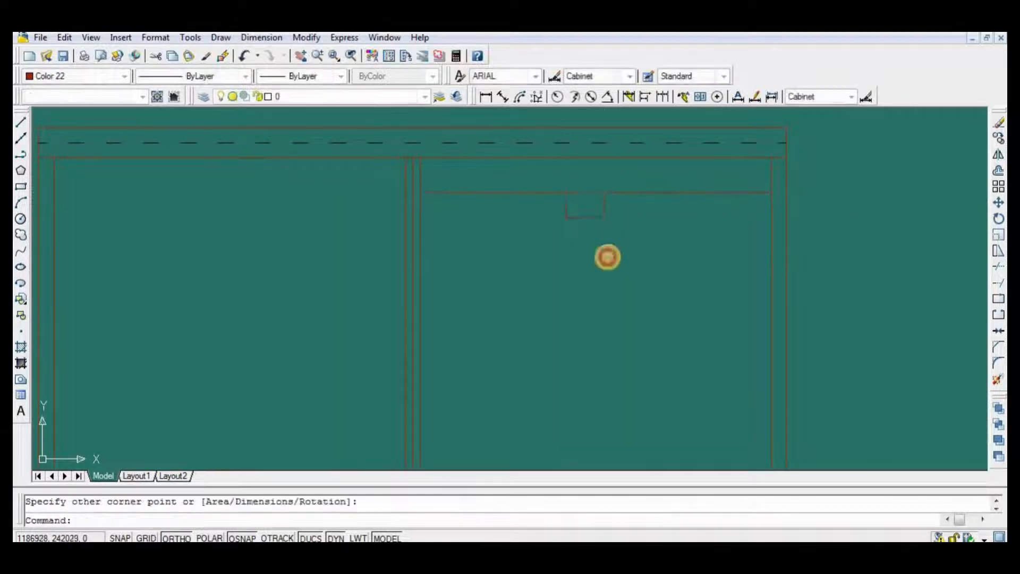
key(Return)
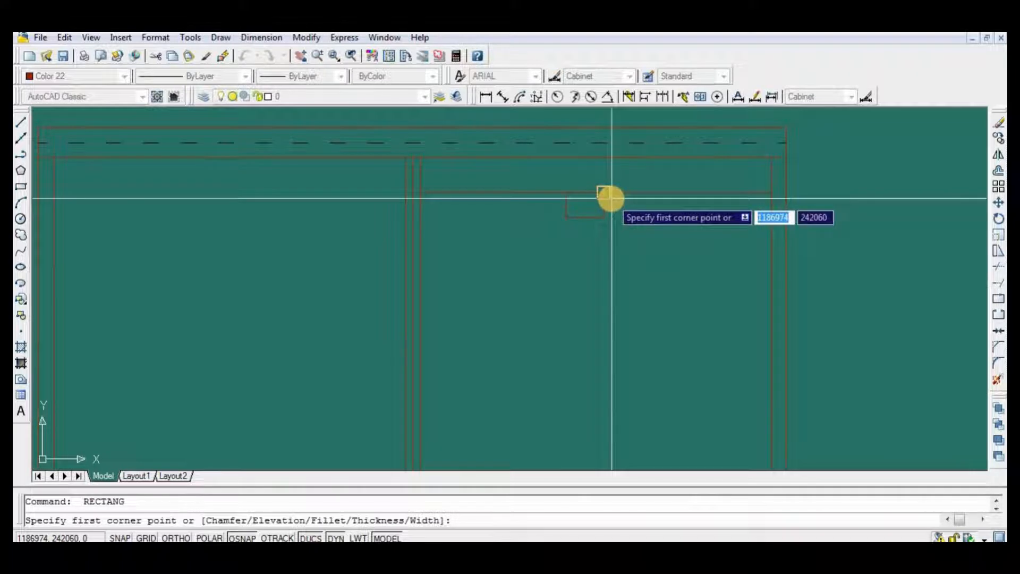
key(Return)
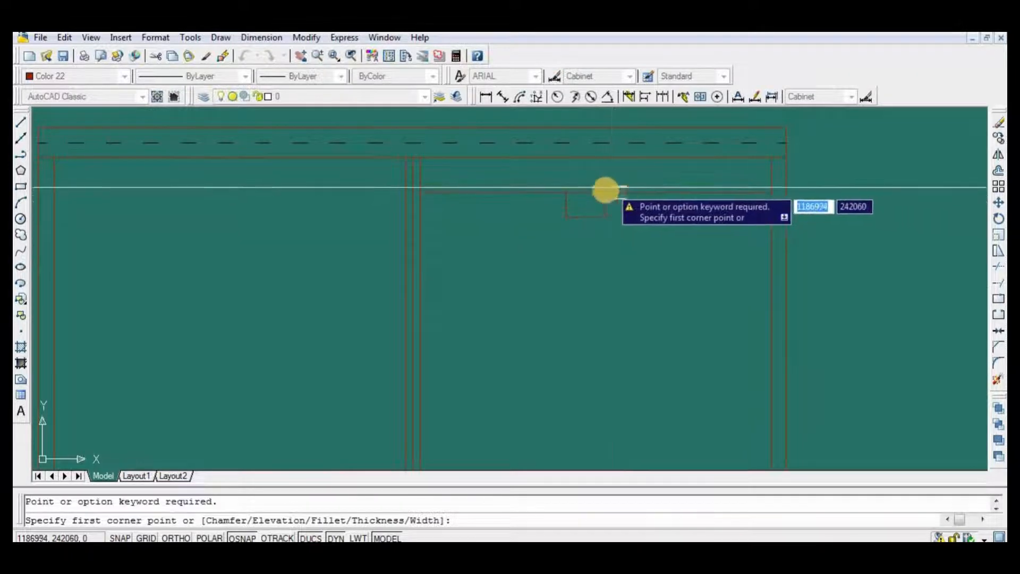
Save the drawing and delete the two rectangles from the right compartment
click(1000, 122)
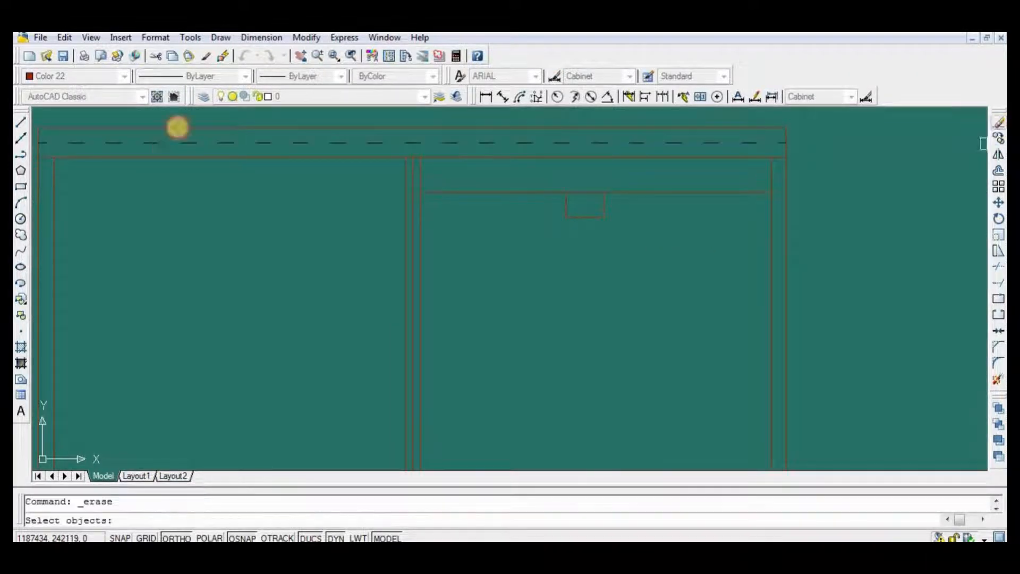
click(63, 56)
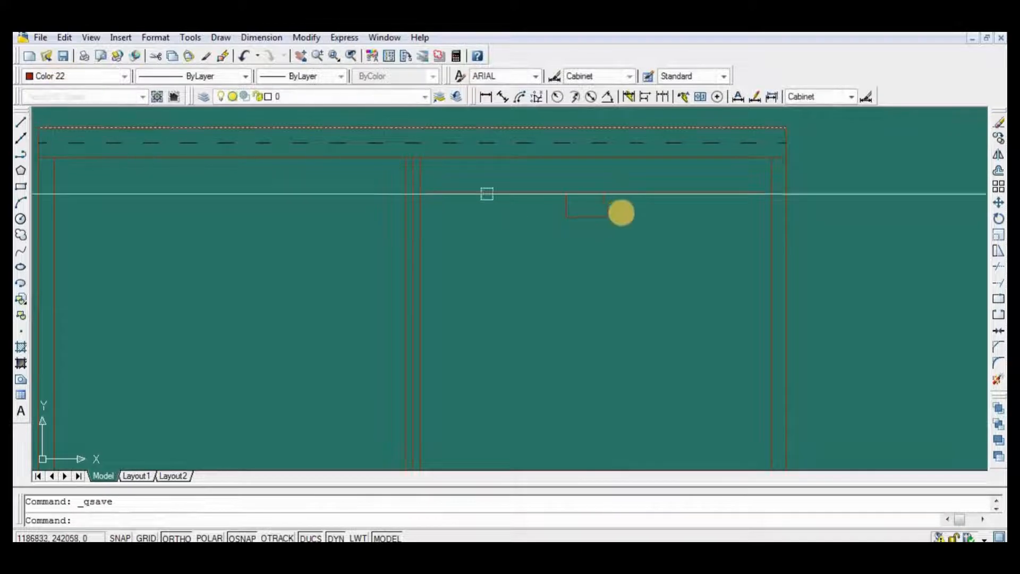
scroll(626, 189, up, 2)
click(624, 184)
click(492, 252)
key(Delete)
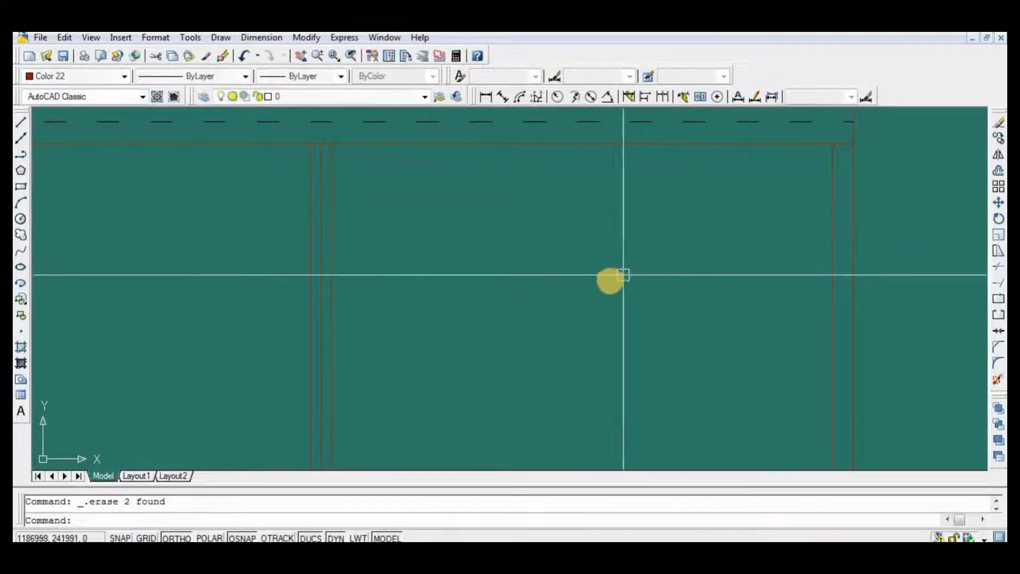
Draw a horizontal rectangle about 41 mm high near the top of the right compartment, spanning from the middle partition to the side panel
text(rec)
key(Return)
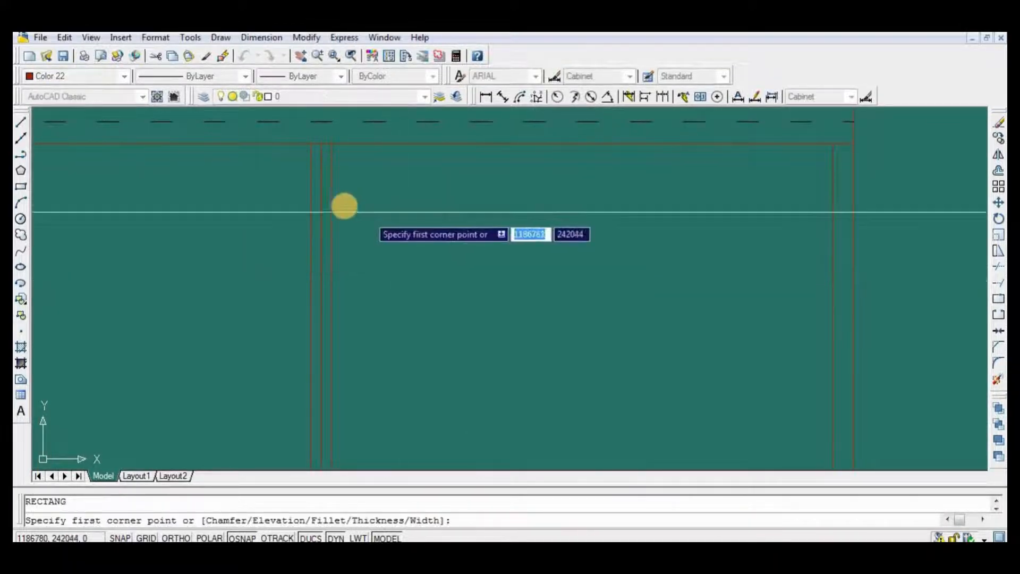
click(334, 212)
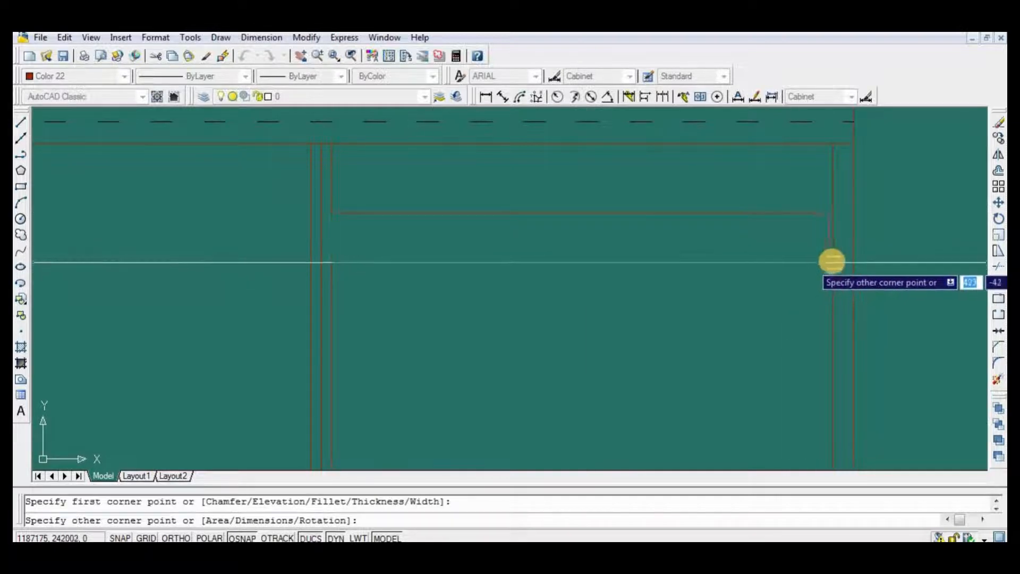
click(832, 261)
Add a linear dimension for the height of the new rectangle
click(488, 97)
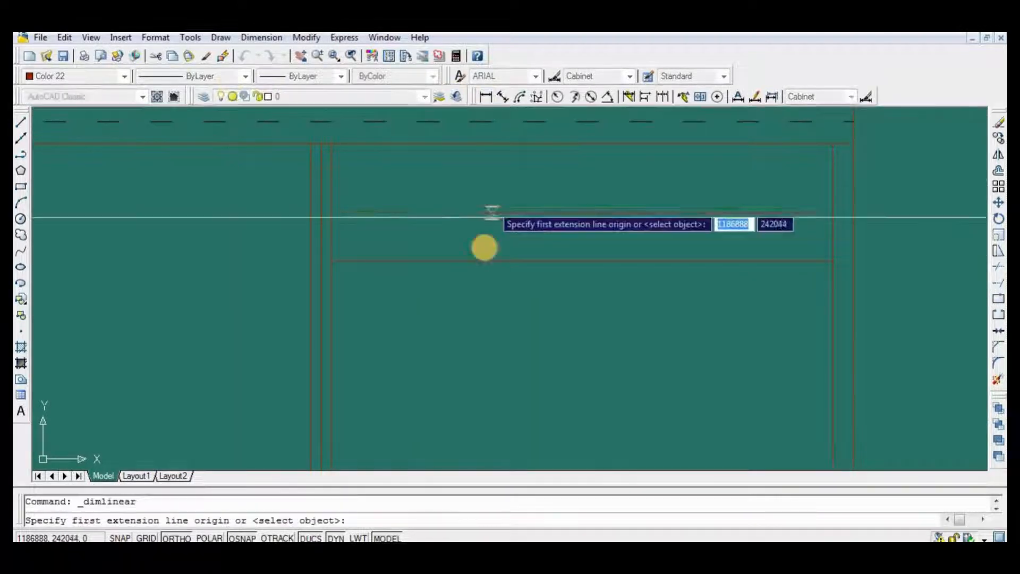
click(487, 261)
click(502, 215)
click(501, 220)
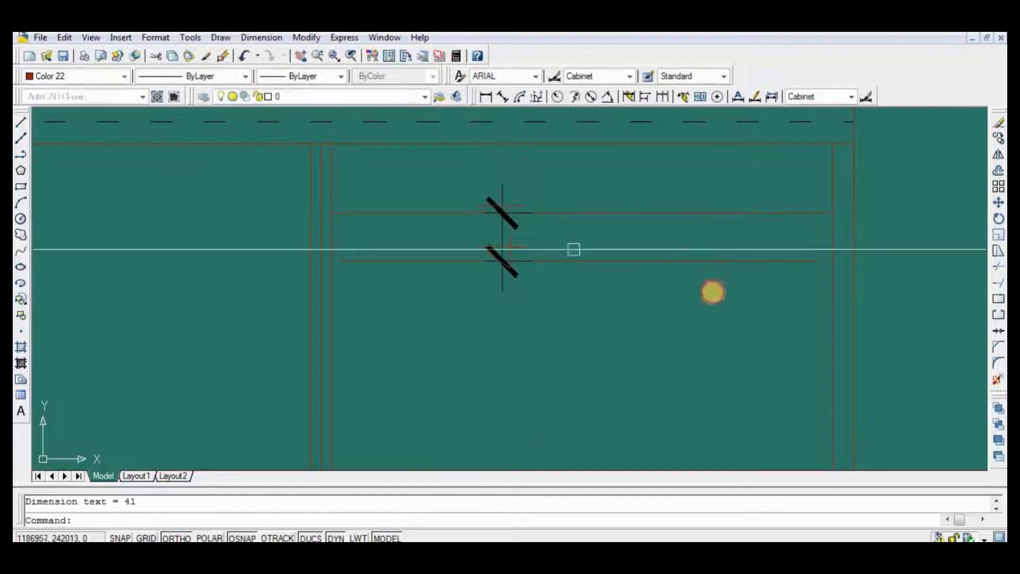
Stretch the lower edge of the horizontal rectangle in the right compartment upward to reduce its height to about 25 mm
text(s)
key(Return)
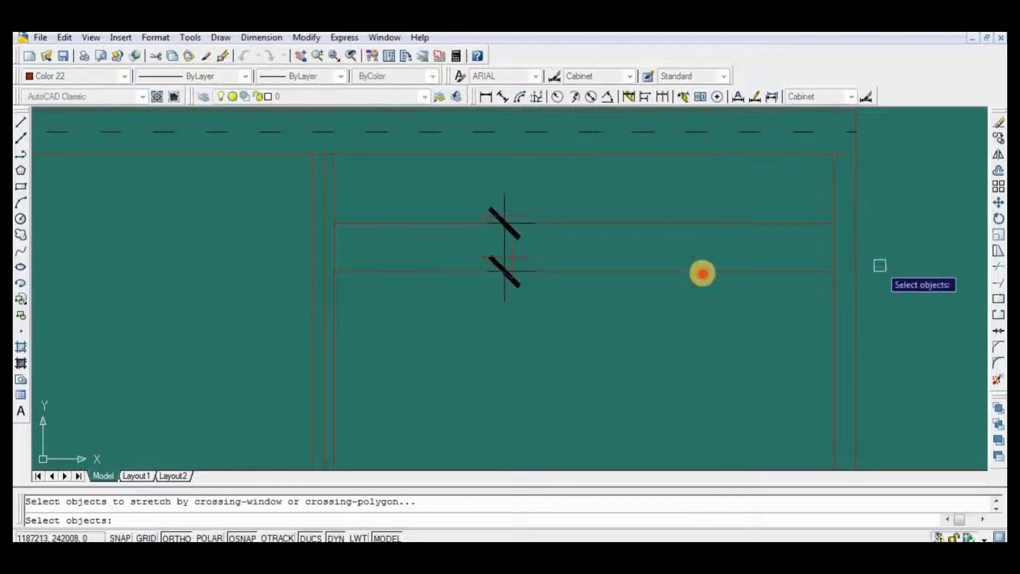
click(702, 274)
click(225, 287)
key(Return)
click(659, 339)
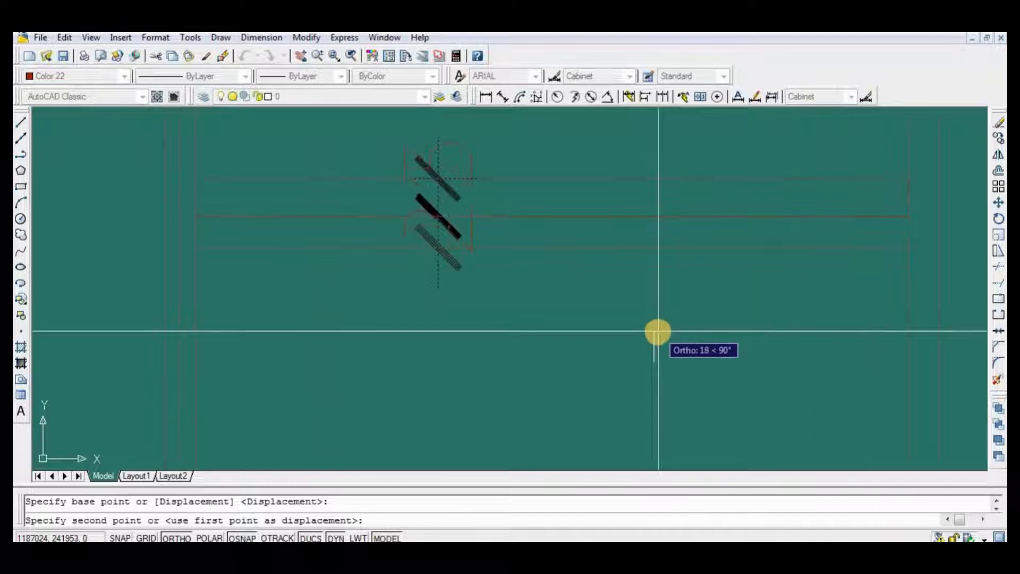
click(658, 336)
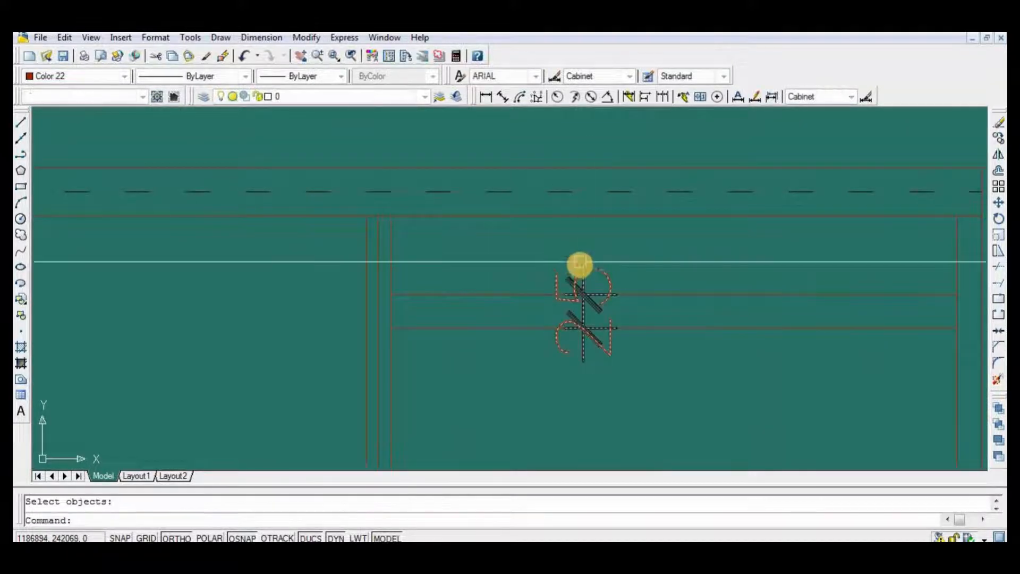
Delete the height dimension of the horizontal rectangle in the right compartment
click(581, 269)
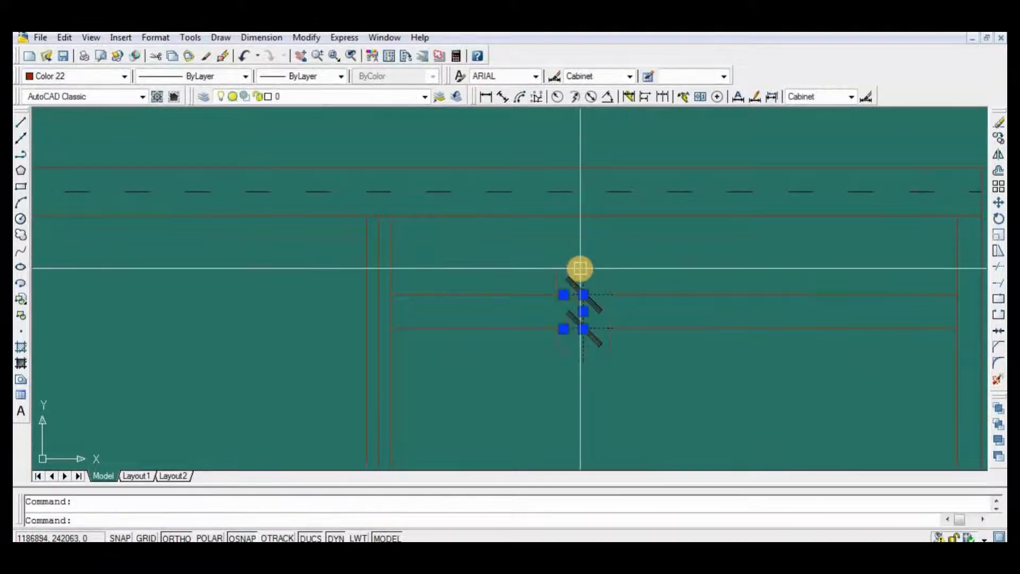
key(Delete)
scroll(595, 308, down, 5)
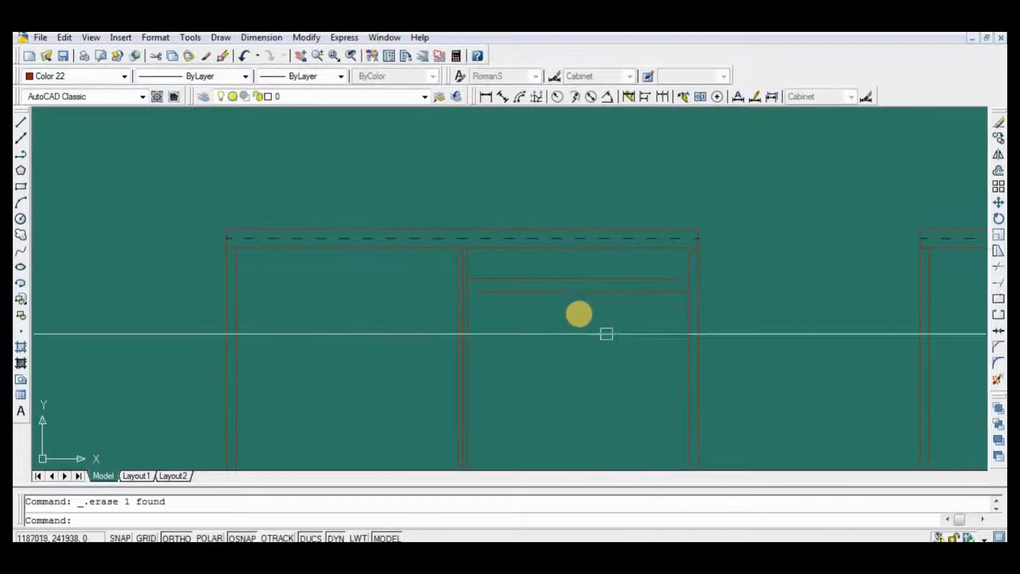
Delete the horizontal rectangle near the top of the right compartment and undo the deletion
scroll(606, 334, down, 6)
middle_drag(628, 346, 613, 238)
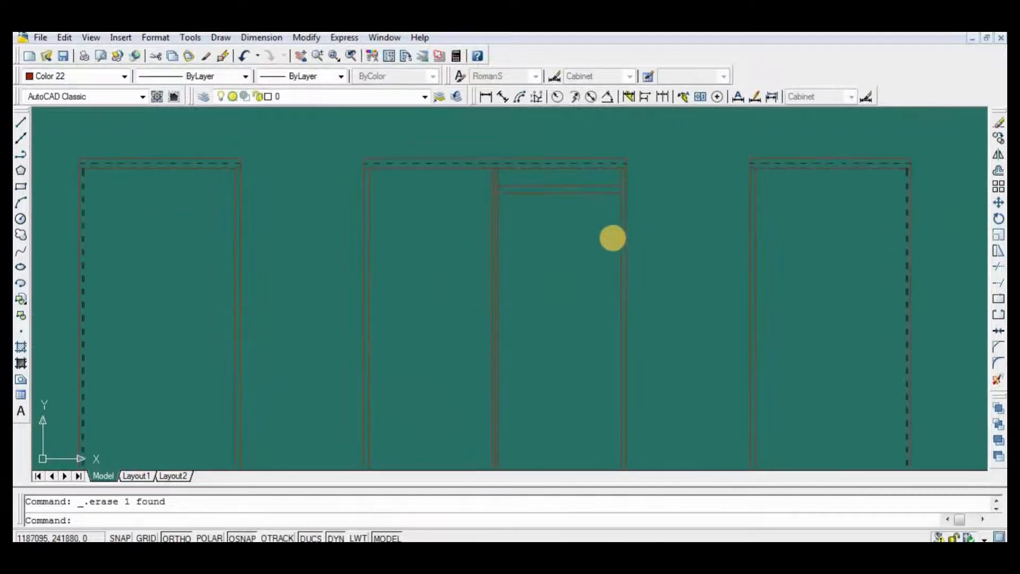
scroll(612, 238, down, 4)
scroll(606, 263, up, 8)
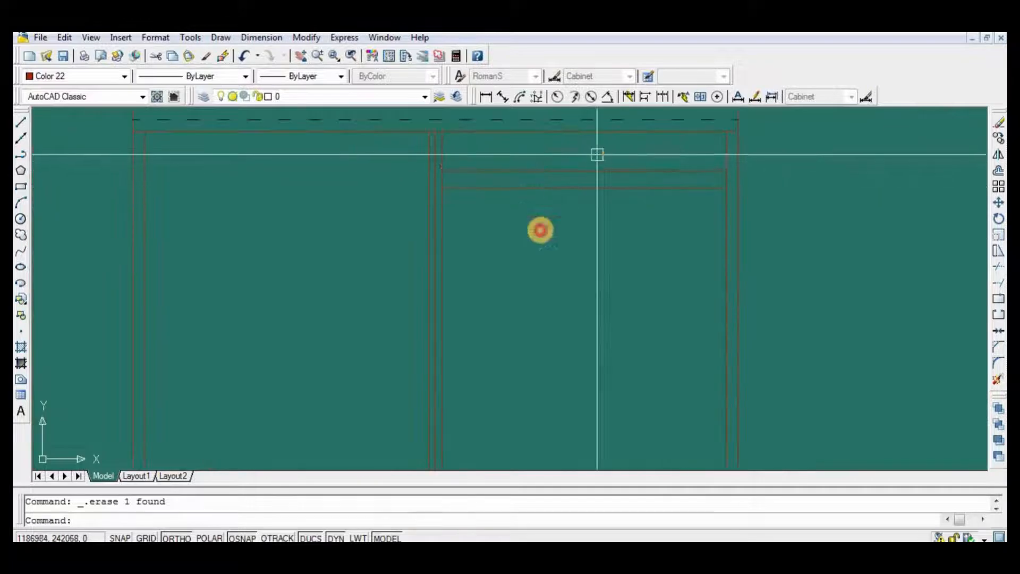
click(598, 154)
click(540, 230)
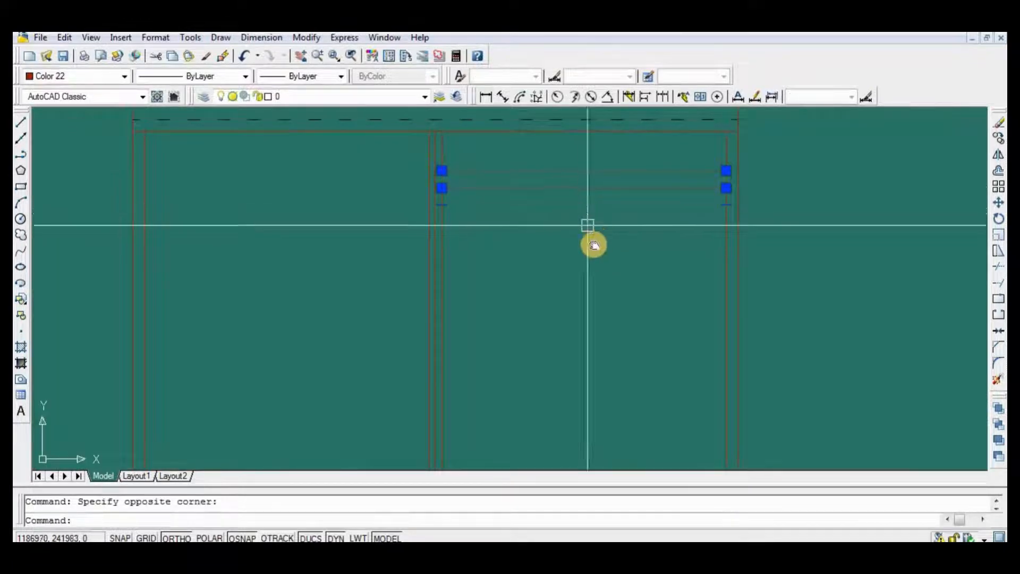
middle_drag(589, 237, 579, 279)
key(Delete)
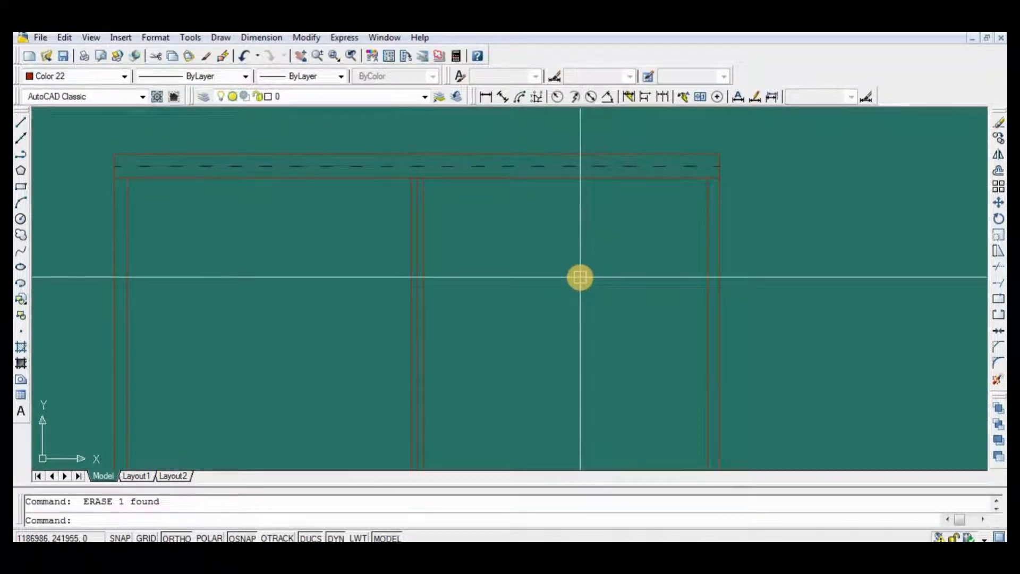
key(ctrl+z)
Match the horizontal rectangle in the right compartment to the dashed line of the top panel
key(Return)
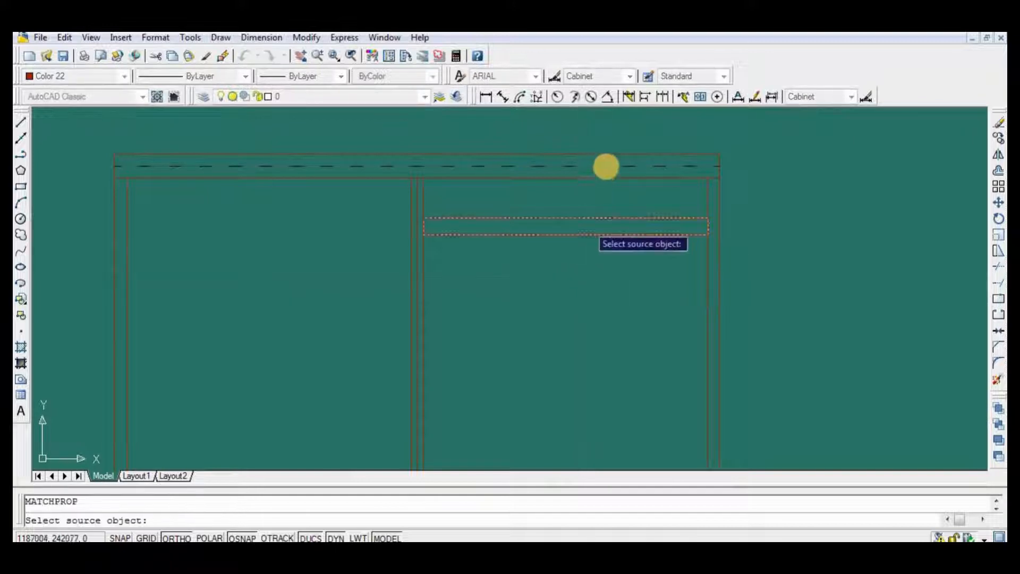
click(604, 179)
click(611, 198)
click(576, 264)
key(Return)
Examine the front view and both side views from the top panels down to the drawer lines
scroll(576, 264, down, 4)
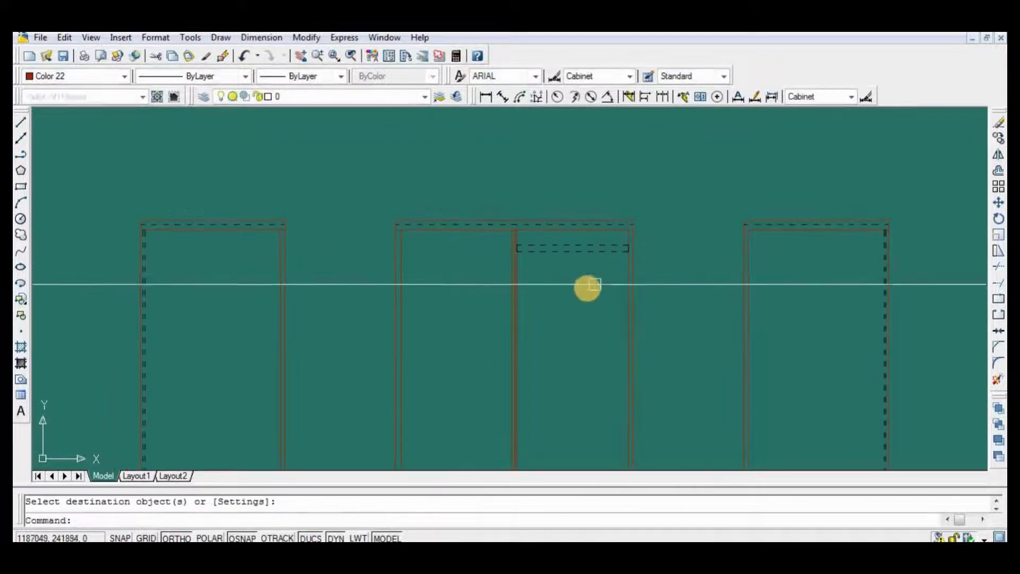
middle_drag(585, 291, 591, 230)
scroll(592, 231, down, 4)
scroll(588, 291, up, 3)
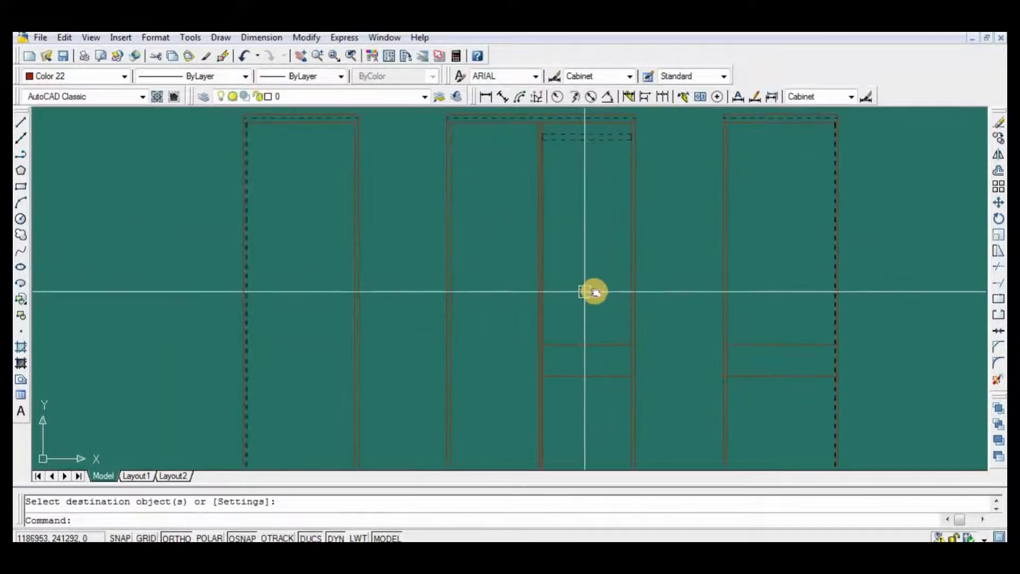
mouse_move(593, 291)
middle_down()
mouse_move(586, 319)
mouse_move(620, 317)
mouse_move(615, 305)
middle_up()
scroll(611, 352, down, 3)
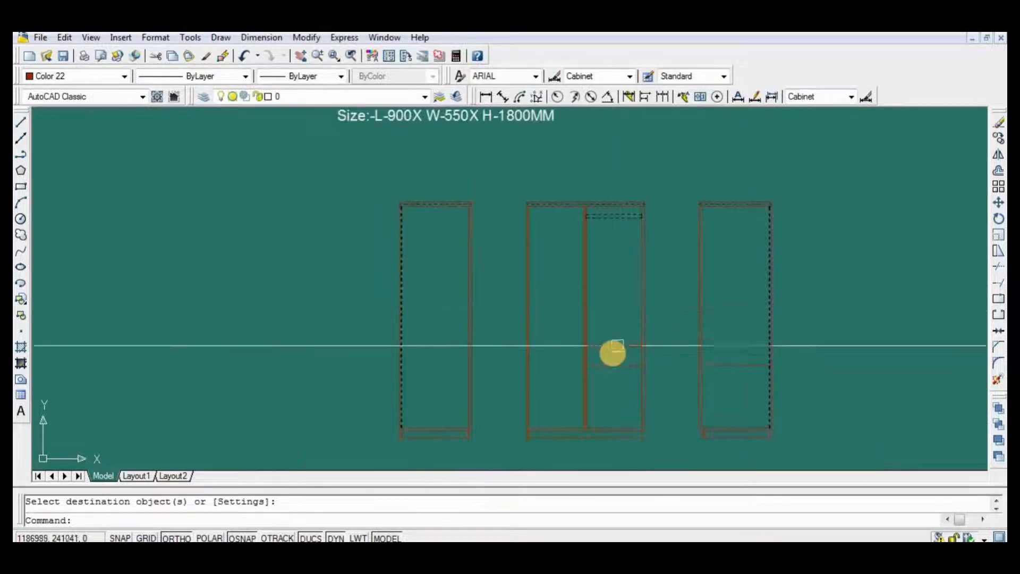
scroll(561, 336, up, 4)
scroll(561, 336, down, 4)
scroll(592, 364, up, 2)
Draw a circle of radius 10 mm for the lock, centred below the drawer's upper line in the front view
middle_drag(592, 365, 643, 392)
scroll(632, 372, up, 3)
middle_drag(622, 355, 528, 349)
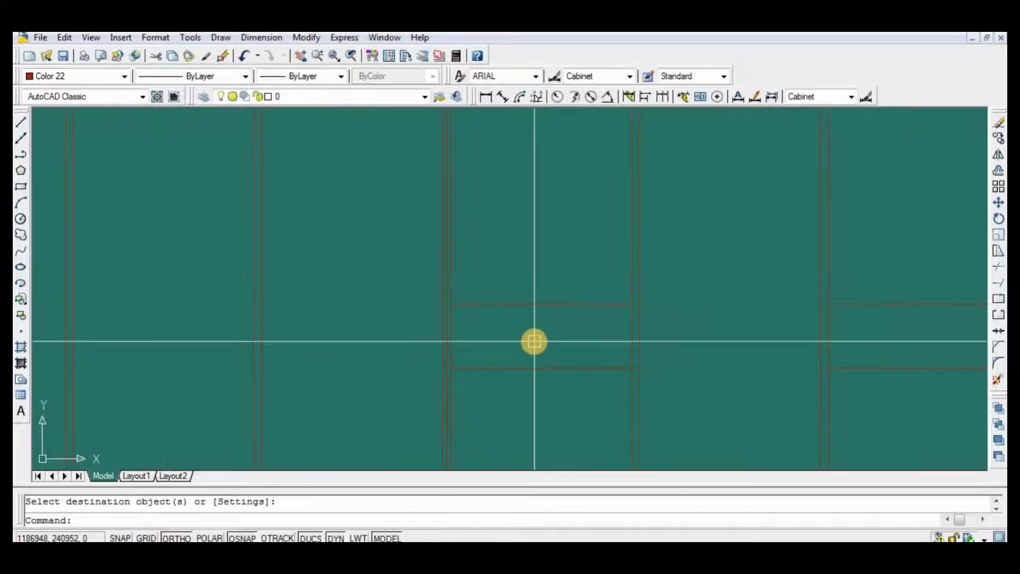
text(c)
key(Return)
scroll(534, 342, up, 3)
click(549, 302)
scroll(550, 293, up, 2)
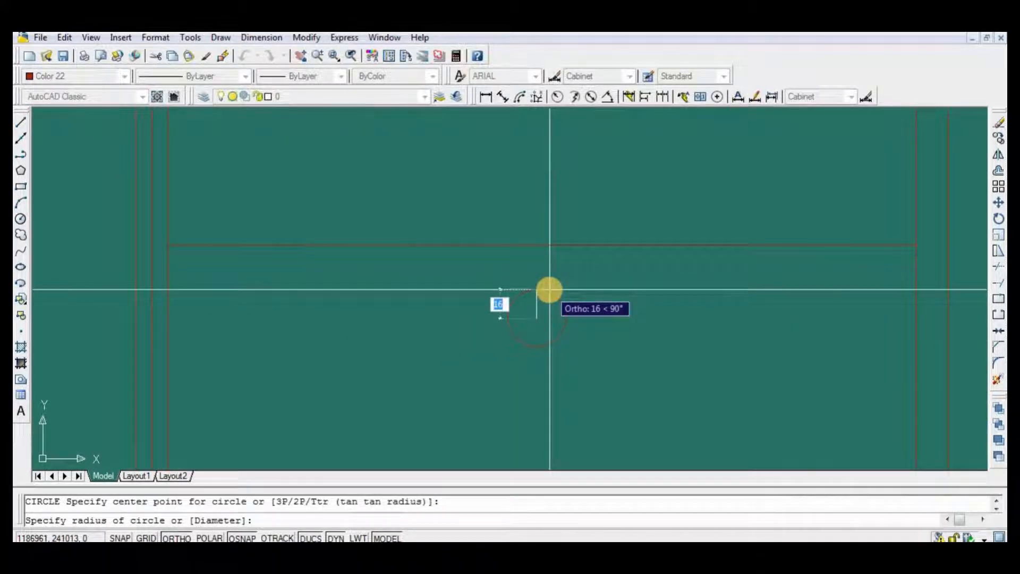
text(10)
key(Return)
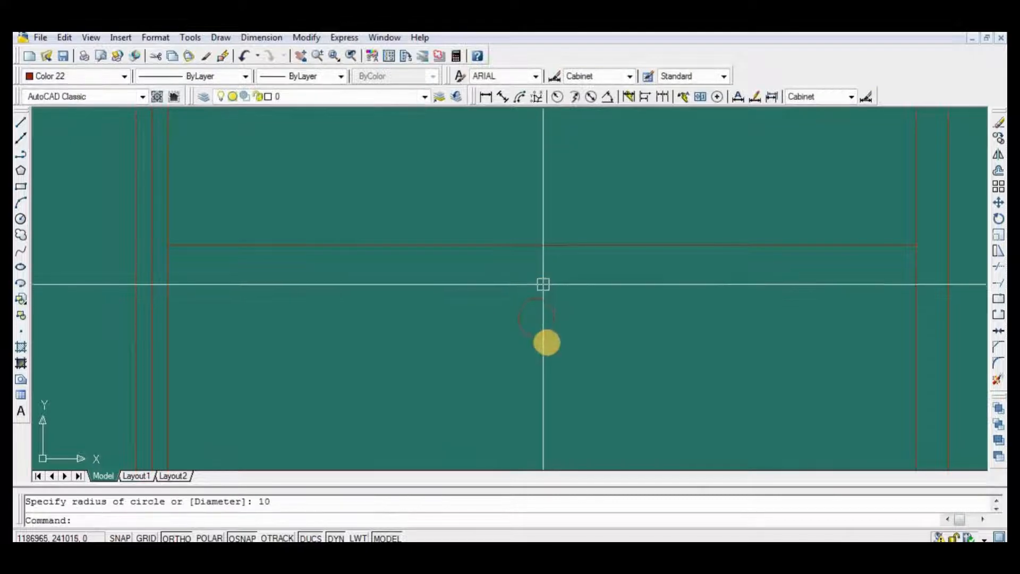
Draw a concentric inner circle with a radius of about 6 mm inside the lock circle
scroll(553, 319, up, 3)
key(Return)
click(502, 250)
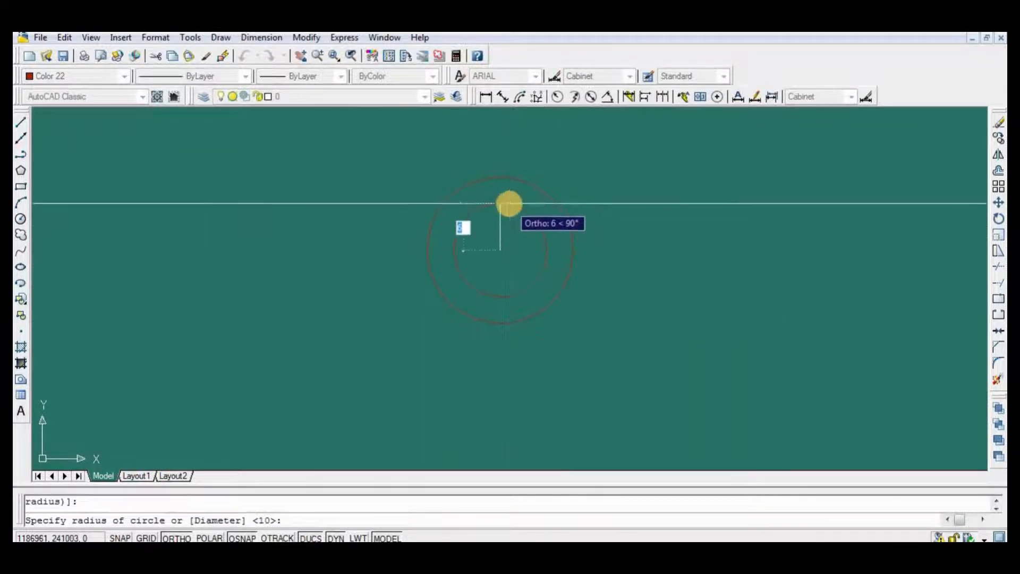
click(510, 203)
scroll(504, 241, up, 3)
key(Return)
click(481, 194)
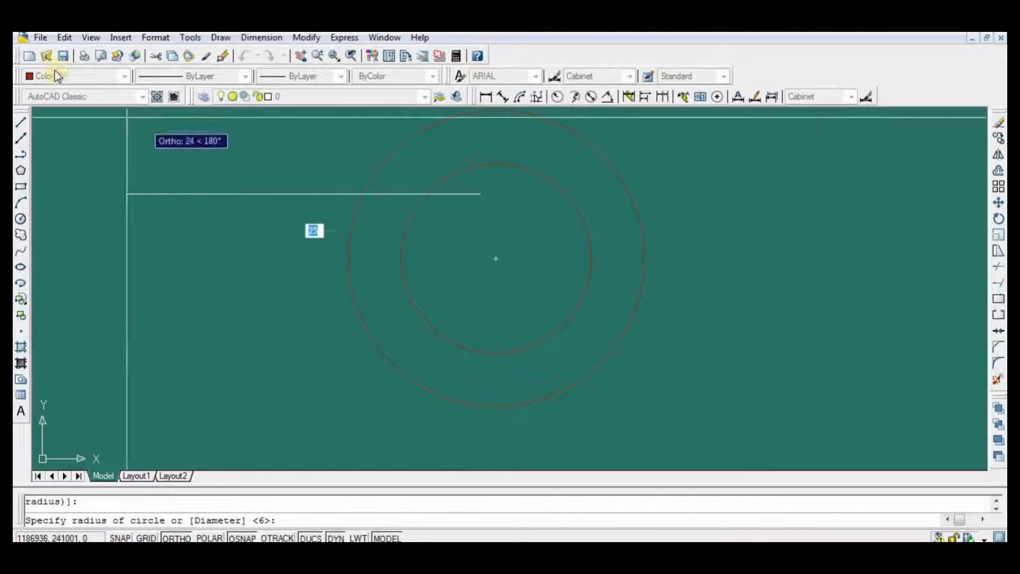
Save the drawing and draw two nested upright rectangles as the keyhole inside the inner lock circle
click(68, 59)
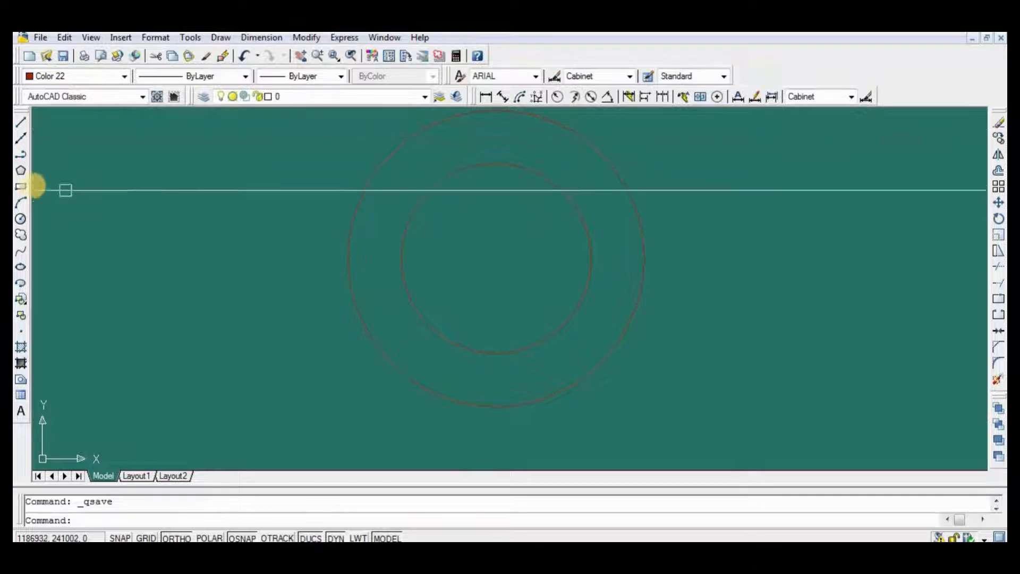
click(21, 186)
click(480, 194)
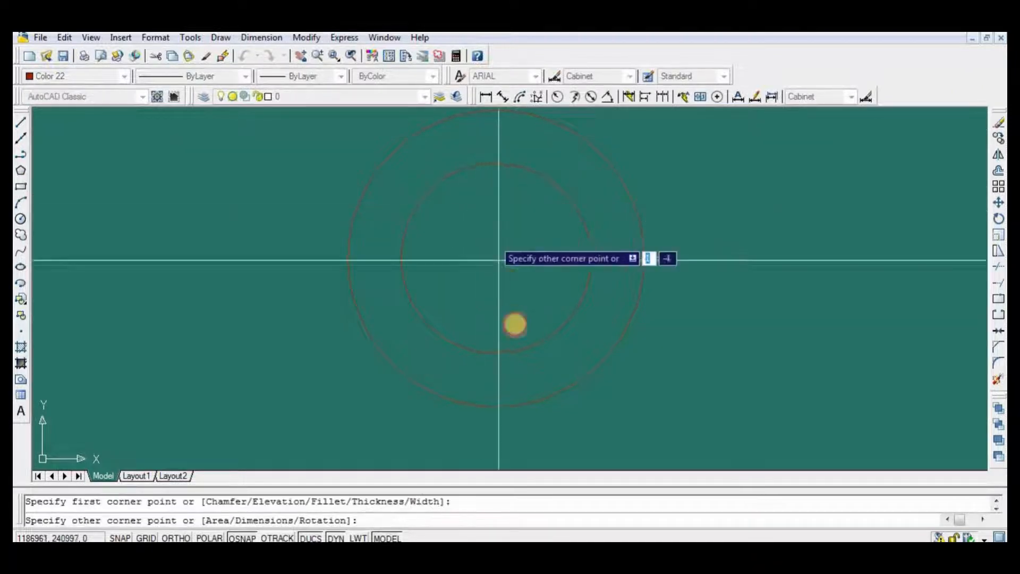
click(519, 330)
key(Return)
click(497, 232)
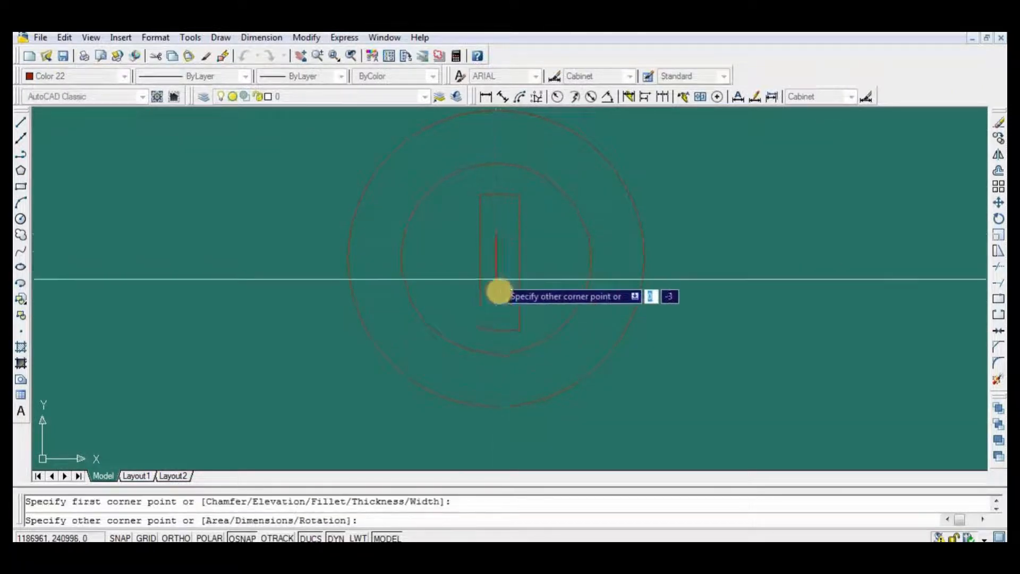
click(504, 294)
Set the colour of the lock's circles and keyhole rectangles to Color 250 and save the drawing
scroll(507, 305, down, 3)
click(625, 255)
click(505, 291)
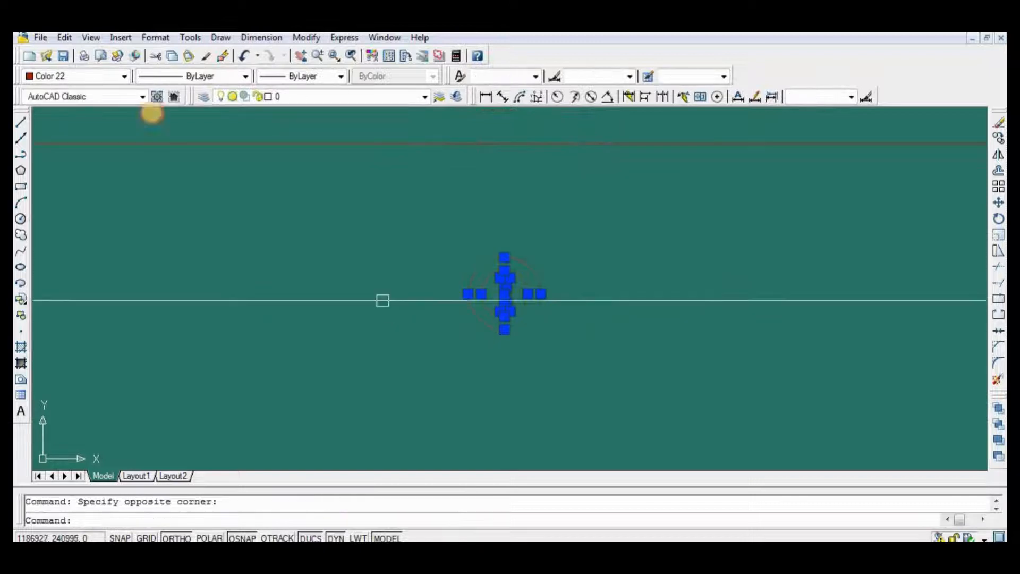
click(213, 77)
click(93, 80)
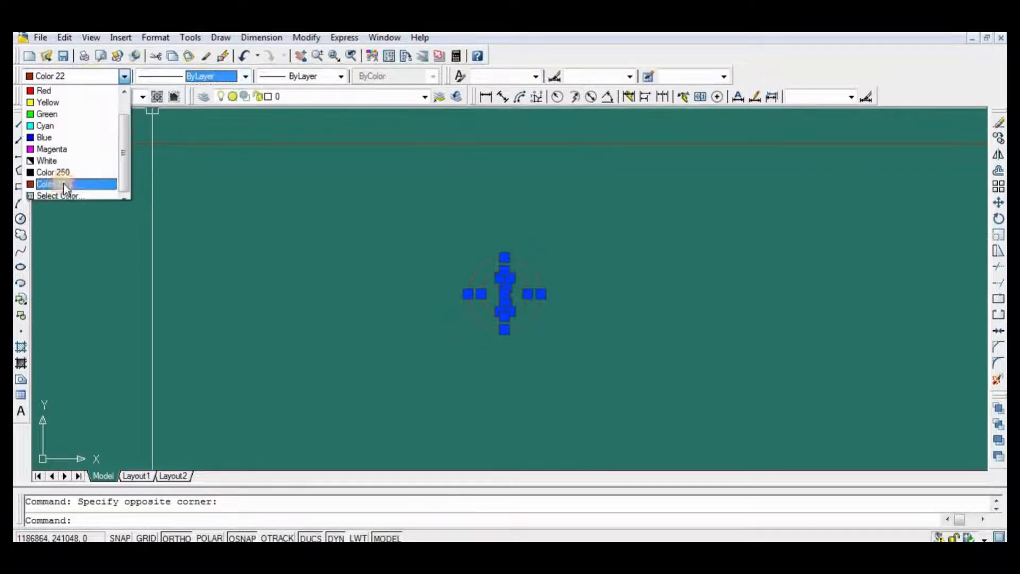
click(61, 173)
key(Return)
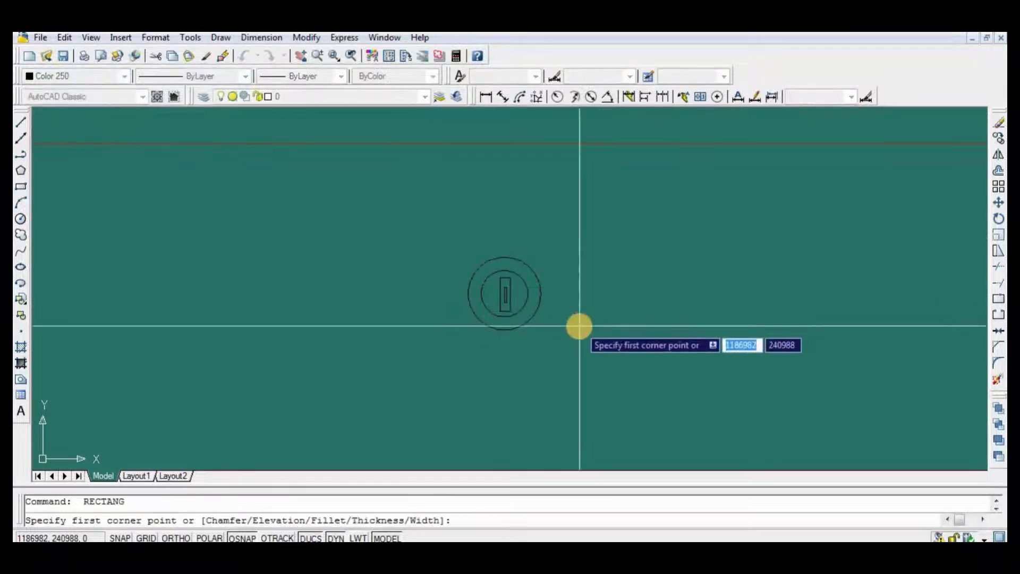
key(Return)
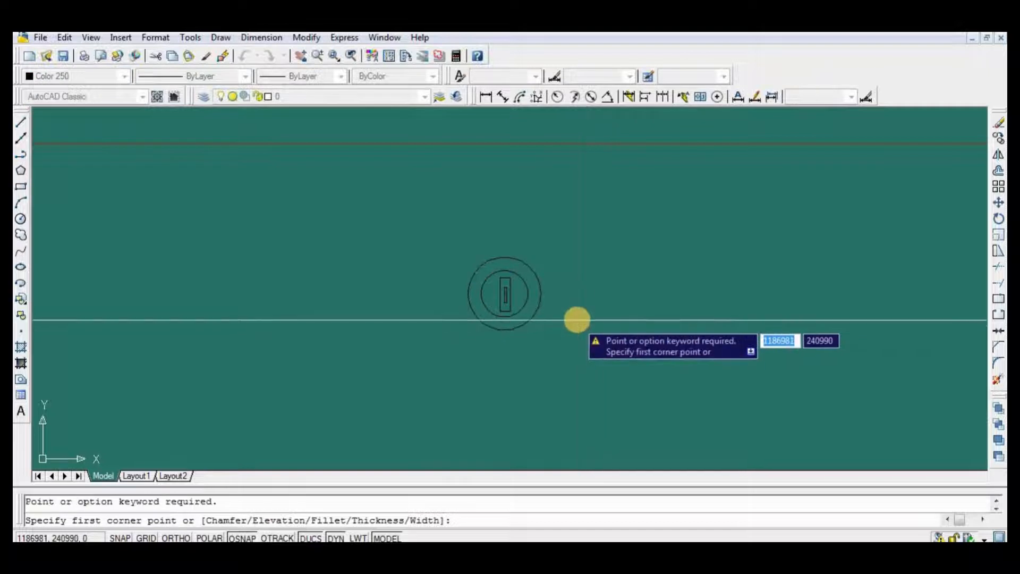
click(63, 55)
Move the lock symbol straight up, closer to the drawer's upper line in the front view
text(m)
key(Return)
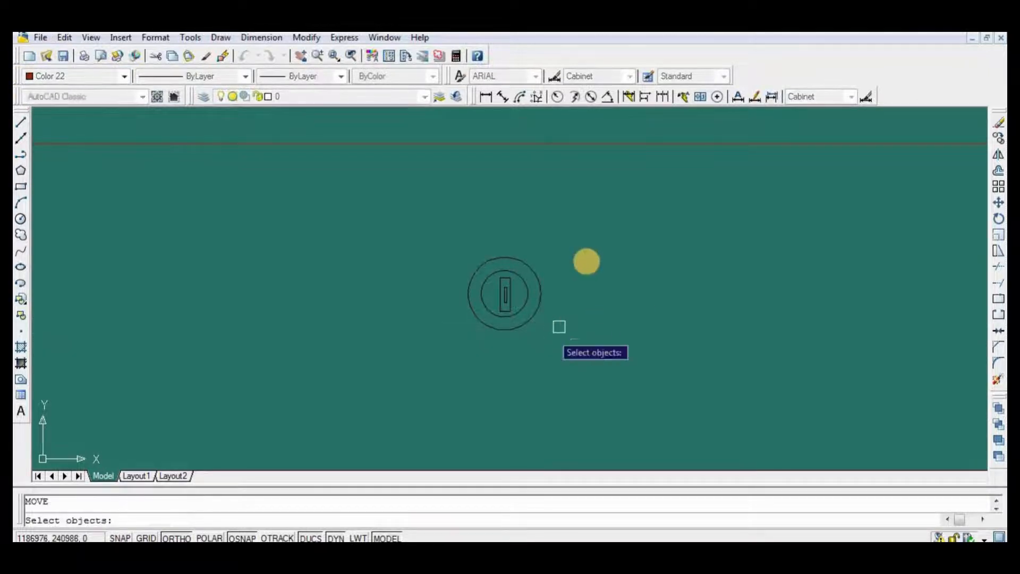
right_click(612, 355)
scroll(613, 355, down, 4)
click(614, 349)
click(615, 324)
scroll(557, 267, down, 4)
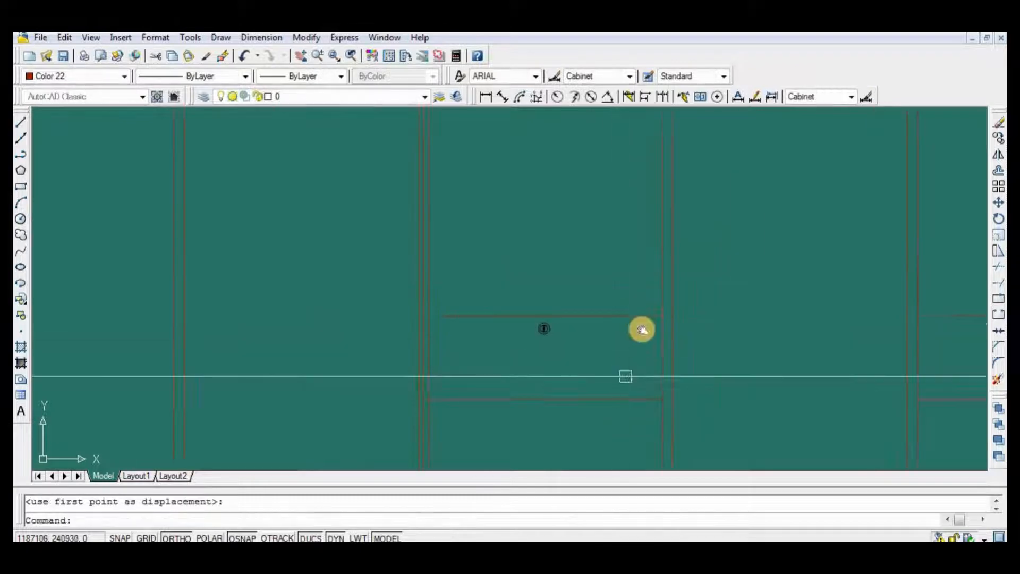
Offset the drawer's upper line 18 mm upward in both the front view and the right-hand side view
text(o)
key(Return)
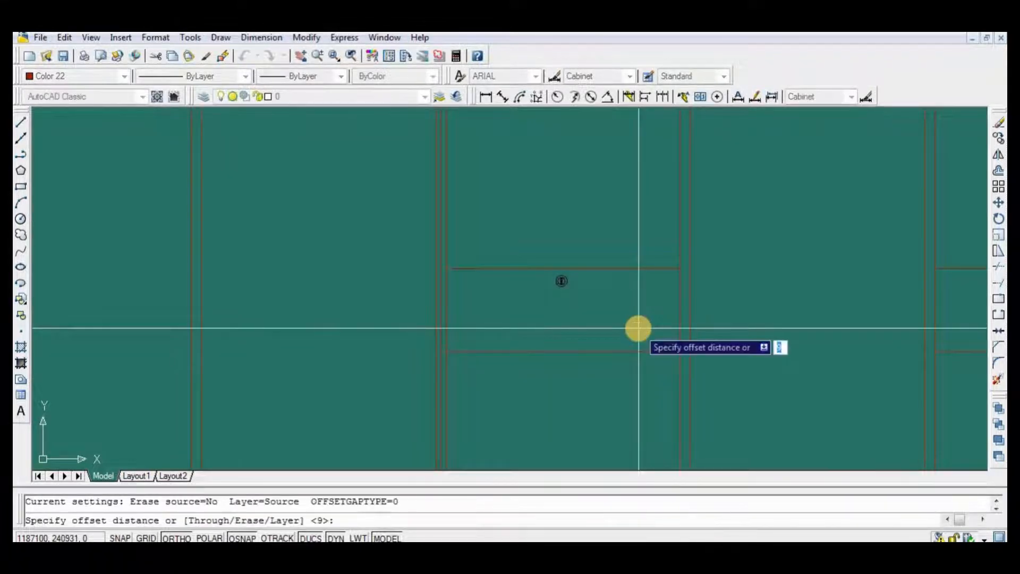
key(Return)
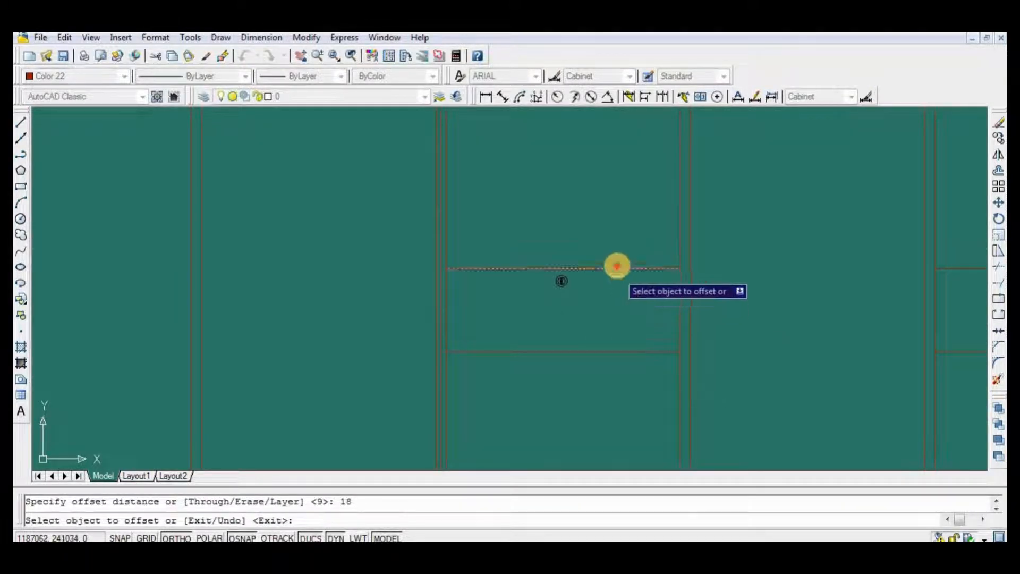
click(617, 266)
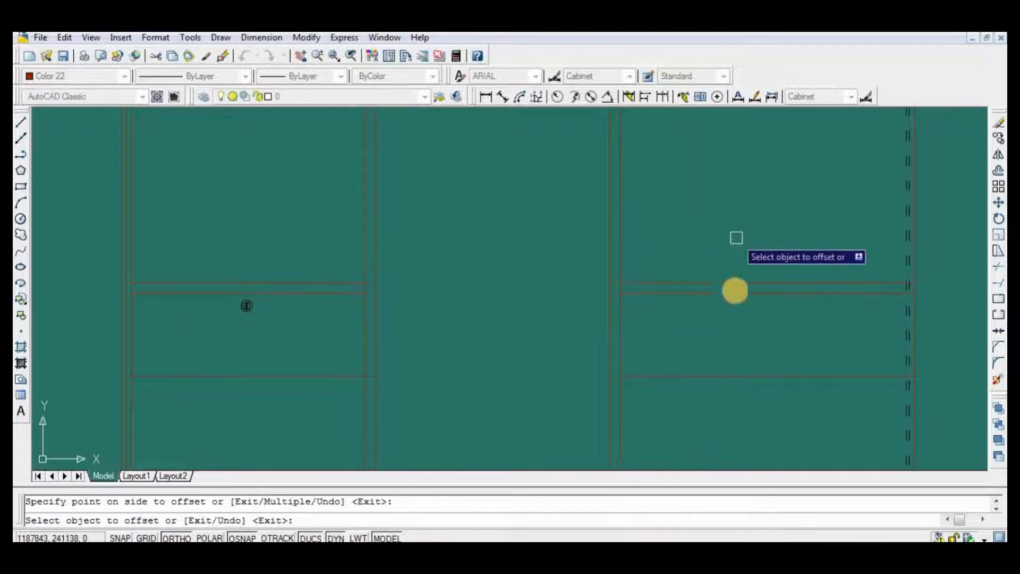
key(Return)
Draw a vertical line between the drawer's upper and lower lines in the right-hand side view, near the solid front edge
scroll(699, 333, down, 3)
scroll(758, 326, up, 5)
scroll(507, 246, up, 2)
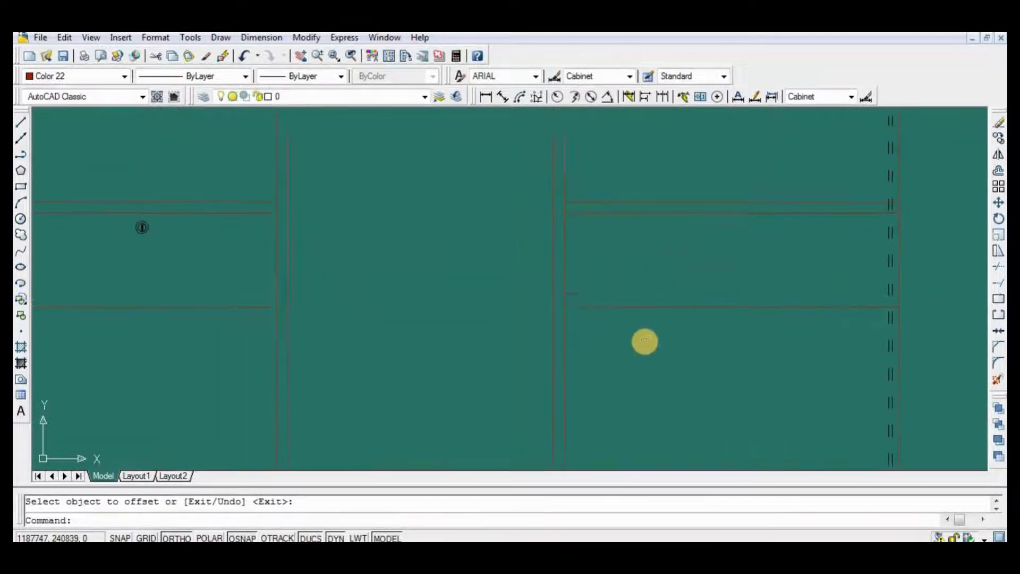
text(l)
key(Return)
click(606, 299)
click(604, 308)
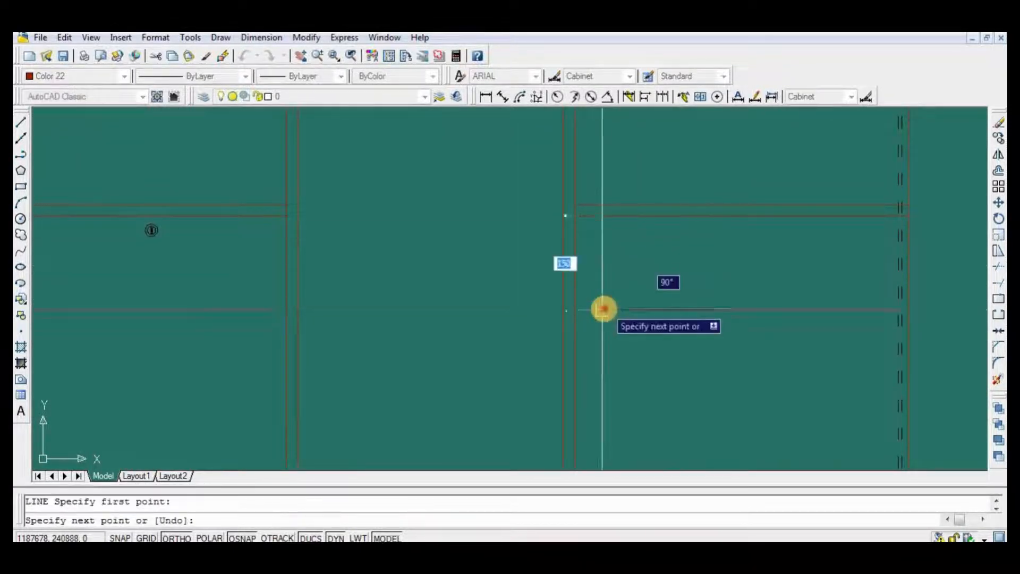
right_click(625, 270)
Offset the new vertical drawer line 18 mm toward the solid front edge of the side view
text(o)
key(Return)
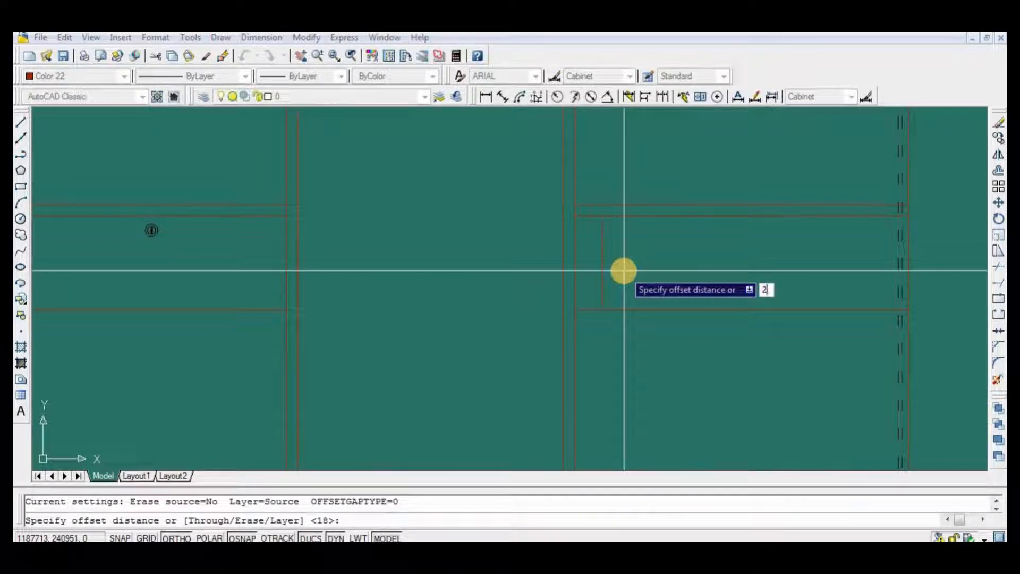
key(Return)
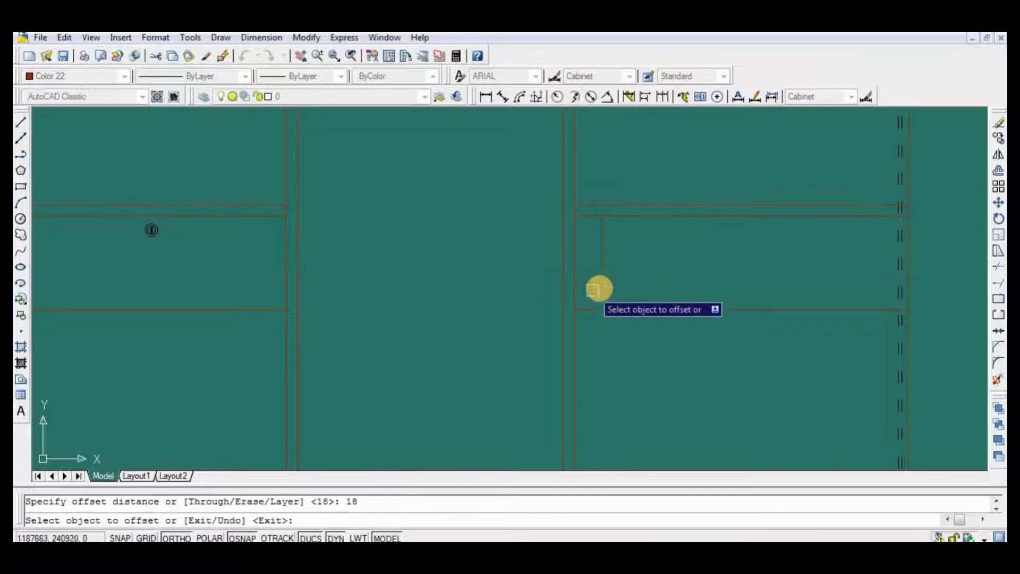
click(601, 288)
click(590, 289)
scroll(608, 312, up, 3)
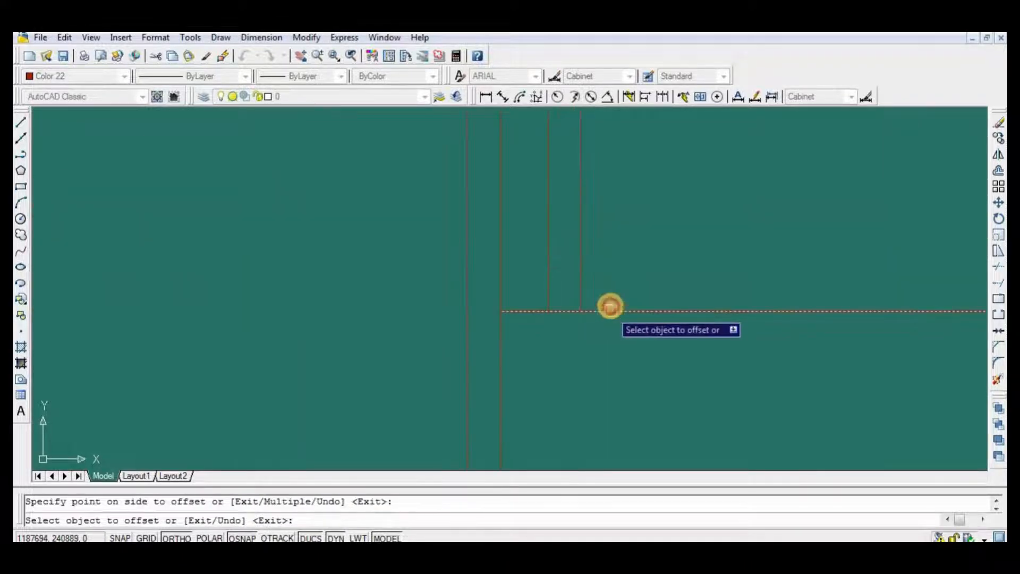
Finish the offset and trim the drawer's lower line back to the drawer front's outer vertical line in the side view
click(610, 307)
key(Return)
scroll(595, 338, down, 1)
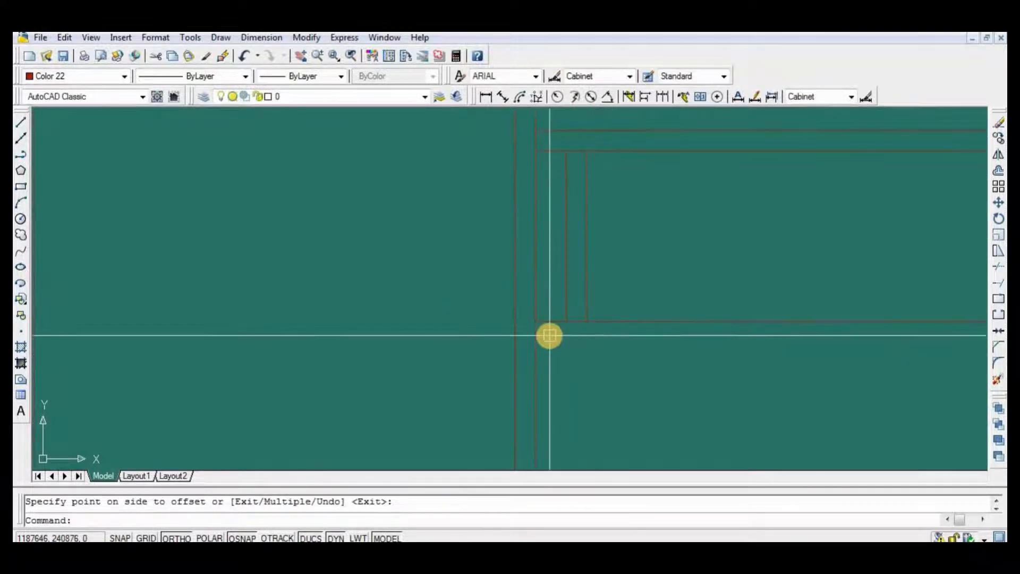
key(Return)
key(Return)
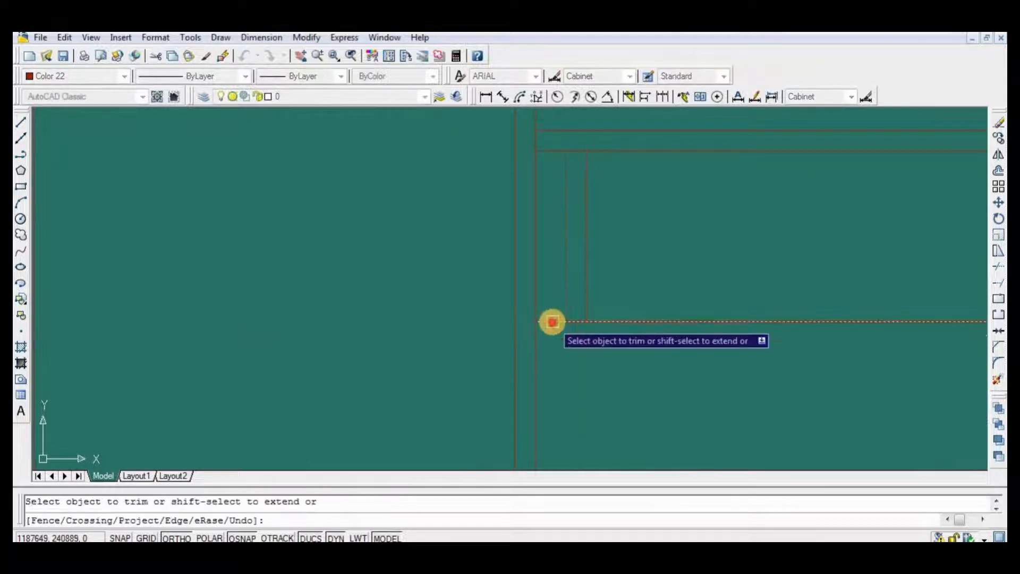
click(549, 321)
key(Return)
Dimension the horizontal gap between the cupboard's front panel and the drawer front in the side view
click(485, 96)
click(536, 231)
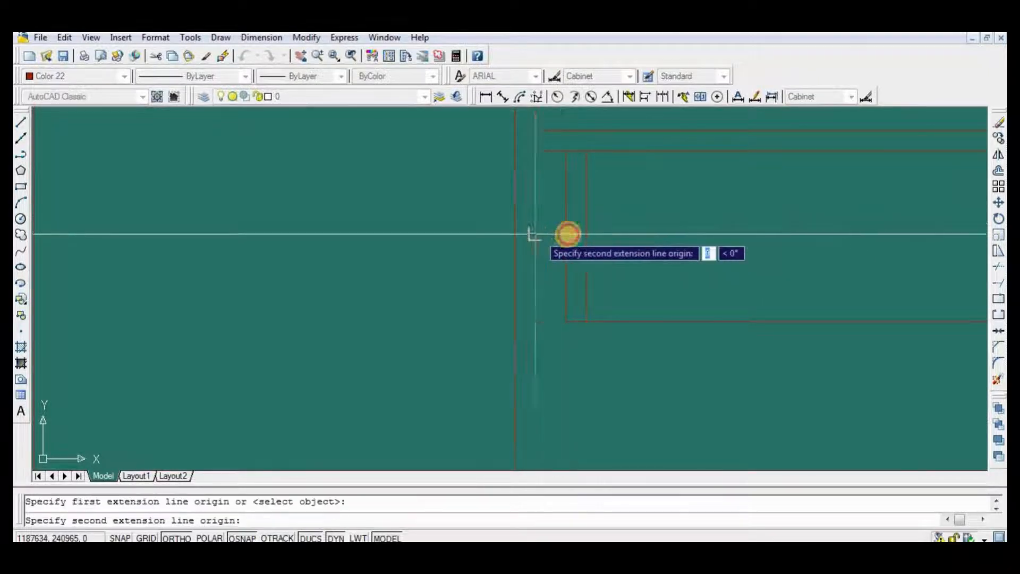
click(566, 230)
click(574, 228)
Stretch the drawer front slightly toward the cupboard's front panel in the side view to narrow the gap
text(s)
key(Return)
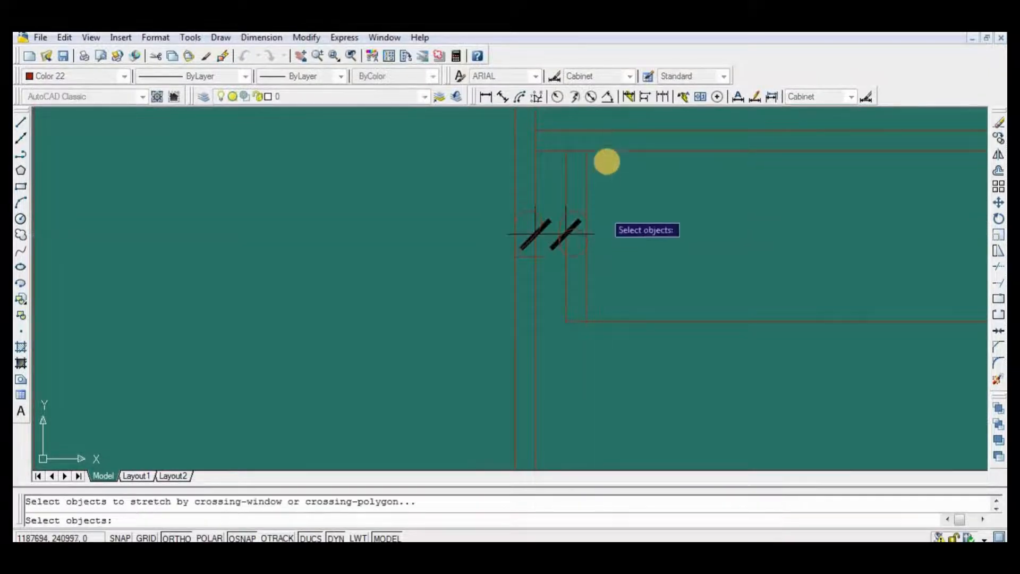
middle_drag(609, 160, 600, 203)
click(620, 148)
click(543, 408)
scroll(606, 265, up, 3)
key(Return)
click(696, 268)
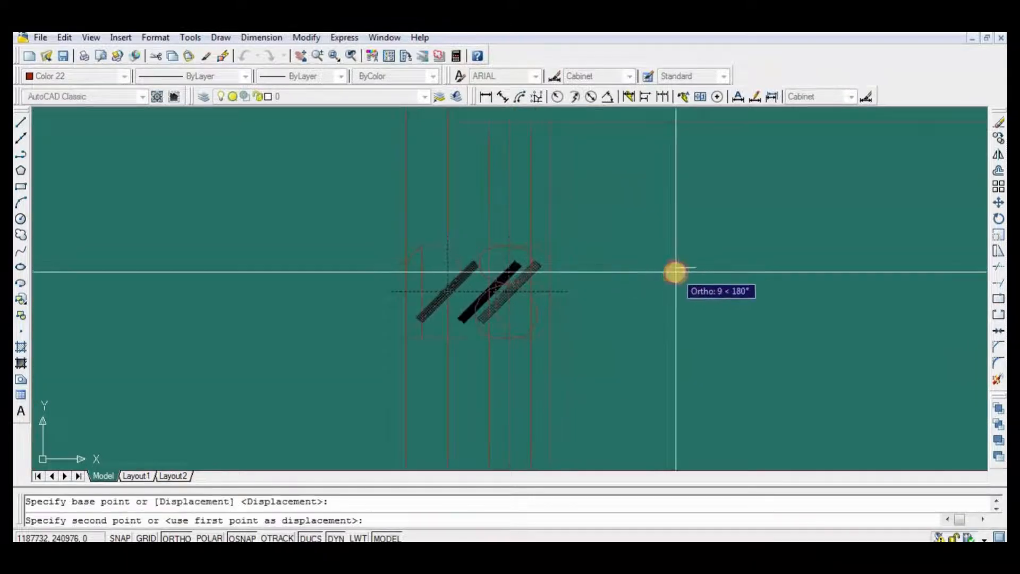
click(676, 272)
Leave the stretch operation and delete the temporary dimension between the front panel and the drawer front
key(Return)
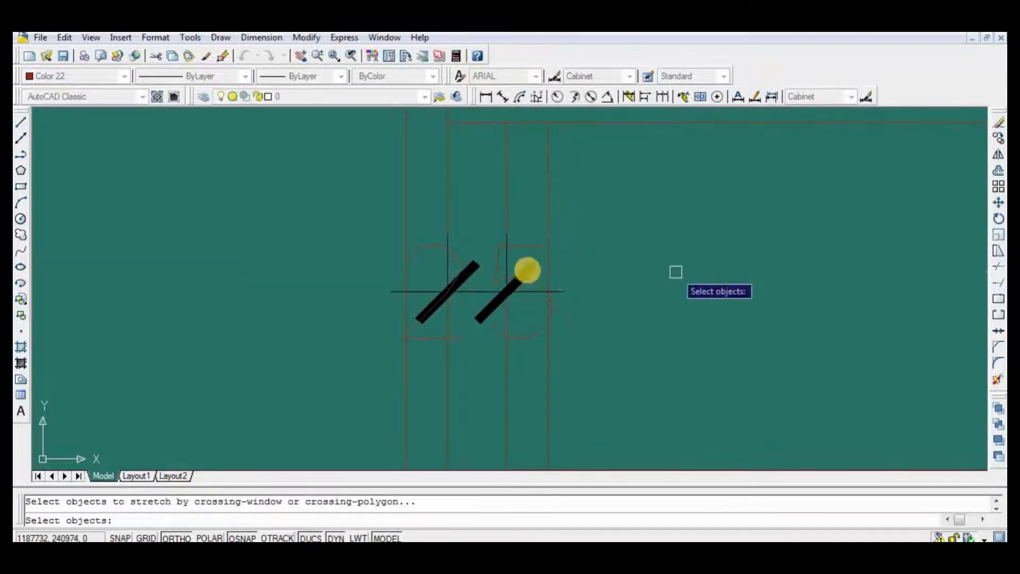
key(Escape)
key(Delete)
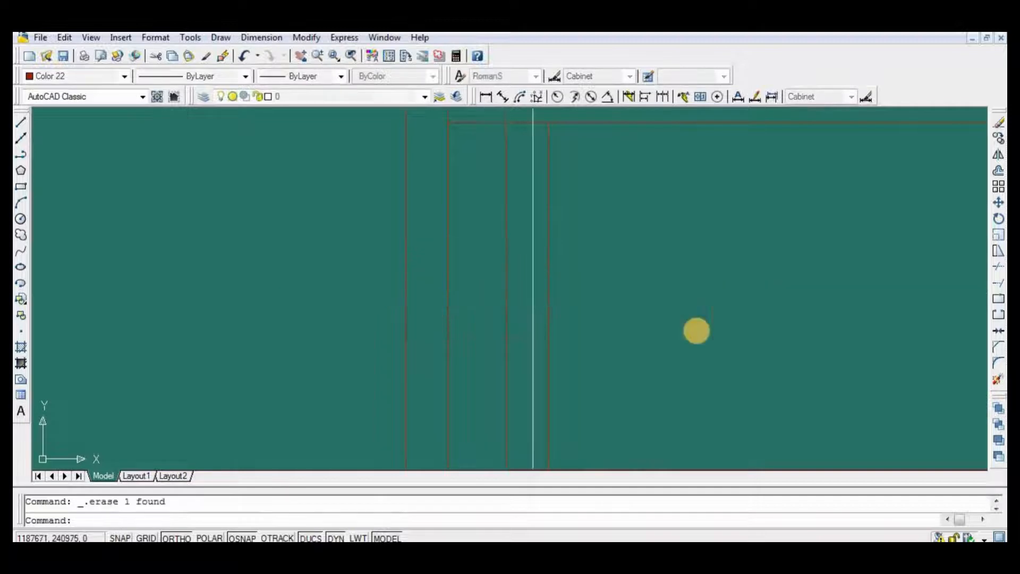
Offset the drawer front's outer vertical line 400 mm toward the cupboard's back in the side view
scroll(680, 348, up, 3)
scroll(558, 345, up, 3)
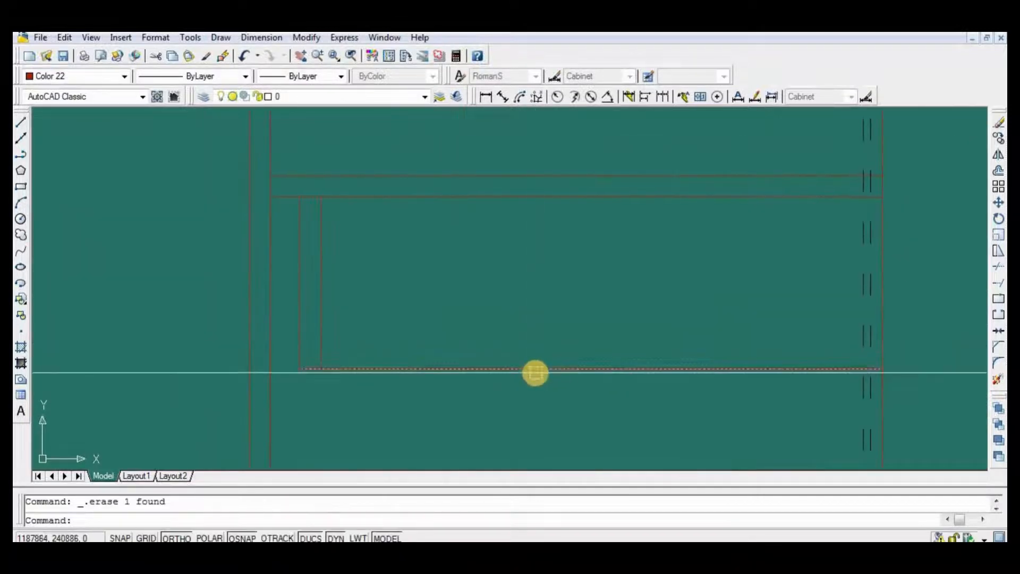
text(o)
key(Return)
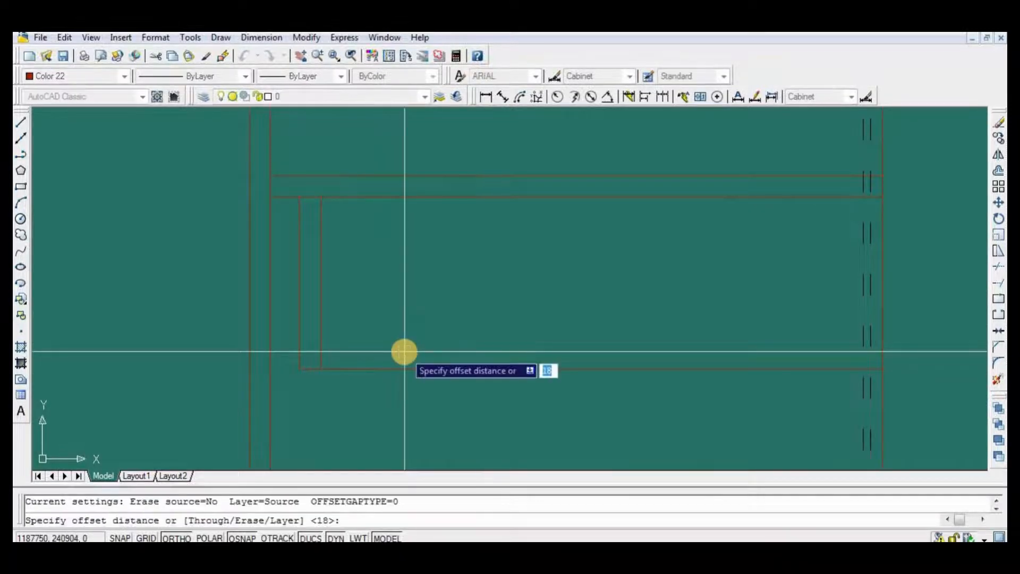
key(Return)
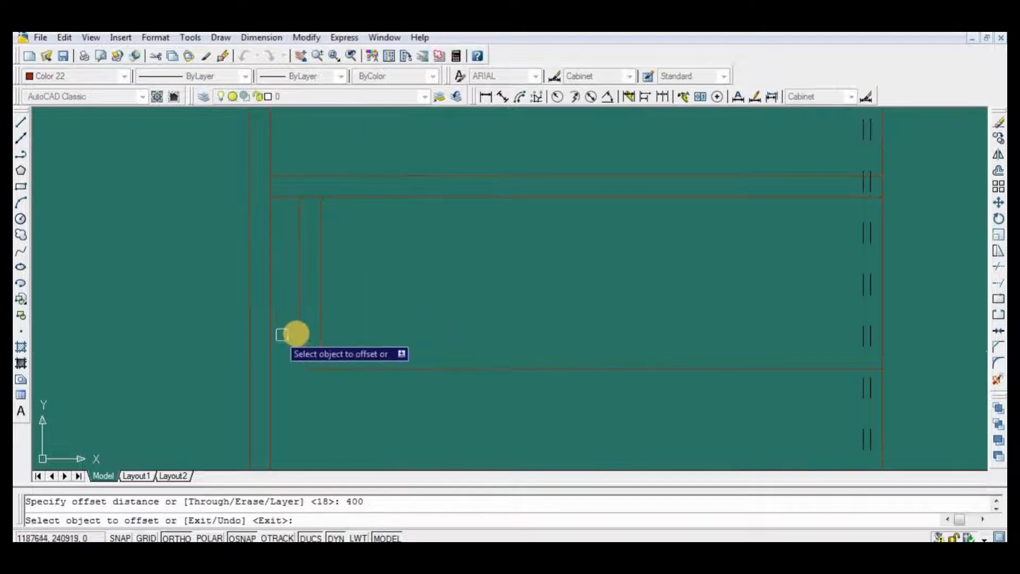
click(300, 334)
click(476, 330)
scroll(553, 330, down, 2)
key(Return)
Trim the part of the drawer's lower line that runs past the new back line in the side view
text(t)
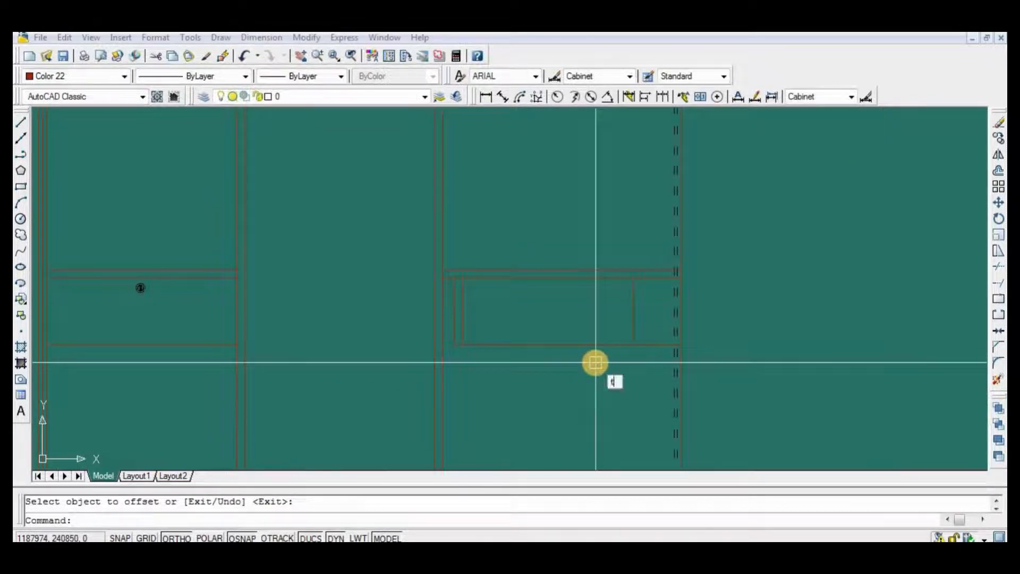
text(r)
key(Return)
scroll(622, 331, up, 2)
key(Return)
click(658, 353)
key(Return)
scroll(612, 362, down, 3)
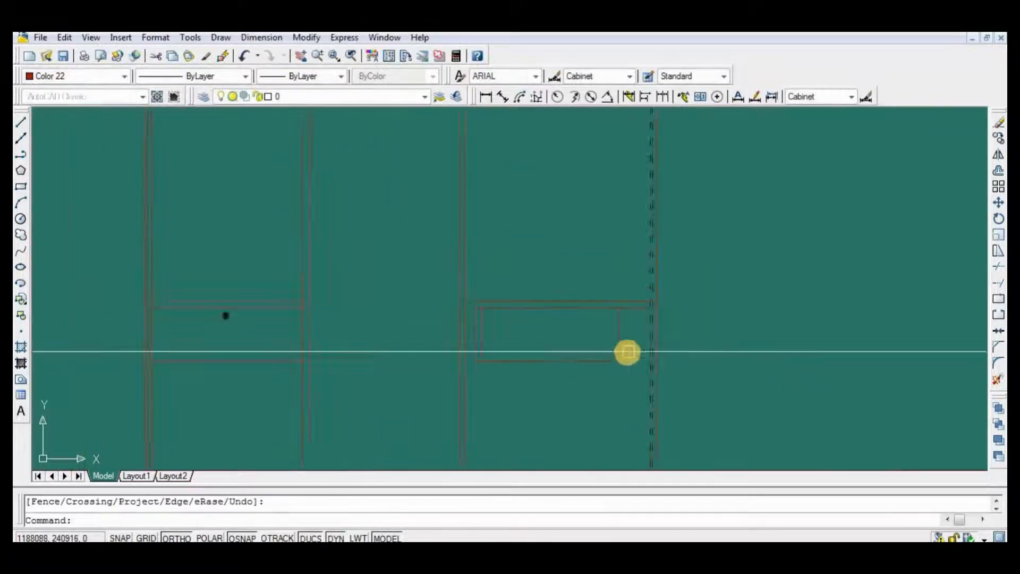
Offset the drawer's back line 18 mm inward to form the drawer's back panel
scroll(628, 352, up, 2)
middle_drag(654, 353, 664, 355)
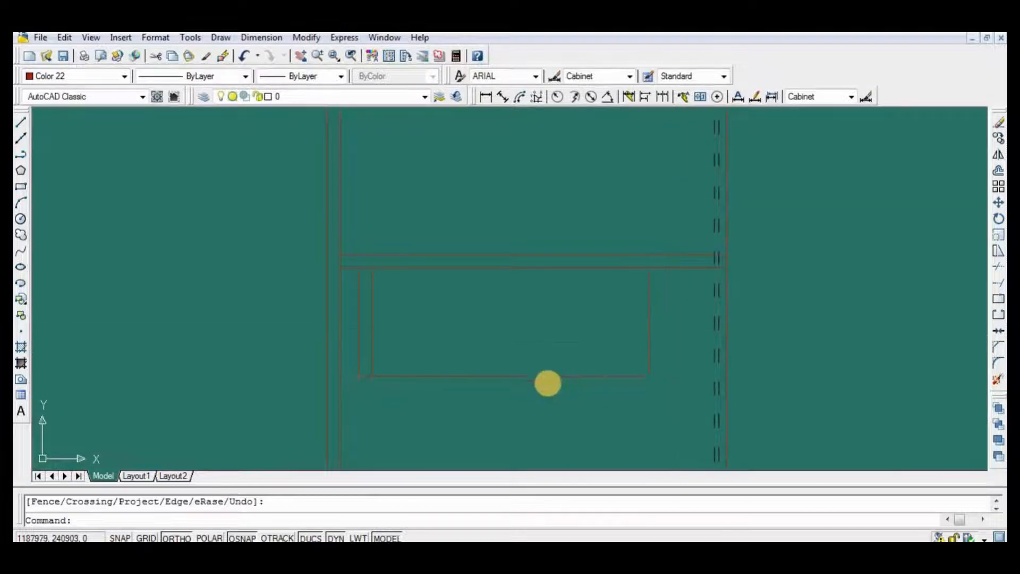
text(o)
key(Return)
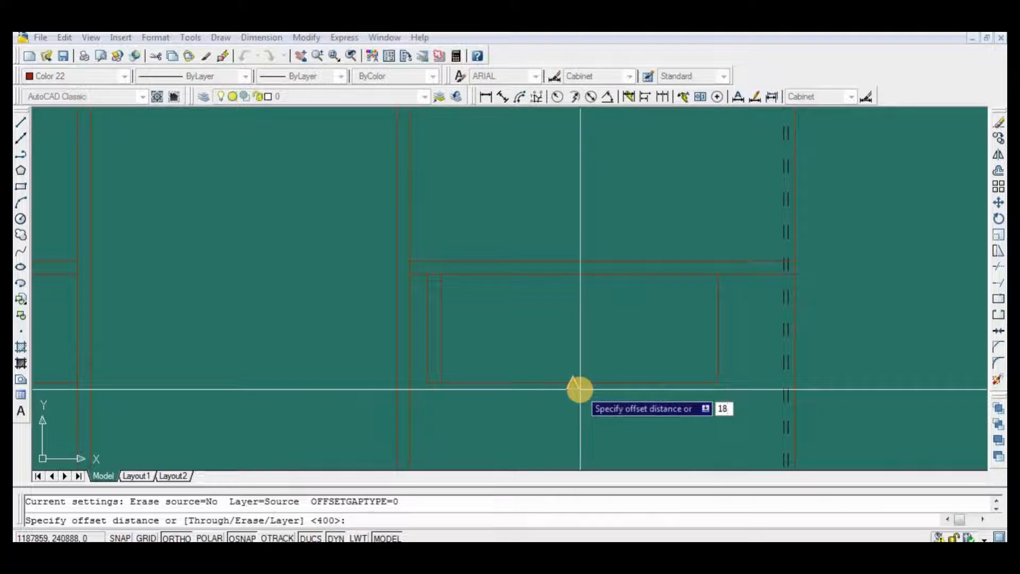
key(Return)
click(666, 354)
key(Return)
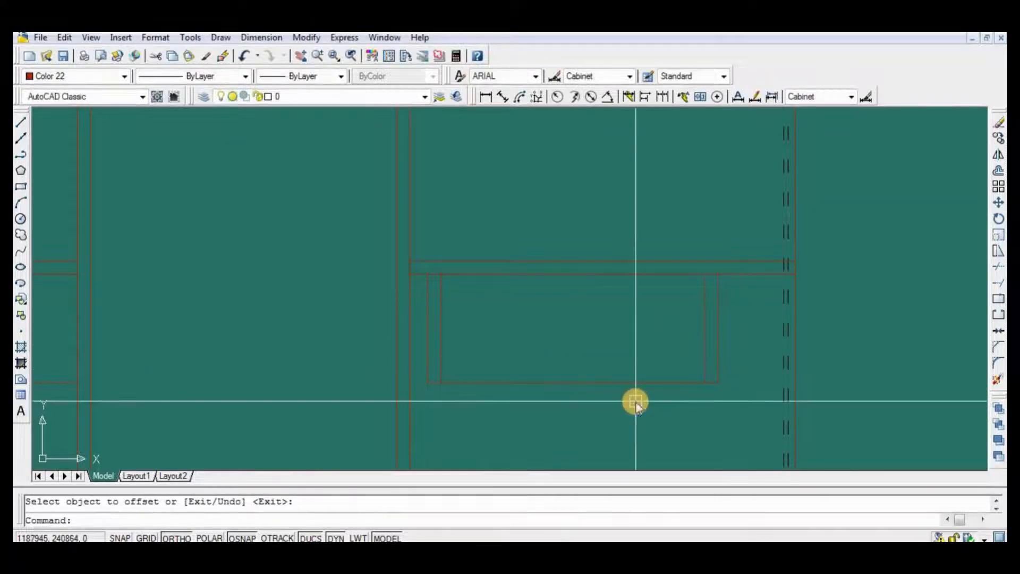
Offset the drawer's lower line 10 mm upward in the side view
key(Return)
text(10)
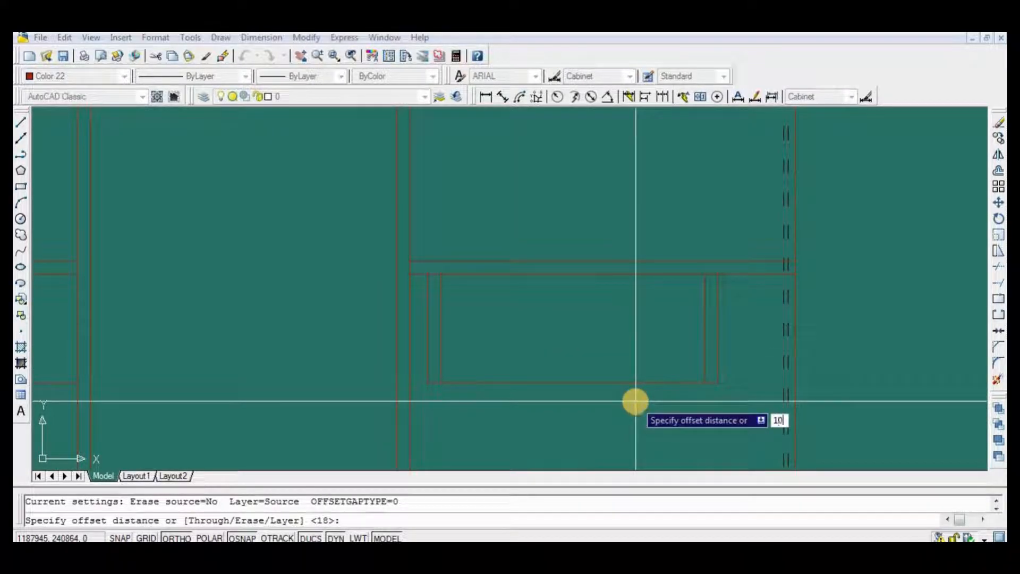
key(Return)
click(637, 384)
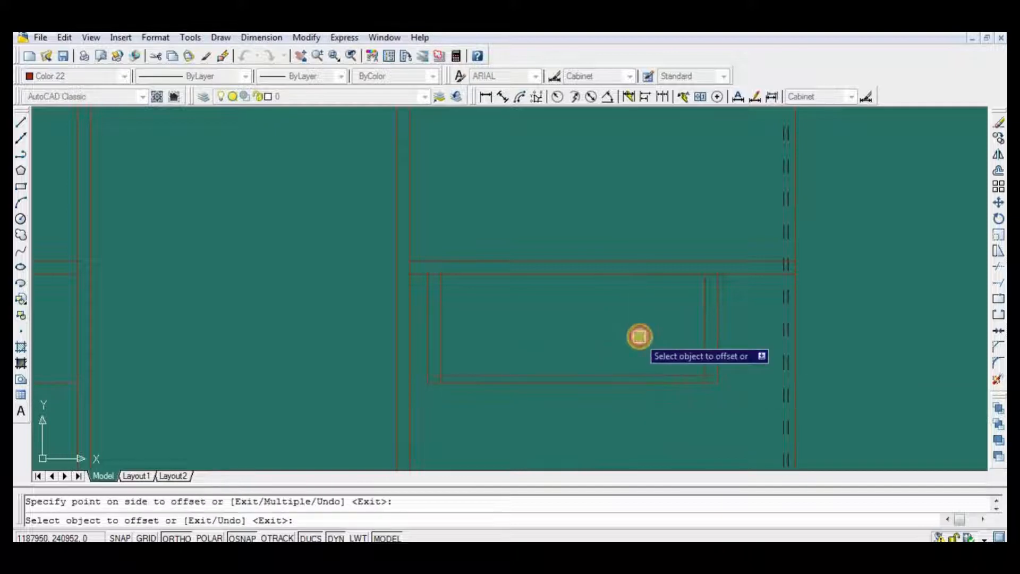
click(640, 337)
key(Return)
Offset the new inner bottom line slightly upward to outline the drawer's thin base sheet
key(Return)
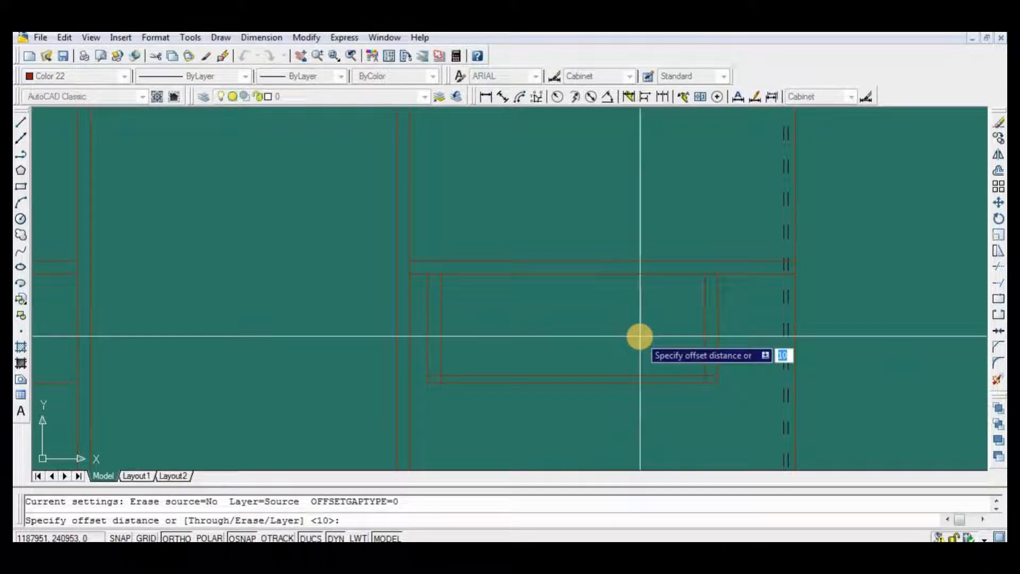
key(Return)
click(587, 375)
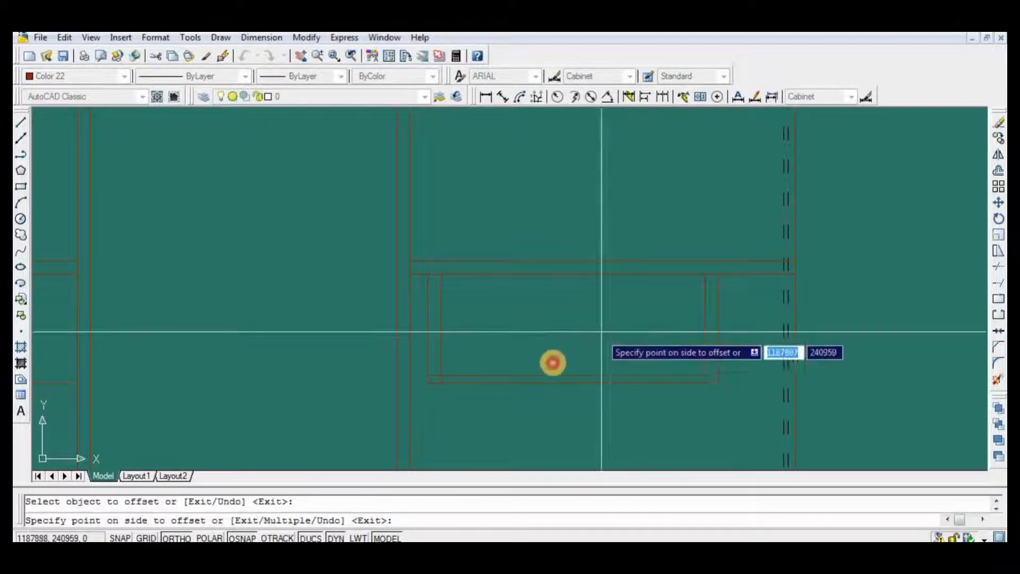
click(551, 360)
key(Return)
Trim the ends of the two inner bottom lines that lie inside the drawer's front panel
text(tr)
key(Return)
scroll(416, 395, up, 3)
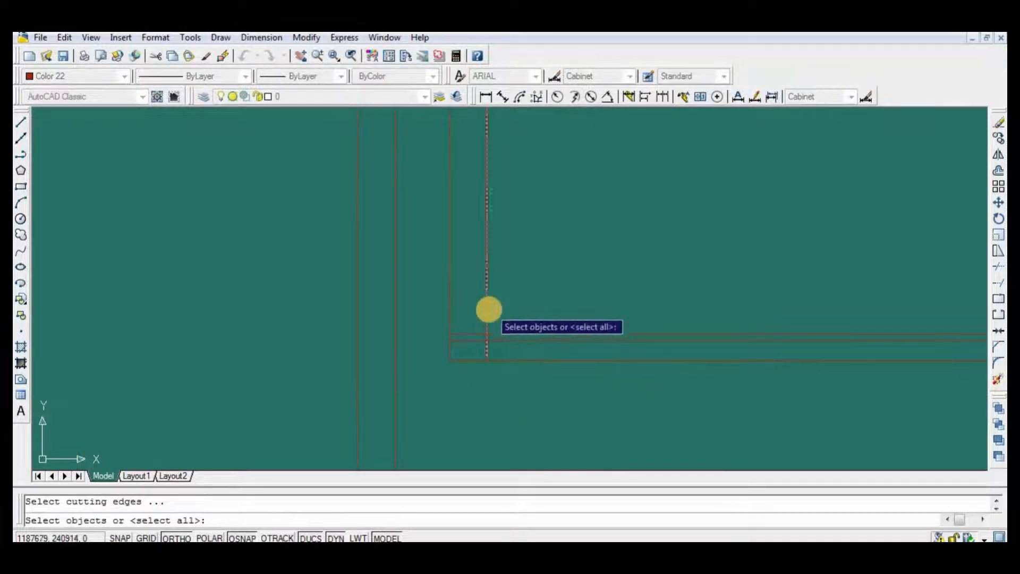
key(Return)
scroll(470, 338, up, 2)
click(481, 320)
click(434, 344)
Trim the ends of the two inner bottom lines that lie inside the drawer's back panel
scroll(435, 344, down, 3)
scroll(802, 346, up, 3)
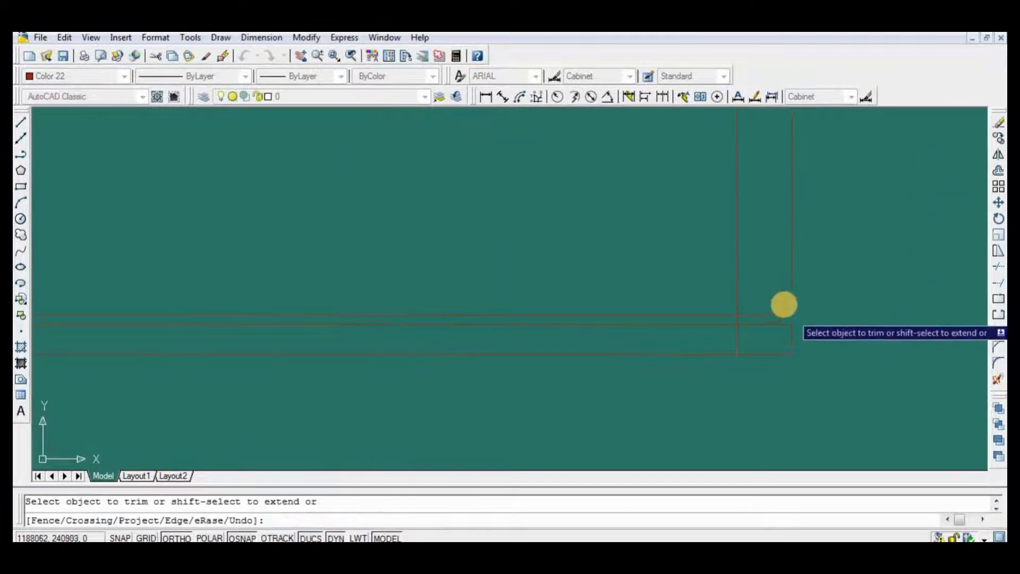
click(776, 300)
key(Return)
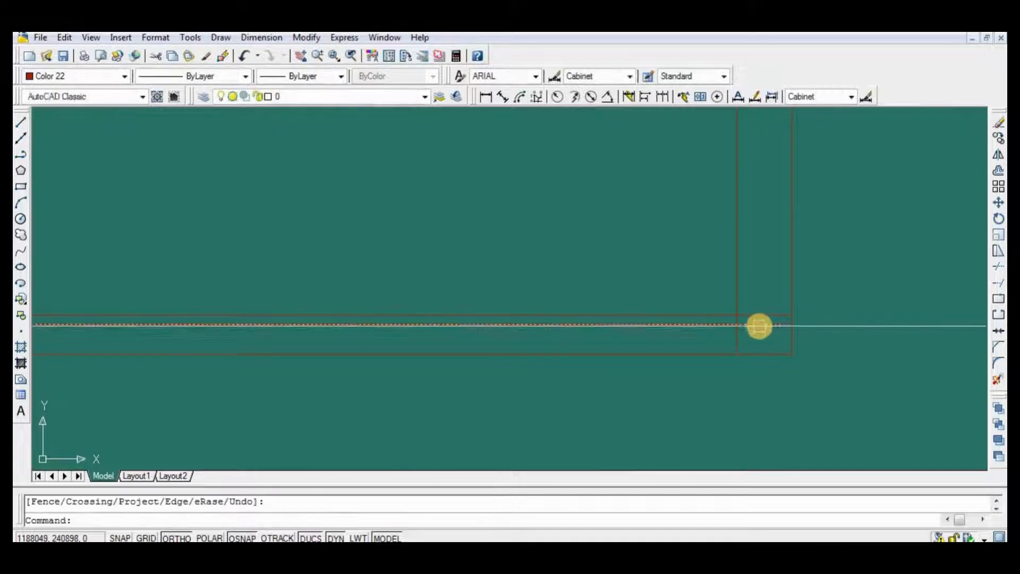
key(Return)
key(Return)
click(762, 317)
click(756, 324)
scroll(689, 361, down, 2)
key(Return)
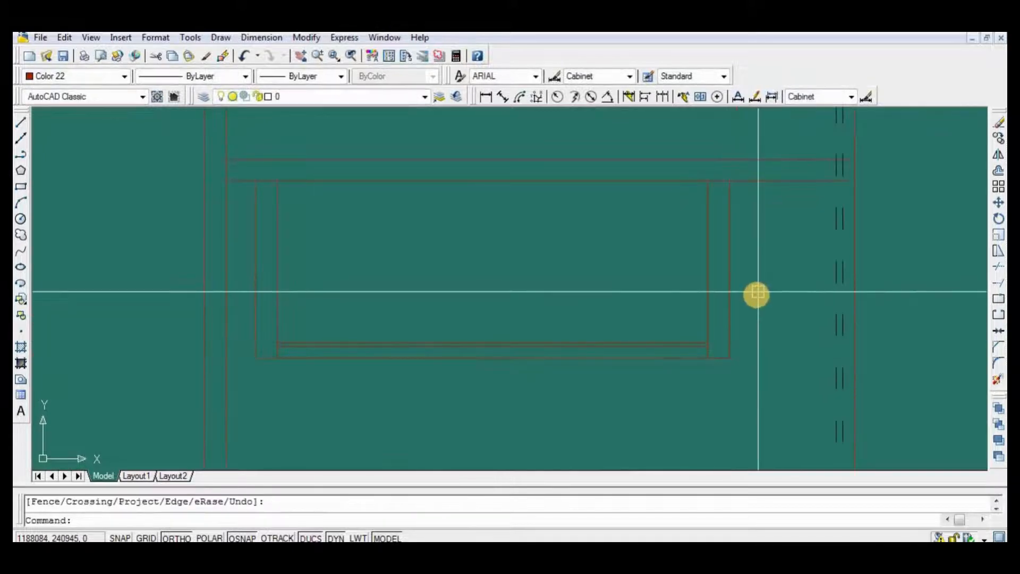
Move the drawer's three horizontal bottom lines 18 mm straight up in the side view
middle_drag(428, 324, 526, 330)
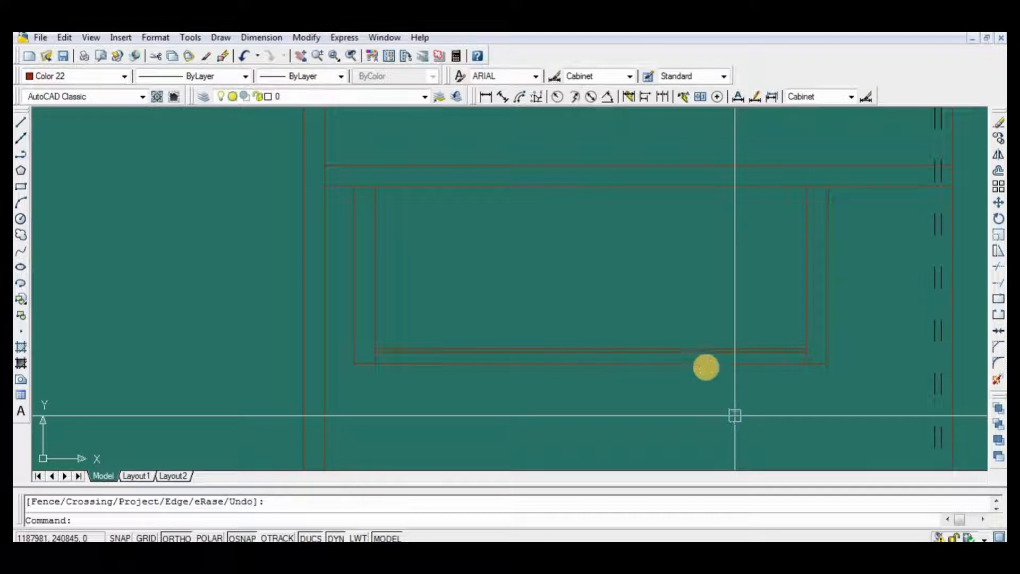
text(m)
key(Return)
click(703, 318)
click(645, 414)
key(Return)
click(872, 395)
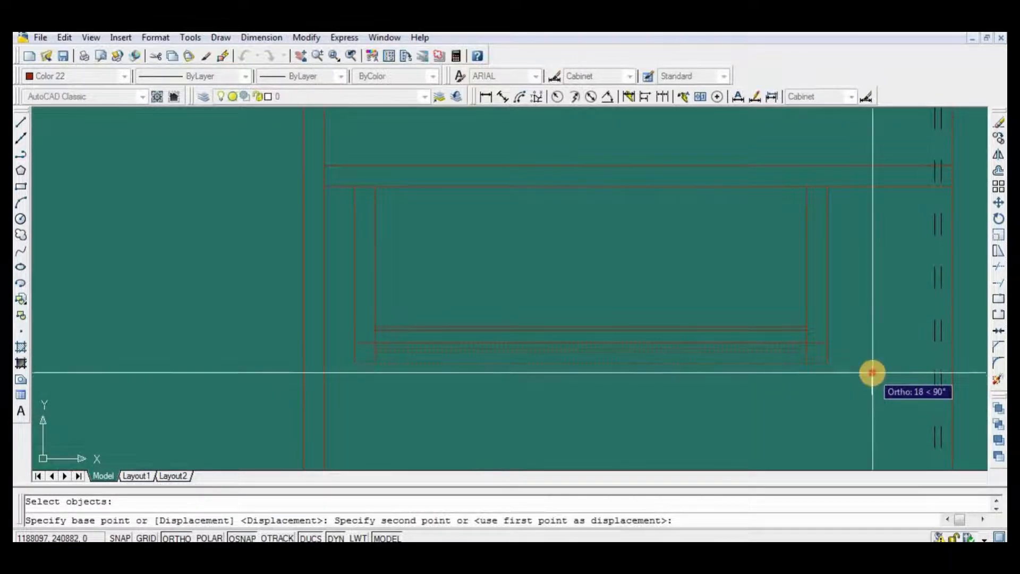
click(872, 372)
Move the drawer's back panel lines straight up so their lower ends meet the raised lowest bottom line
key(Return)
click(853, 355)
click(758, 398)
key(Return)
click(827, 364)
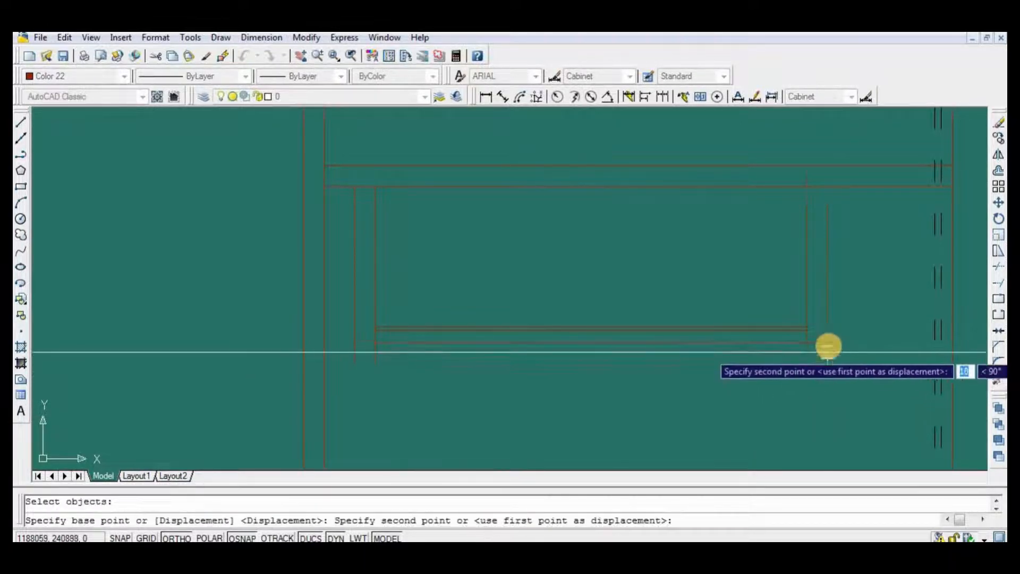
click(827, 343)
Move the drawer's lowest bottom line toward the back by the thickness of the drawer front panel
scroll(354, 343, up, 2)
click(410, 342)
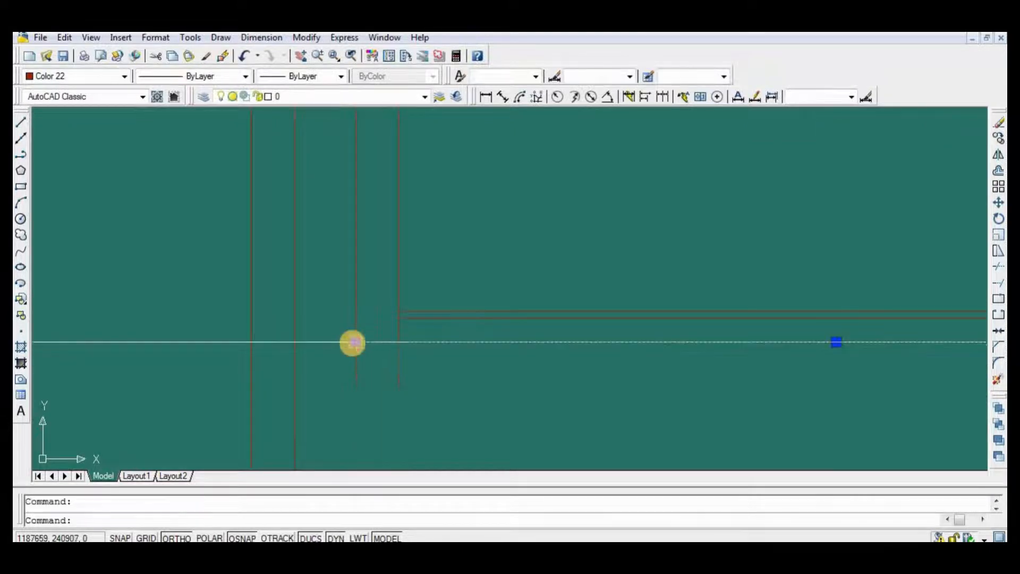
click(355, 343)
click(400, 342)
text(m)
key(Return)
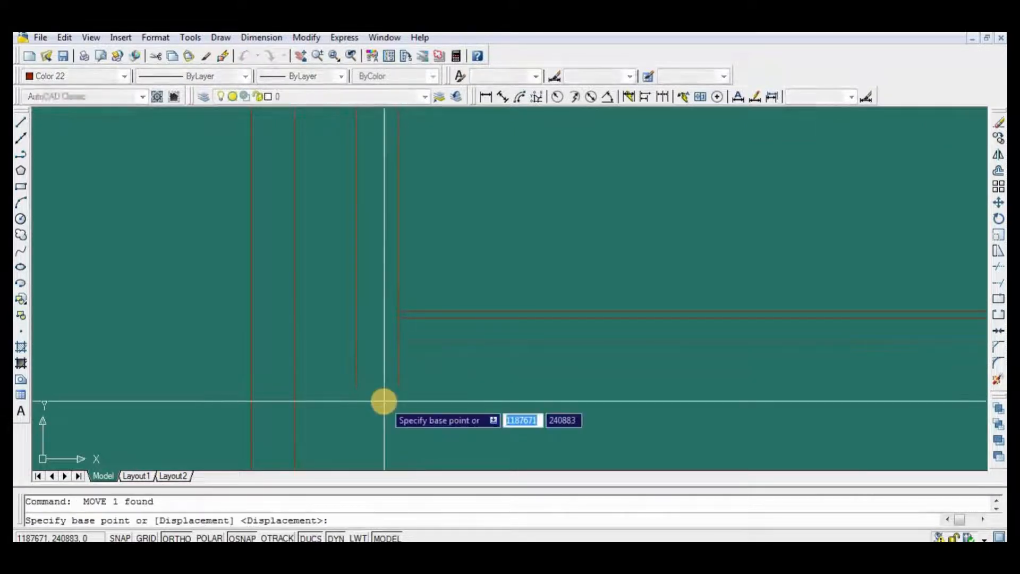
click(356, 388)
click(398, 388)
key(Return)
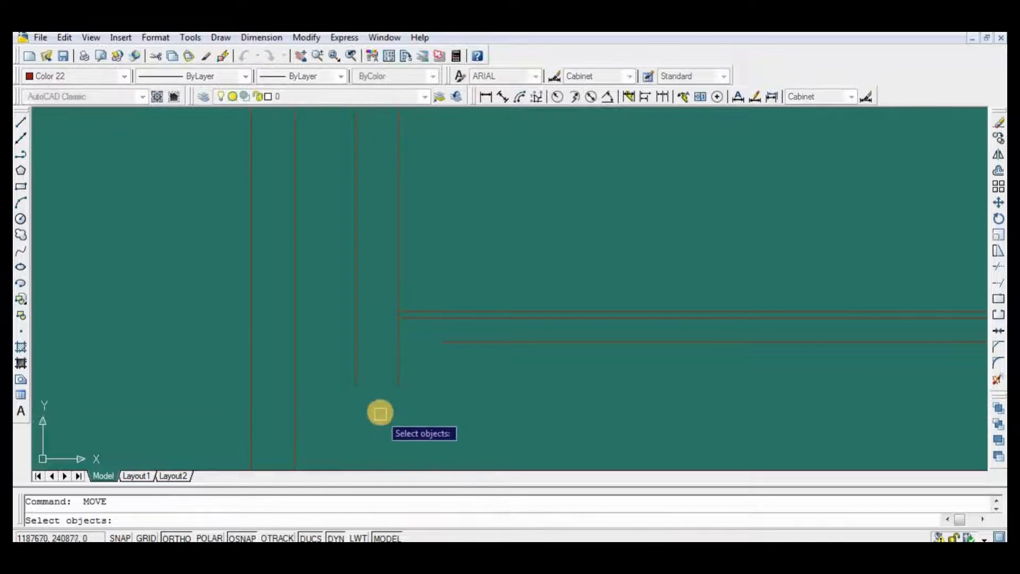
key(Return)
key(Return)
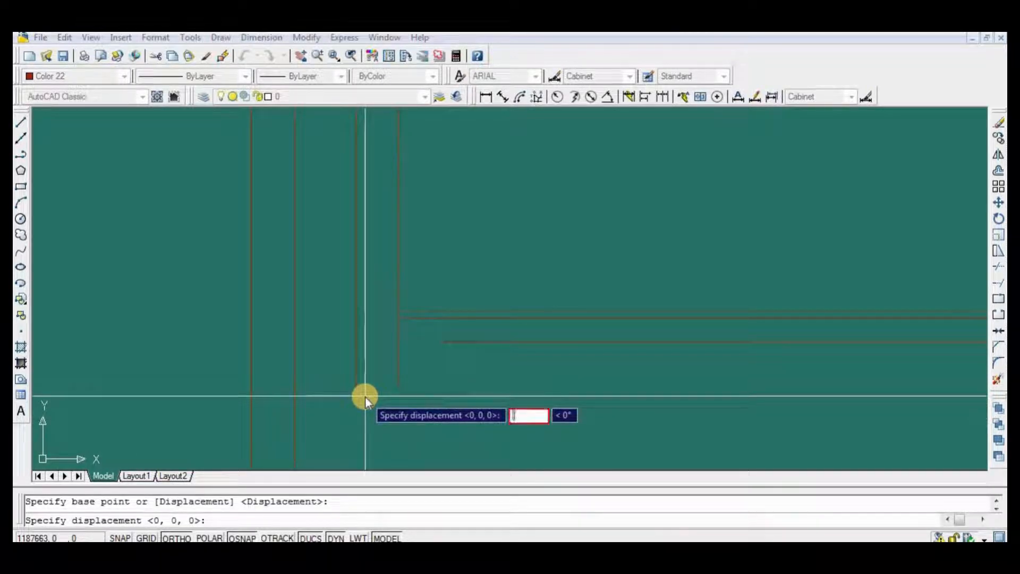
key(Escape)
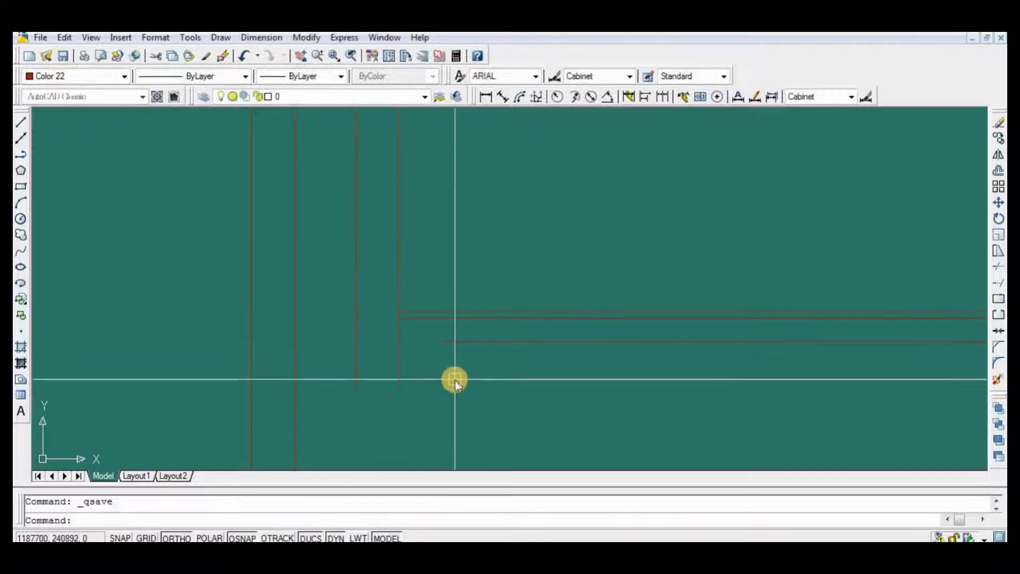
Draw a short horizontal line closing the lower end of the drawer's front panel between its two vertical lines
text(l)
key(Return)
click(350, 387)
click(396, 387)
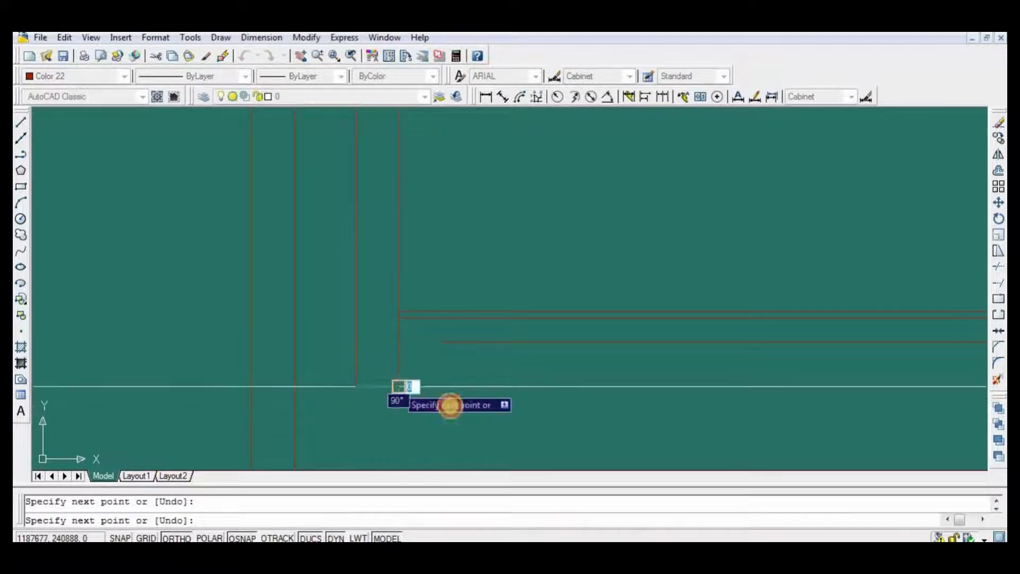
key(Return)
Extend the drawer's lowest bottom line to the inner vertical line of the drawer front panel
text(ex)
key(Return)
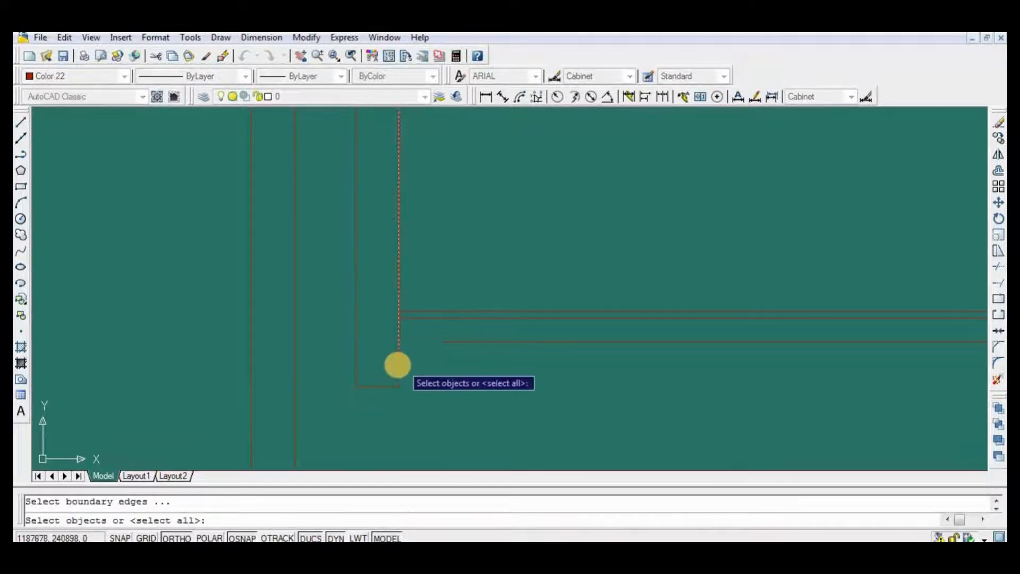
key(Return)
scroll(468, 386, down, 2)
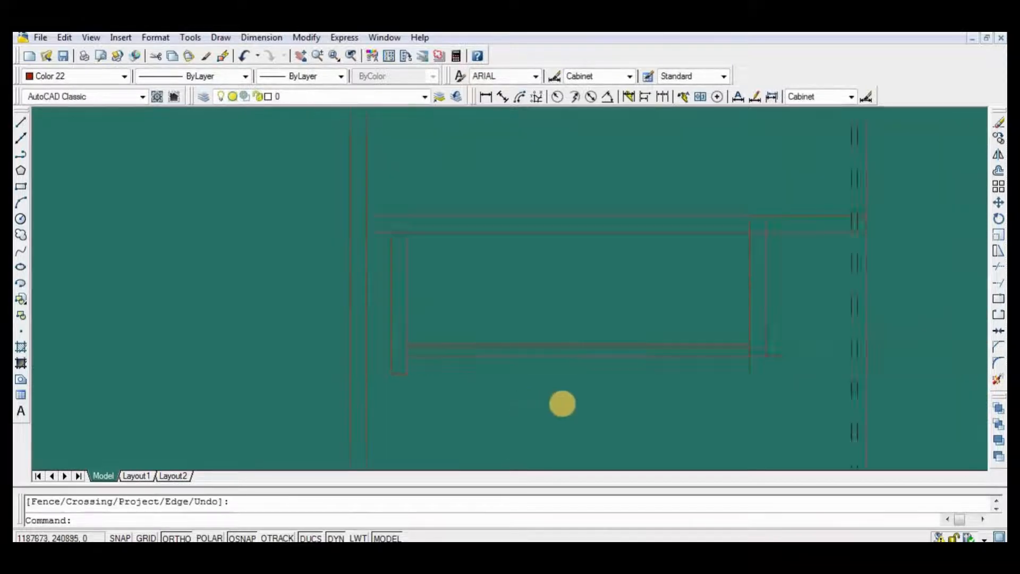
Shorten the drawer's lowest bottom line so its rear end meets the outer vertical line of the drawer's back panel
scroll(633, 375, up, 3)
click(632, 333)
click(632, 348)
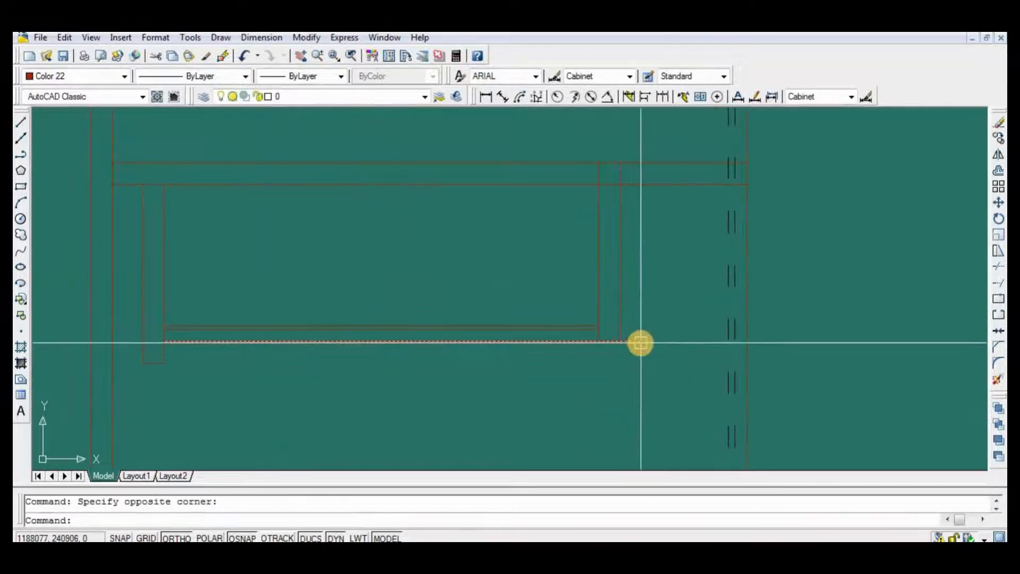
click(643, 342)
click(619, 342)
key(Return)
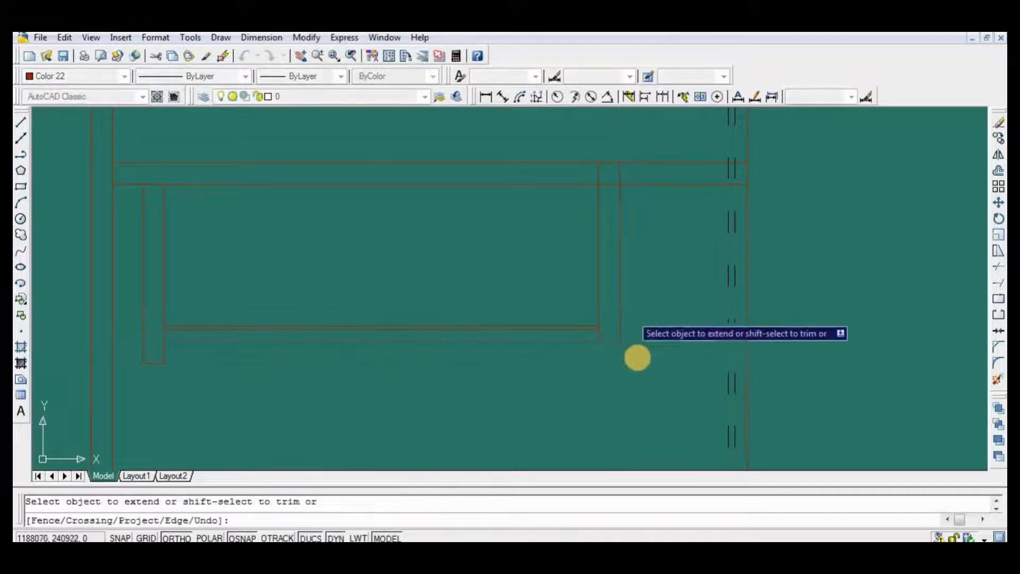
key(Return)
Trim the drawer back panel's two vertical lines where they run through the shelf above the drawer
text(tr)
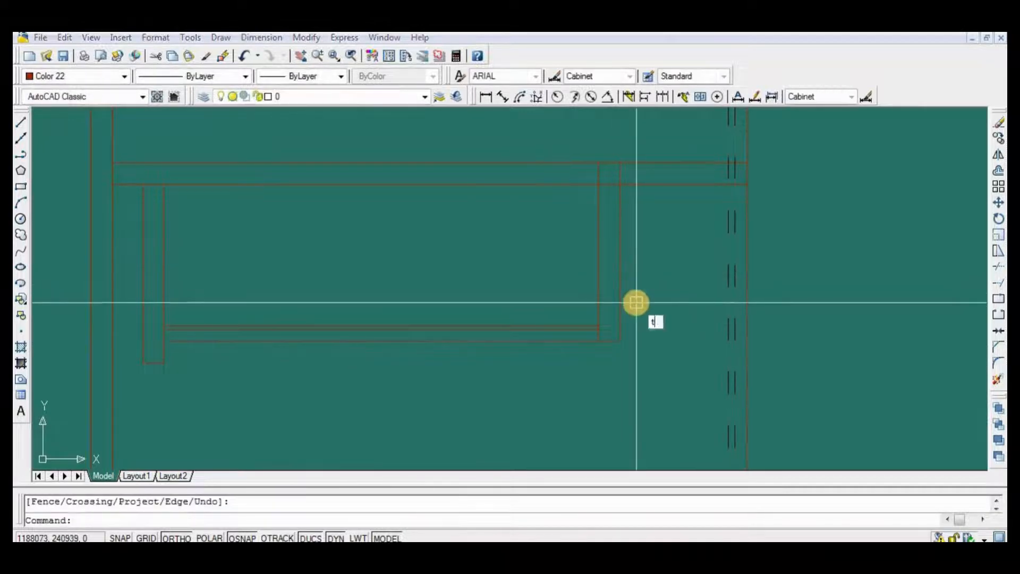
key(Return)
key(Return)
scroll(631, 177, up, 3)
click(627, 174)
click(527, 171)
key(Return)
scroll(647, 248, down, 4)
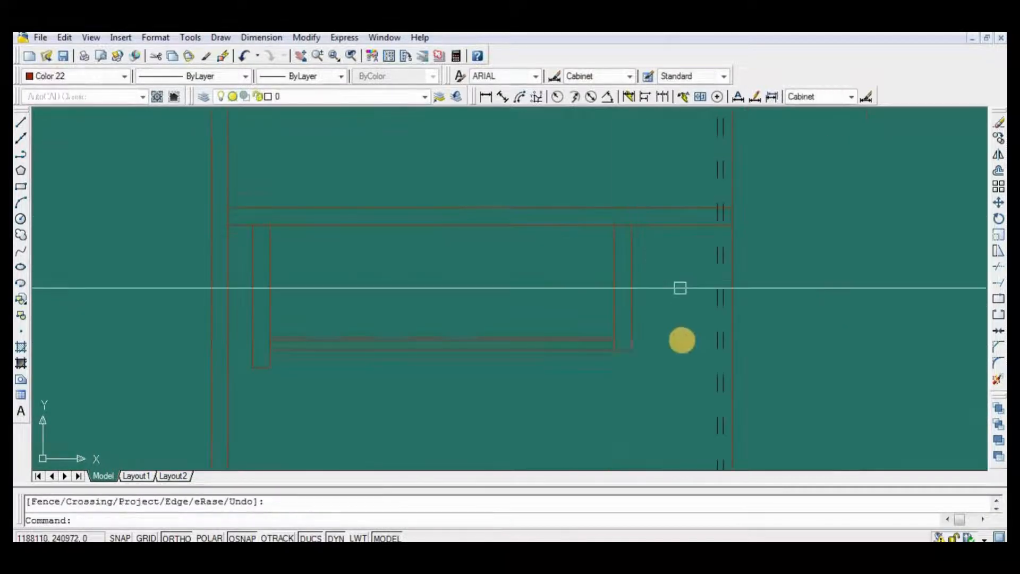
Match the side-view drawer's front, back and bottom lines to the dashed hidden-line properties of the cupboard's back panel line
text(ma)
key(Return)
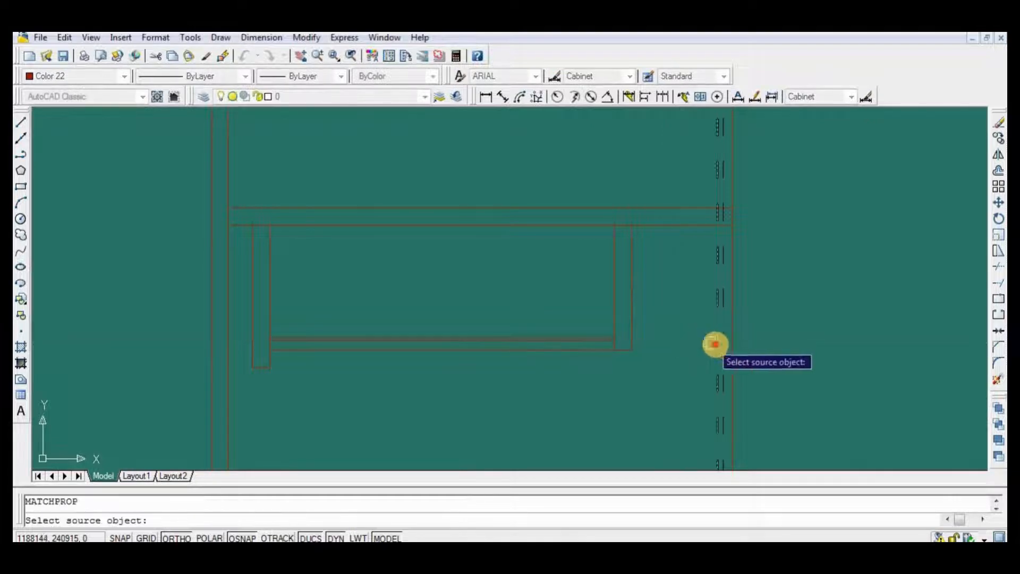
click(716, 344)
click(673, 299)
click(240, 420)
key(Return)
scroll(553, 383, down, 4)
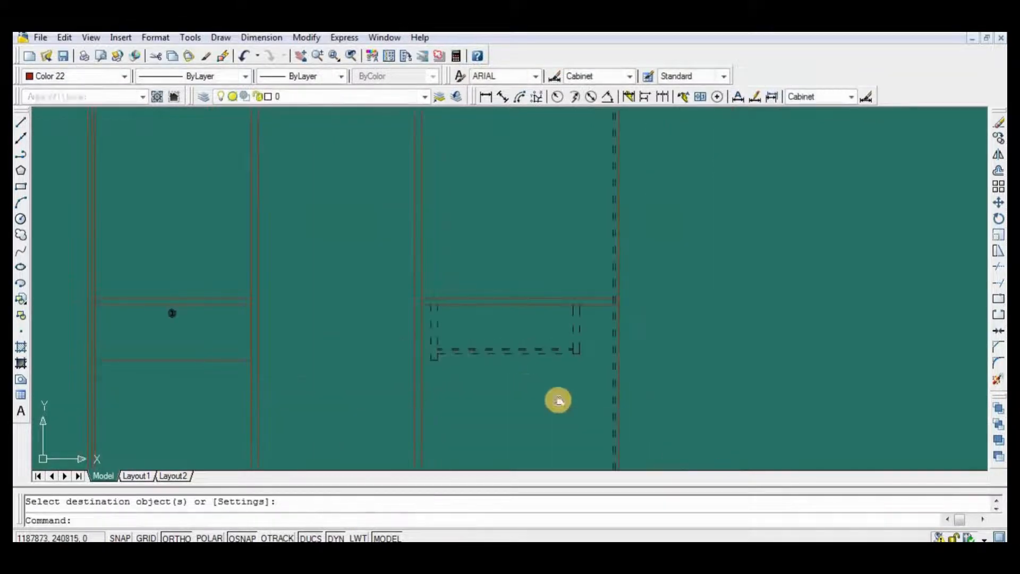
Start another Match Properties operation using the cupboard's dashed back panel line in the side view as source
middle_drag(558, 400, 660, 412)
scroll(659, 399, down, 1)
key(Return)
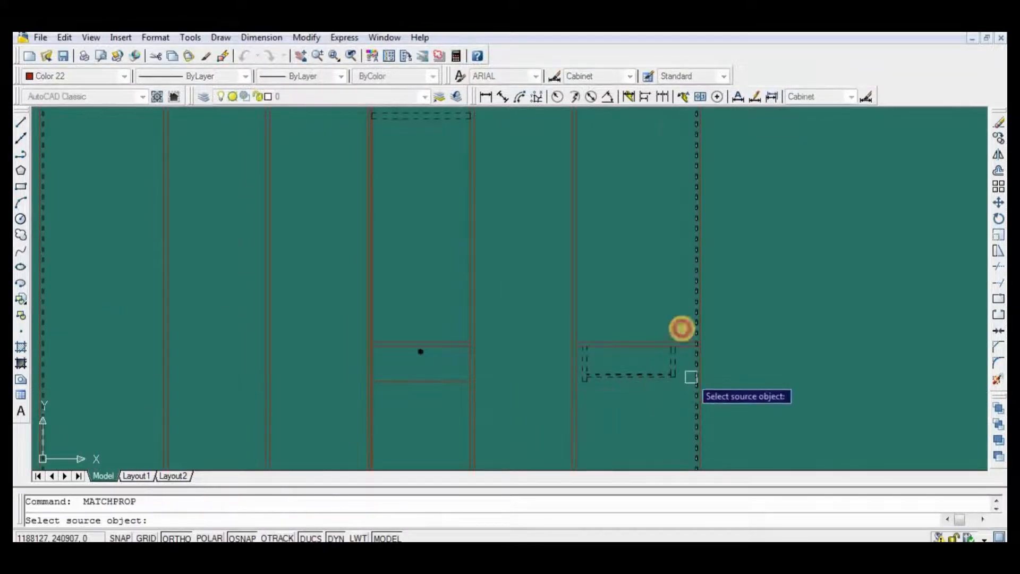
Match the shelf lines above the drawer in the right side view to the dashed hidden-line style
click(694, 377)
click(683, 320)
click(629, 367)
key(Return)
middle_drag(612, 397, 829, 356)
scroll(648, 354, down, 2)
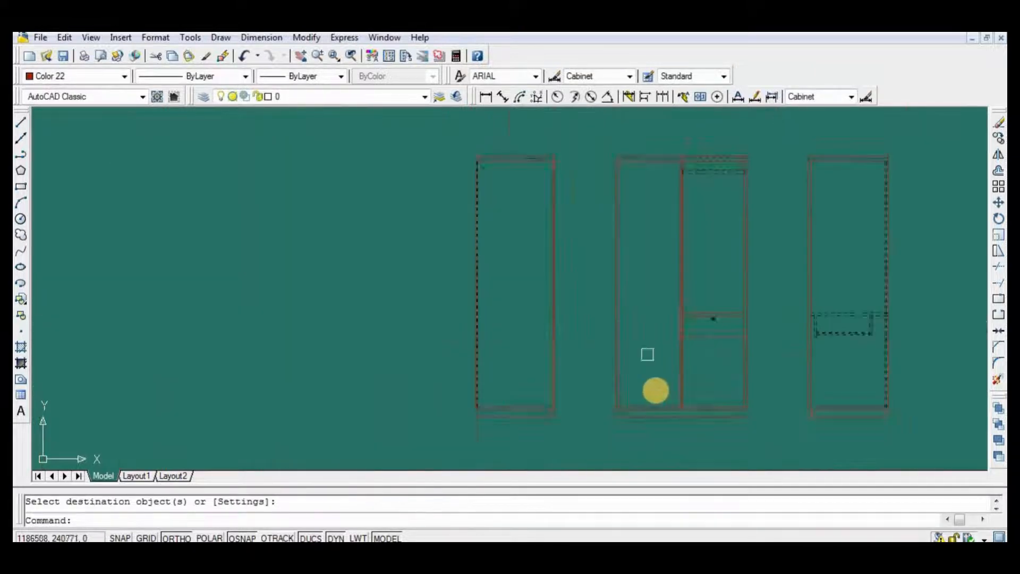
Offset the bottom panel's top line in the front view upward by 410
scroll(659, 373, up, 3)
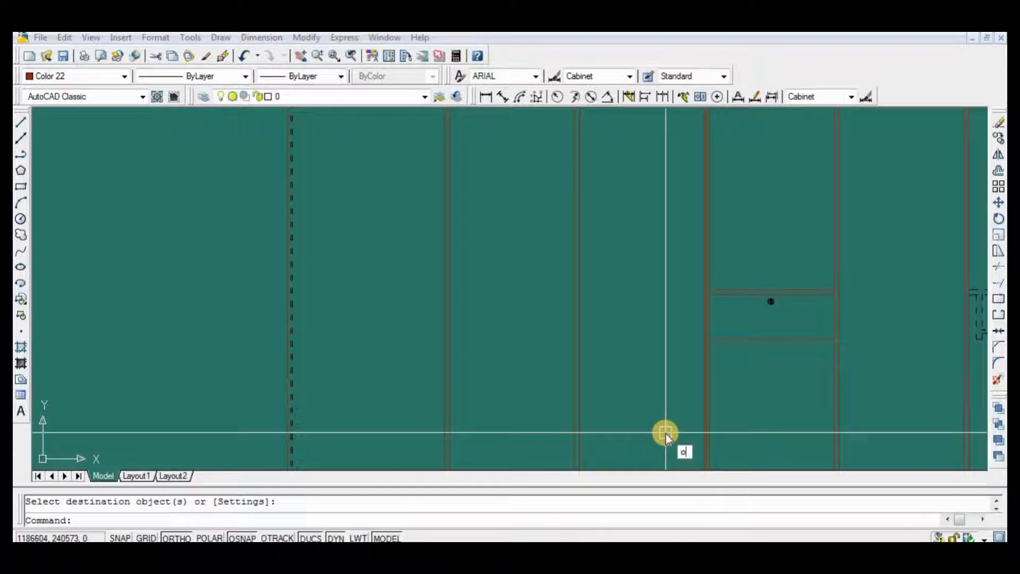
key(Return)
middle_drag(538, 380, 590, 289)
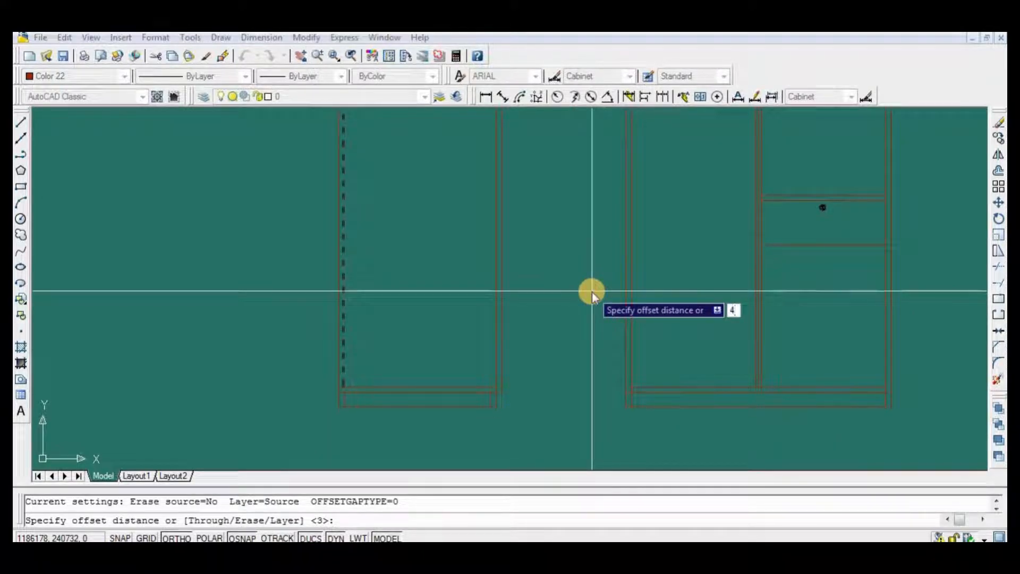
text(410)
key(Return)
scroll(664, 404, up, 2)
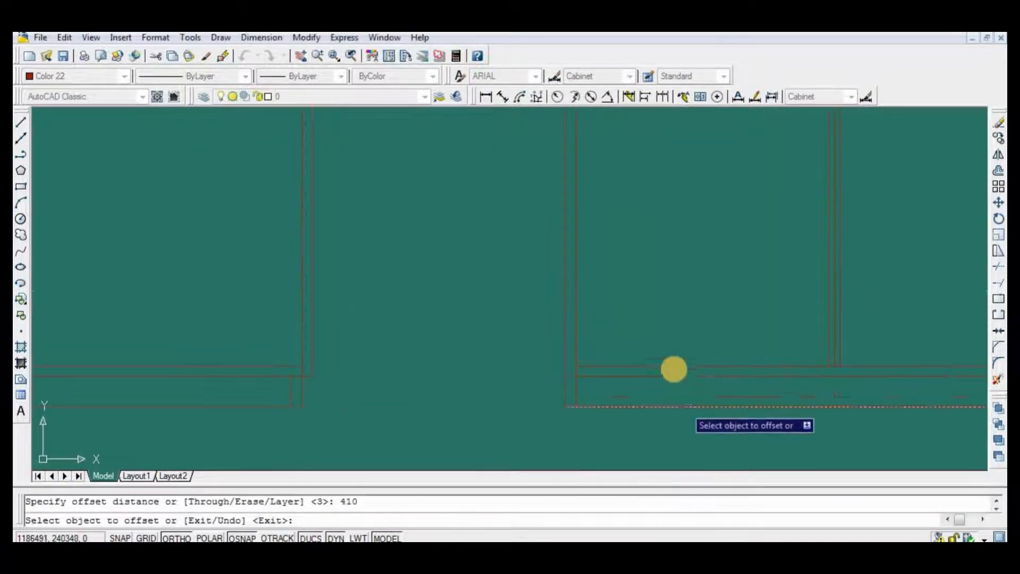
click(674, 364)
click(668, 326)
key(Return)
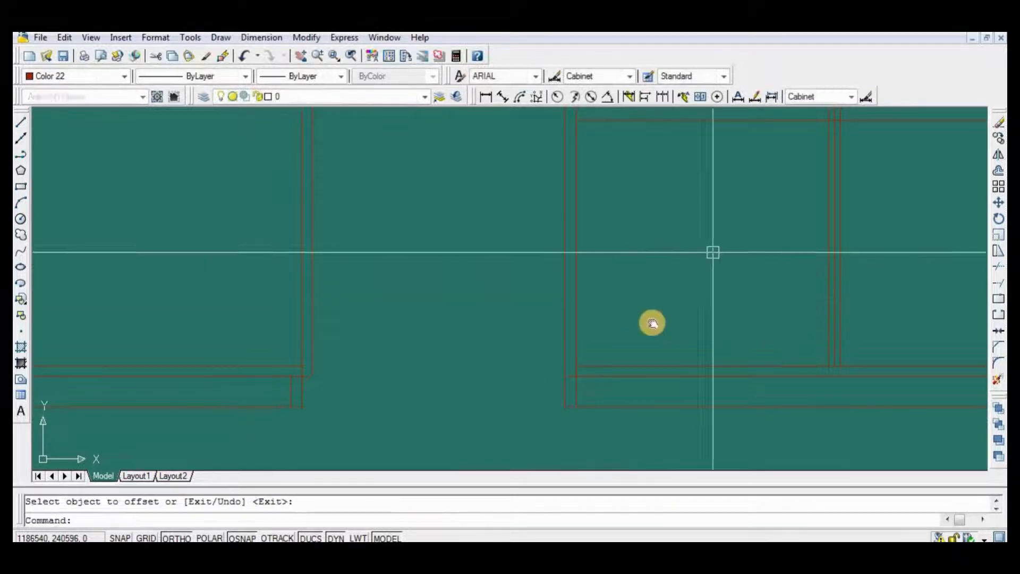
Trim the offset line at the centre partition so it spans only the front view's left compartment
middle_drag(713, 250, 647, 325)
text(tr)
key(Return)
key(Return)
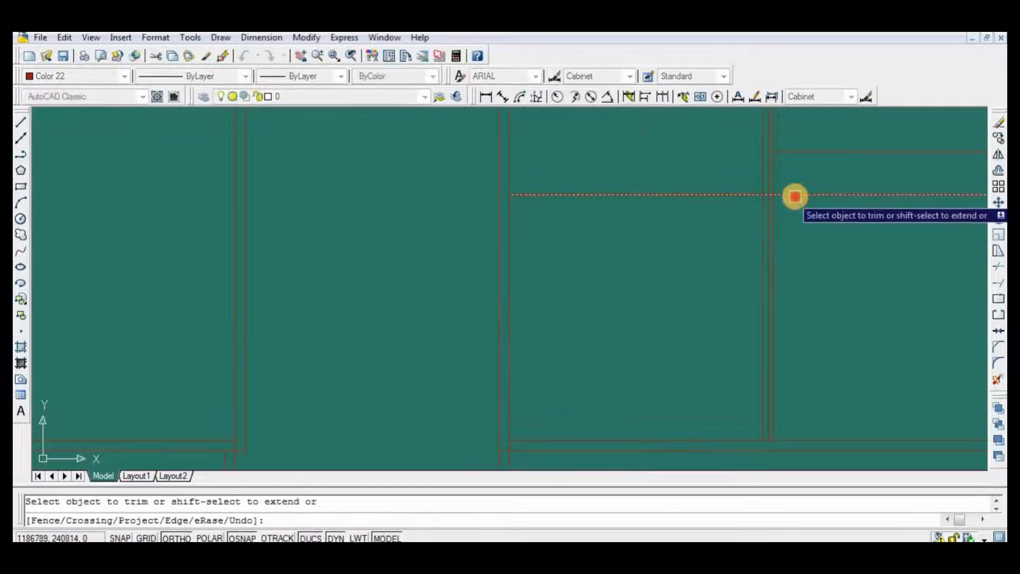
click(795, 197)
key(Return)
Offset the new shelf line upward by 18 to give the shelf its thickness
text(o)
key(Return)
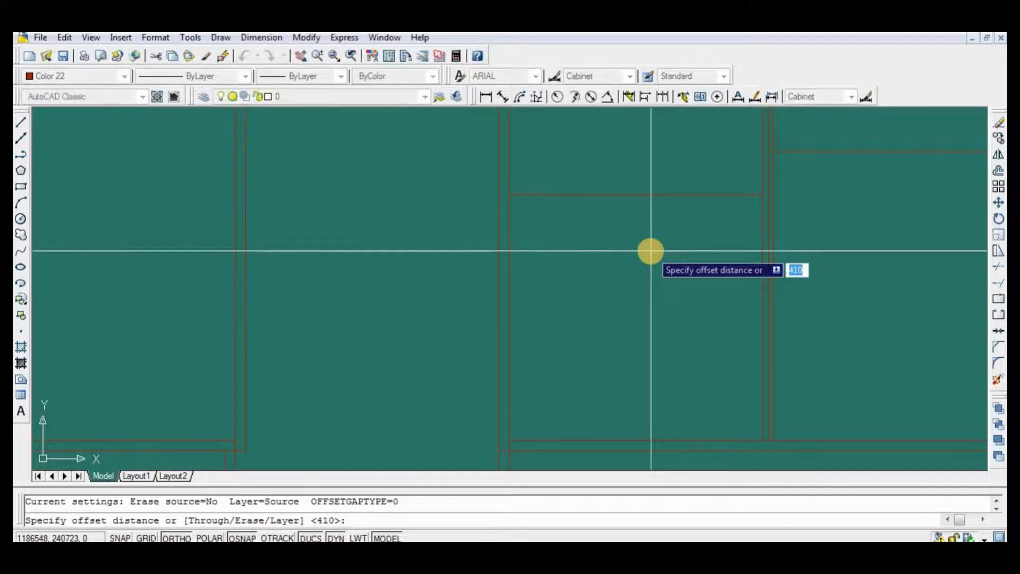
key(Return)
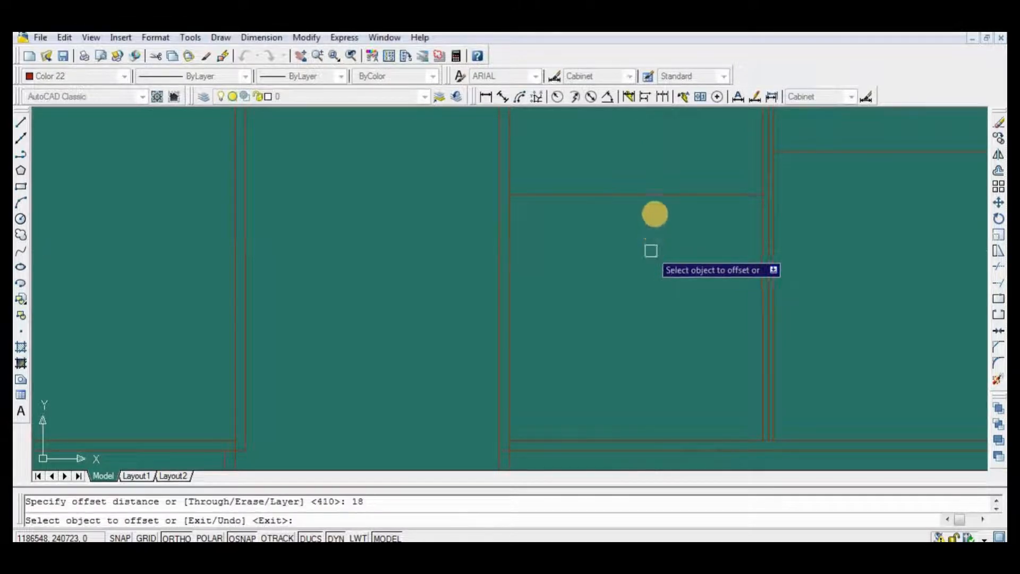
click(657, 196)
click(661, 163)
key(Return)
Copy the shelf upward twice in the left compartment, spacing the copies from the bottom panel to the shelf's top
text(co)
key(Return)
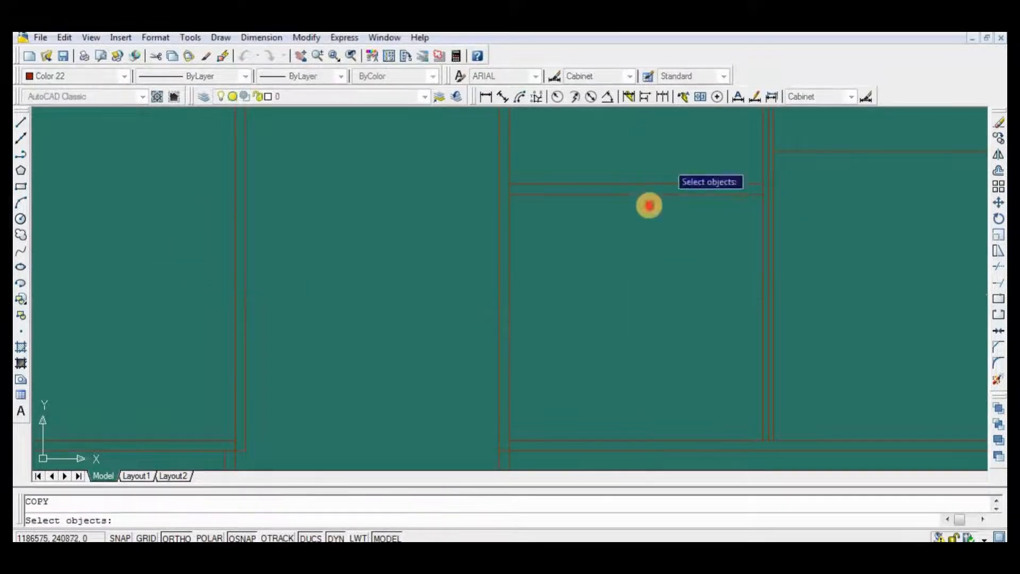
key(Return)
click(511, 446)
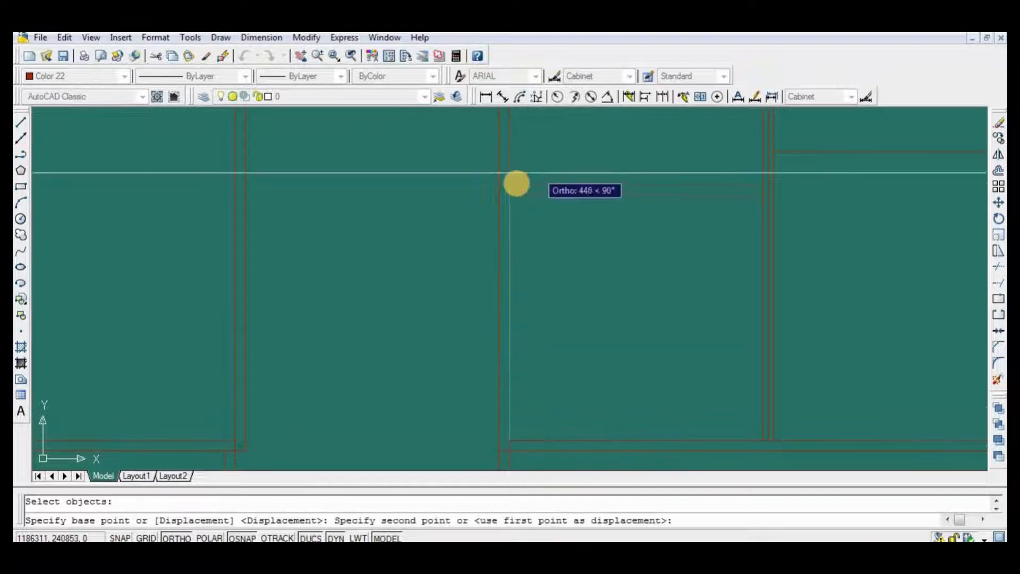
click(528, 198)
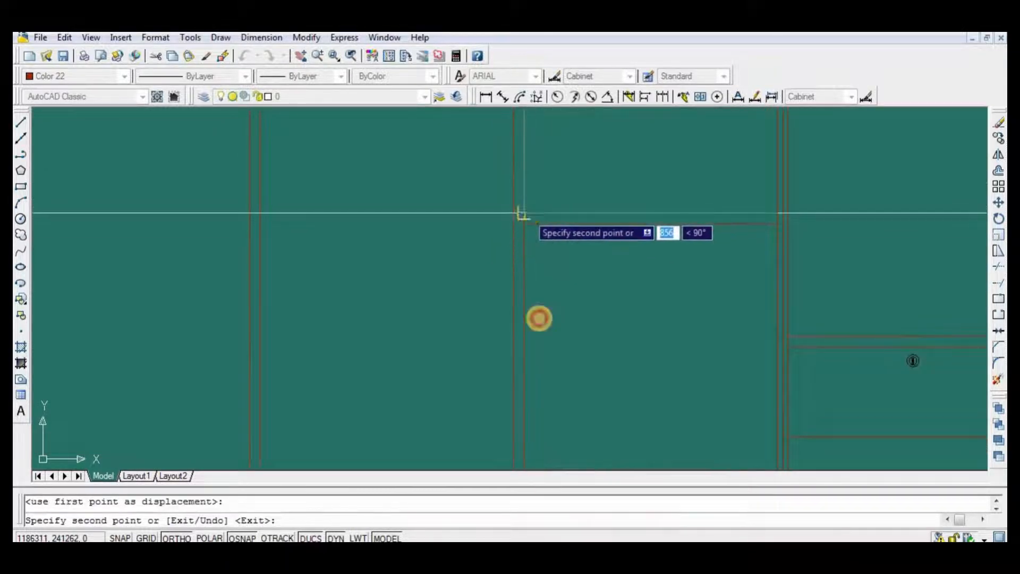
scroll(565, 356, down, 5)
middle_drag(573, 307, 565, 356)
key(Return)
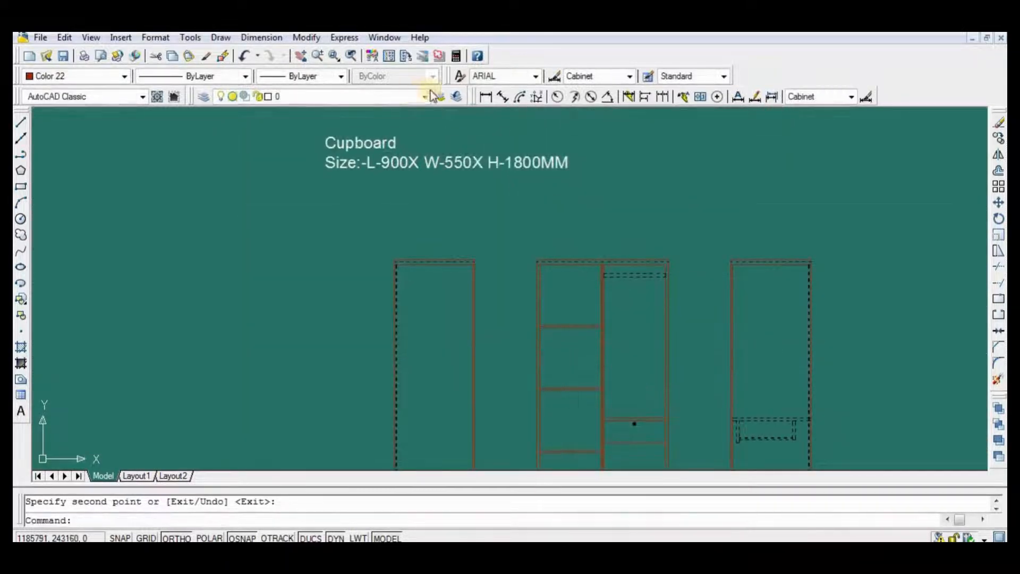
Check the clear height above the uppermost shelf with a linear dimension, and erase that dimension
click(485, 97)
scroll(570, 319, up, 4)
click(580, 317)
click(581, 207)
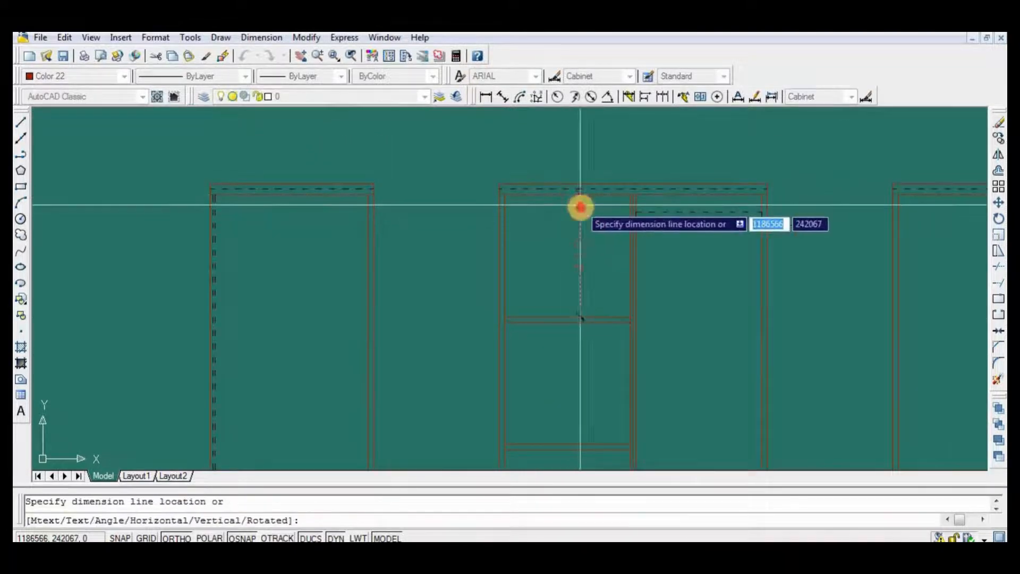
click(580, 206)
key(Return)
click(585, 285)
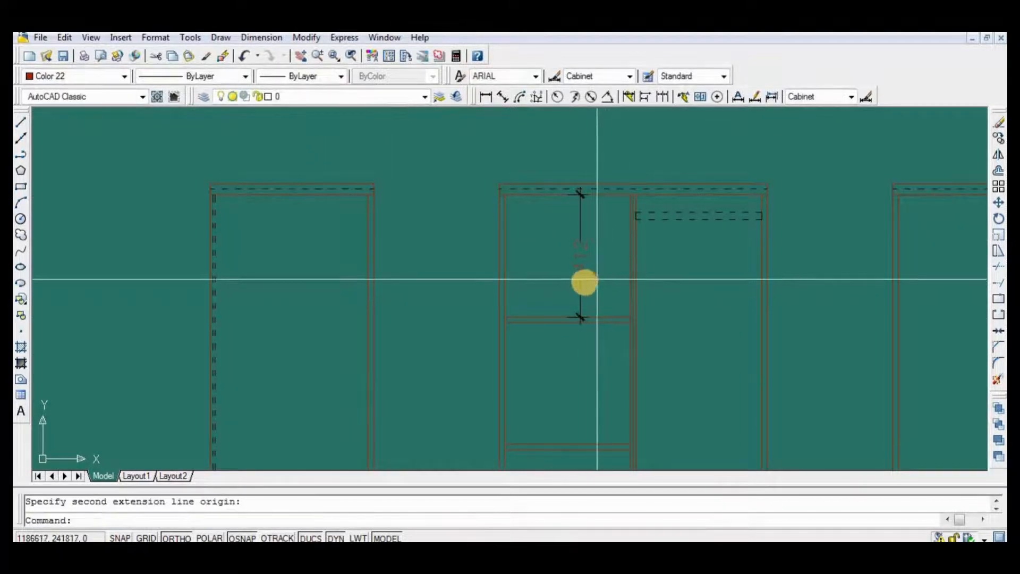
key(Escape)
click(582, 281)
key(Delete)
Extend the lowest shelf's lines across to the dashed back panel line of the left side view
scroll(590, 350, down, 4)
scroll(622, 348, up, 2)
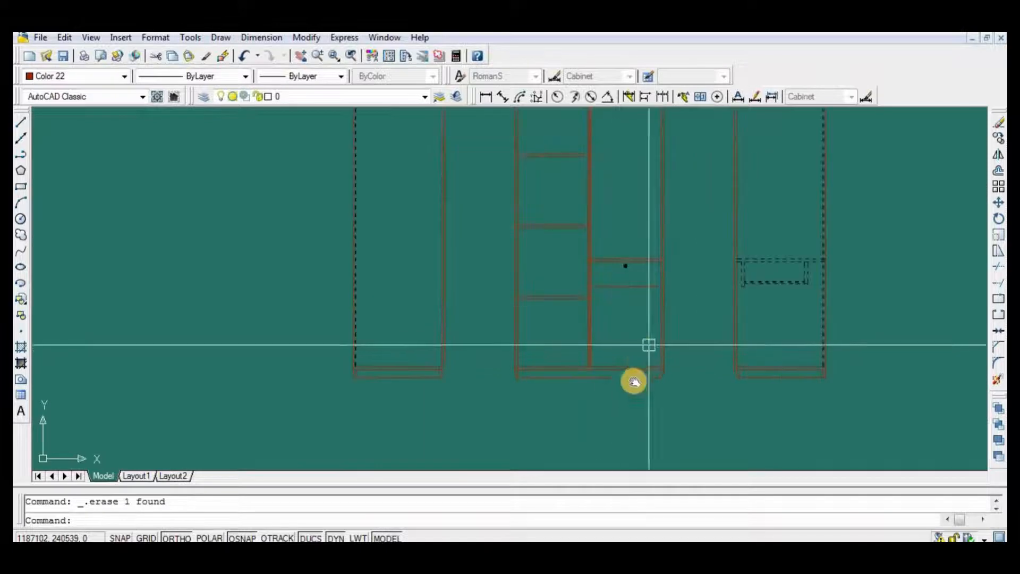
mouse_move(634, 381)
middle_down()
mouse_move(617, 414)
mouse_move(600, 422)
mouse_move(589, 403)
middle_up()
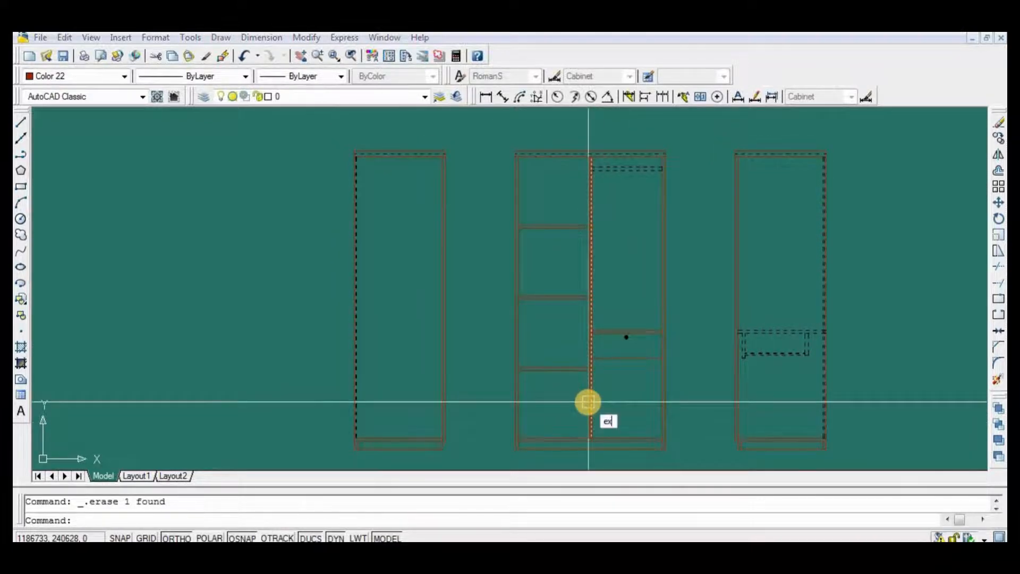
key(Return)
scroll(444, 382, up, 5)
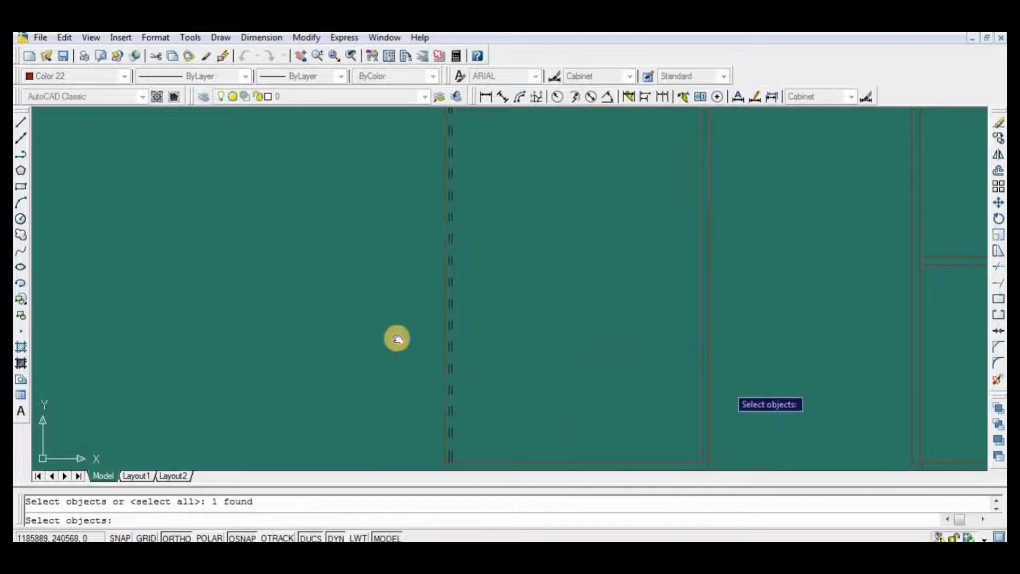
middle_drag(397, 339, 84, 298)
key(Return)
click(698, 191)
click(664, 304)
scroll(654, 429, down, 1)
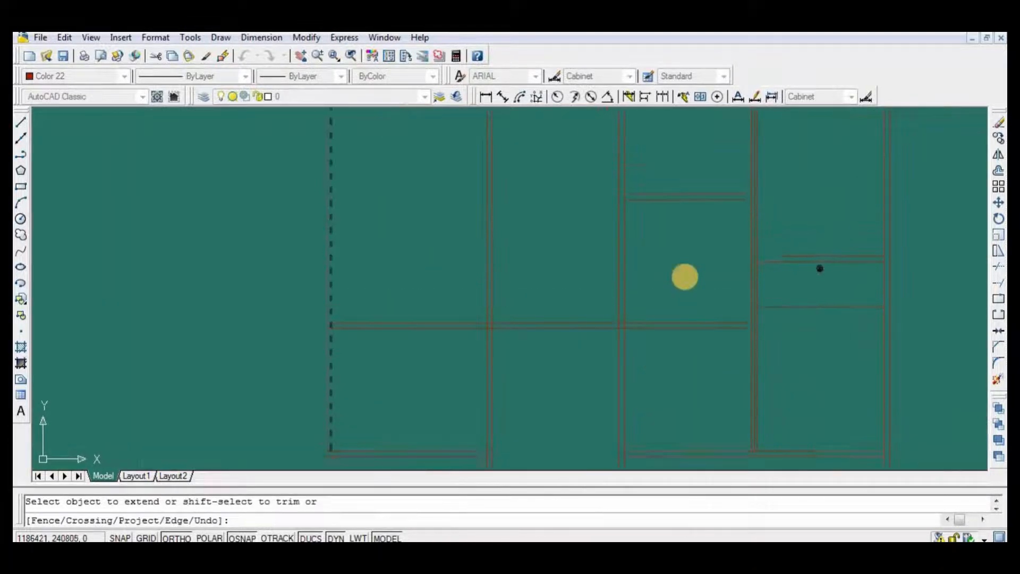
Extend the middle and upper shelves' lines across to the same back panel line of the left side view
click(671, 260)
middle_drag(692, 235, 684, 378)
click(683, 343)
click(640, 424)
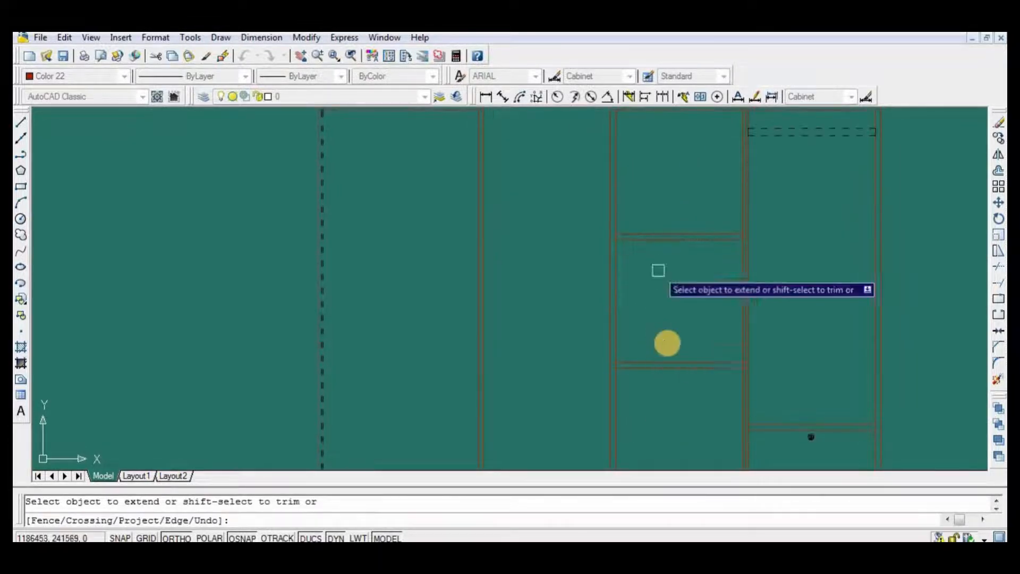
click(659, 364)
click(654, 375)
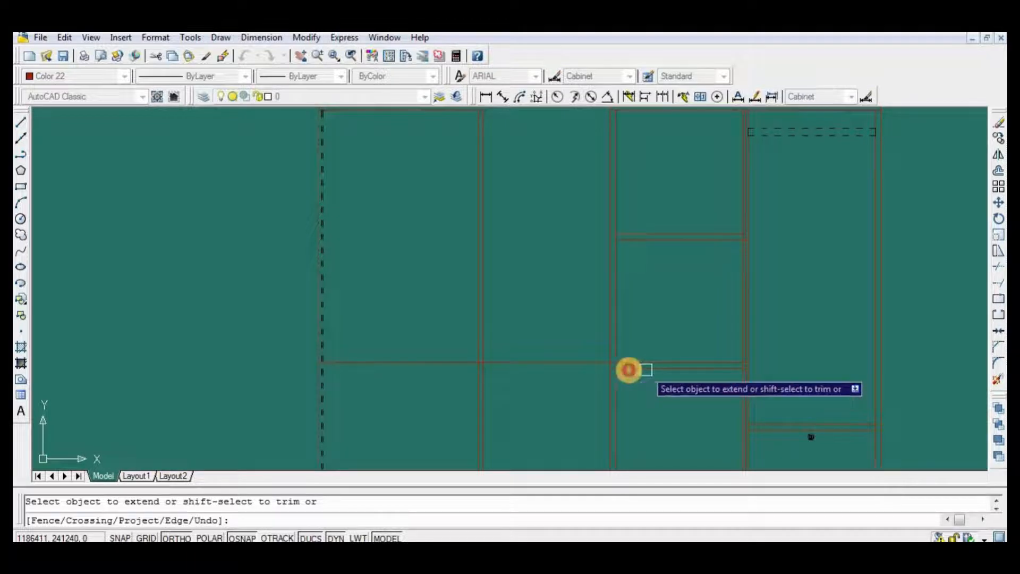
click(629, 371)
click(626, 236)
click(627, 242)
middle_drag(638, 260, 629, 420)
key(Return)
Trim away the portions of all three shelves' lines lying between the left side view and the front view
text(tr)
key(Return)
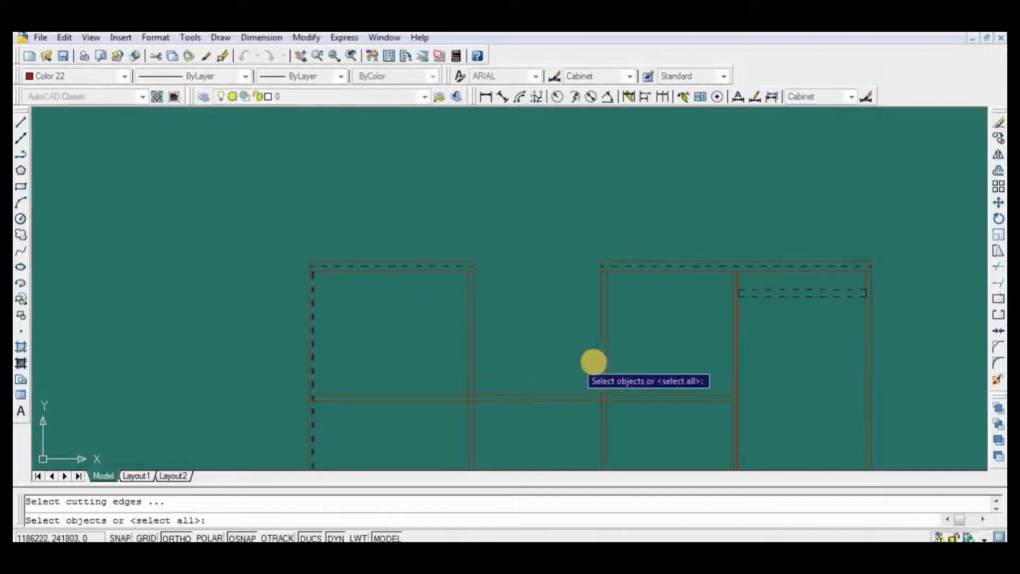
middle_drag(502, 380, 559, 167)
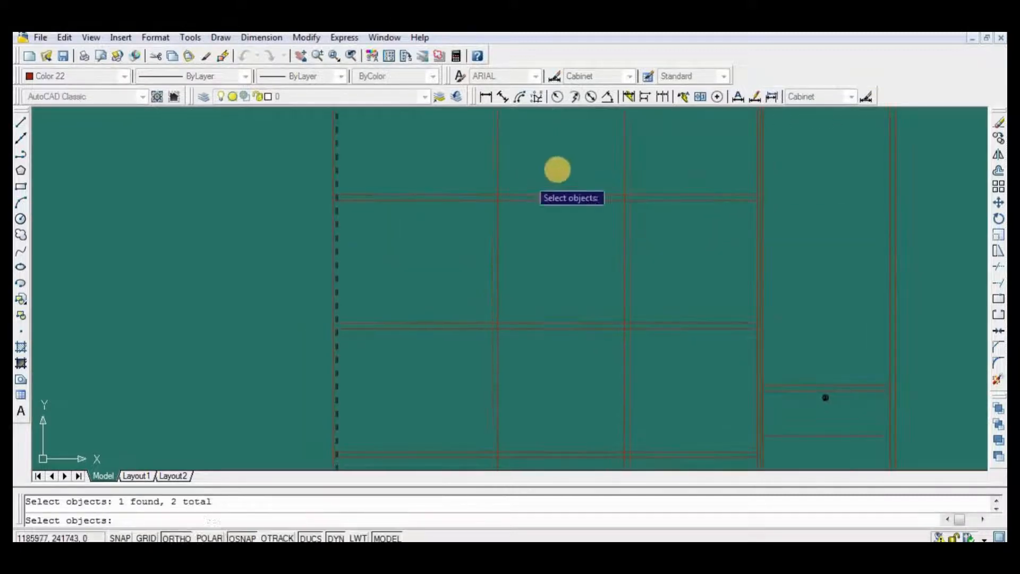
key(Return)
click(559, 167)
click(555, 385)
middle_drag(587, 335, 589, 148)
click(588, 262)
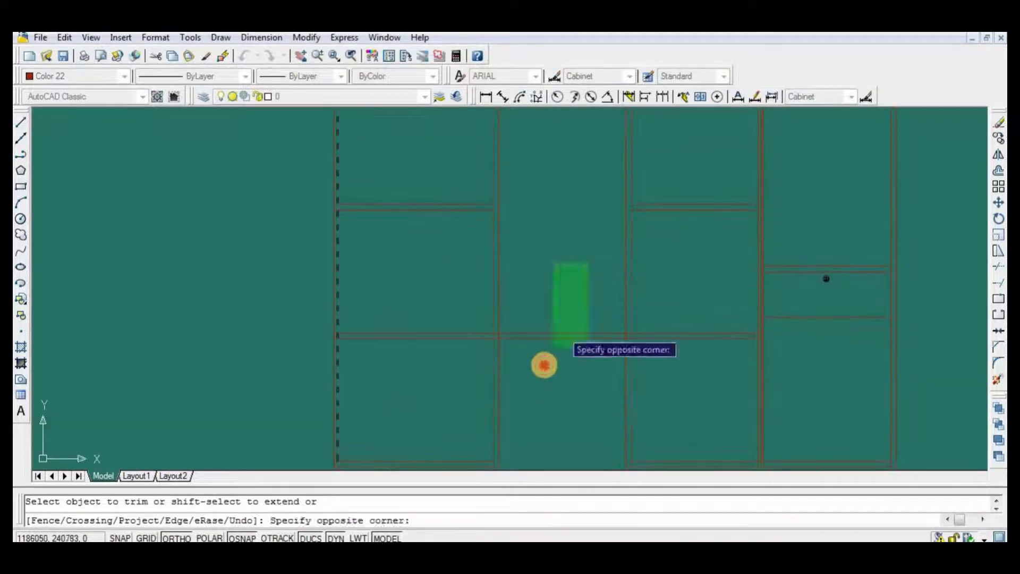
click(545, 365)
middle_drag(565, 407, 565, 308)
key(Return)
Match the three shelves in the left side view to the dashed style of the back panel line
mouse_move(671, 322)
middle_down()
mouse_move(659, 359)
mouse_move(671, 360)
middle_up()
text(ma)
key(Return)
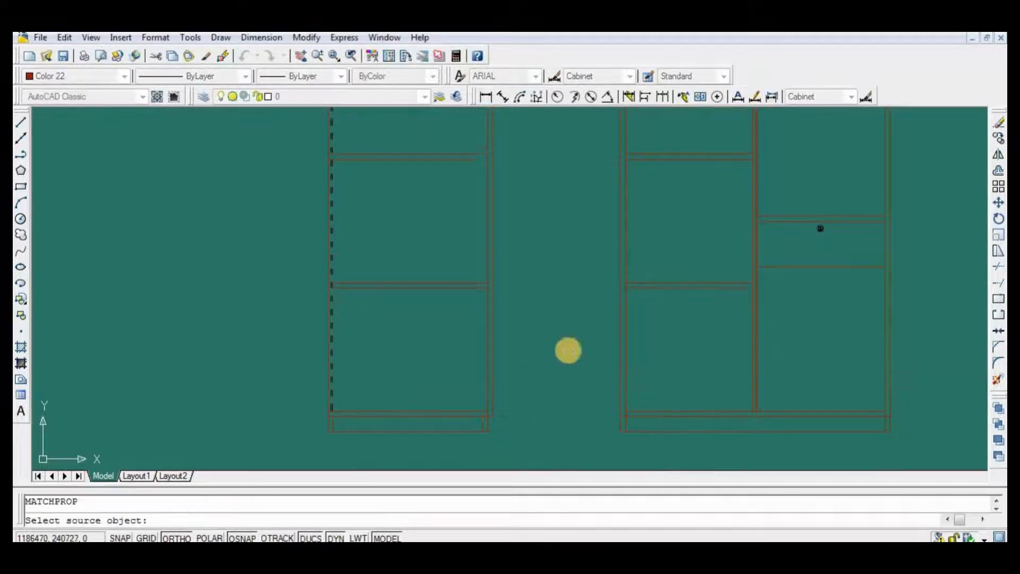
scroll(324, 303, up, 3)
click(331, 302)
scroll(397, 334, down, 4)
click(443, 187)
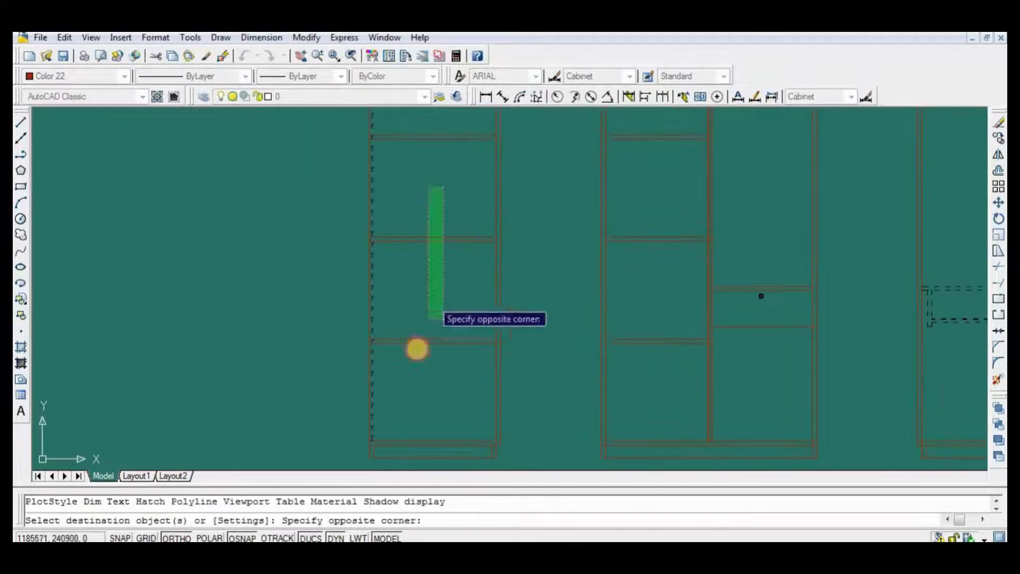
click(417, 348)
middle_drag(481, 255, 492, 340)
click(478, 185)
click(442, 251)
scroll(461, 255, down, 2)
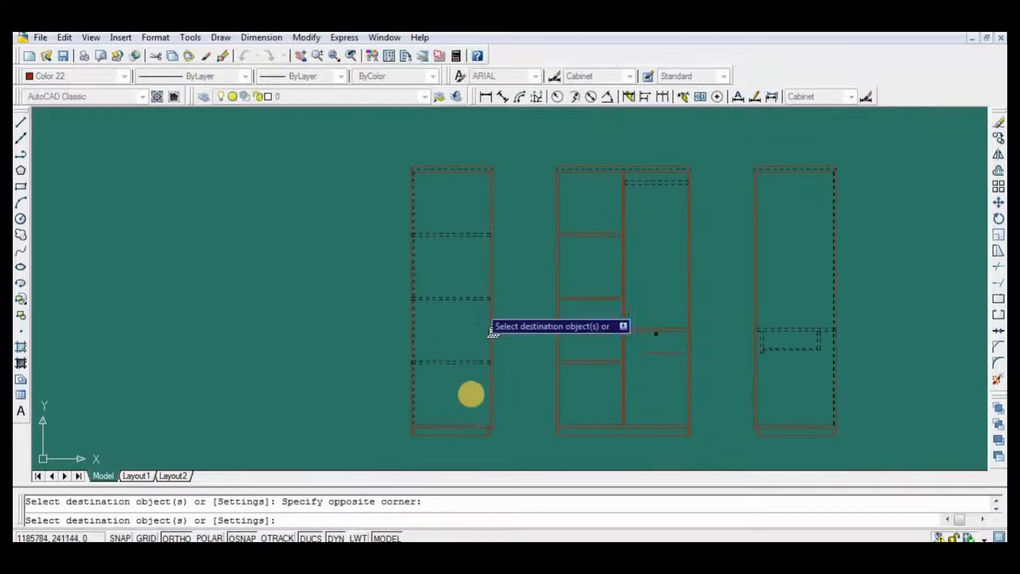
Apply the dashed style to the bottom panel lines and the short vertical plinth lines of the left side view
scroll(477, 428, up, 6)
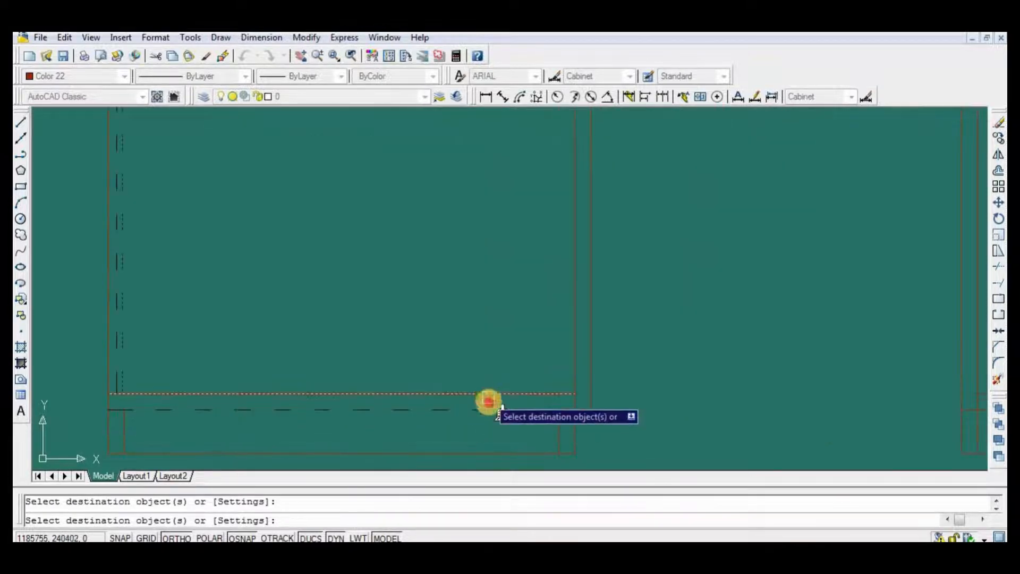
click(489, 400)
scroll(581, 413, down, 3)
scroll(553, 425, up, 5)
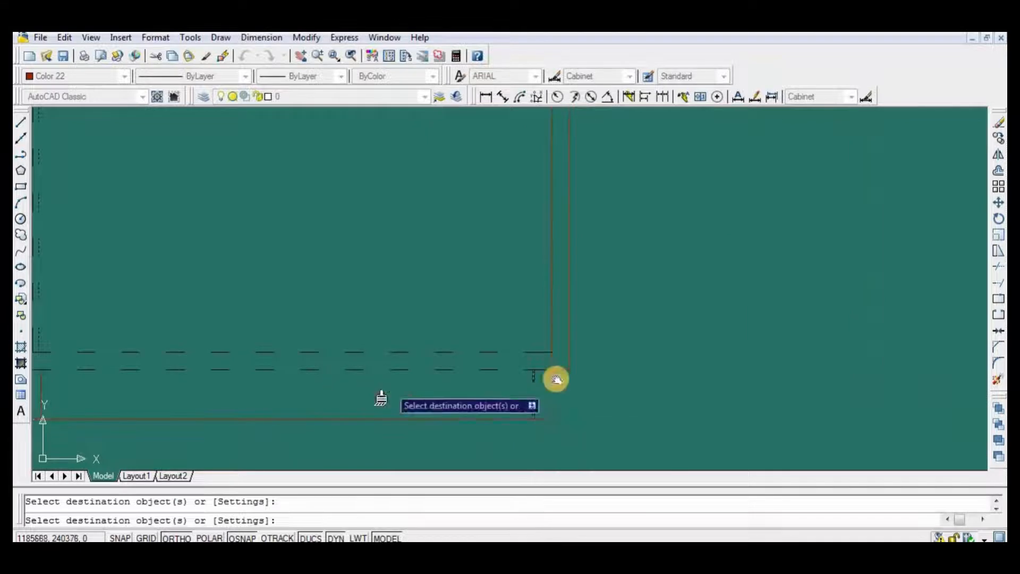
middle_drag(557, 380, 806, 379)
click(291, 401)
scroll(265, 365, down, 4)
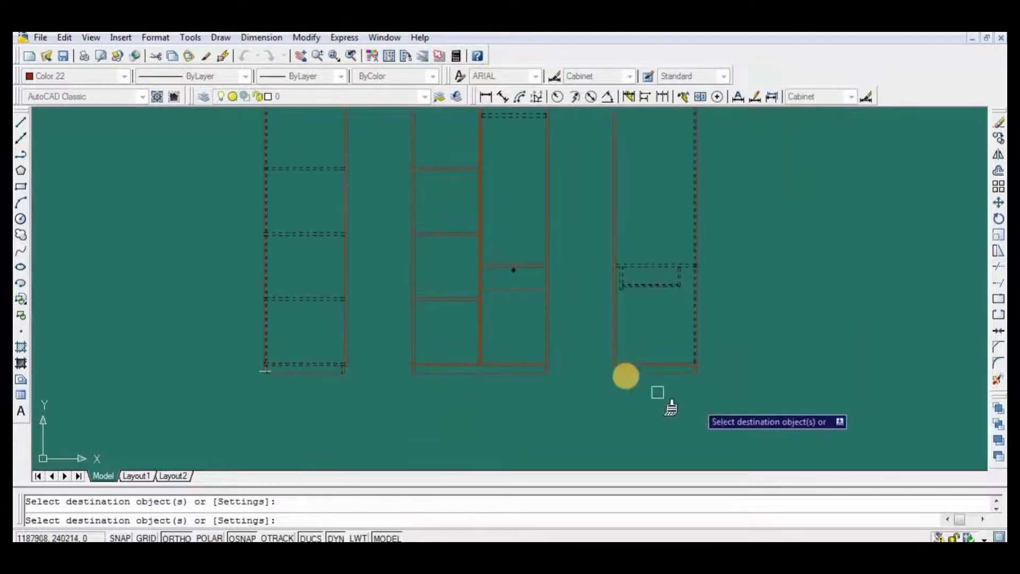
Apply the dashed style to the bottom panel lines and short vertical plinth lines of the right side view
scroll(658, 392, up, 5)
click(788, 266)
click(434, 400)
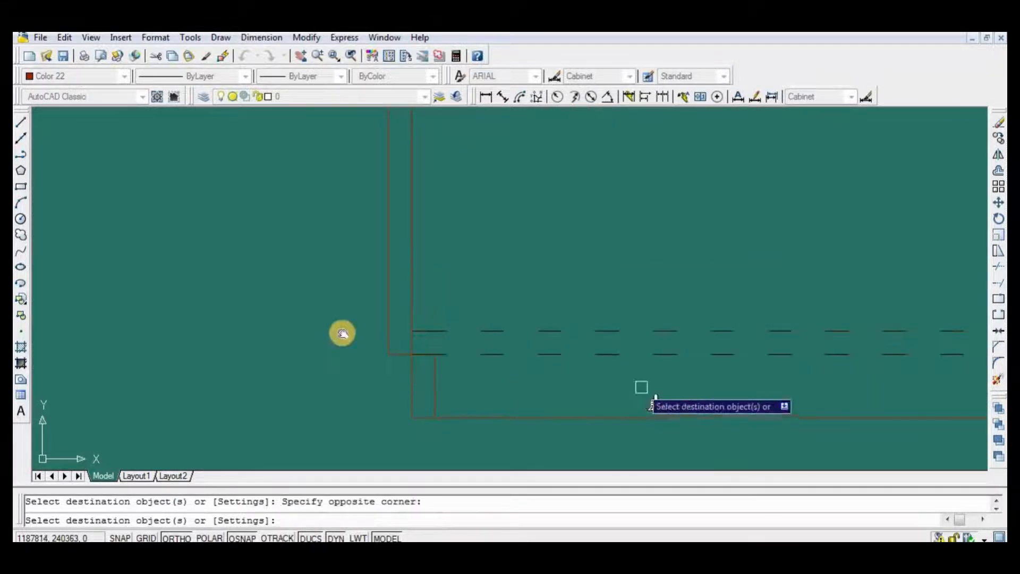
middle_drag(640, 387, 345, 333)
click(784, 324)
click(130, 345)
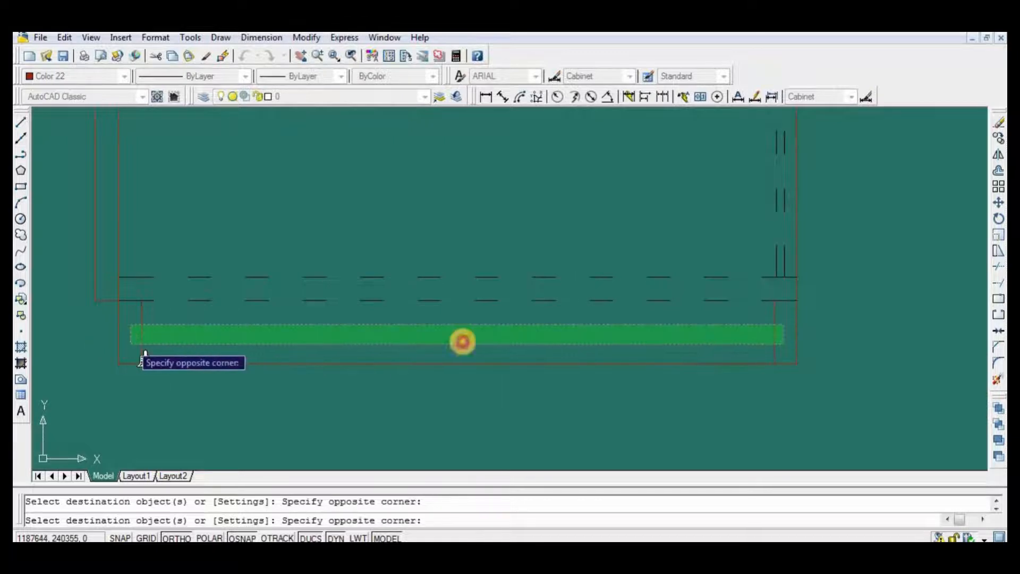
Apply the dashed style to the bottom panel's top line and the centre partition's lines in the front view
scroll(510, 336, down, 4)
scroll(548, 386, down, 4)
scroll(515, 394, up, 5)
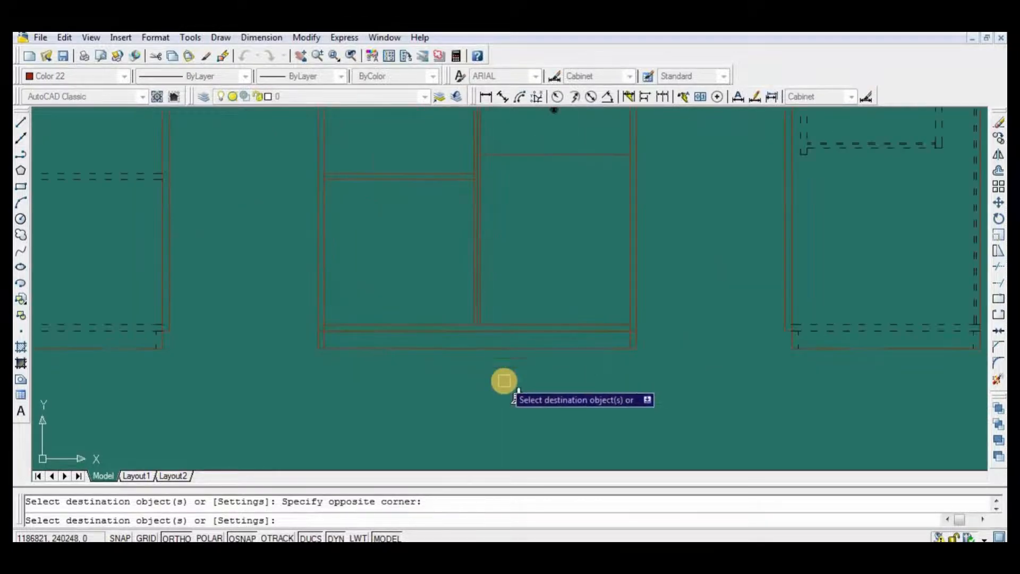
scroll(490, 328, up, 5)
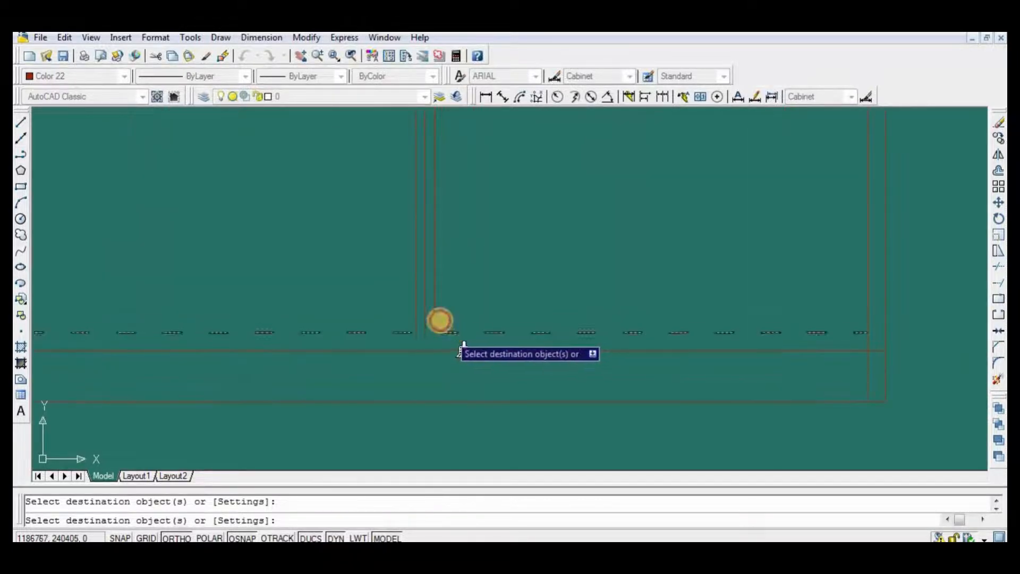
scroll(433, 332, down, 5)
scroll(524, 223, up, 2)
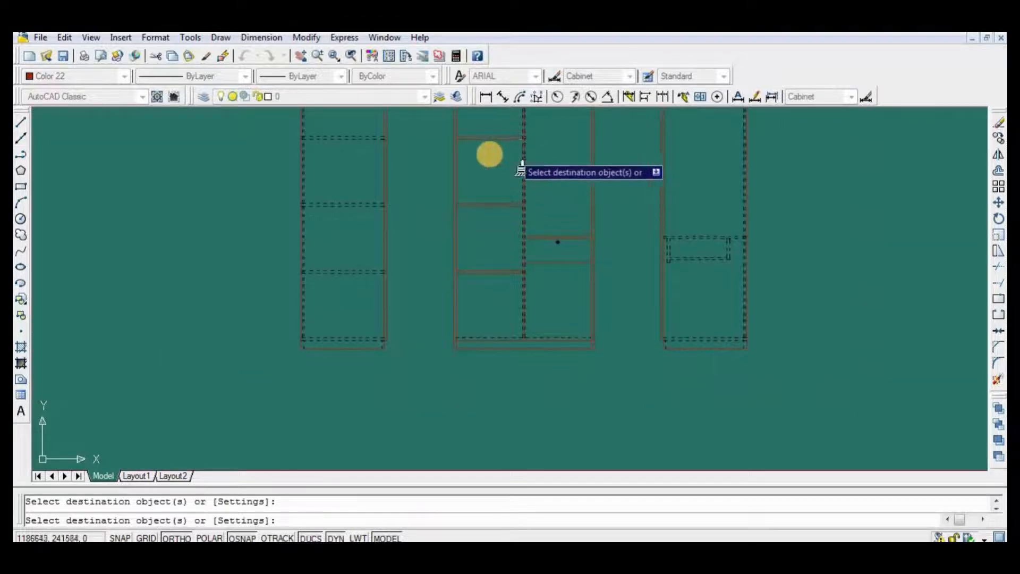
Apply the dashed style to the shelves, inner side panel lines and drawer lines of the front view
click(498, 123)
click(466, 298)
scroll(460, 296, up, 5)
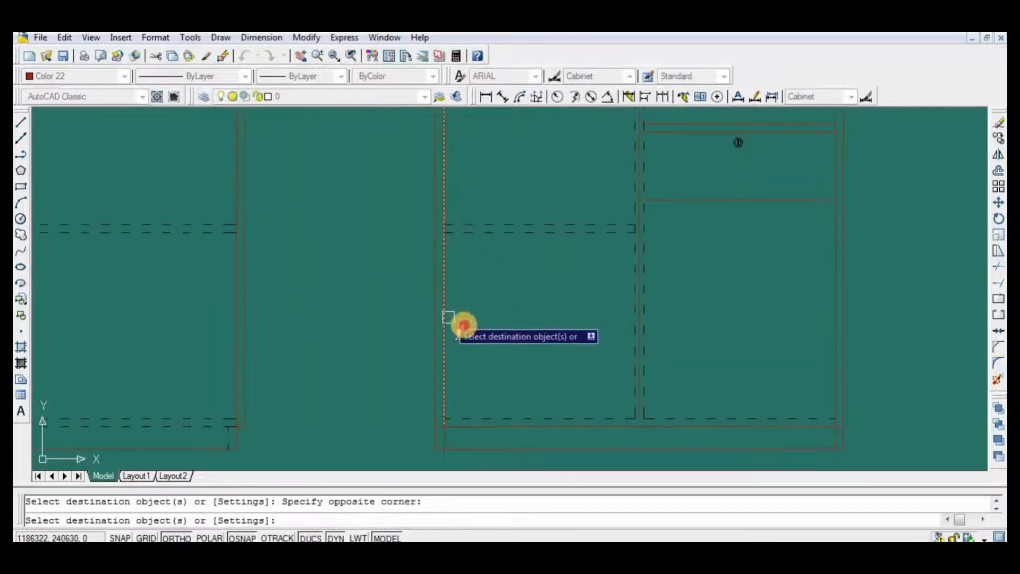
scroll(464, 325, down, 5)
scroll(611, 223, up, 4)
scroll(613, 270, up, 3)
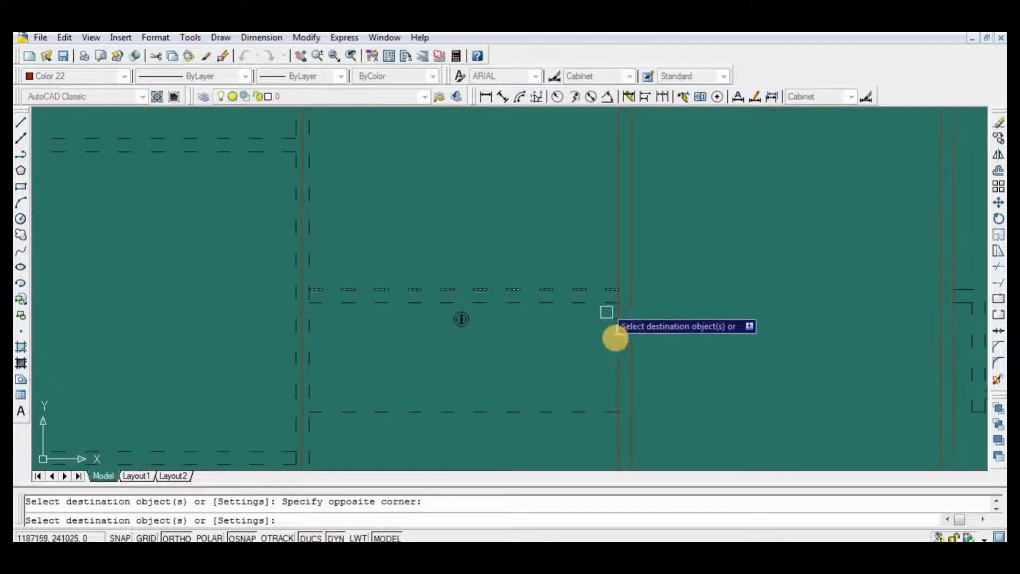
click(619, 313)
scroll(614, 391, down, 6)
middle_drag(587, 239, 656, 242)
key(Return)
Save the drawing with all three cupboard views in place
scroll(572, 277, up, 3)
scroll(608, 231, down, 4)
click(63, 56)
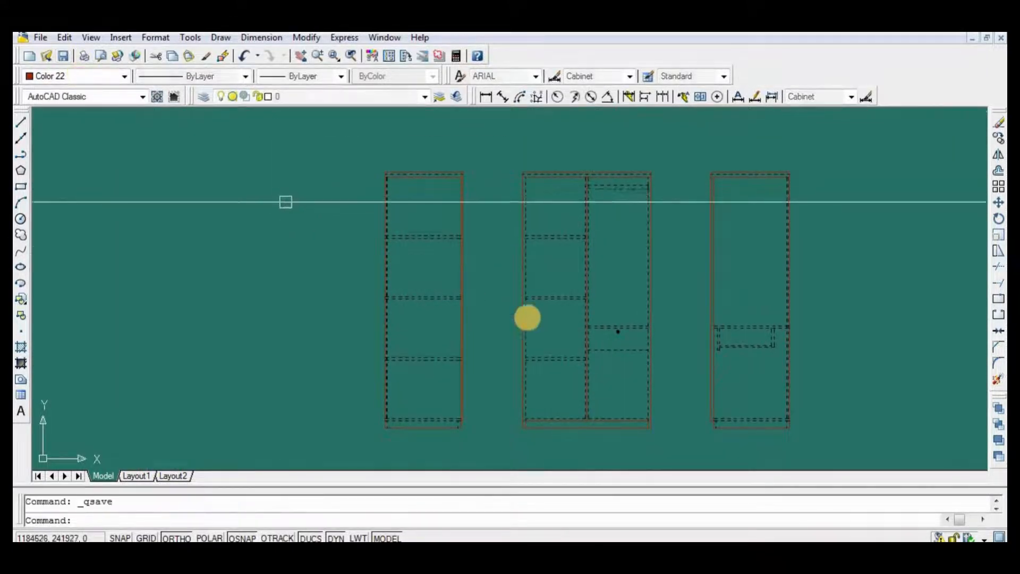
Try a linear dimension of the rear plinth board's thickness below the right side view and erase it
scroll(526, 317, down, 3)
scroll(474, 344, up, 4)
scroll(563, 413, down, 4)
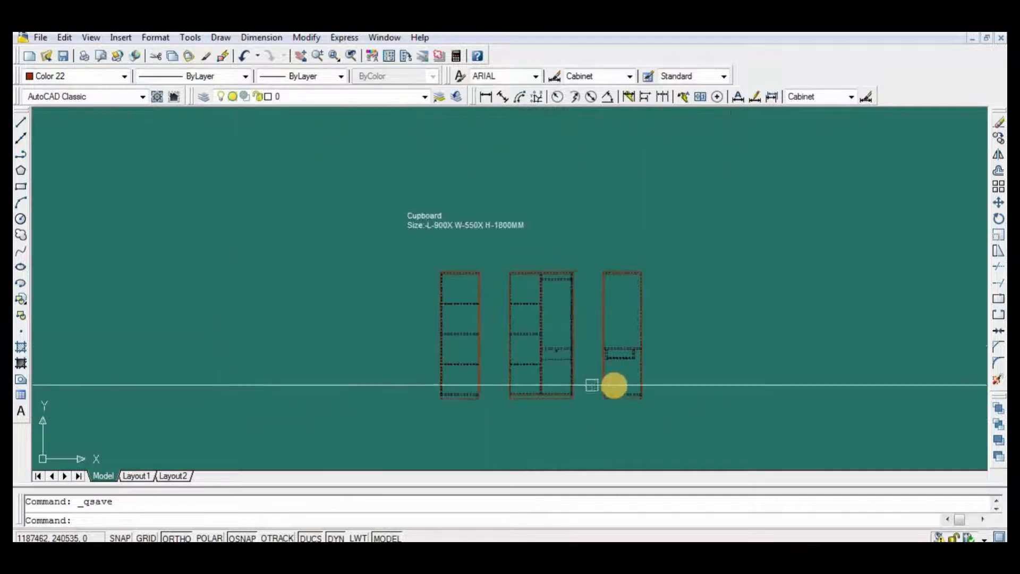
scroll(612, 388, up, 3)
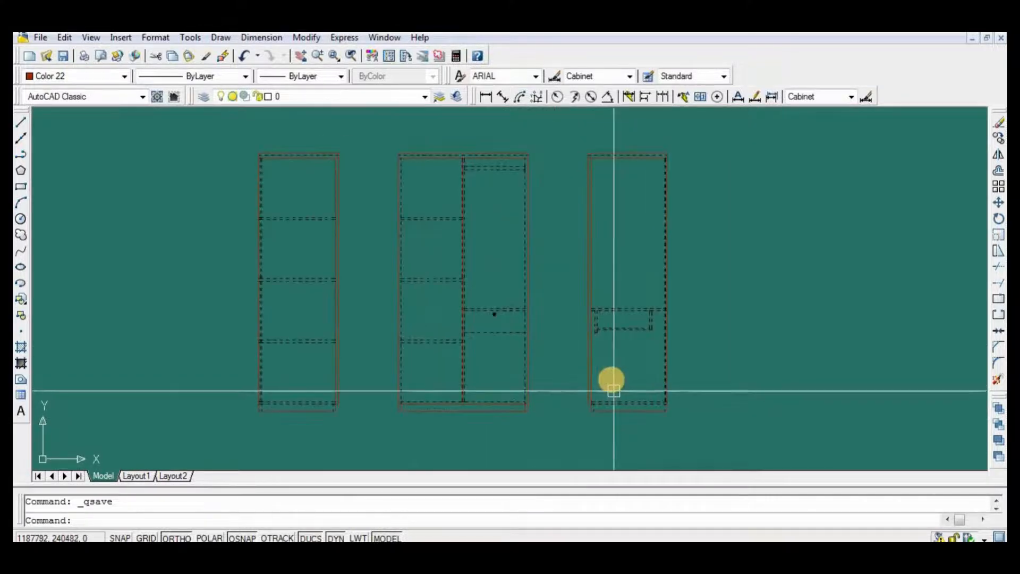
click(486, 96)
scroll(670, 387, up, 4)
click(659, 357)
scroll(647, 351, up, 2)
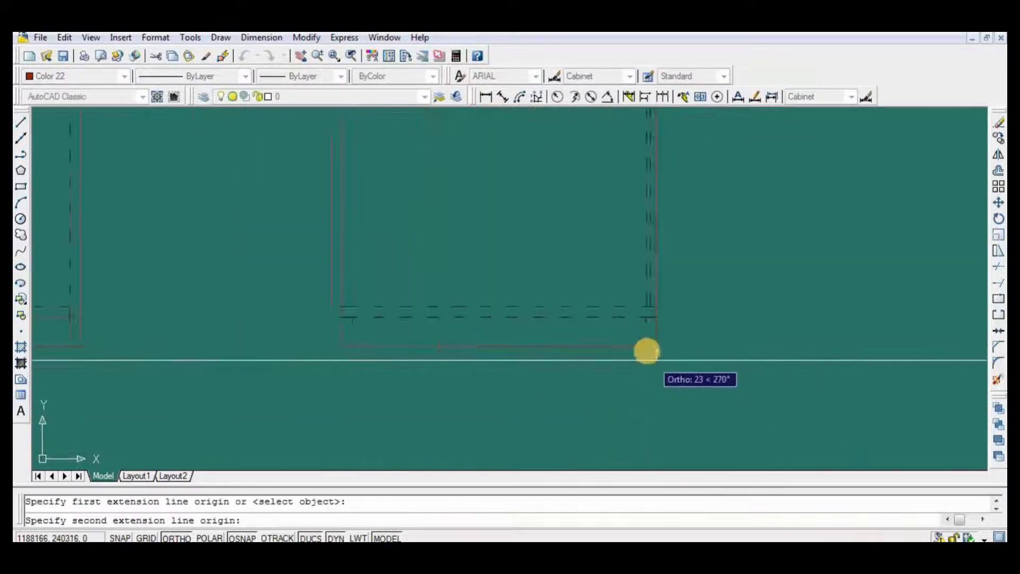
scroll(646, 372, up, 2)
click(647, 383)
click(646, 394)
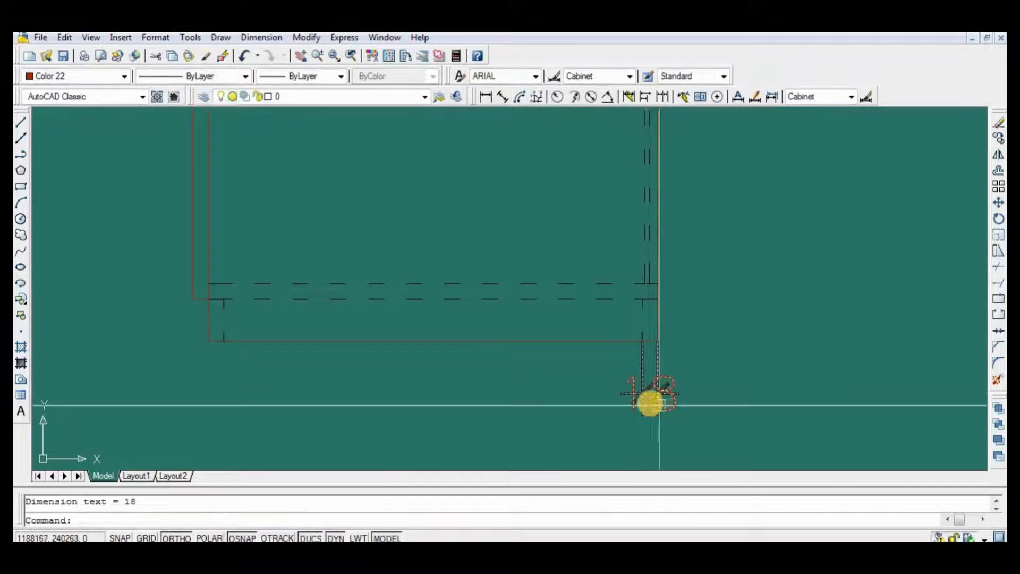
click(680, 380)
click(614, 416)
key(Delete)
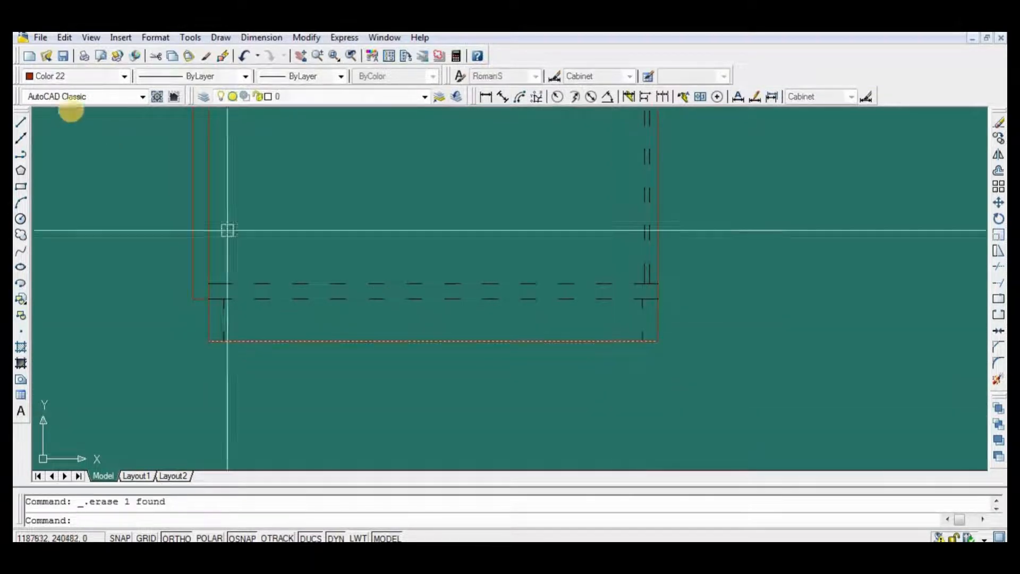
Set the current colour to ByLayer and add a linear dimension of the rear plinth board's thickness below the right side view
click(82, 78)
click(94, 94)
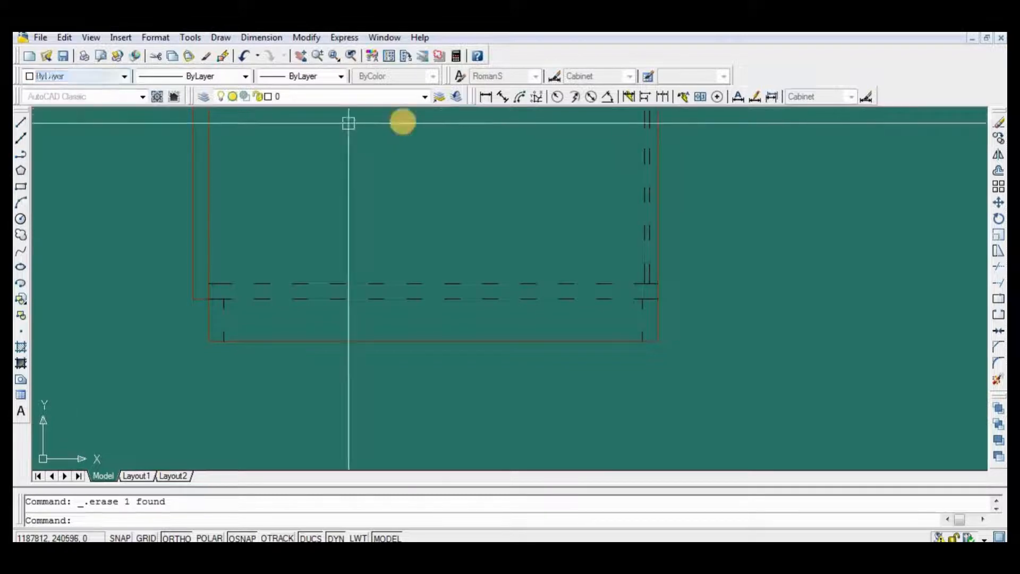
click(485, 96)
scroll(654, 356, up, 3)
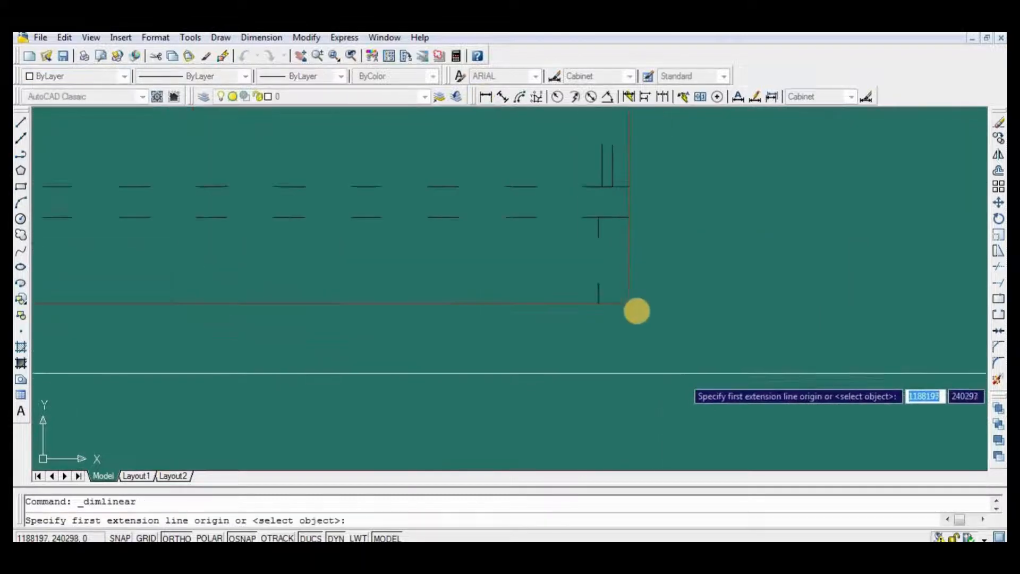
click(600, 311)
click(599, 304)
scroll(605, 355, down, 2)
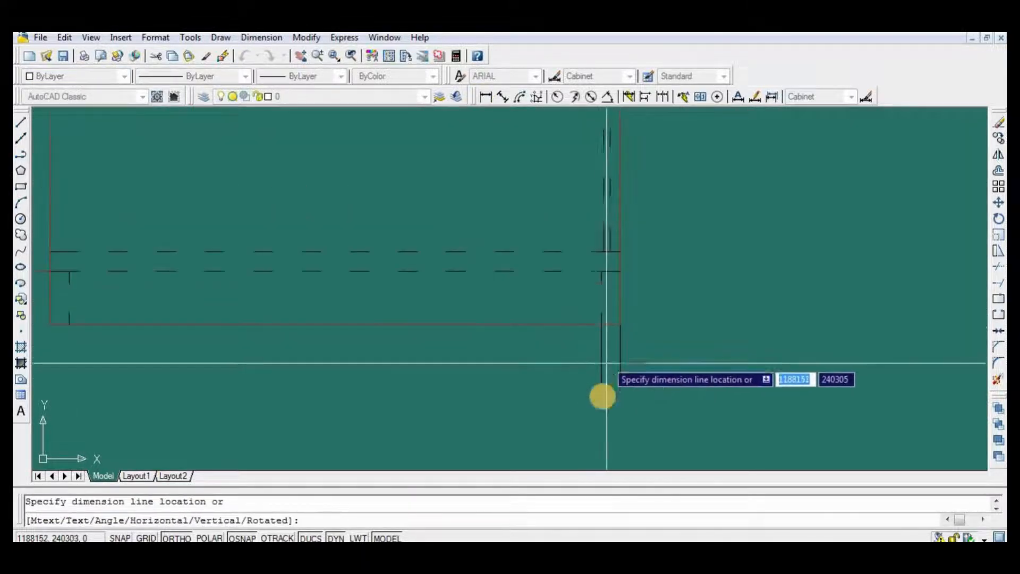
click(600, 400)
Continue the dimension chain along the right side view's base and across the front view's right side panel
middle_drag(641, 388, 654, 311)
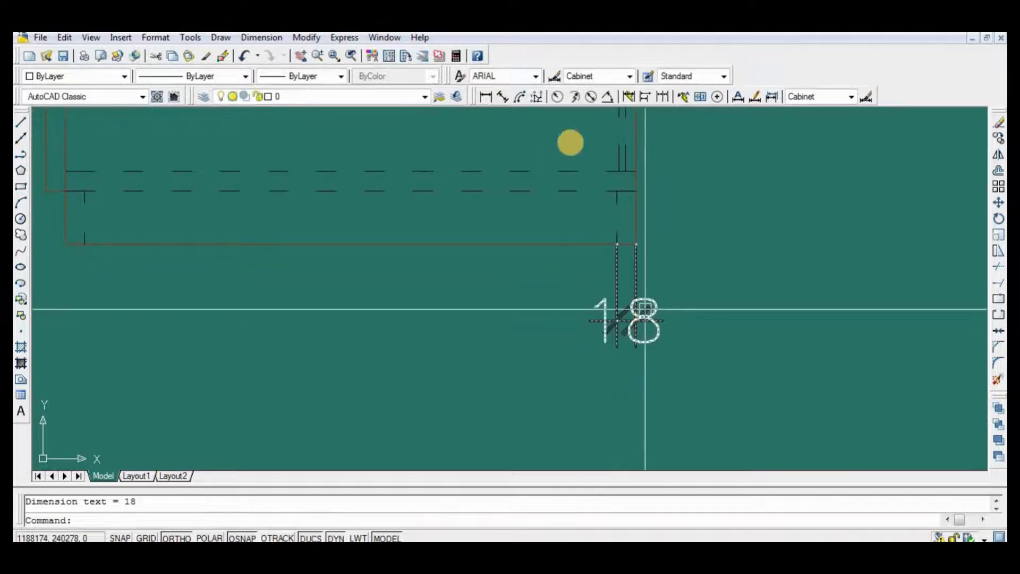
middle_drag(307, 316, 556, 310)
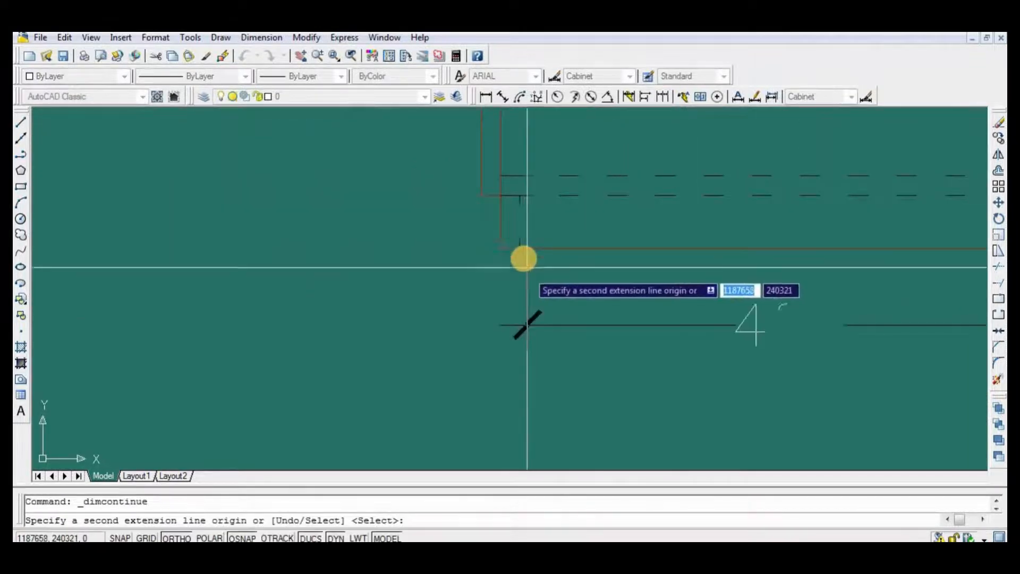
click(520, 249)
scroll(638, 322, down, 4)
scroll(223, 310, up, 4)
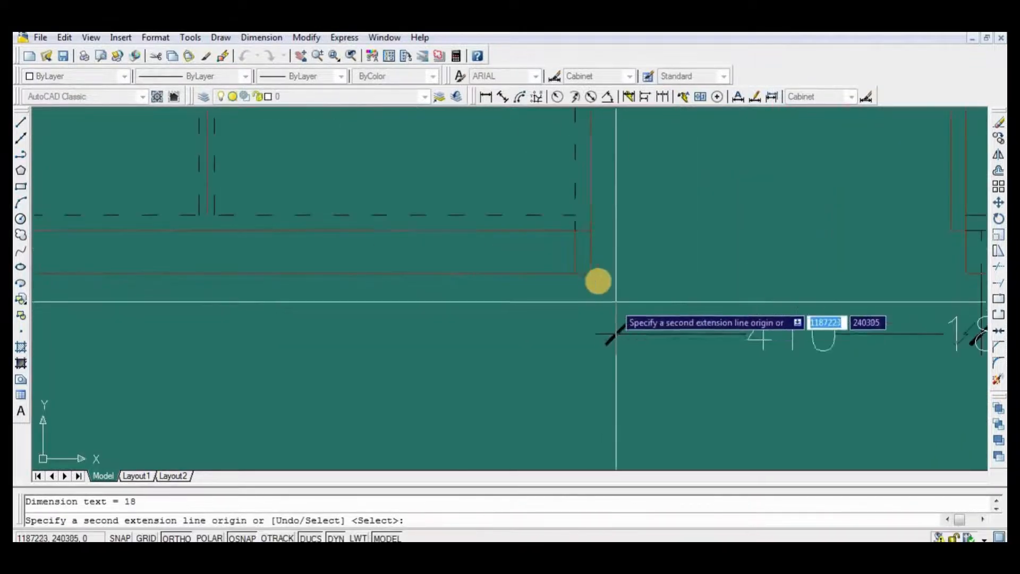
click(590, 273)
click(574, 273)
Continue the dimension chain across the front view's compartments, centre partition and left side panel
middle_drag(232, 298, 472, 291)
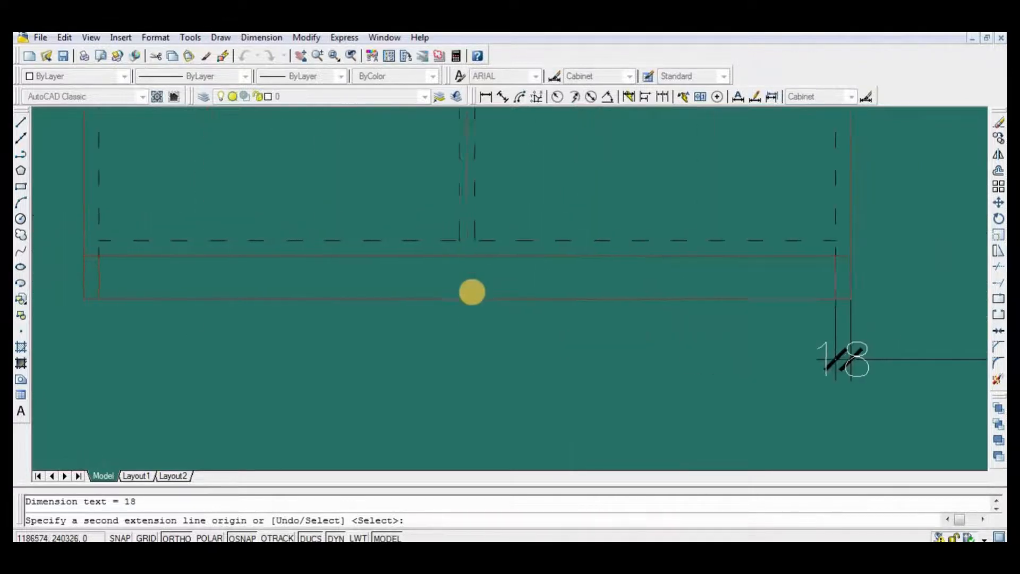
click(446, 245)
click(458, 243)
middle_drag(328, 317, 458, 342)
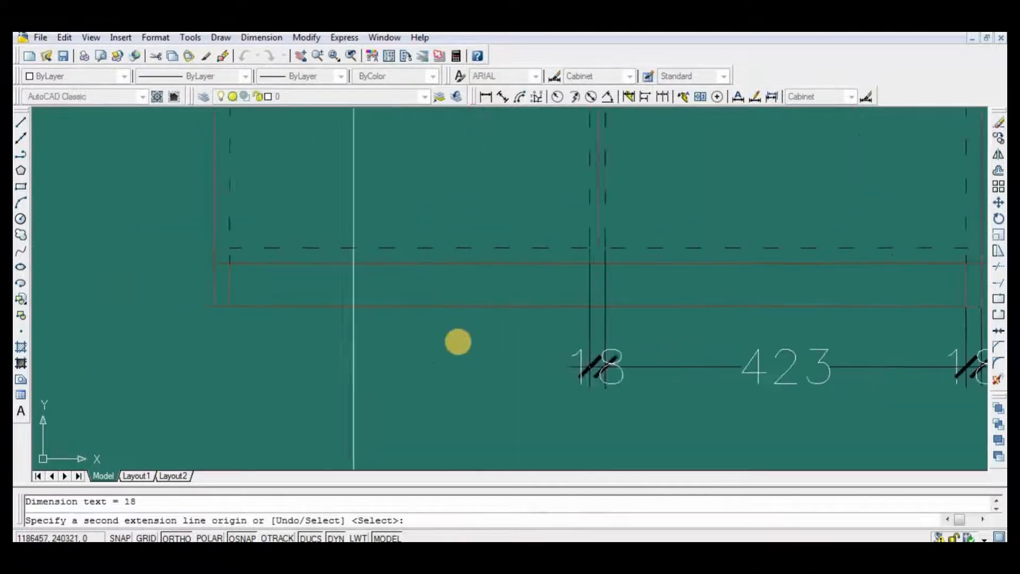
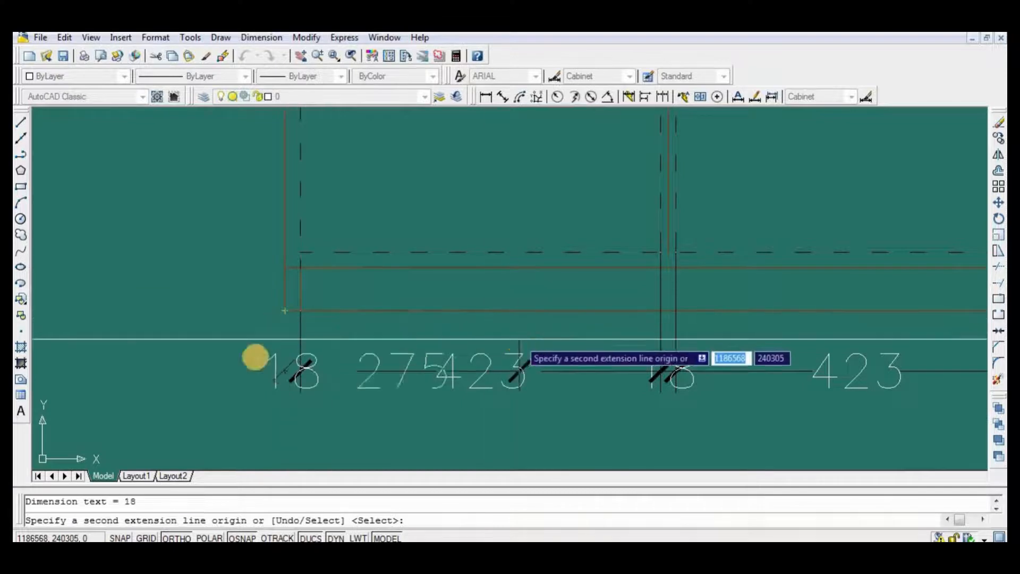
Continue the dimension chain along the left side view's base, covering both plinth boards and the space between them
scroll(255, 357, down, 3)
middle_drag(233, 351, 606, 344)
scroll(614, 343, up, 3)
click(699, 319)
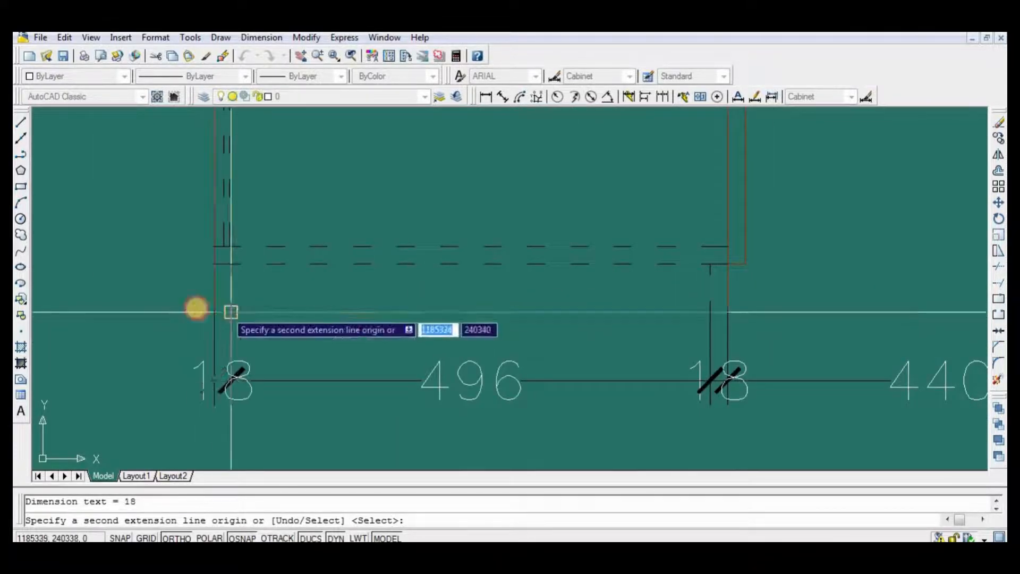
key(Return)
scroll(170, 325, down, 4)
scroll(526, 321, up, 3)
key(Return)
scroll(477, 291, up, 2)
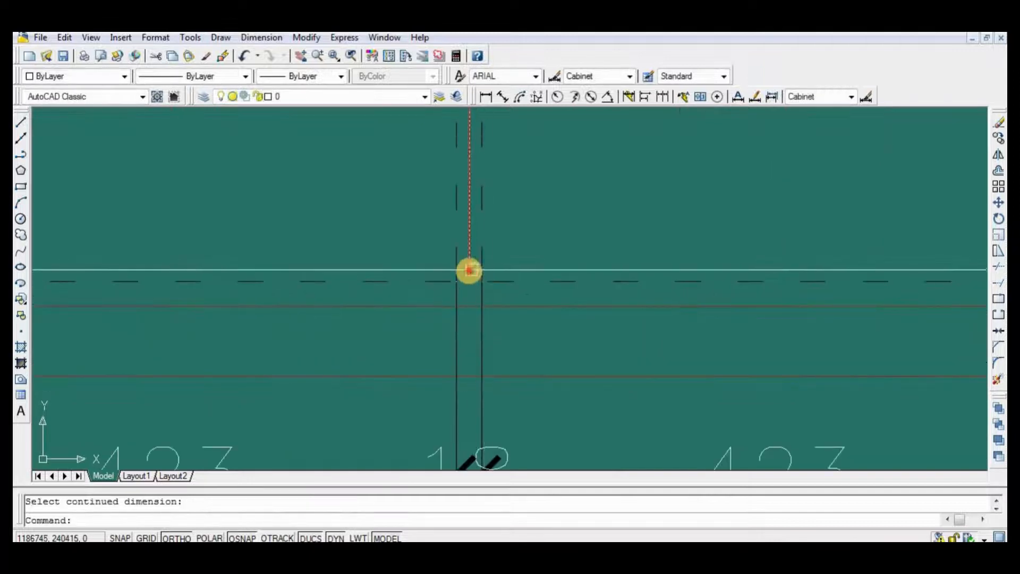
click(470, 281)
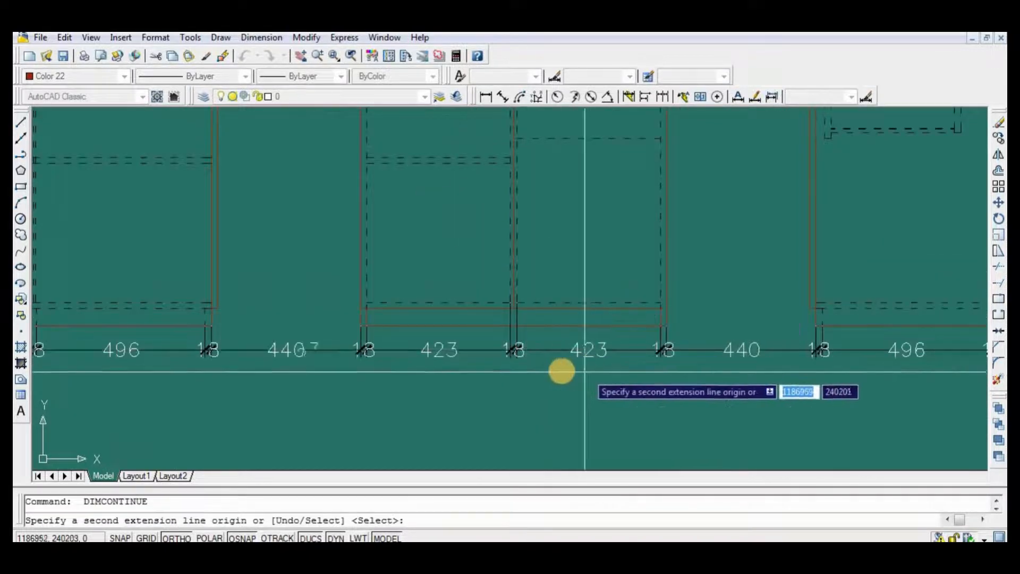
key(Return)
middle_drag(382, 345, 543, 333)
key(Return)
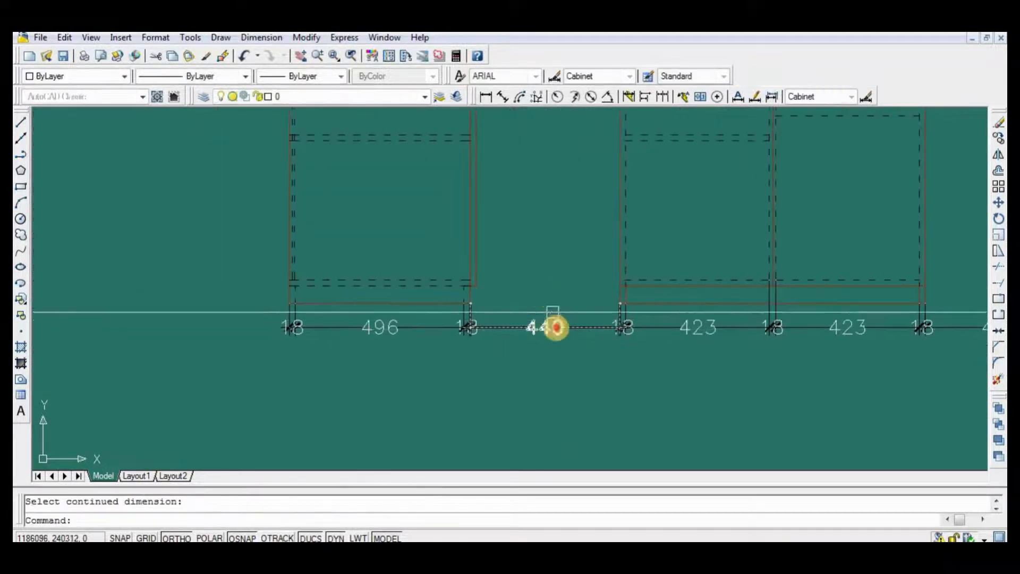
Erase the two 440 dimensions that span the gaps between the three views
click(555, 314)
click(543, 340)
middle_drag(597, 360, 425, 370)
click(797, 365)
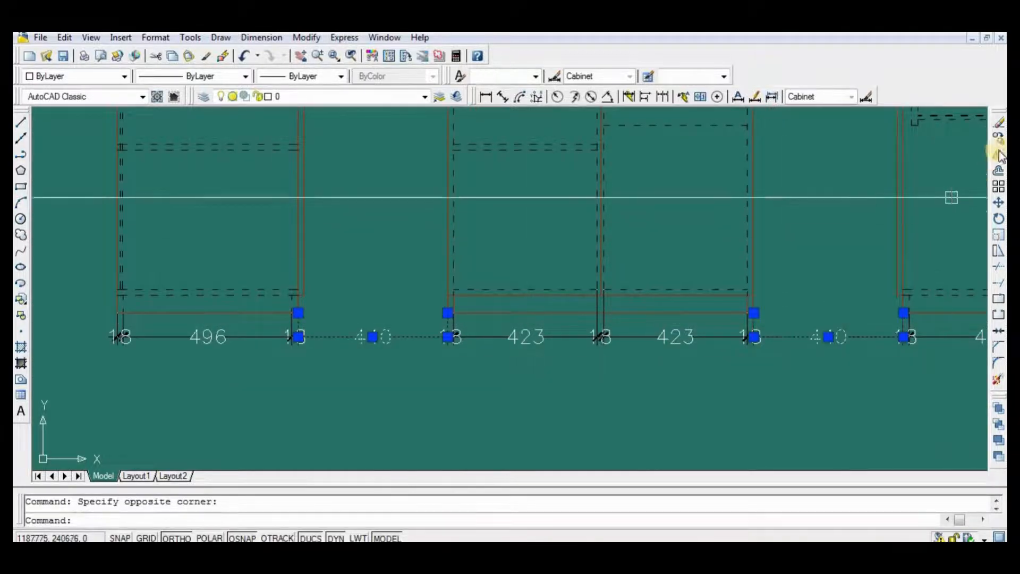
click(999, 123)
Move the whole row of bottom dimensions straight down, away from the three views
text(m)
key(Return)
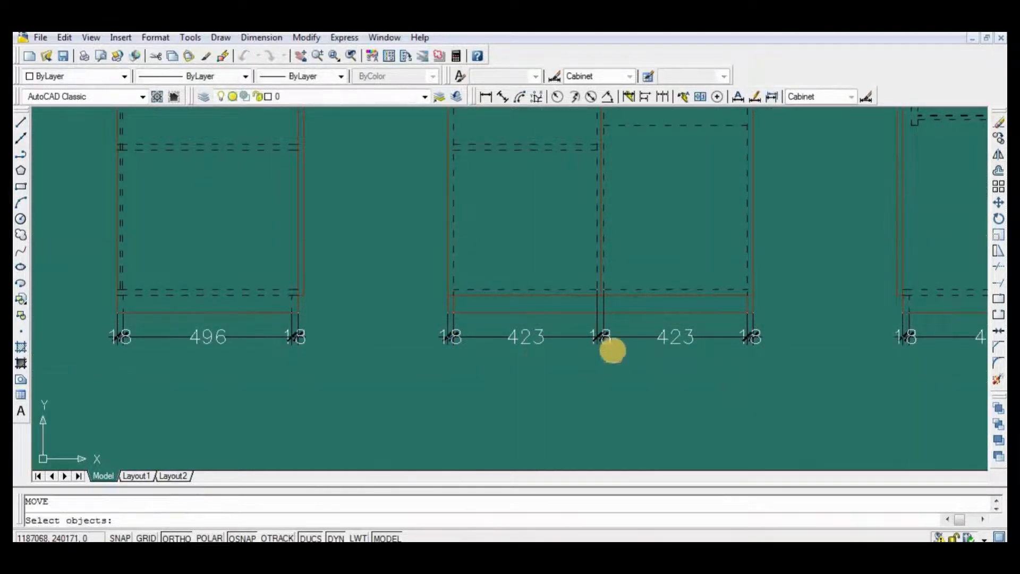
scroll(611, 349, down, 1)
click(933, 337)
click(422, 406)
key(Return)
click(422, 406)
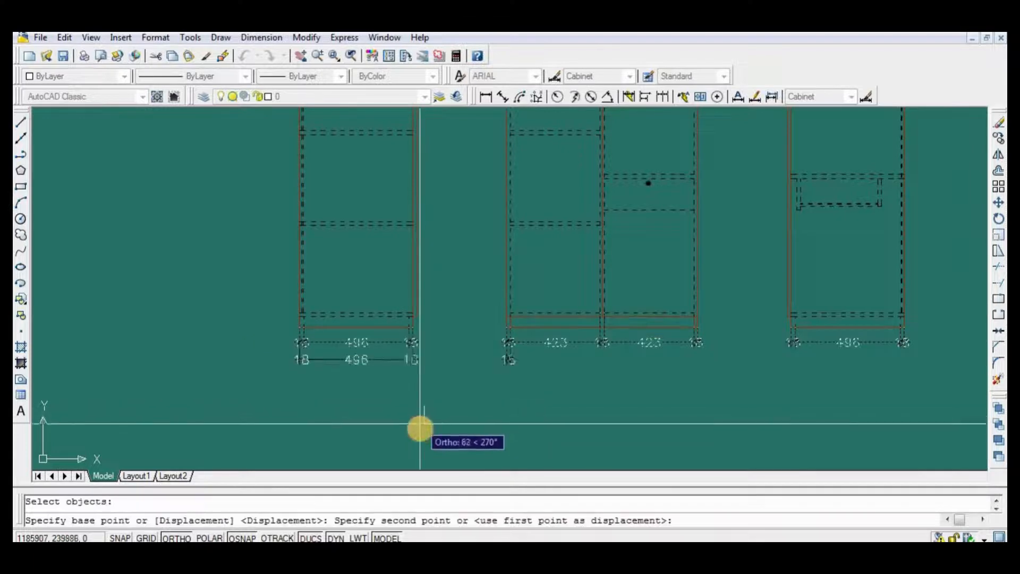
click(421, 426)
Draw a horizontal guide line below the front view along the upper ends of the side panel dimensions' extension lines
middle_drag(642, 406, 592, 424)
text(l)
key(Return)
scroll(596, 415, up, 3)
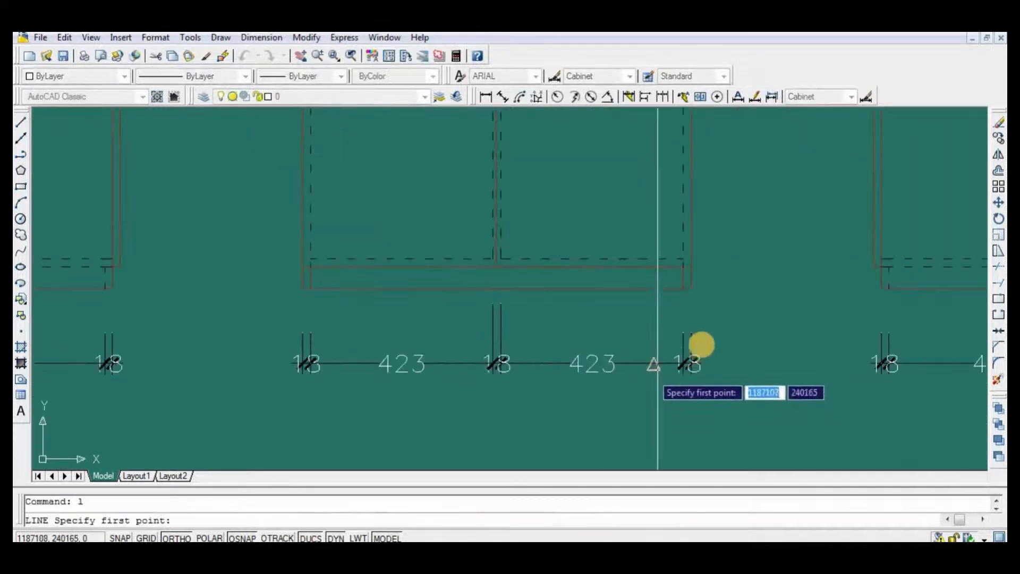
click(691, 333)
click(271, 334)
key(Return)
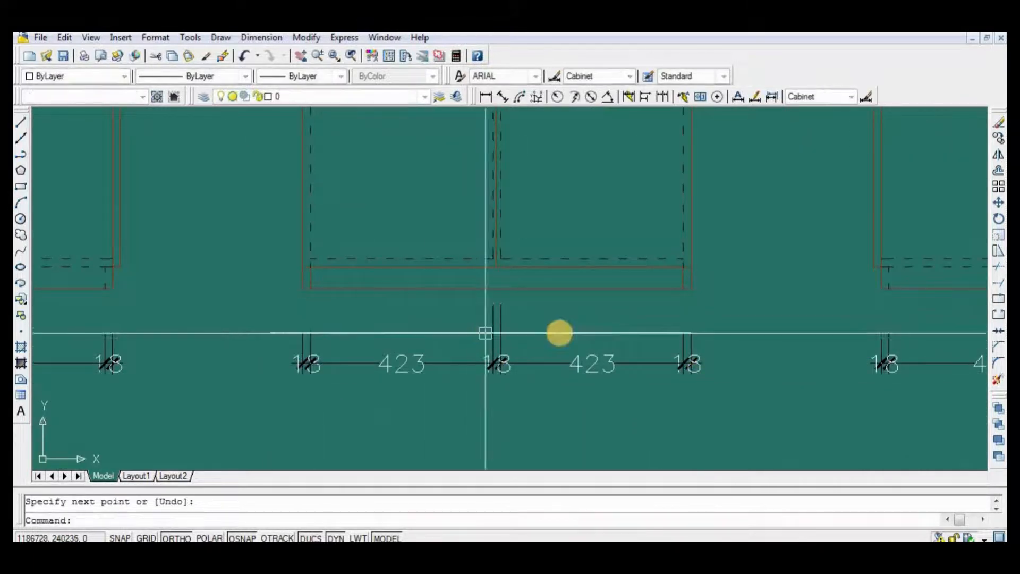
Try to move the centre partition's dimensions down to the guide line
text(m)
key(Return)
scroll(520, 287, up, 2)
scroll(519, 269, up, 2)
click(526, 268)
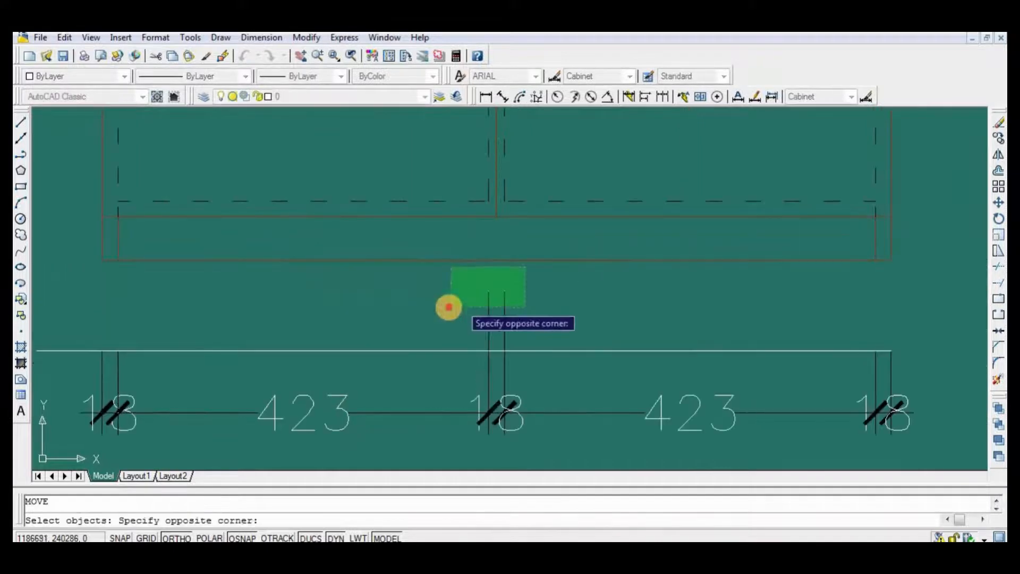
click(489, 292)
click(488, 348)
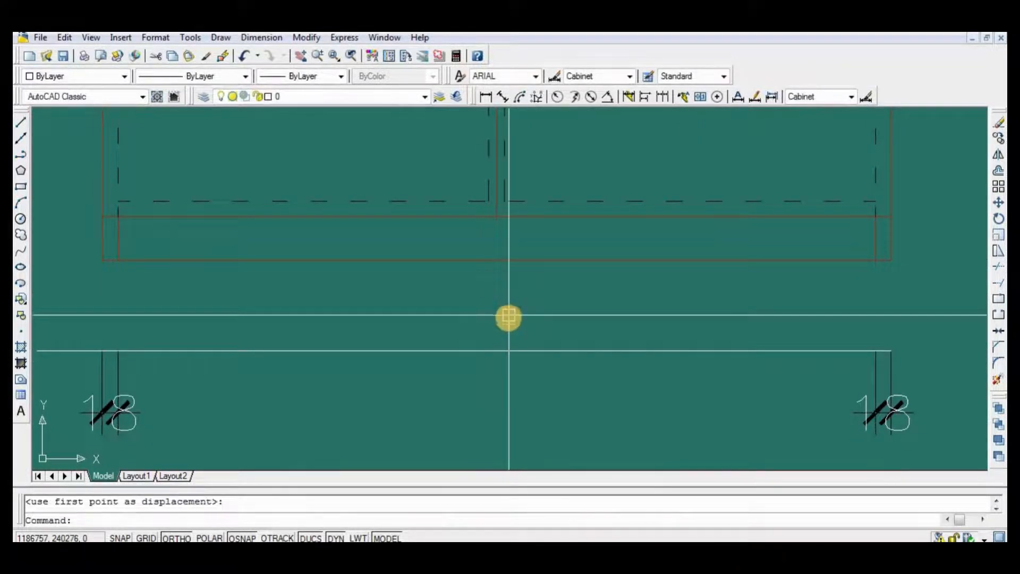
key(ctrl+z)
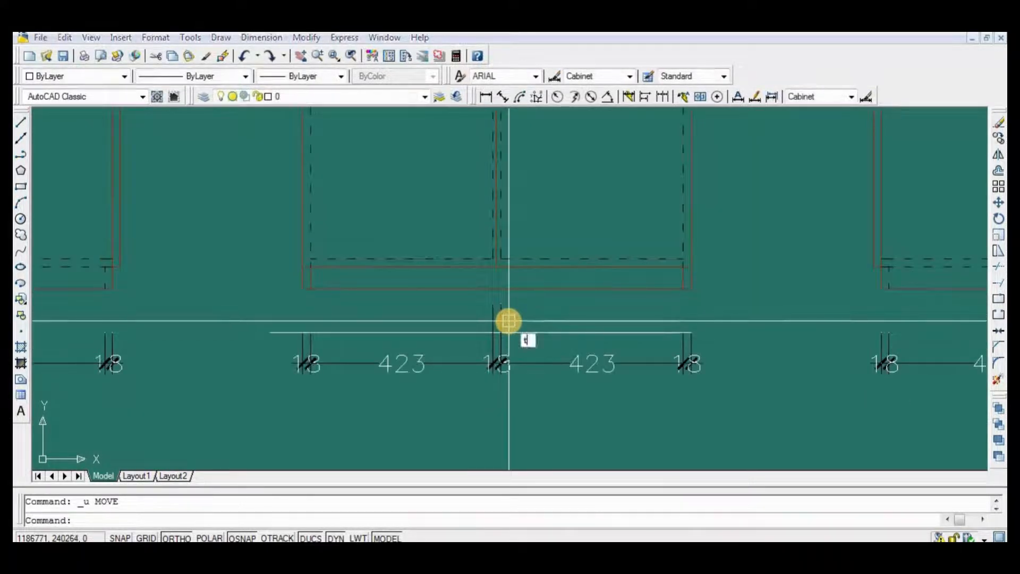
text(mt)
key(Return)
scroll(509, 314, up, 3)
key(Return)
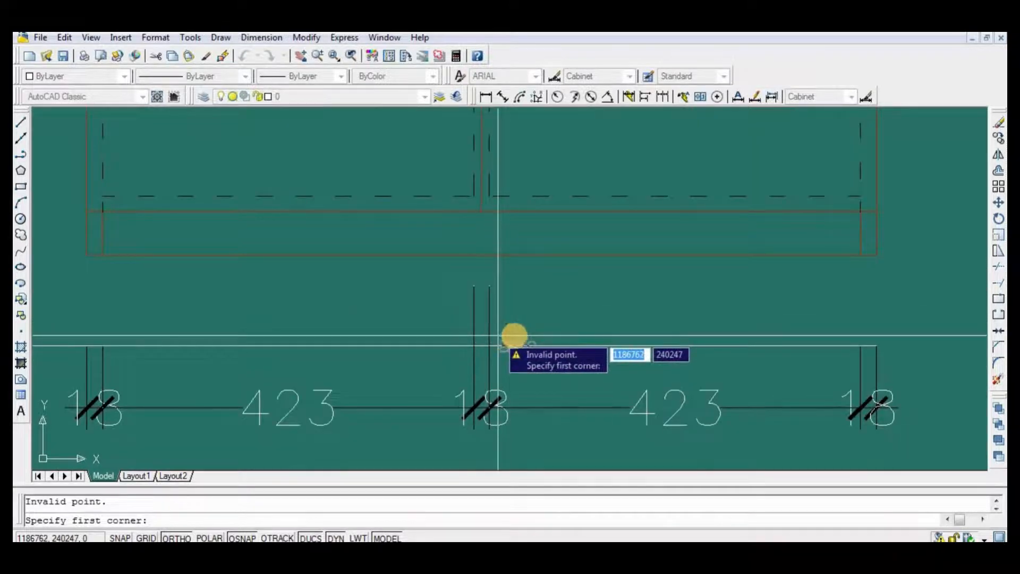
Save the drawing and stretch the centre partition dimension's extension lines down to the guide line
click(63, 56)
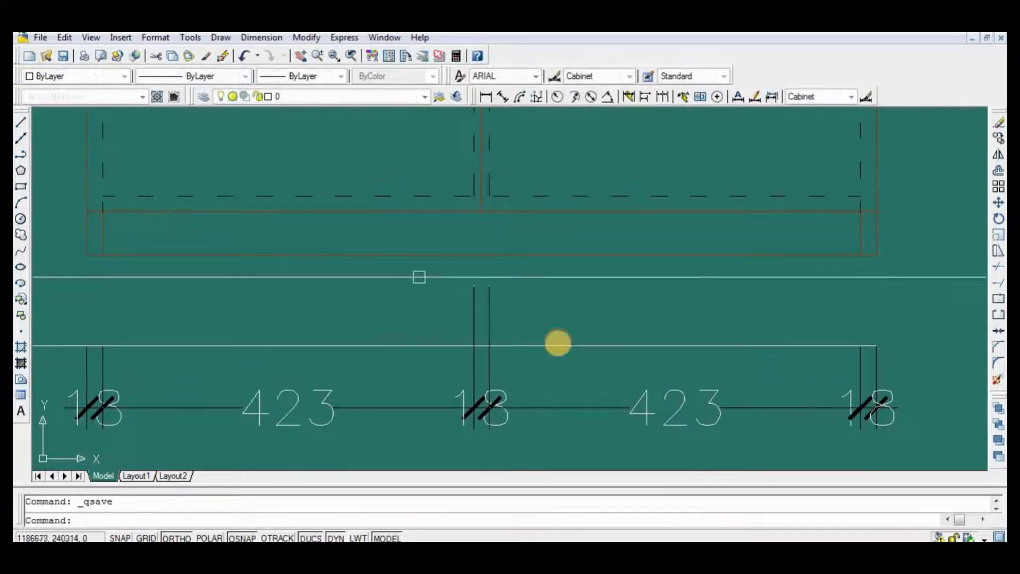
key(Return)
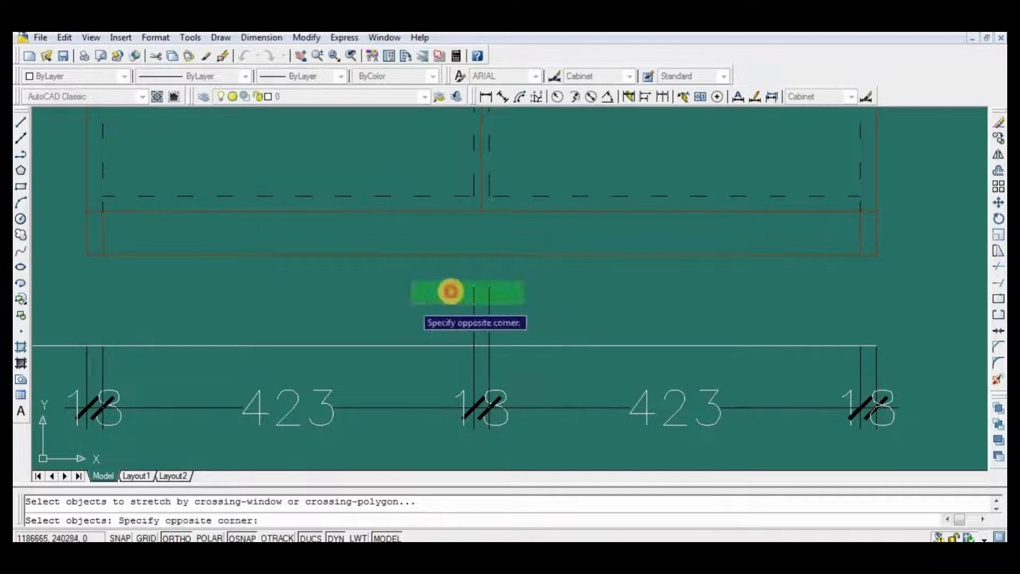
click(413, 304)
key(Return)
click(475, 287)
click(474, 345)
Finish stretching the centre partition dimension's extension lines to the guide line and erase the guide line
key(Return)
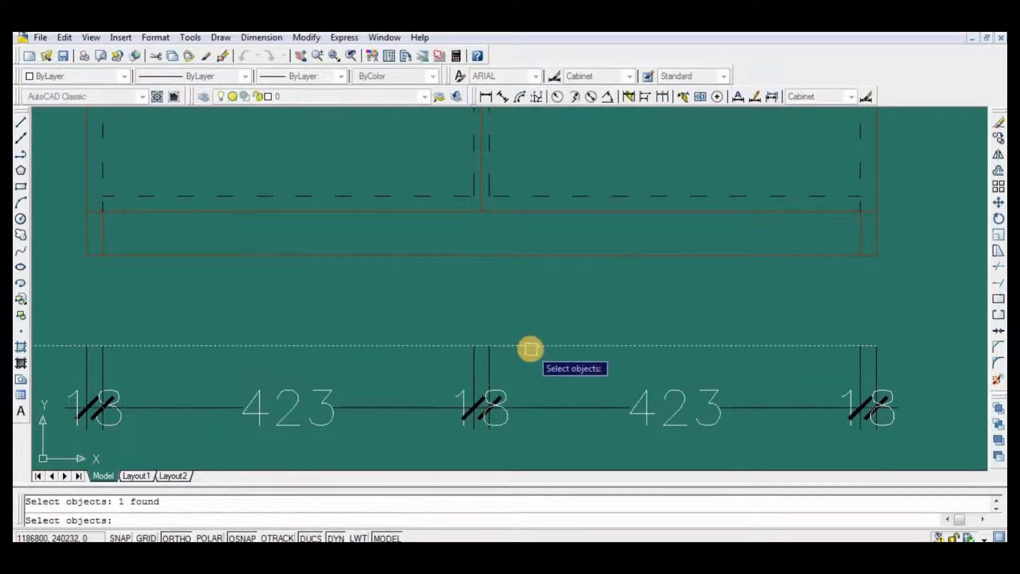
key(Return)
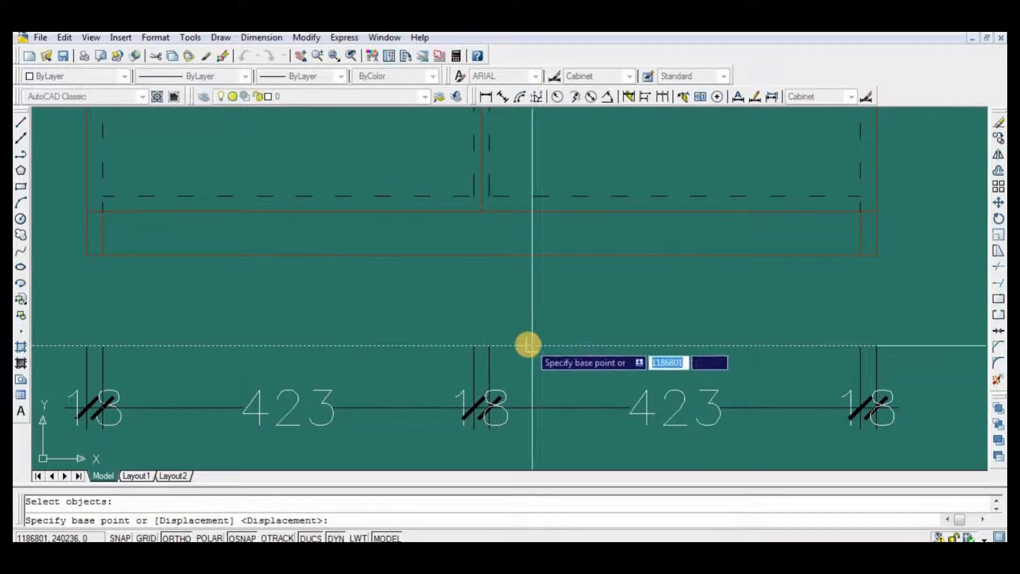
key(Return)
key(Return)
click(529, 347)
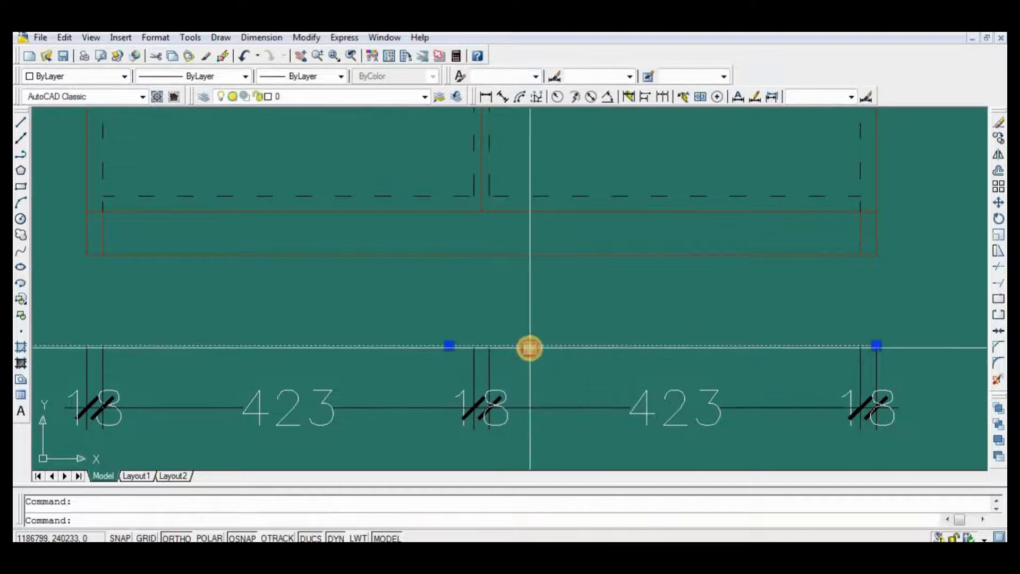
key(Delete)
scroll(561, 334, down, 2)
middle_drag(674, 372, 592, 358)
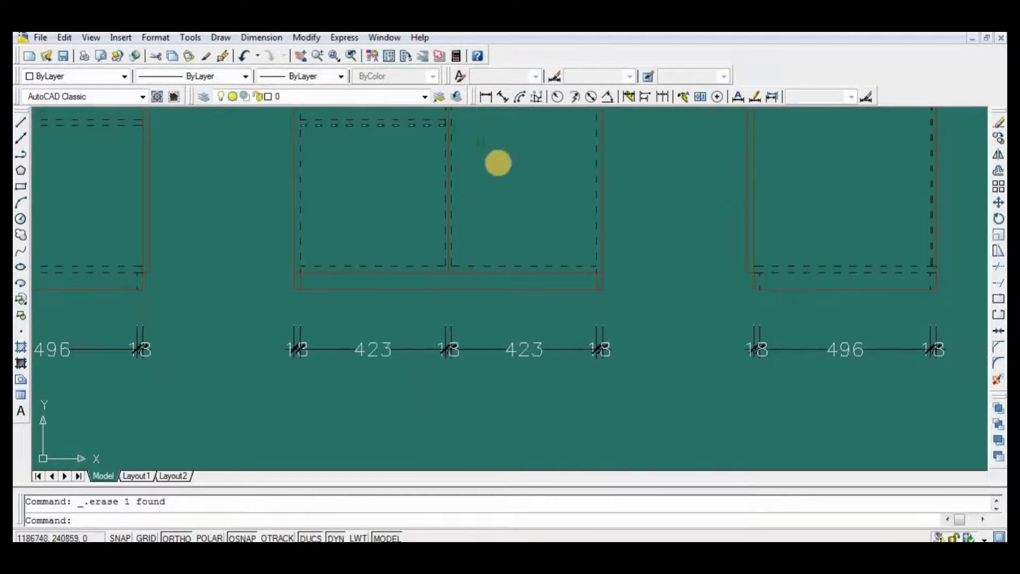
Move the whole row of bottom dimensions straight up, closer to the three views
scroll(509, 275, down, 1)
text(m)
key(Return)
click(813, 309)
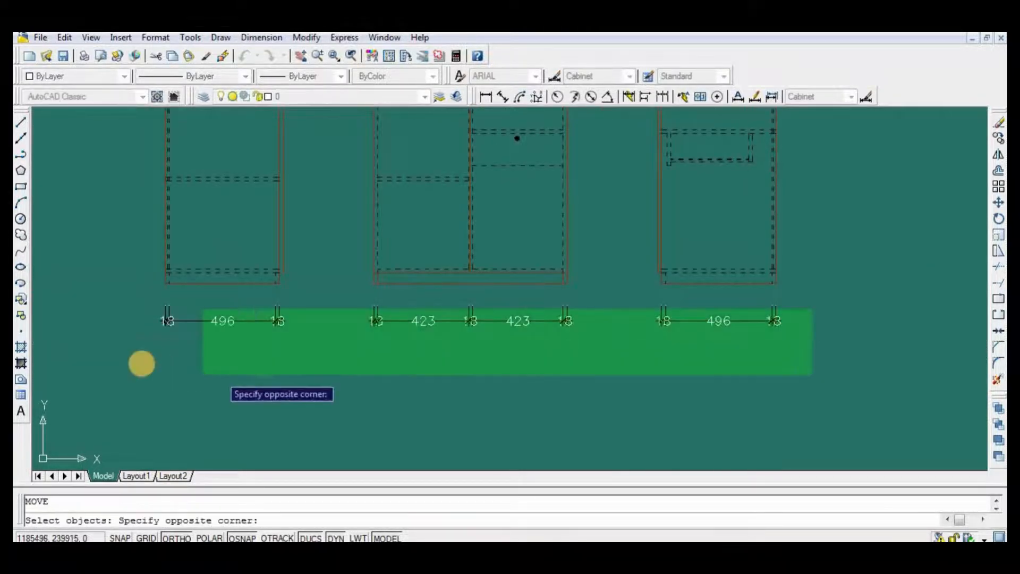
click(128, 326)
scroll(127, 325, up, 2)
scroll(127, 327, up, 1)
key(Return)
click(112, 320)
click(114, 287)
Add a linear dimension for the right side view's overall width just below its first dimension row
middle_drag(603, 307, 469, 316)
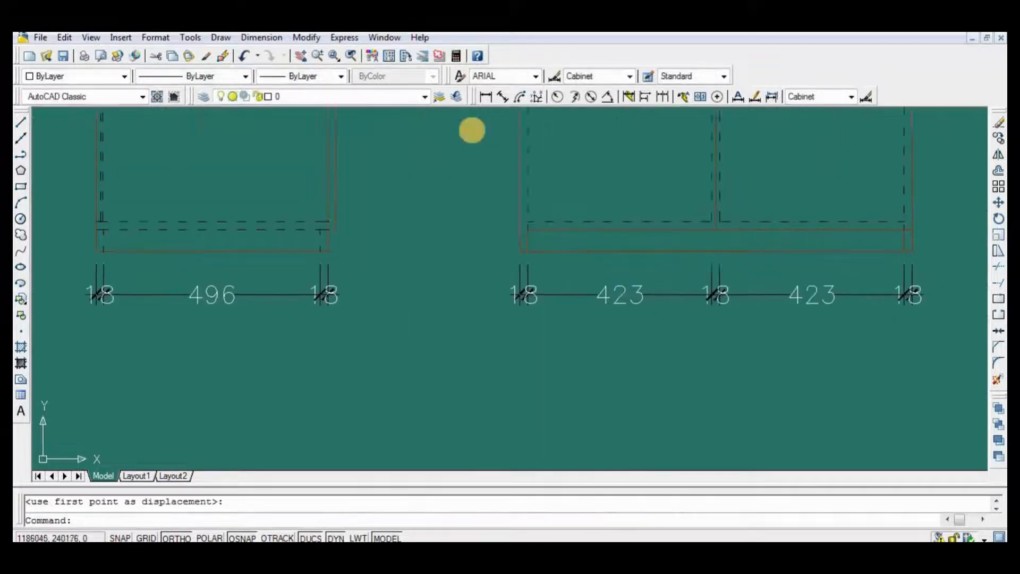
click(486, 97)
middle_drag(722, 312, 305, 326)
scroll(845, 341, up, 2)
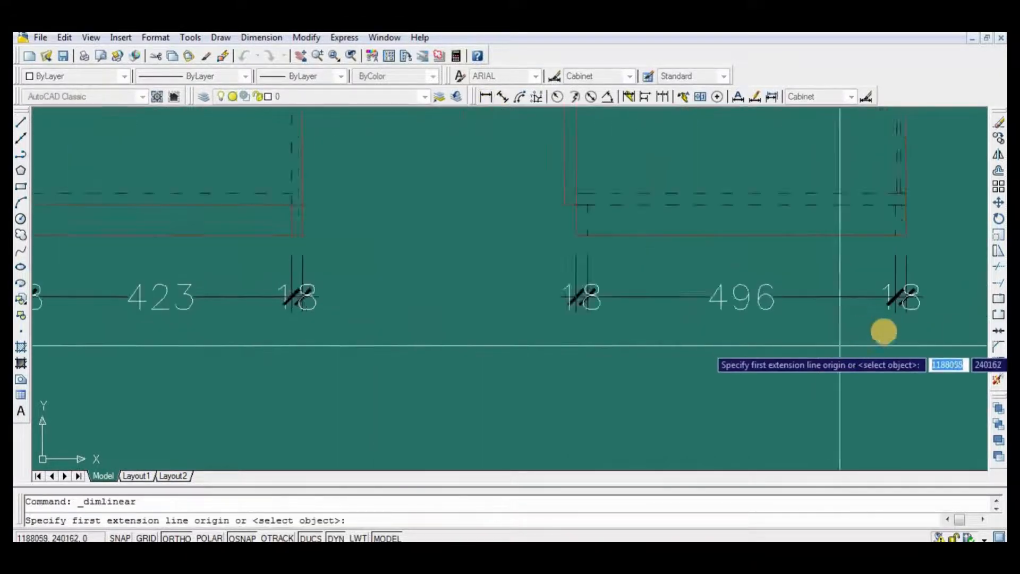
click(929, 301)
click(459, 300)
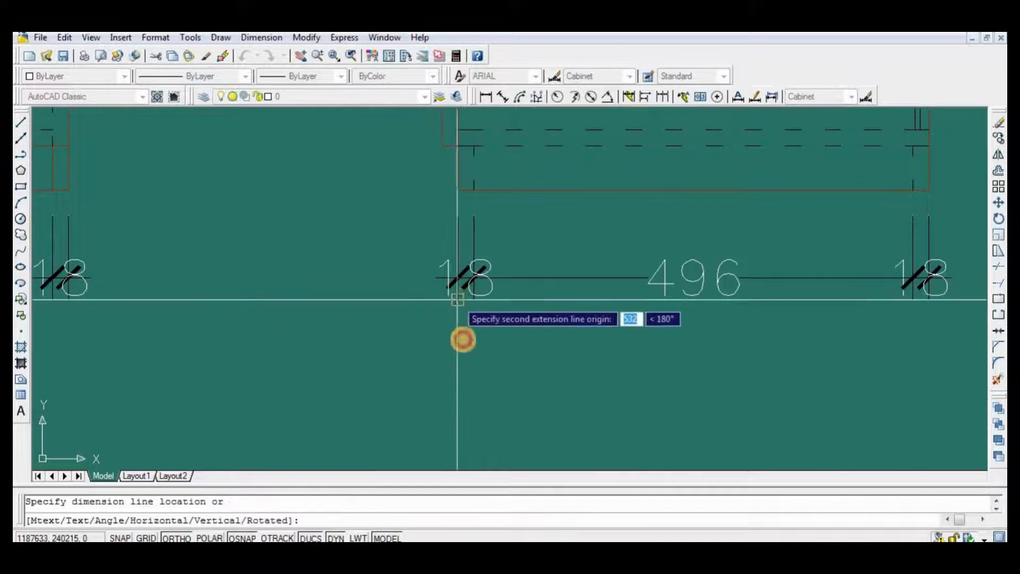
click(460, 339)
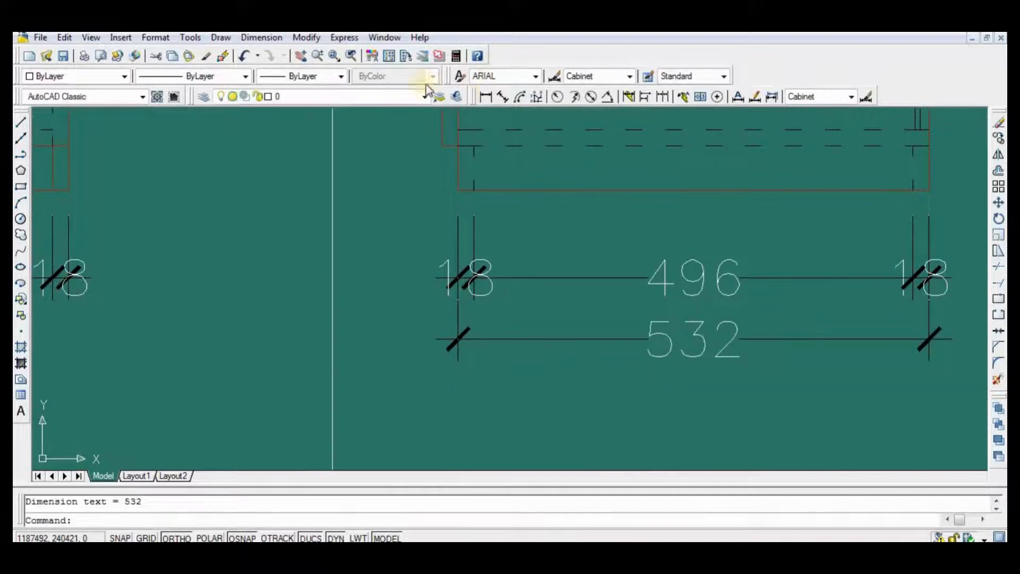
Continue the overall dimension row leftwards across the gaps, both halves of the front view and the full left side view
click(661, 96)
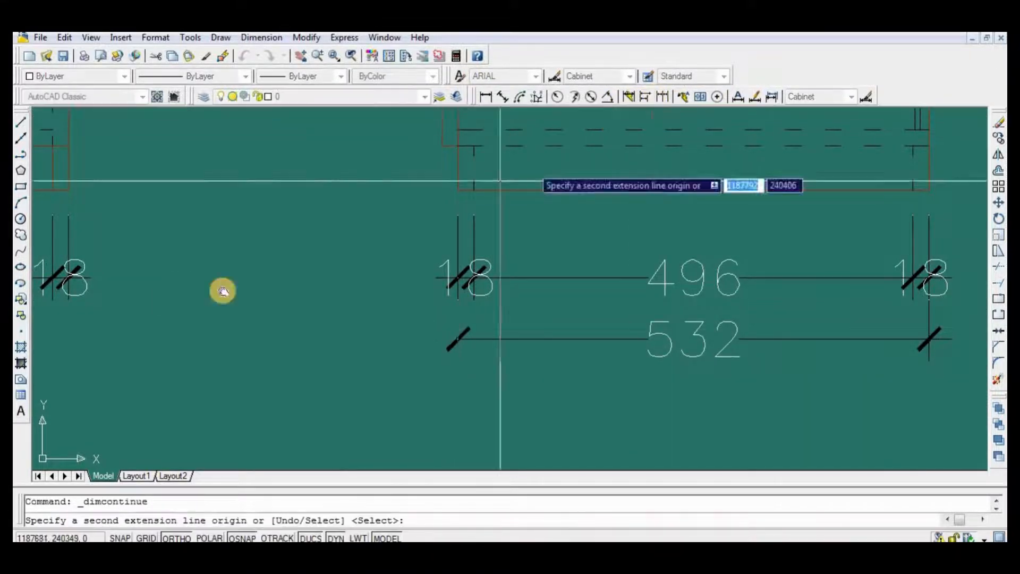
middle_drag(82, 319, 512, 326)
scroll(492, 322, up, 2)
click(492, 303)
mouse_move(173, 340)
middle_down()
mouse_move(730, 369)
mouse_move(775, 422)
mouse_move(797, 303)
middle_up()
scroll(774, 256, up, 3)
click(774, 256)
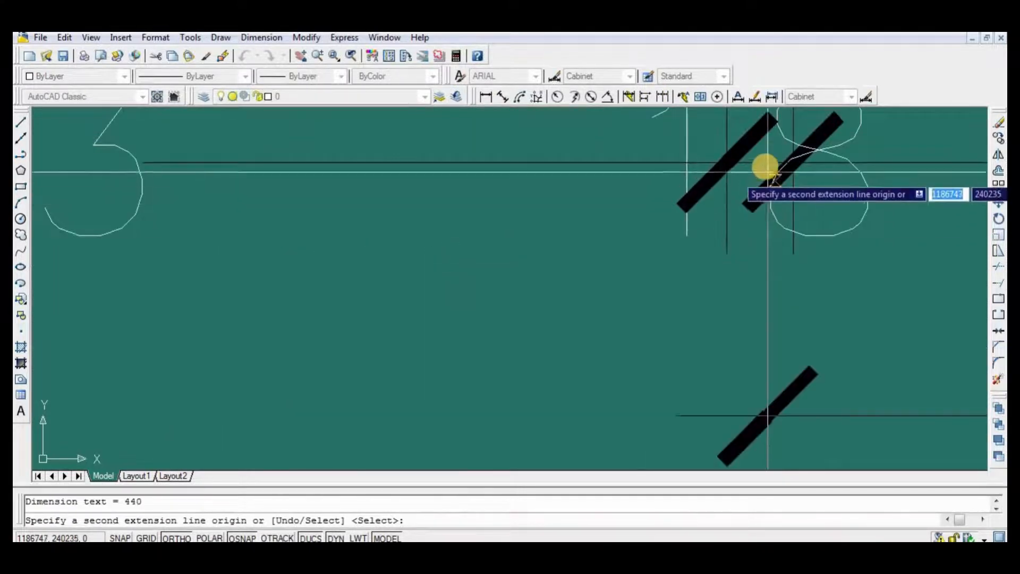
scroll(723, 370, down, 5)
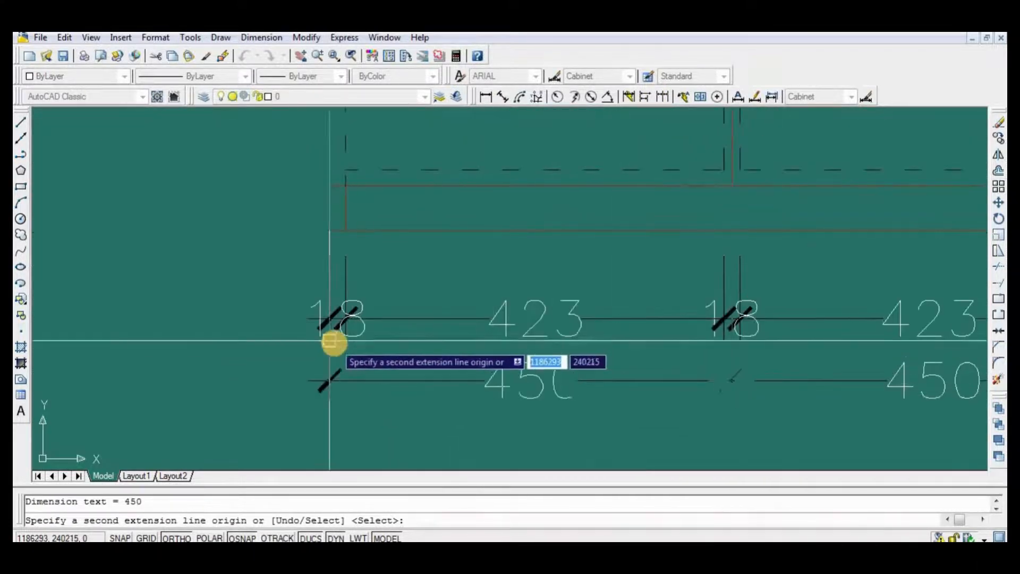
scroll(975, 394, down, 3)
scroll(823, 403, up, 3)
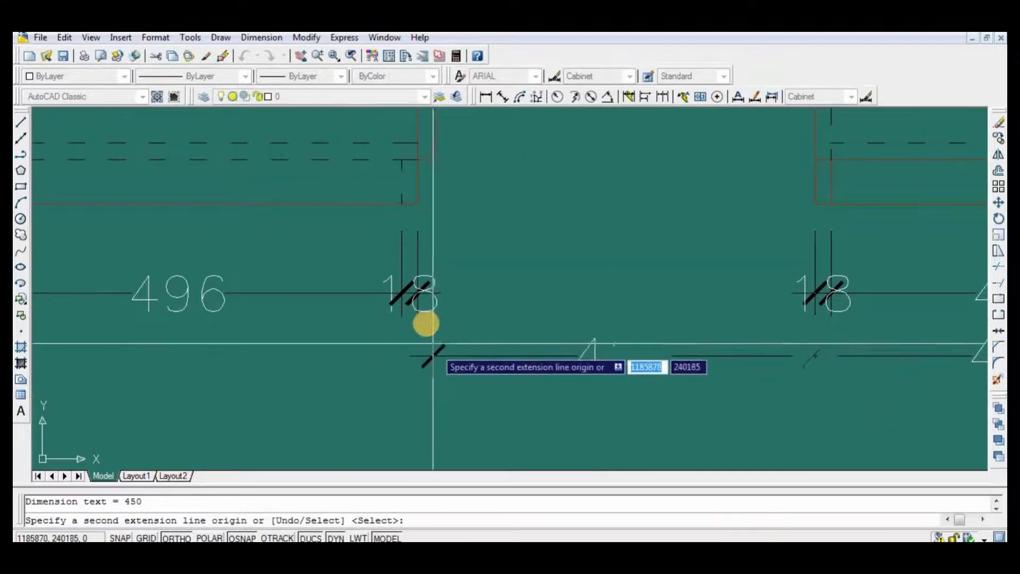
click(418, 316)
middle_drag(173, 353, 565, 355)
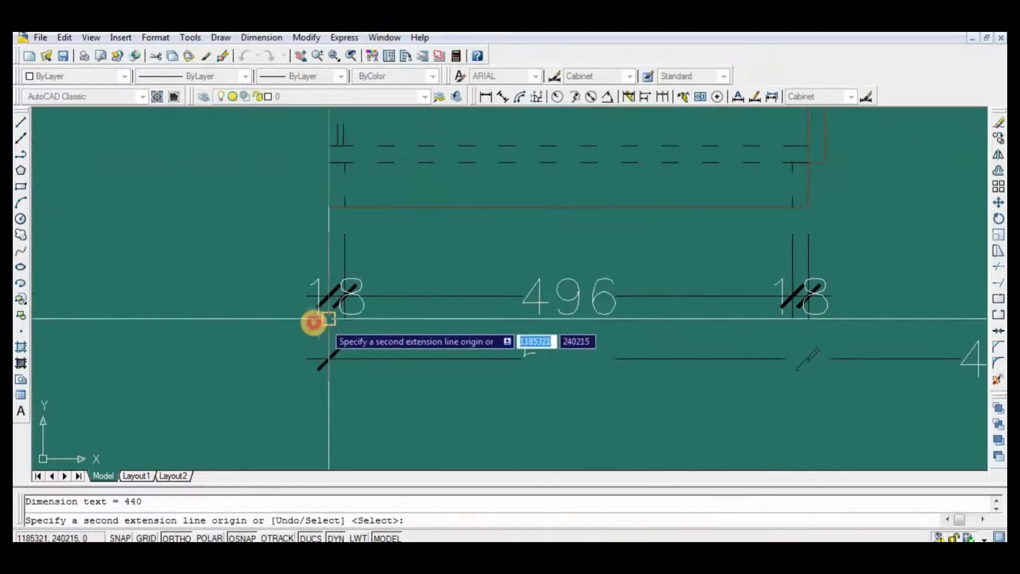
key(Return)
scroll(314, 321, down, 5)
key(Return)
Erase the two dimensions spanning the empty gaps between the front view and the side views
click(501, 387)
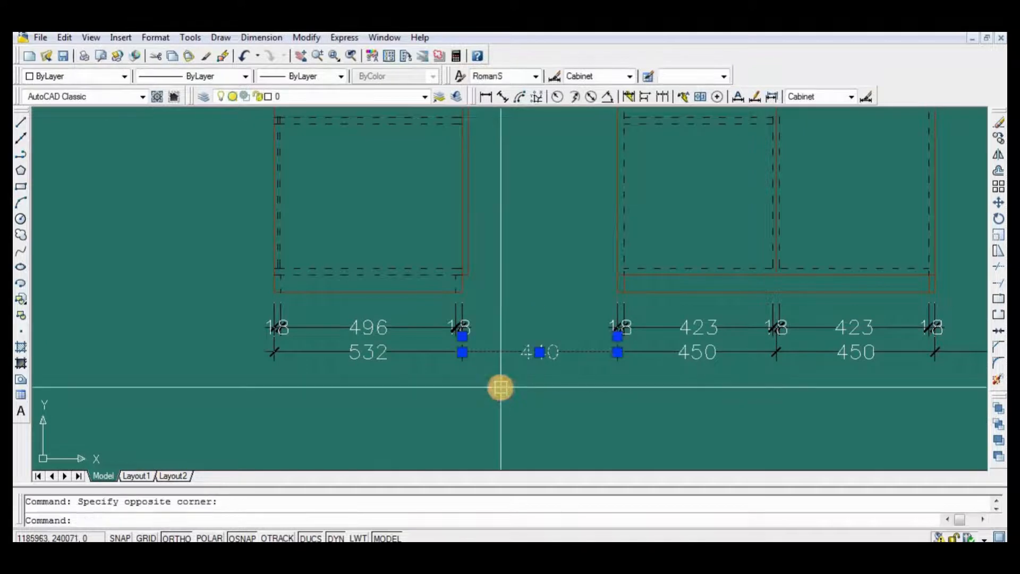
key(Delete)
mouse_move(793, 391)
middle_down()
mouse_move(330, 447)
mouse_move(403, 449)
middle_up()
click(581, 444)
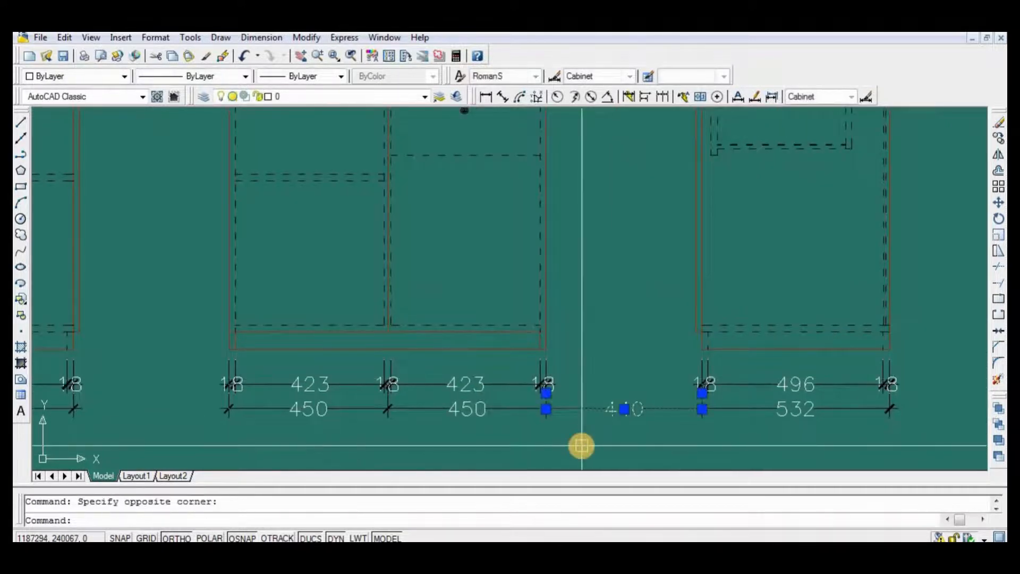
key(Delete)
Draw a circle with a radius of 12.5 inside the upper part of the right side view
scroll(708, 353, down, 5)
scroll(590, 244, up, 6)
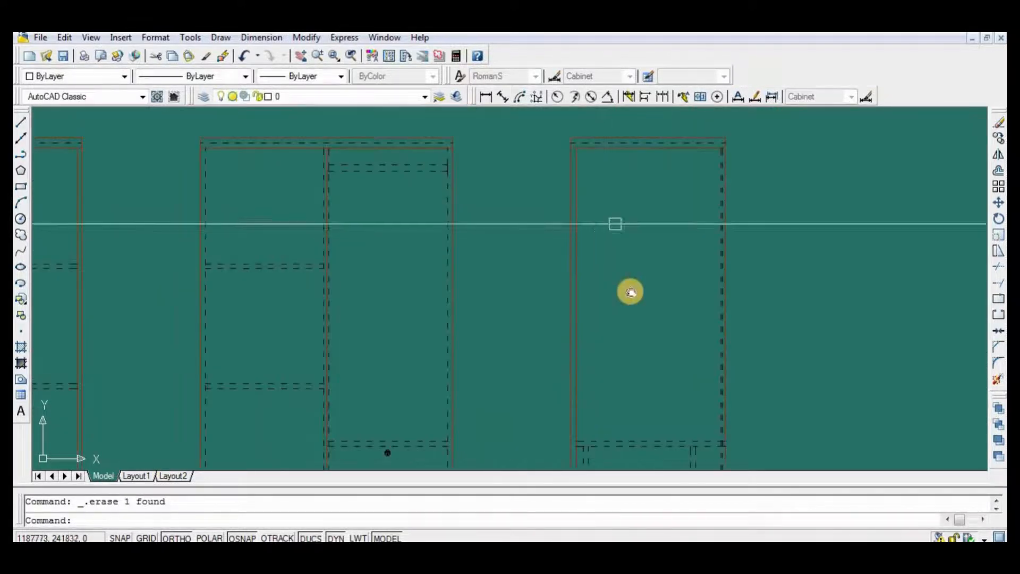
middle_drag(631, 292, 660, 299)
text(c)
key(Return)
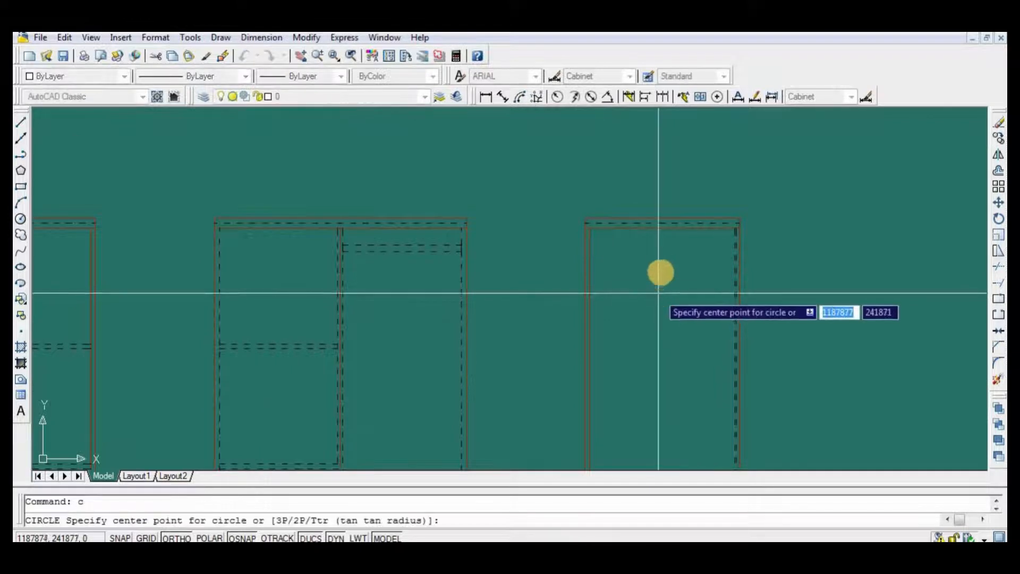
key(Return)
click(661, 255)
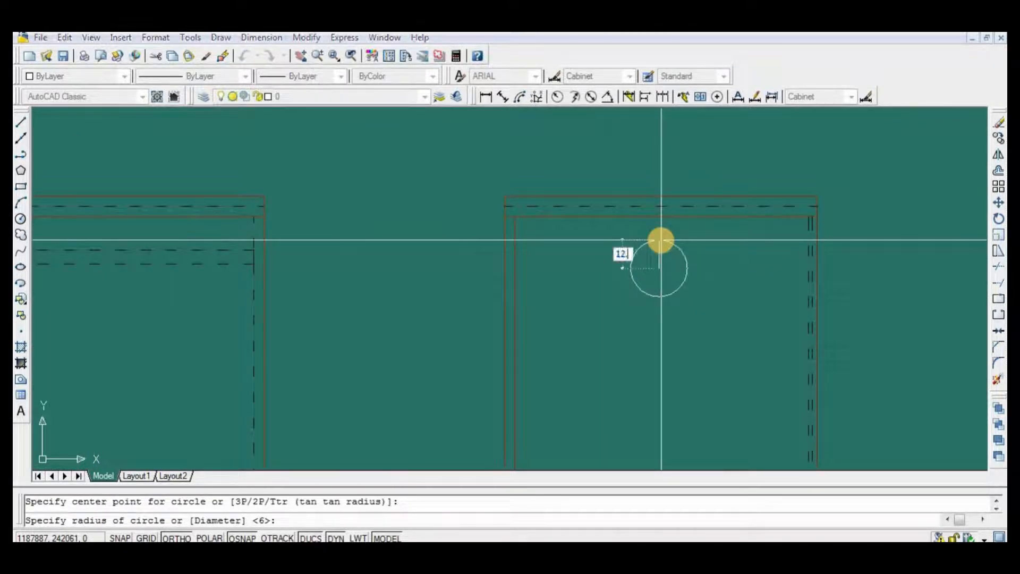
text(12.5)
key(Return)
Draw a horizontal guide line from the upper edge of the front view's hanging rail across the right side view
text(l)
key(Return)
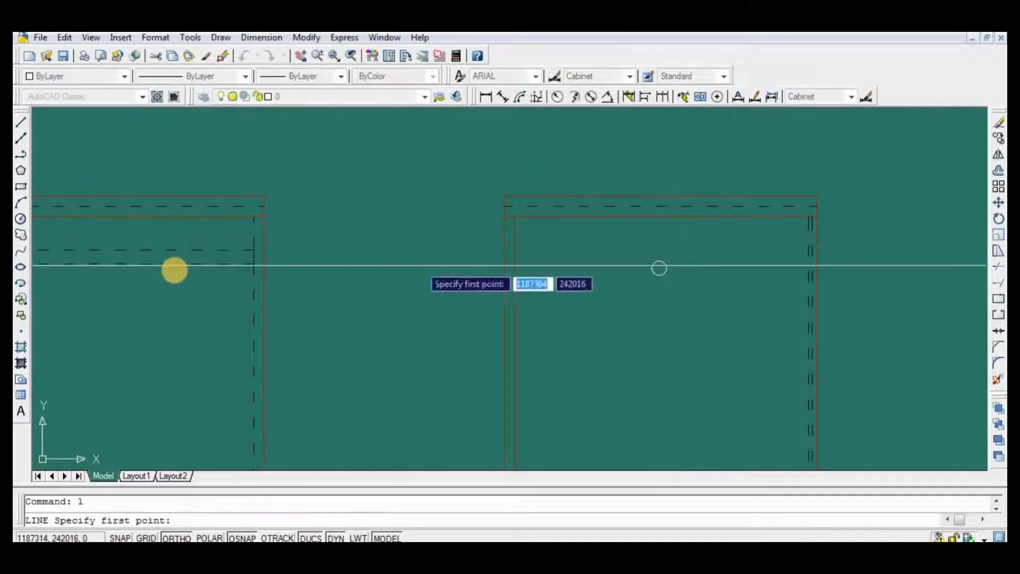
click(254, 213)
click(708, 302)
key(Return)
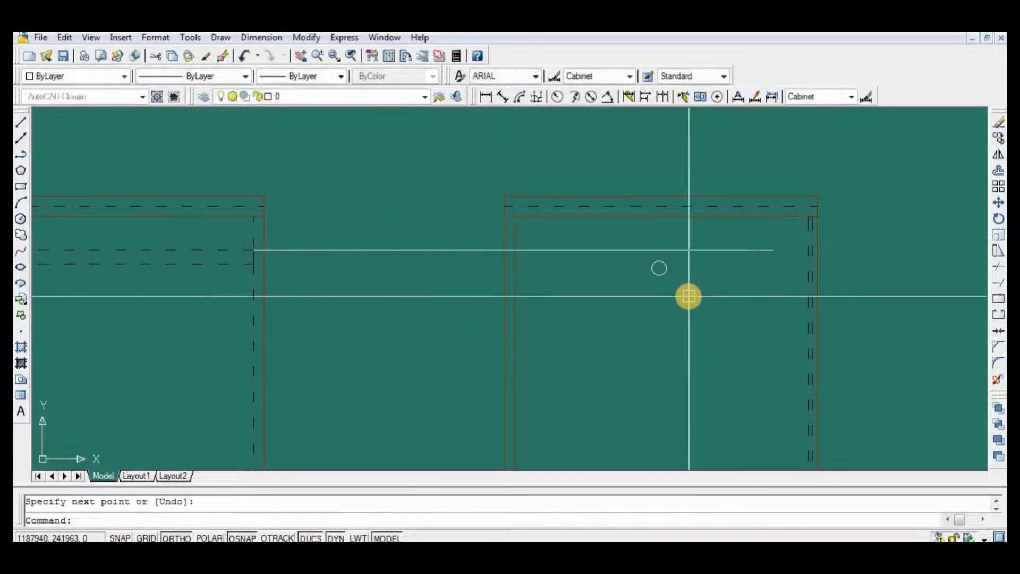
Move the circle straight up until its top touches the guide line, and erase the guide line
scroll(688, 292, up, 2)
text(m)
key(Return)
key(Return)
scroll(621, 252, up, 2)
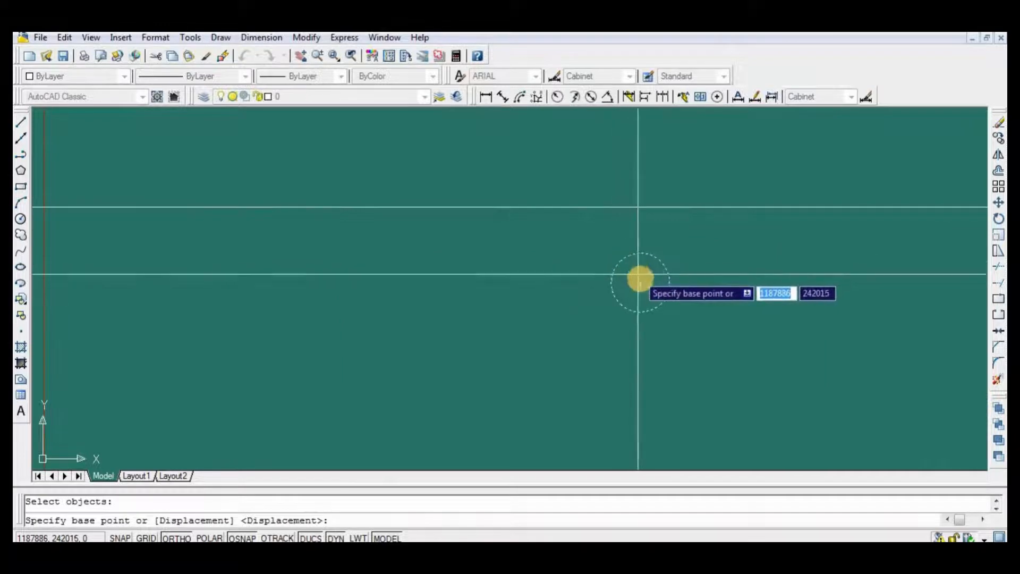
scroll(640, 282, down, 2)
click(641, 268)
click(642, 246)
key(Return)
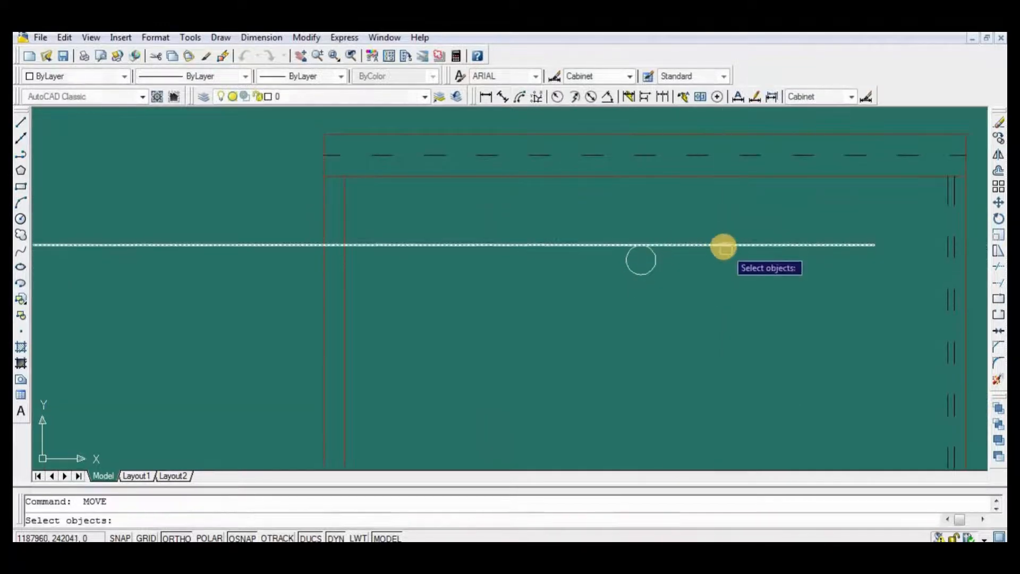
key(Return)
click(701, 245)
key(Delete)
Match the circle's properties to the dashed hidden line of the right side view's top panel
scroll(707, 296, down, 8)
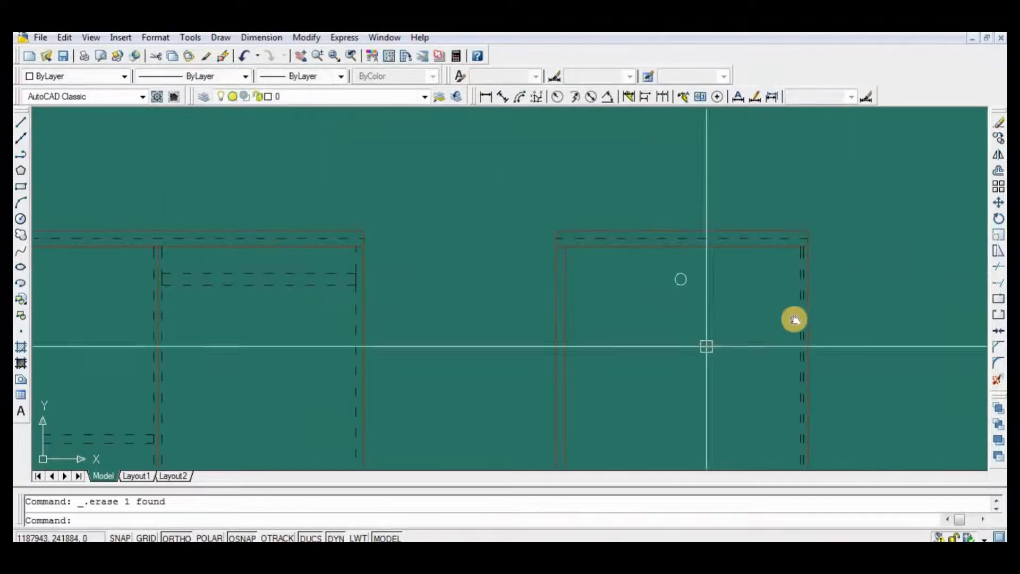
scroll(791, 336, up, 4)
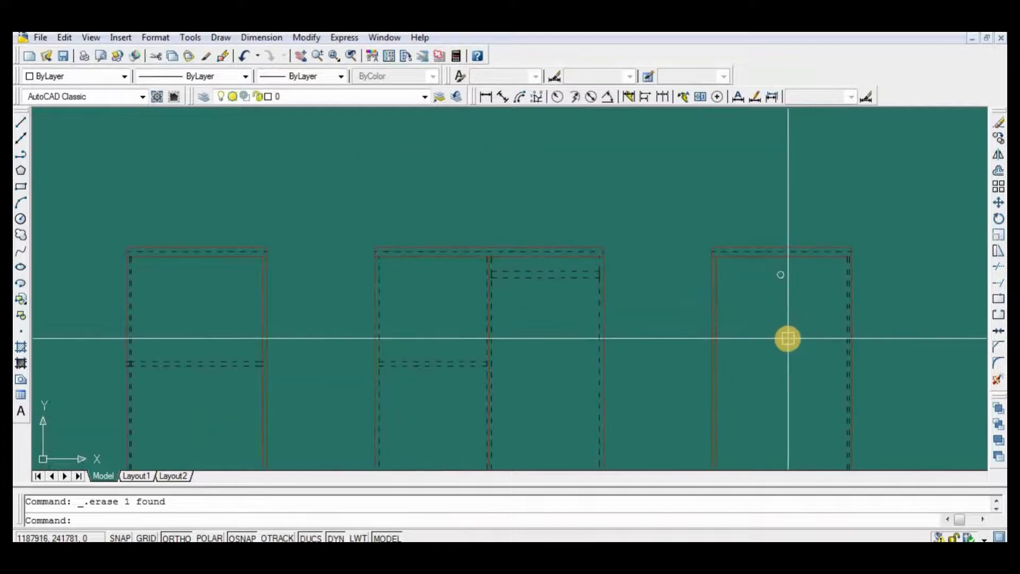
scroll(762, 356, down, 2)
middle_drag(771, 380, 815, 299)
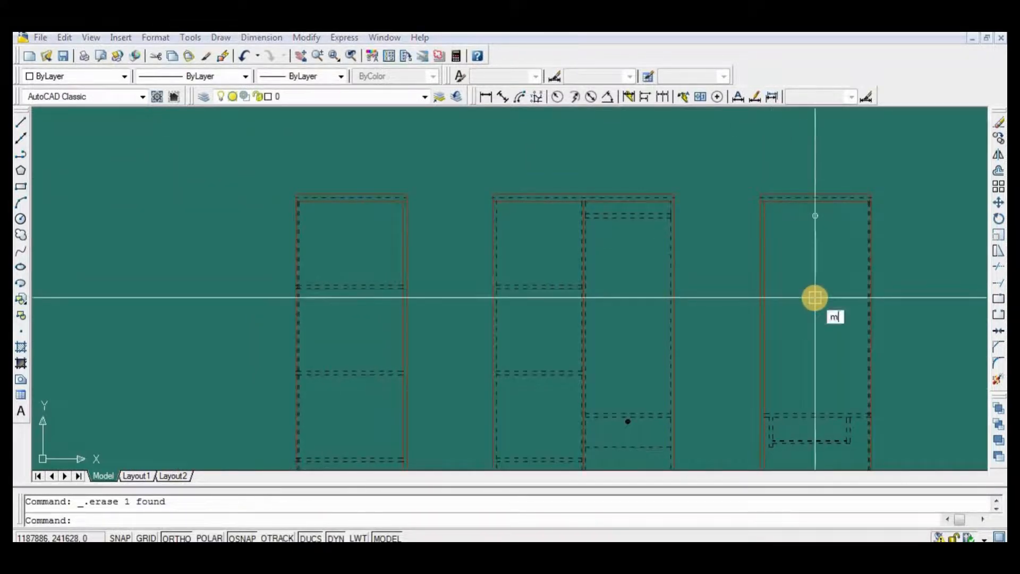
key(Return)
scroll(837, 170, up, 5)
click(841, 125)
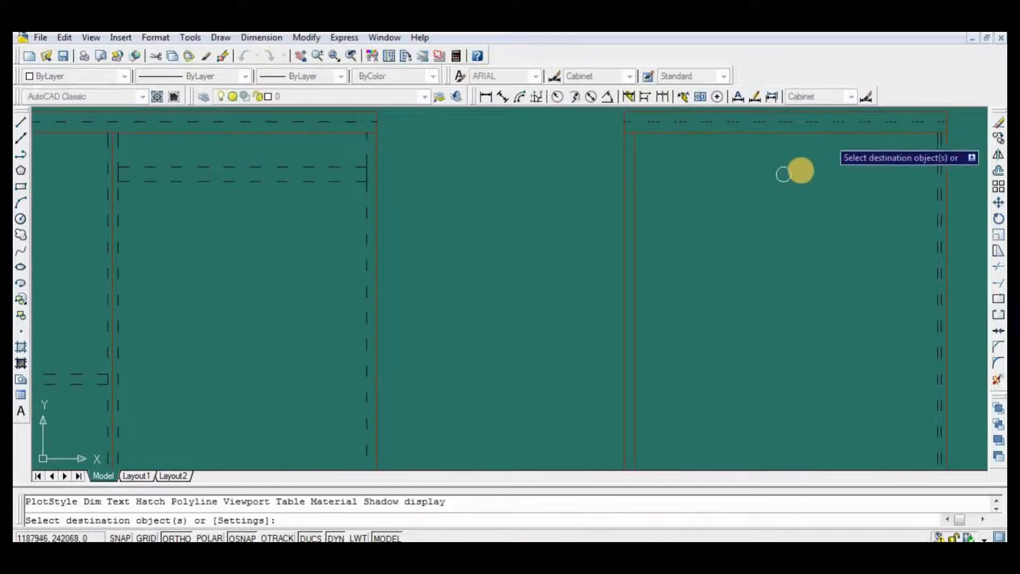
key(Return)
Draw a rectangle 100 wide and 10 high in the gap between the front view and the right side view
scroll(763, 273, down, 5)
mouse_move(731, 321)
middle_down()
mouse_move(781, 330)
mouse_move(809, 273)
middle_up()
scroll(757, 286, down, 2)
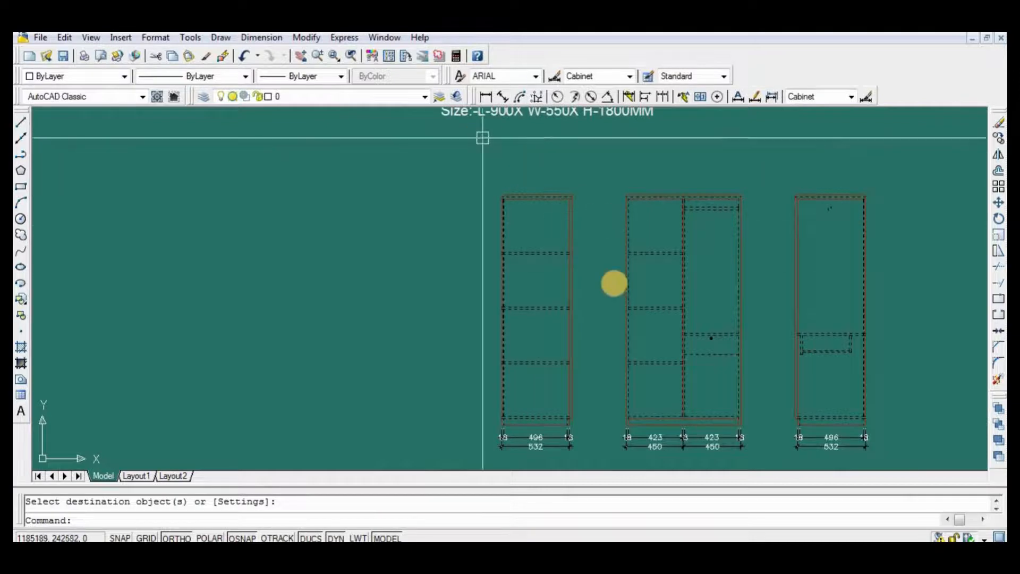
scroll(620, 297, up, 2)
middle_drag(631, 316, 578, 317)
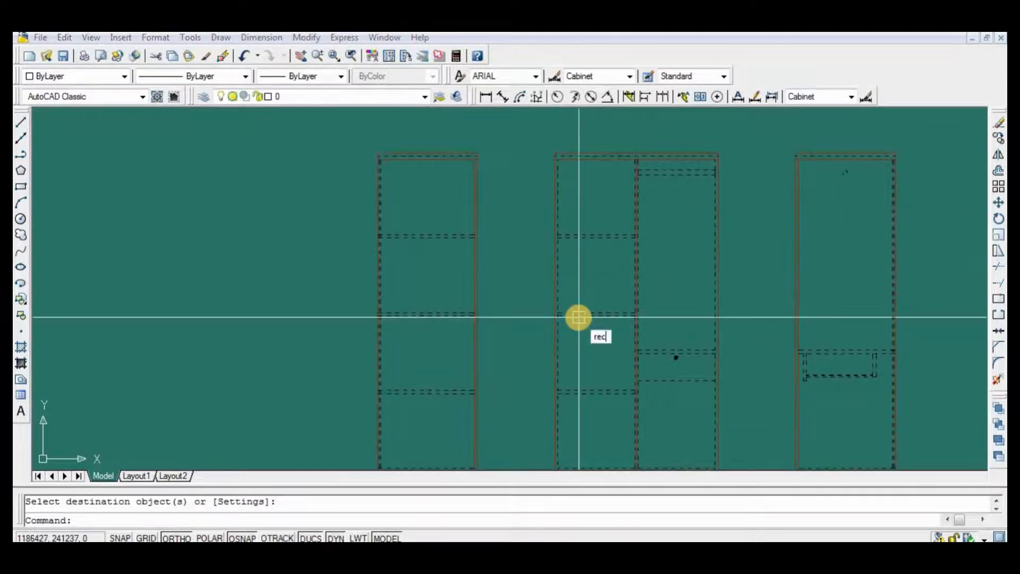
text(rec)
key(Return)
scroll(665, 308, up, 2)
click(774, 222)
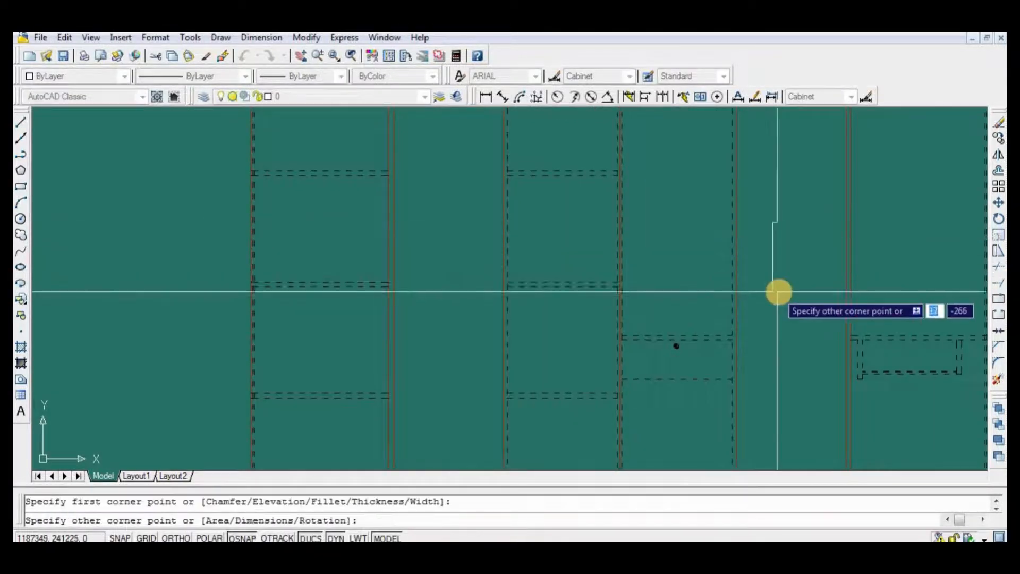
scroll(778, 292, up, 3)
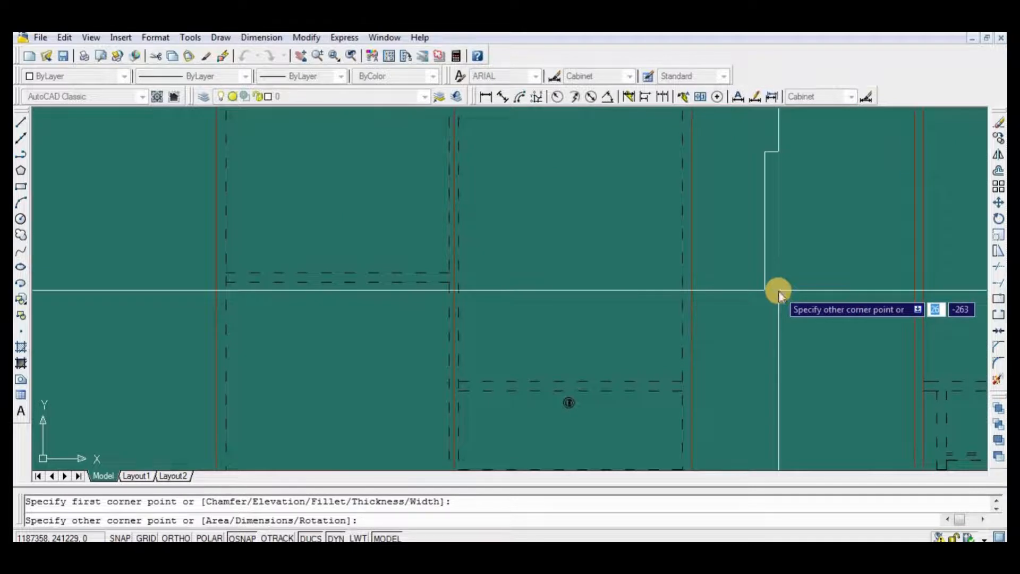
text(100,)
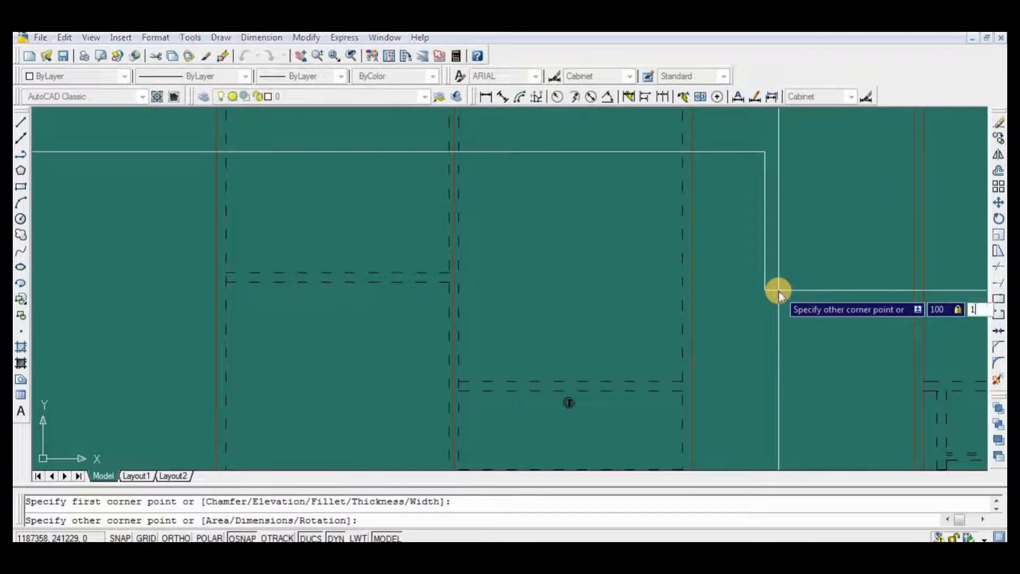
text(10)
key(Return)
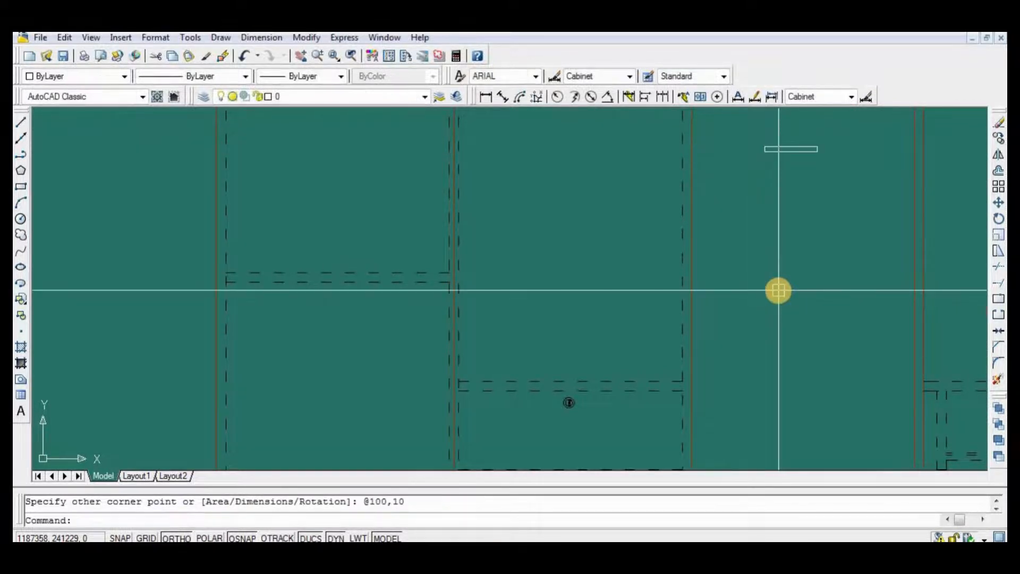
Rotate the small rectangle by 270° about a point below it so that it stands upright
text(ro)
key(Return)
click(806, 151)
key(Return)
click(807, 209)
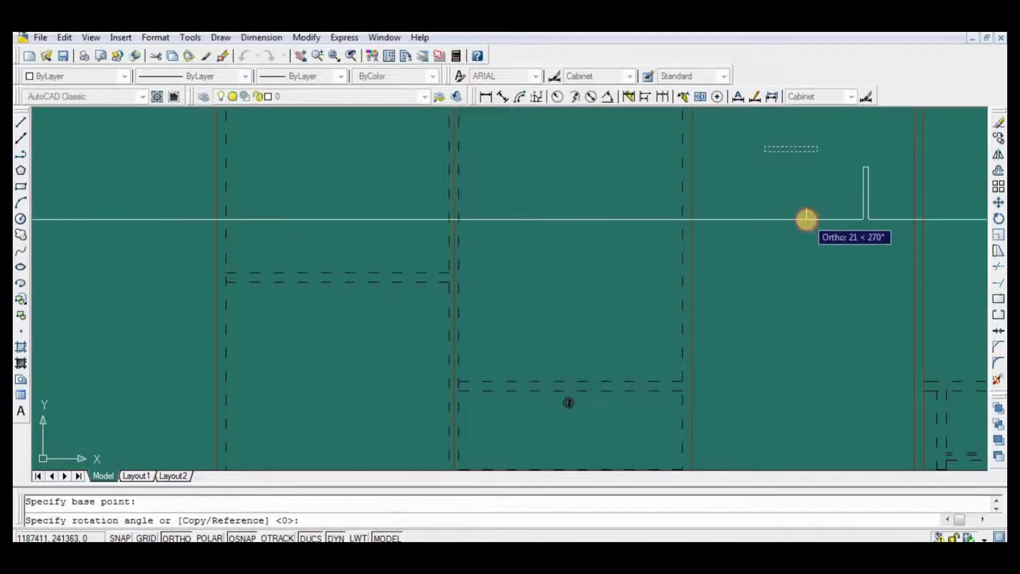
click(807, 223)
Move the upright rectangle horizontally into the front view, placing it on the right door just beside the centre divider
text(m)
key(Return)
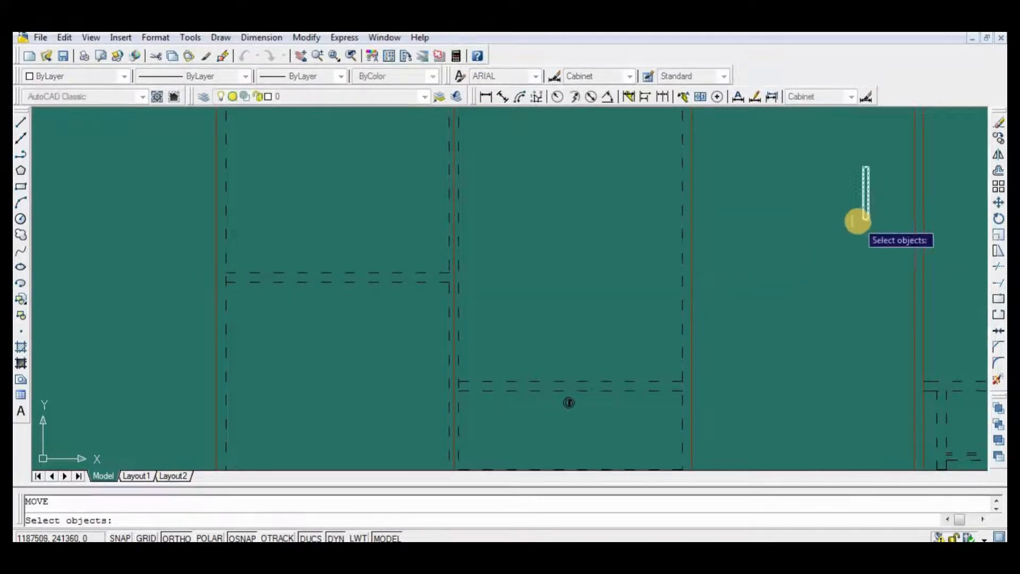
click(858, 221)
key(Return)
click(853, 249)
click(765, 262)
key(Return)
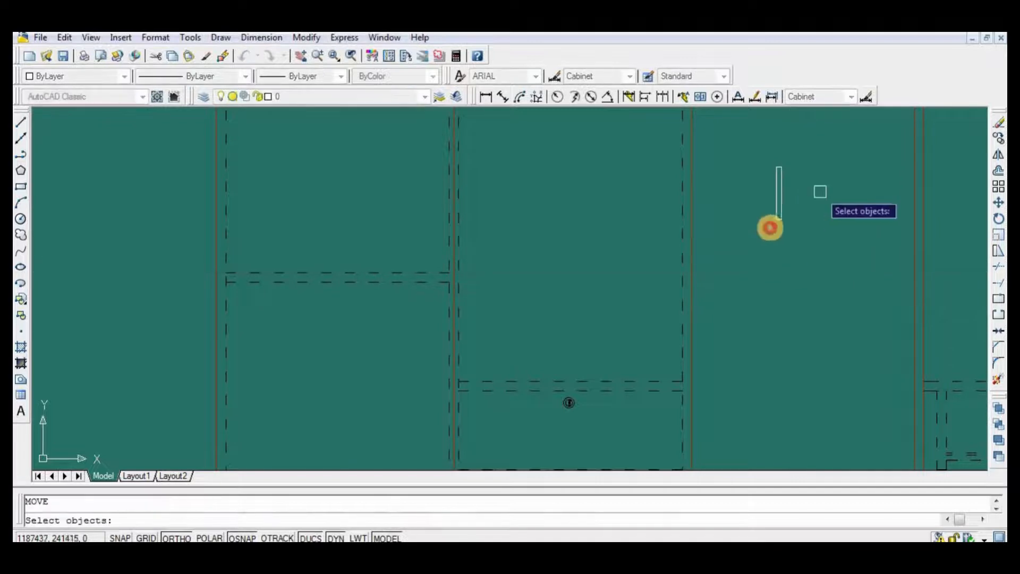
click(820, 191)
click(770, 228)
key(Return)
click(923, 246)
click(622, 262)
middle_drag(488, 246, 694, 301)
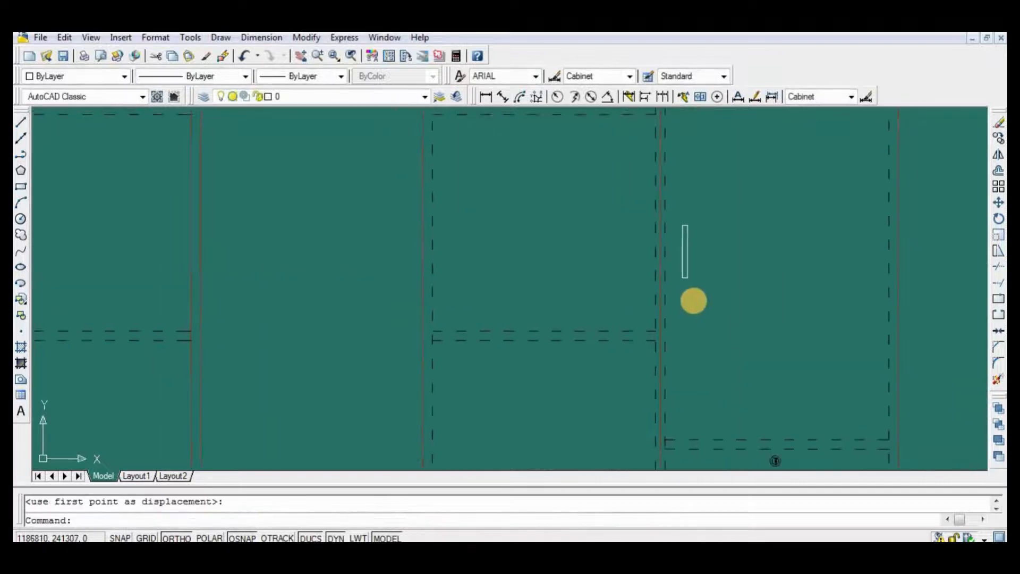
Mirror the upright rectangle about the front view's centre line onto the other door, keeping the original
text(m)
key(Return)
click(683, 274)
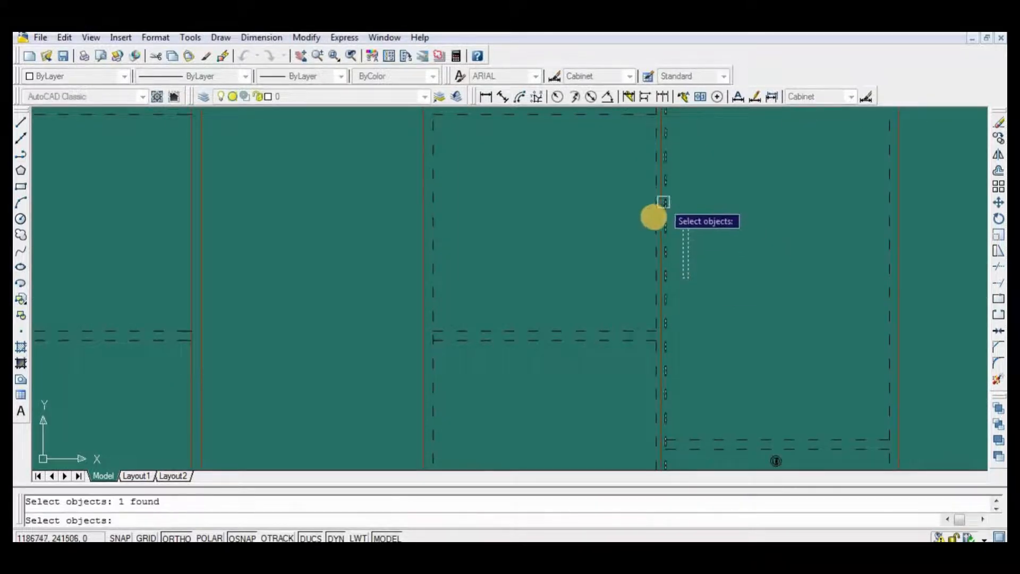
key(Return)
click(668, 223)
click(674, 196)
key(Return)
scroll(733, 349, down, 4)
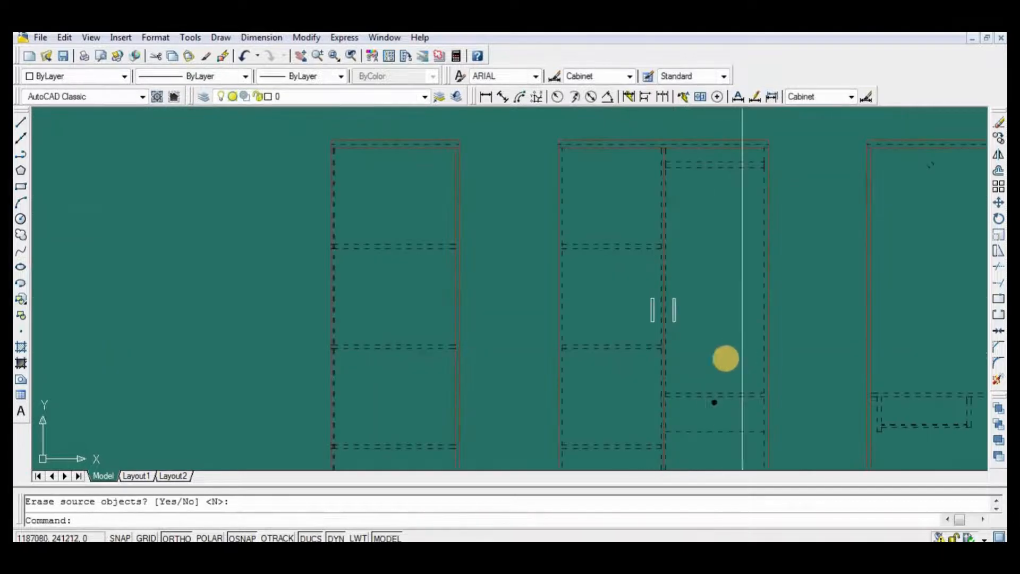
scroll(725, 359, up, 2)
middle_drag(690, 342, 730, 269)
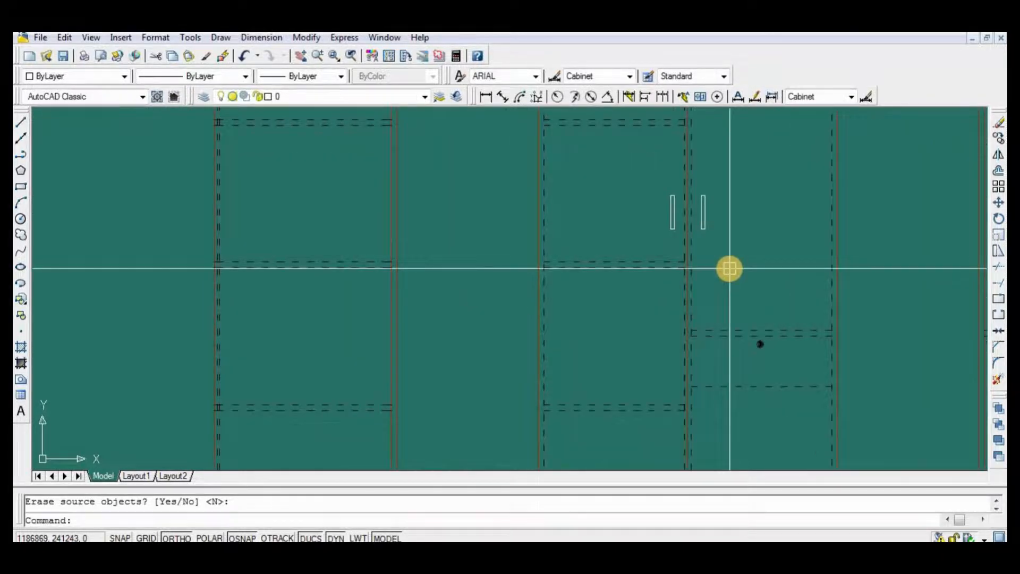
Move both handle rectangles straight down until they are centred at the height of the middle shelf
text(m)
key(Return)
key(Return)
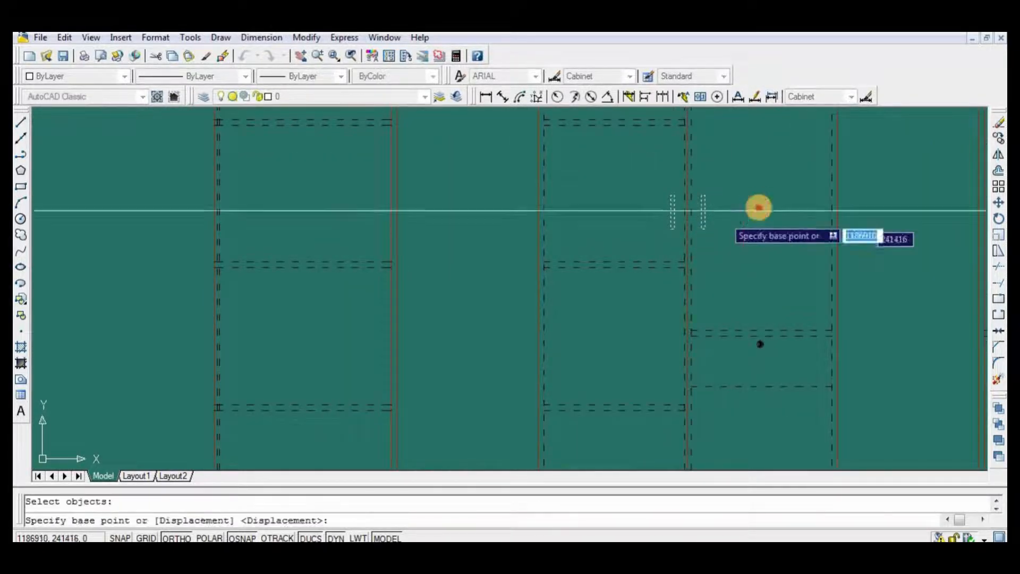
click(759, 207)
click(759, 365)
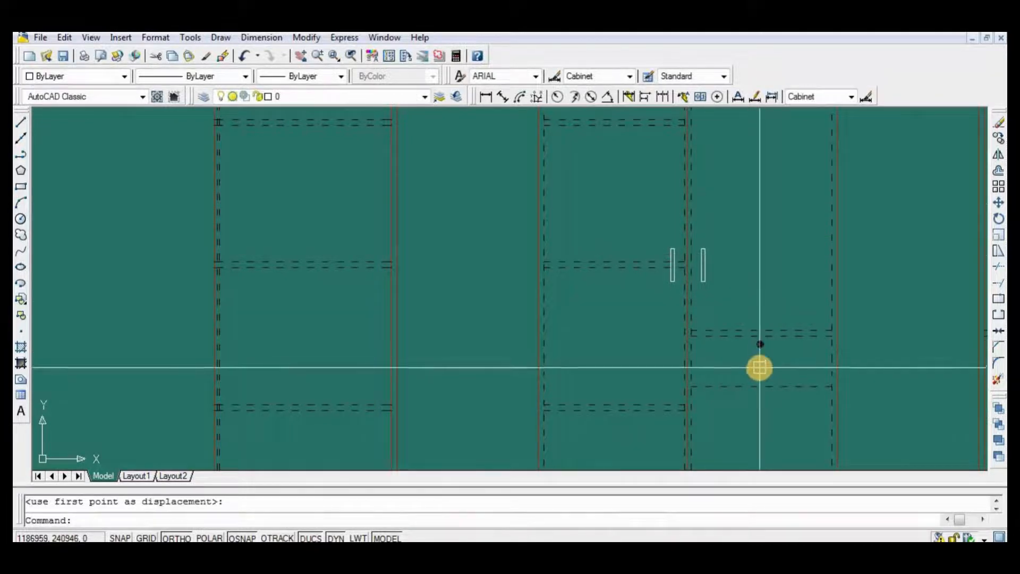
Copy the drawer's round lock with ortho off to a spot just below the right door's handle, beside the centre divider
text(co)
key(Return)
scroll(762, 350, up, 4)
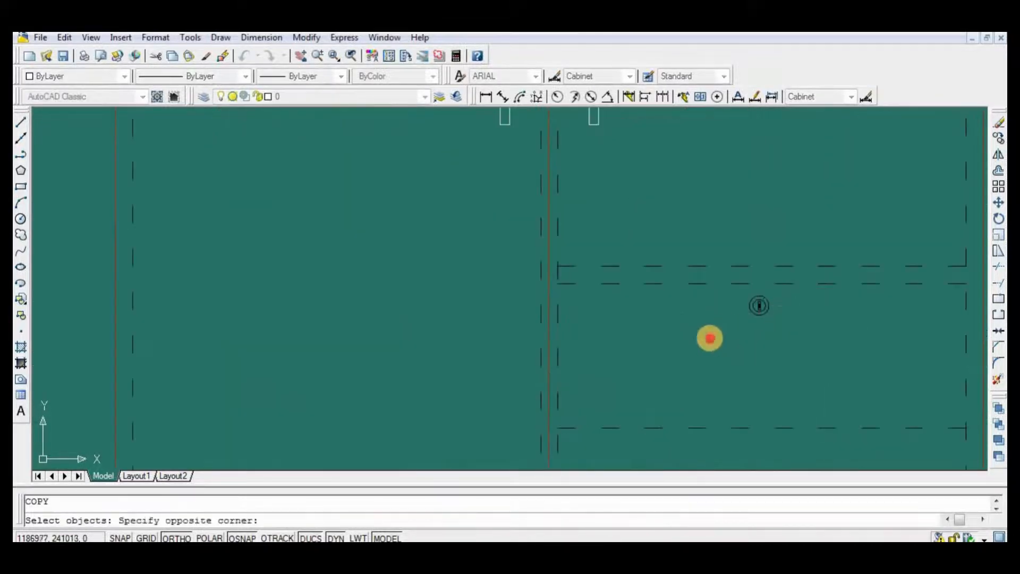
click(710, 338)
key(Return)
click(800, 355)
key(F8)
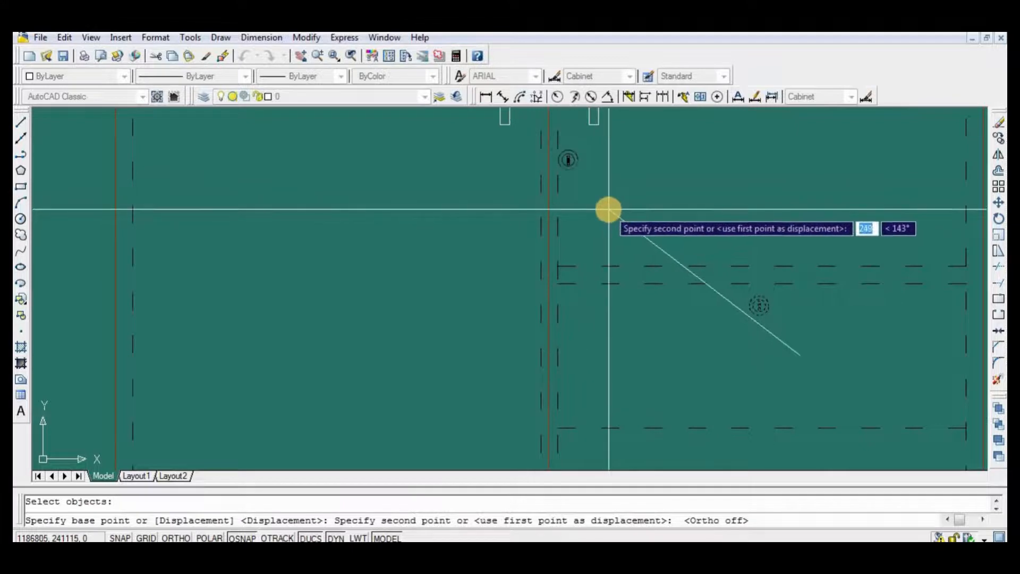
click(612, 210)
key(Return)
mouse_move(635, 199)
middle_down()
mouse_move(662, 292)
mouse_move(648, 288)
middle_up()
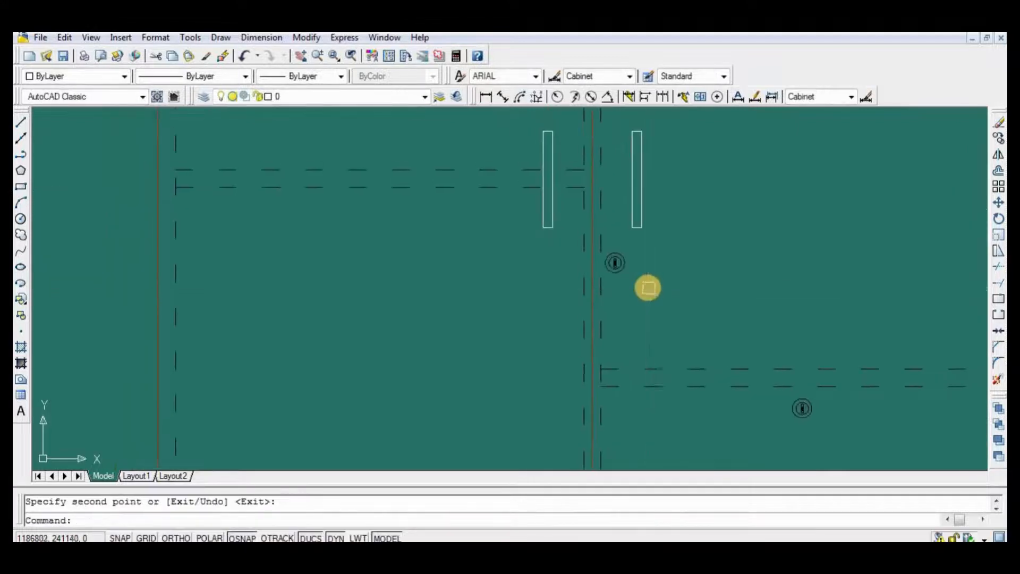
Match the properties of the copied lock to those of the right door's handle rectangle
text(ma)
key(Return)
click(642, 220)
scroll(634, 270, up, 2)
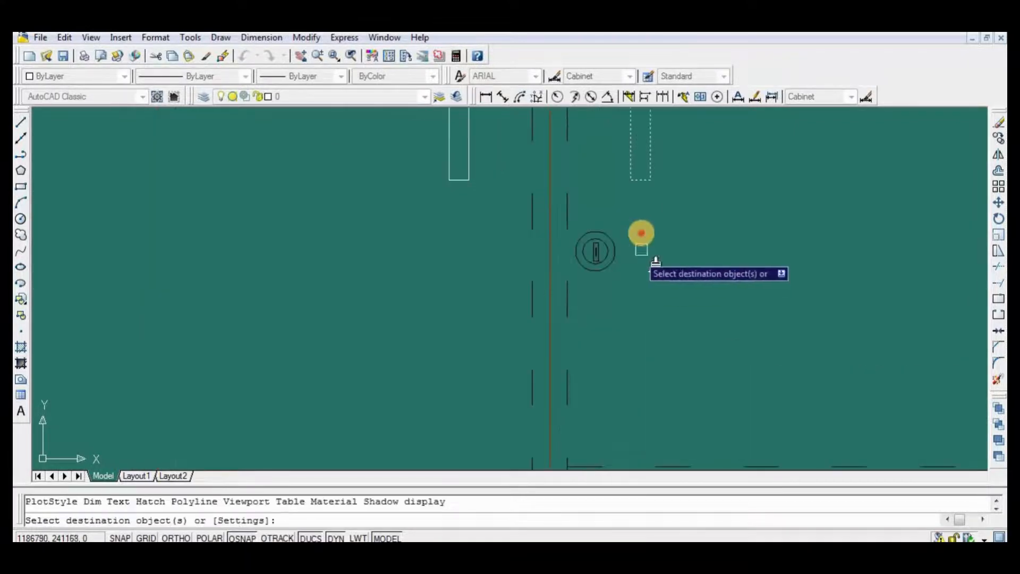
click(652, 220)
click(584, 286)
key(Return)
scroll(587, 290, down, 4)
scroll(642, 340, down, 3)
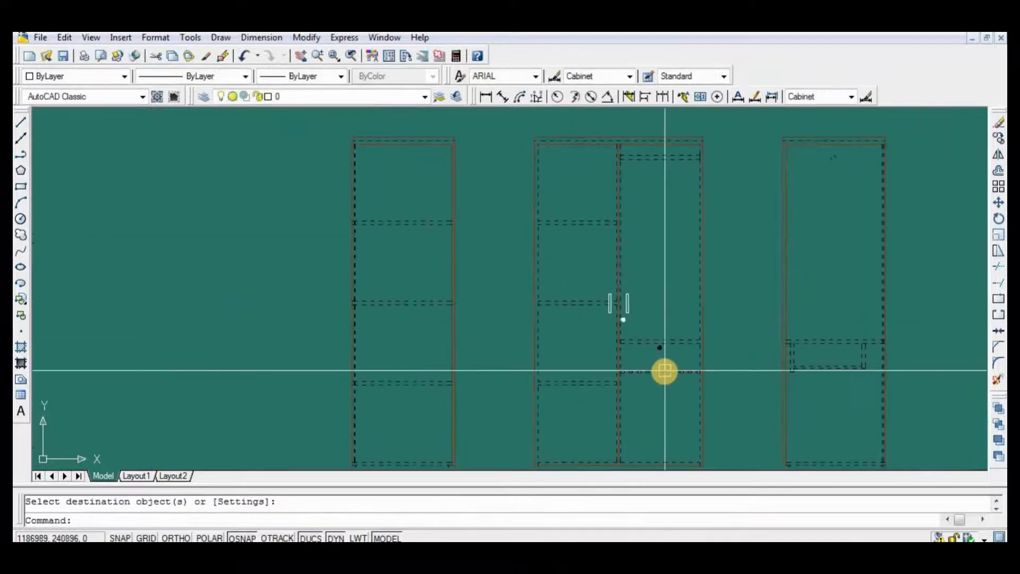
Set the colour of the copied lock's inner circle and key slot to Color 250, and save the drawing
scroll(638, 368, up, 3)
scroll(612, 285, up, 4)
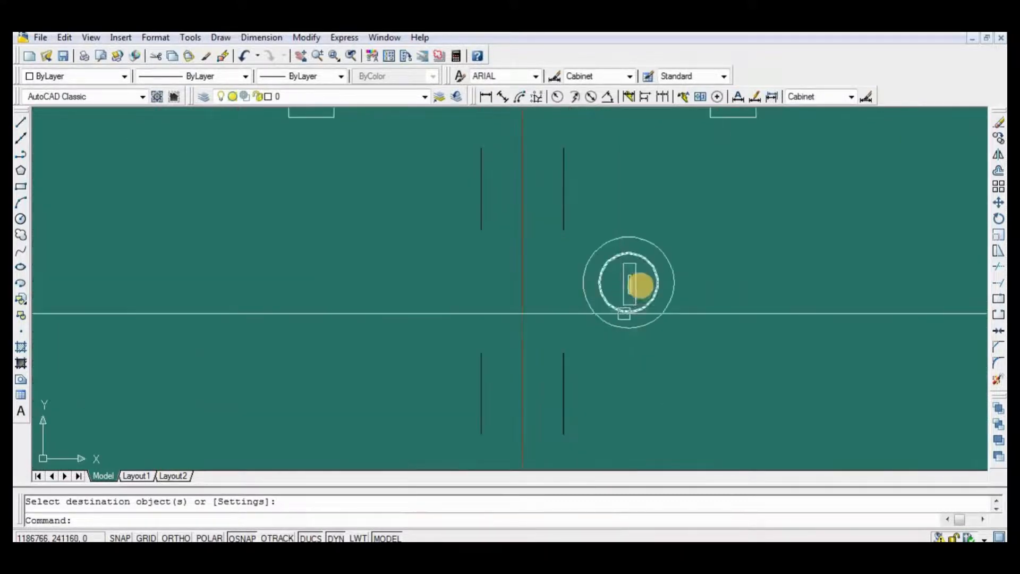
click(699, 231)
click(577, 298)
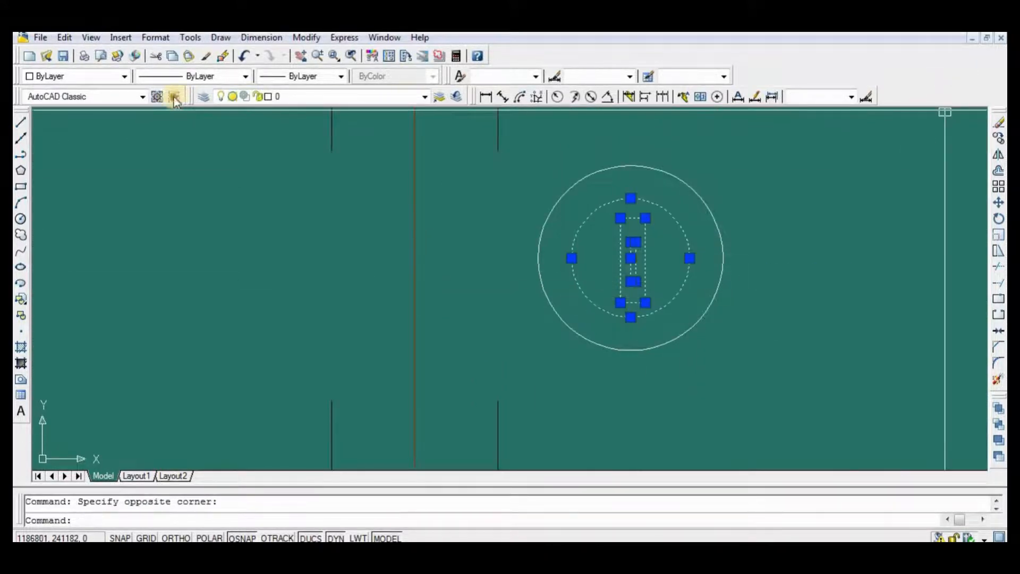
click(124, 76)
click(47, 195)
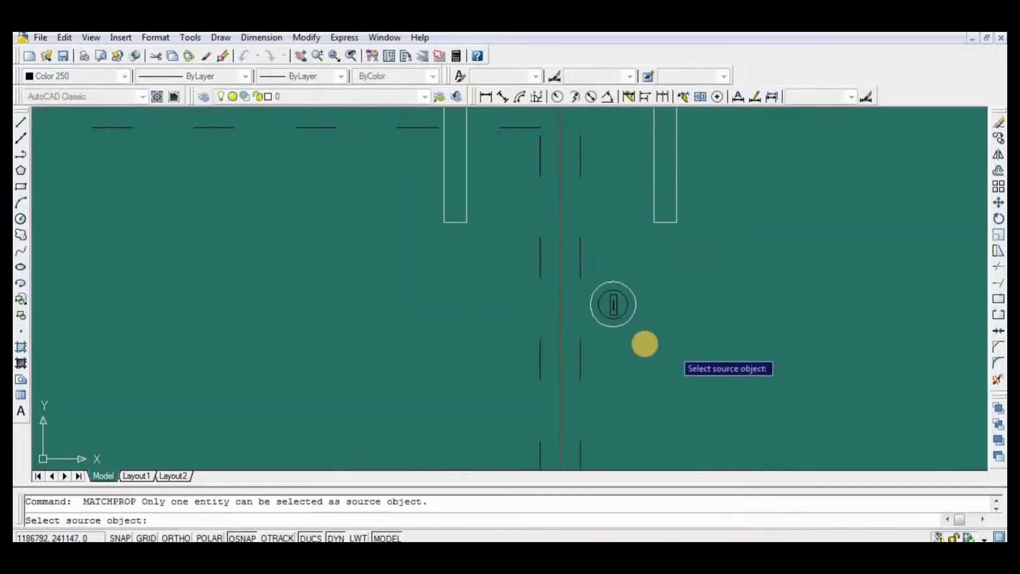
click(645, 344)
key(ctrl+s)
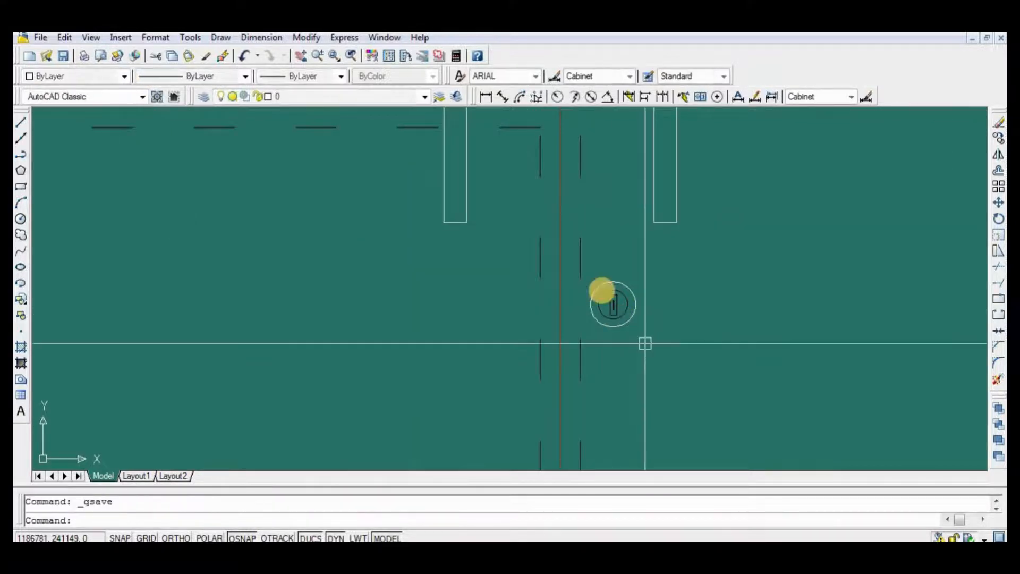
Copy the left door's handle horizontally into the gap between the left side view and the front view
scroll(609, 301, down, 5)
middle_drag(712, 359, 677, 366)
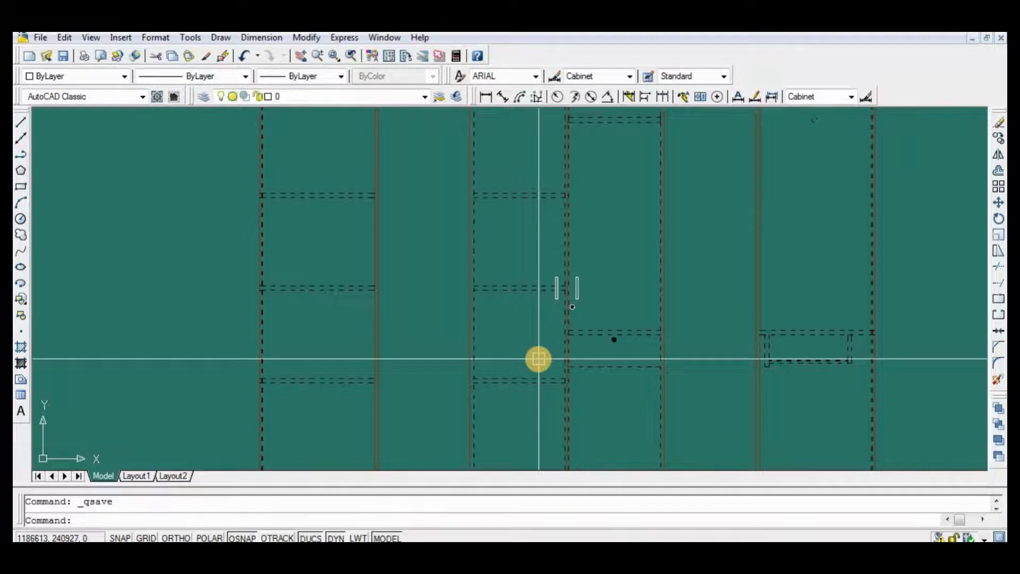
key(Return)
scroll(556, 301, up, 3)
click(557, 298)
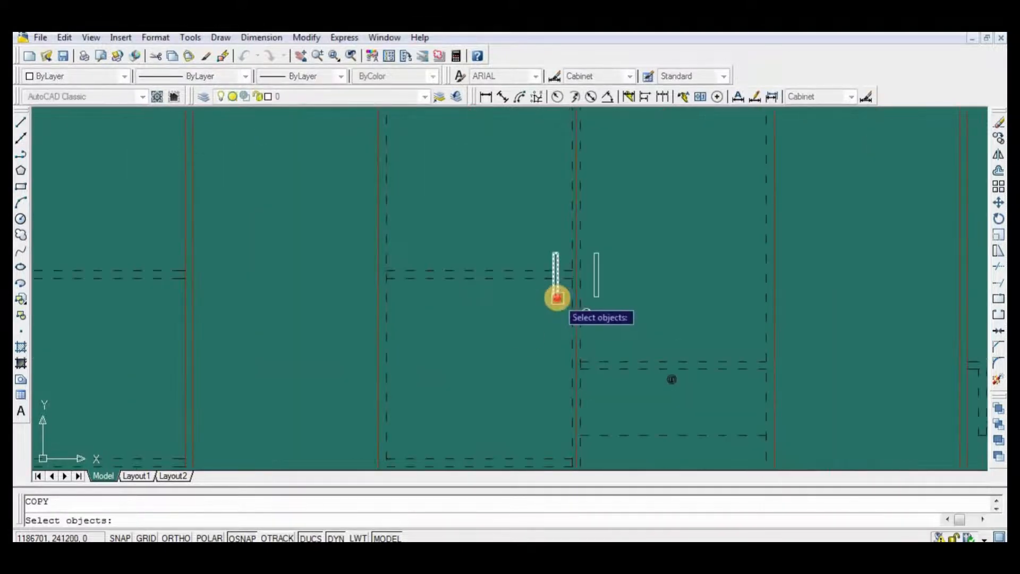
key(Return)
click(526, 335)
click(248, 335)
key(Return)
middle_drag(246, 296, 503, 336)
Draw an arc bulging right from the copied handle's upper right corner, and stretch its loose end to the lower right corner
key(Return)
scroll(555, 311, up, 3)
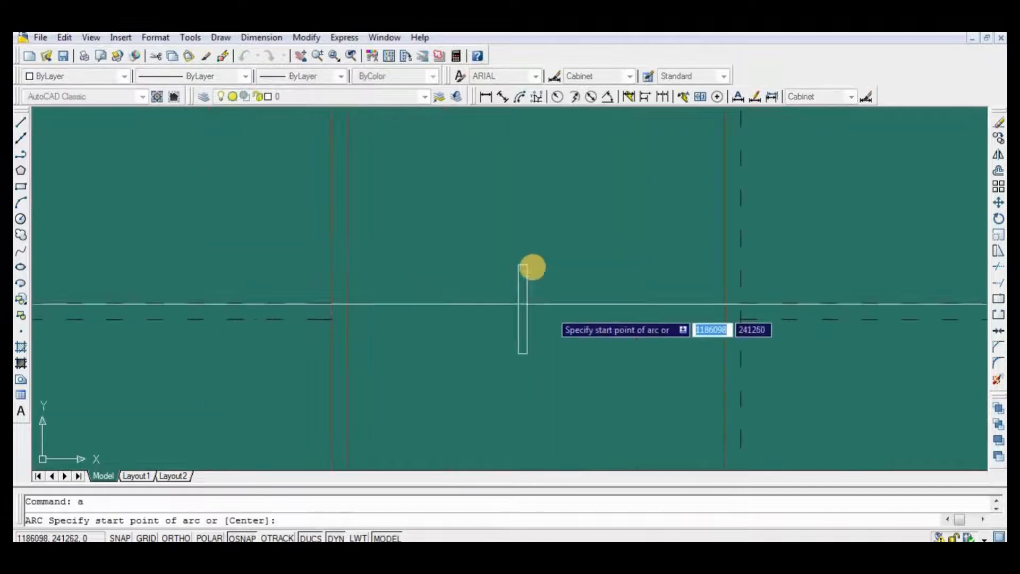
click(522, 265)
click(493, 310)
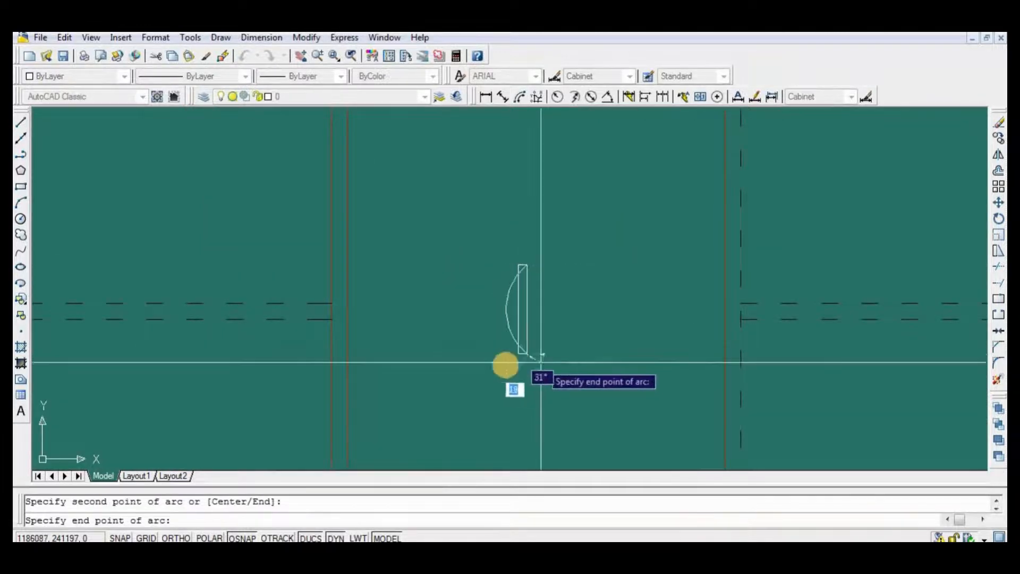
click(500, 361)
scroll(537, 332, up, 4)
click(464, 423)
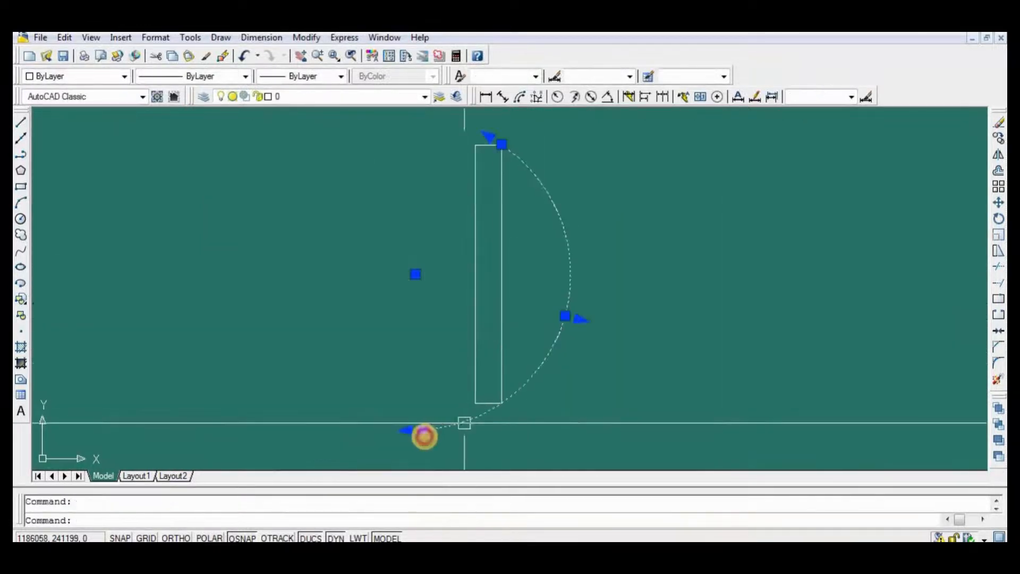
click(423, 429)
click(502, 403)
key(Return)
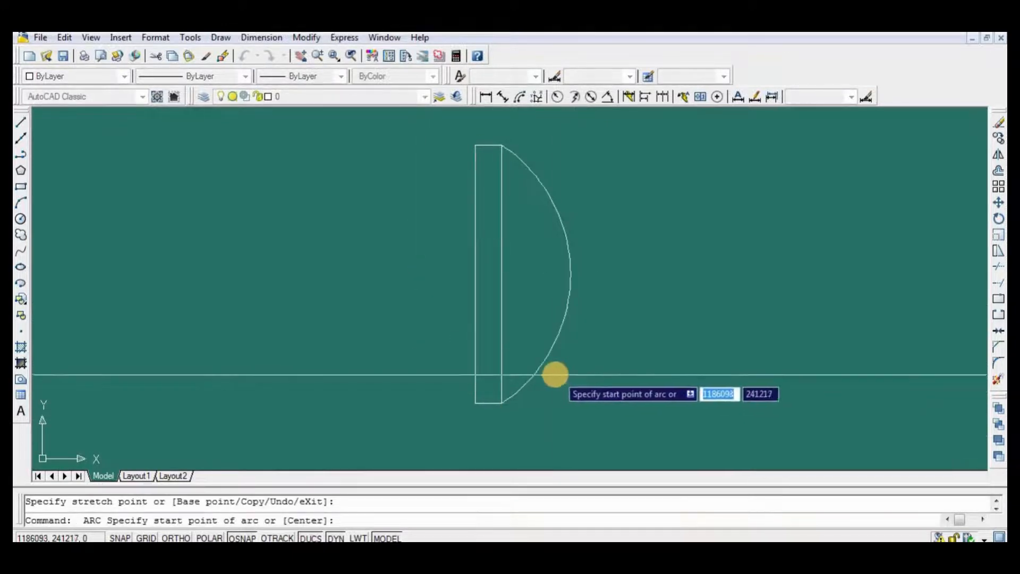
key(Return)
key(Return)
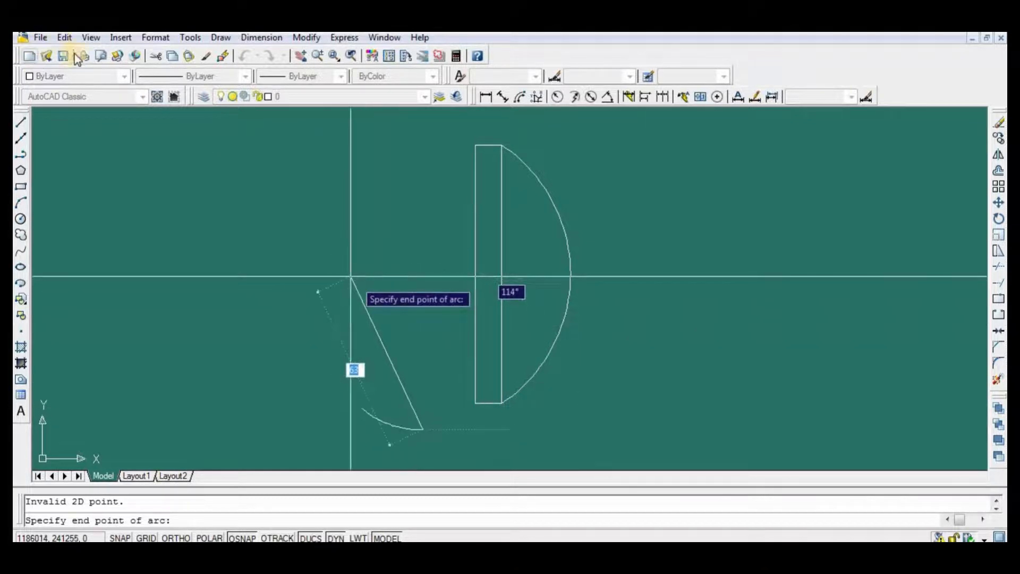
Offset the arc inward towards the rectangle to form the thickness of the curved handle
text(o)
key(Return)
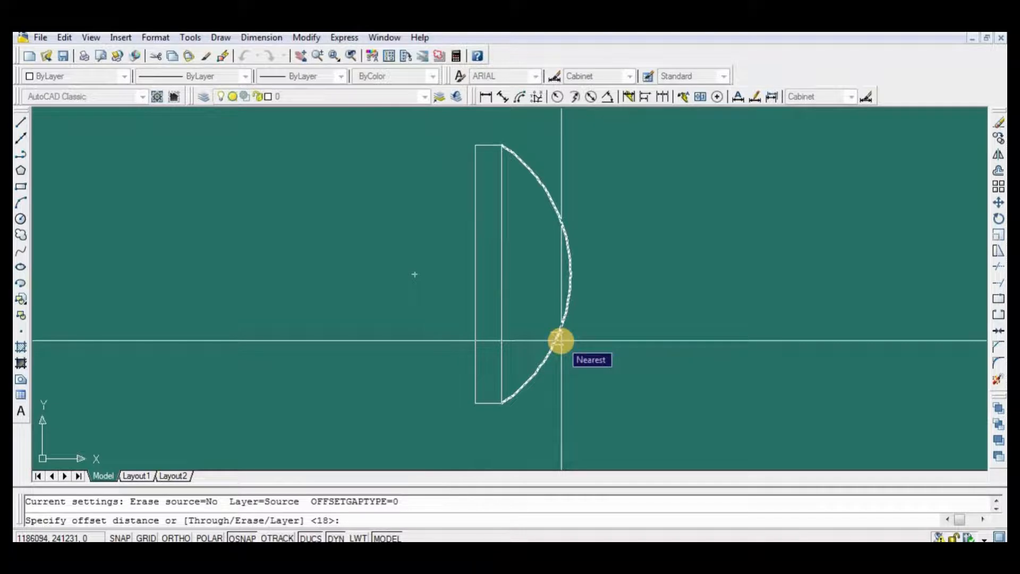
key(Return)
click(557, 338)
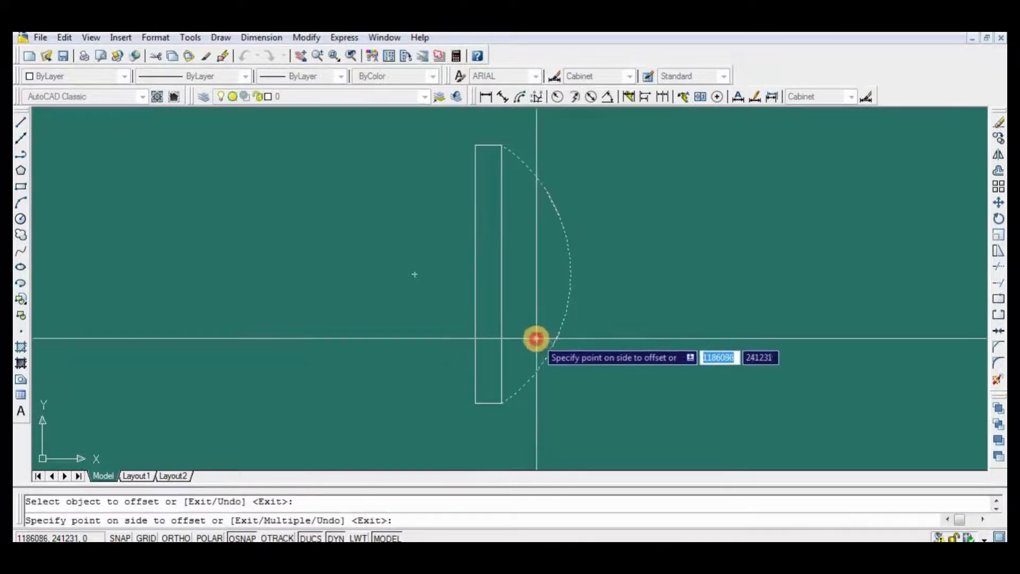
click(536, 338)
key(Return)
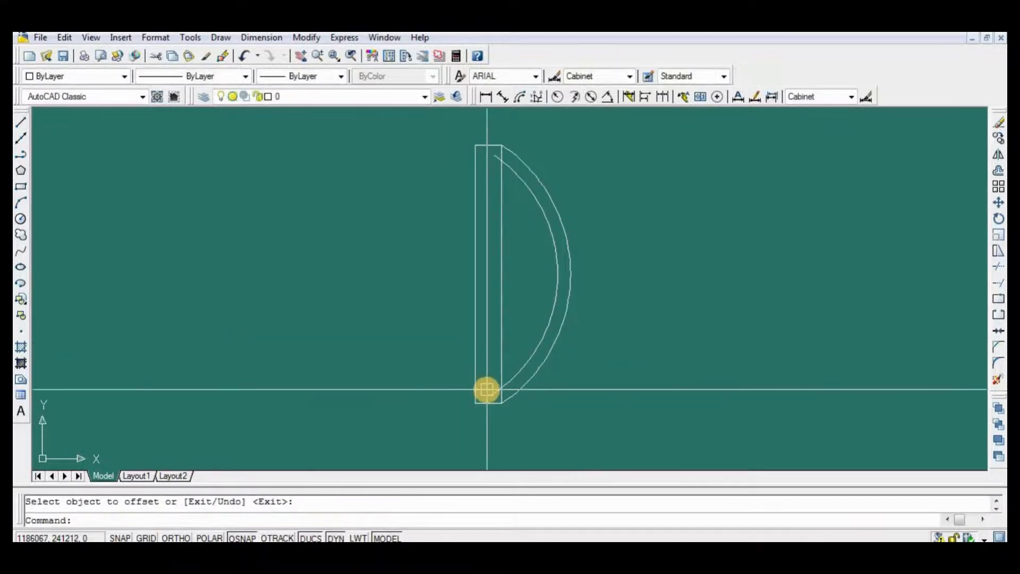
Trim both ends of the inner arc at the rectangle's right edge, and erase the rectangle
text(tr)
key(Return)
key(Return)
scroll(489, 391, up, 3)
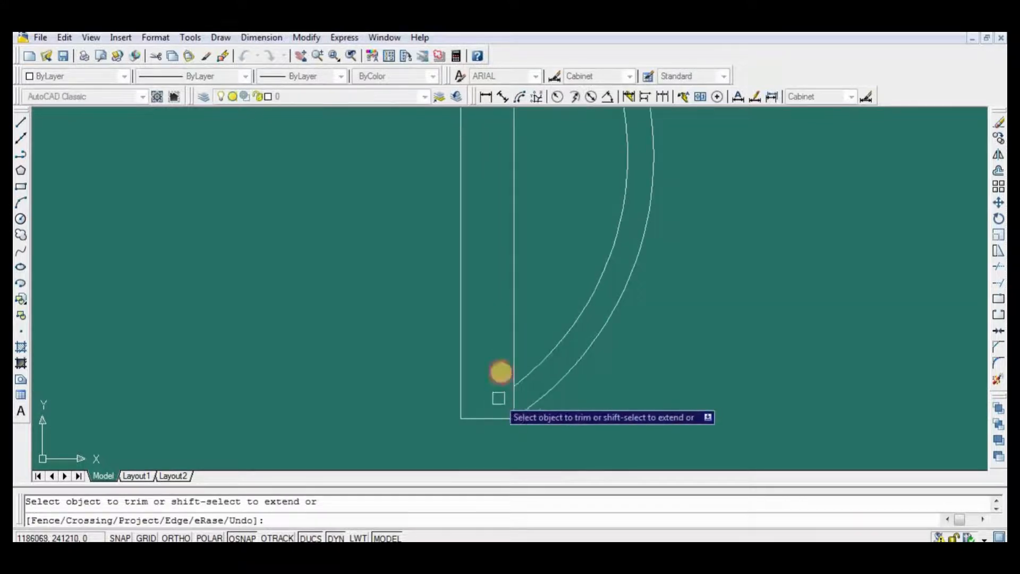
scroll(498, 393, down, 3)
scroll(496, 194, up, 3)
key(Return)
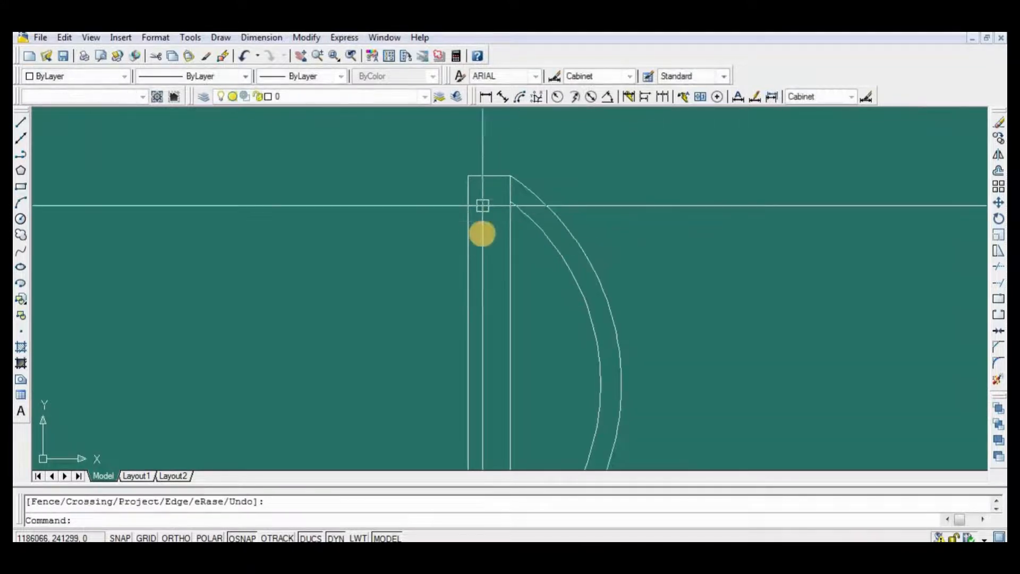
scroll(486, 244, down, 2)
click(479, 269)
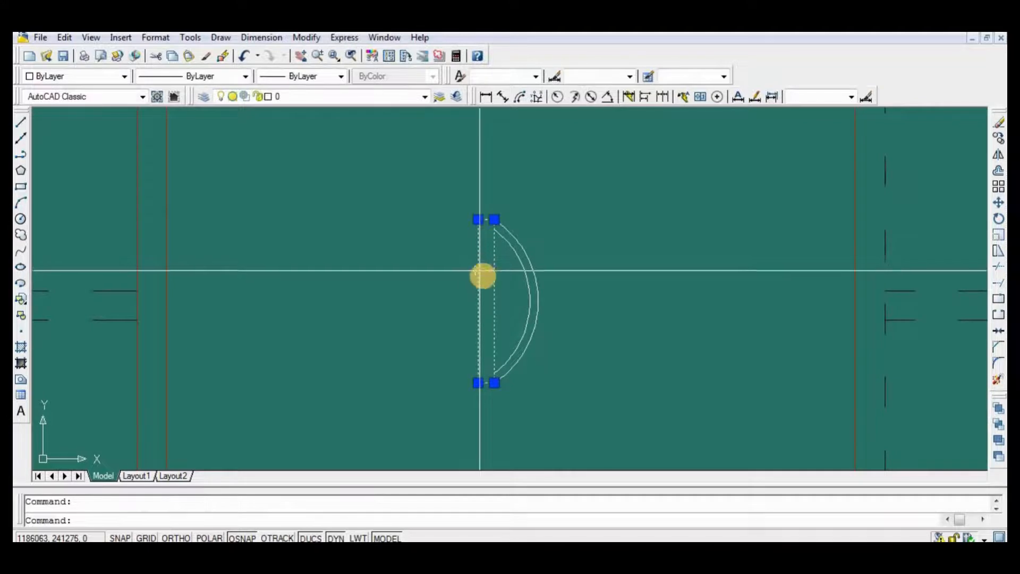
key(Delete)
Move the two handle arcs from their lower outer end onto the outer door edge of the left side view
text(m)
key(Return)
click(610, 277)
click(480, 394)
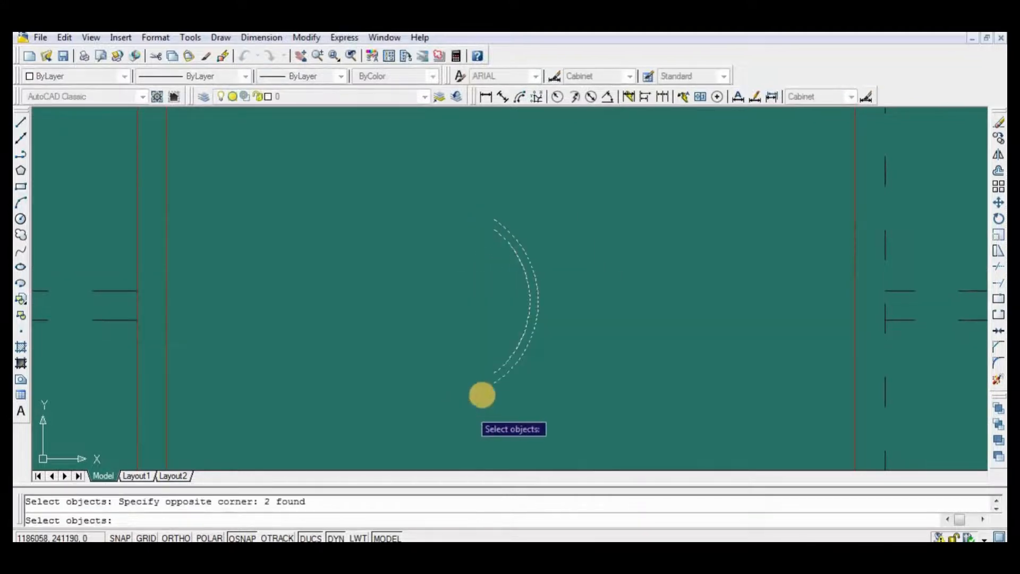
key(Return)
click(494, 382)
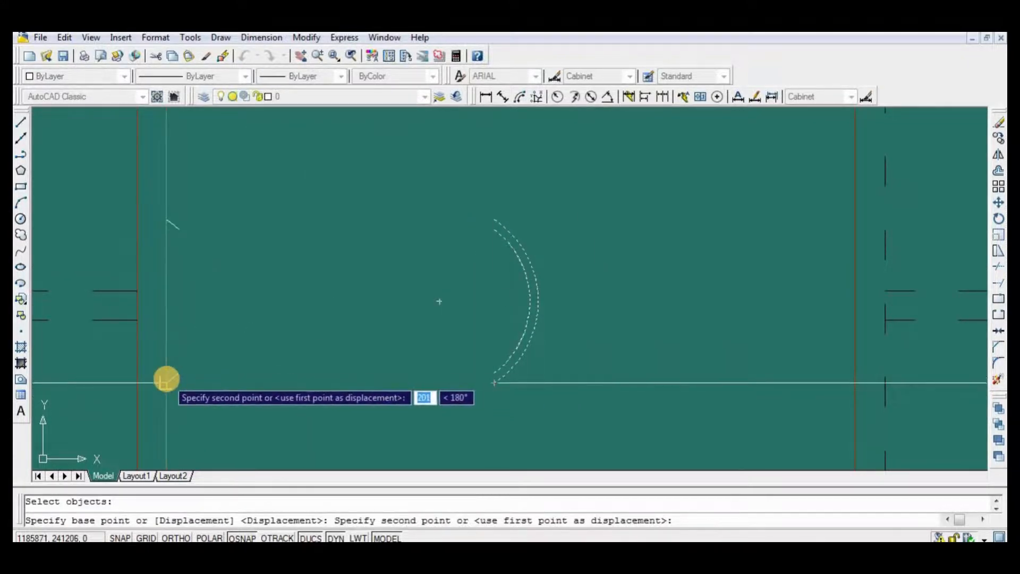
key(F8)
click(266, 351)
scroll(330, 344, down, 4)
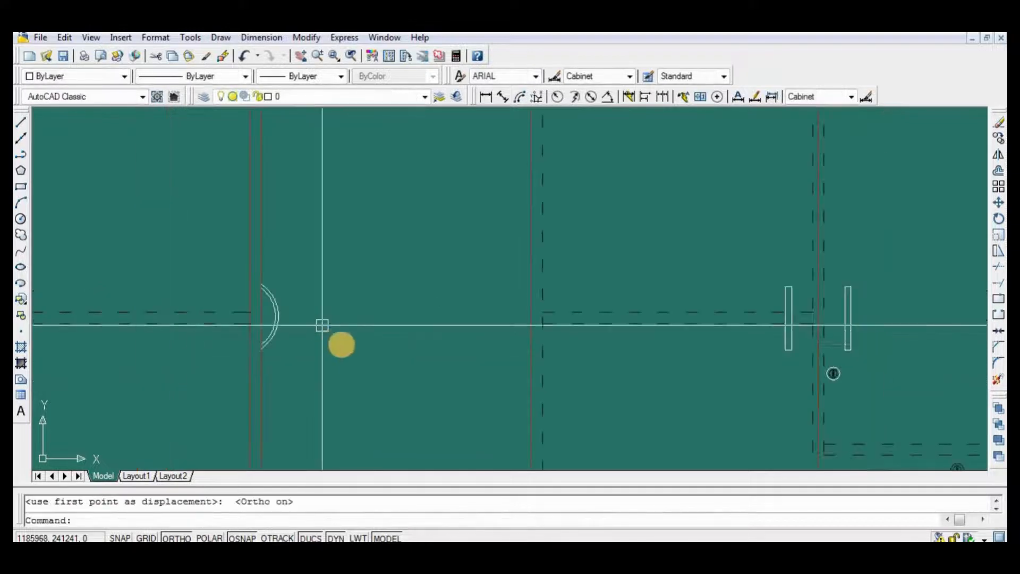
Mirror the two curved handle arcs about the front view's vertical centre line onto the right side view's door, keeping the originals
middle_drag(346, 365, 412, 333)
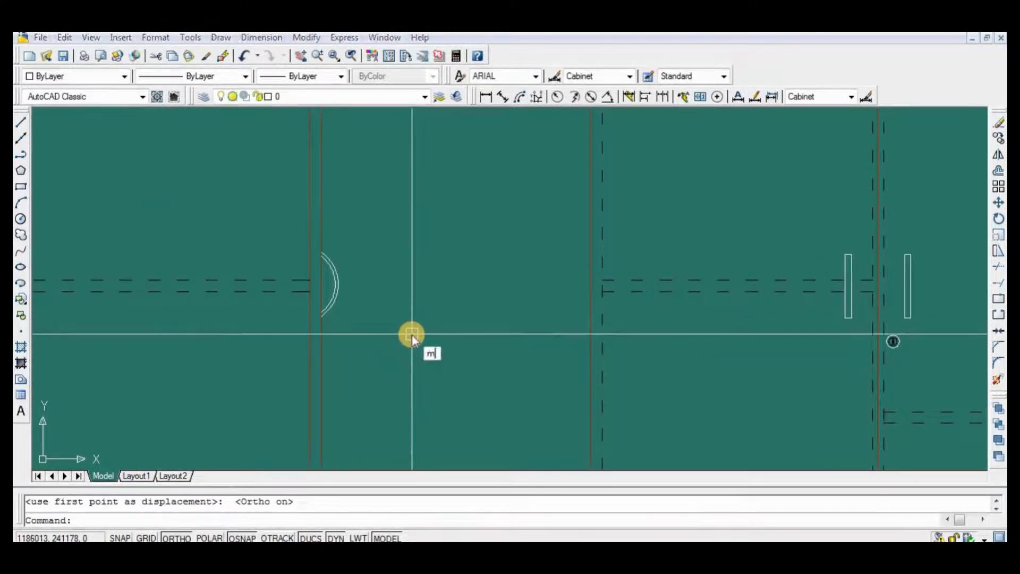
key(Return)
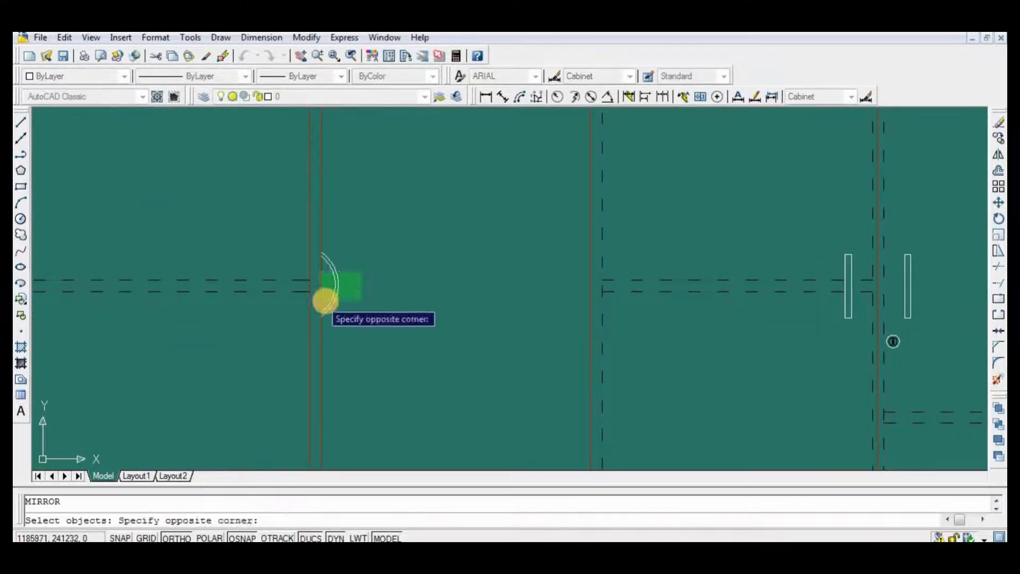
click(325, 300)
scroll(499, 407, down, 5)
scroll(483, 353, up, 3)
key(Return)
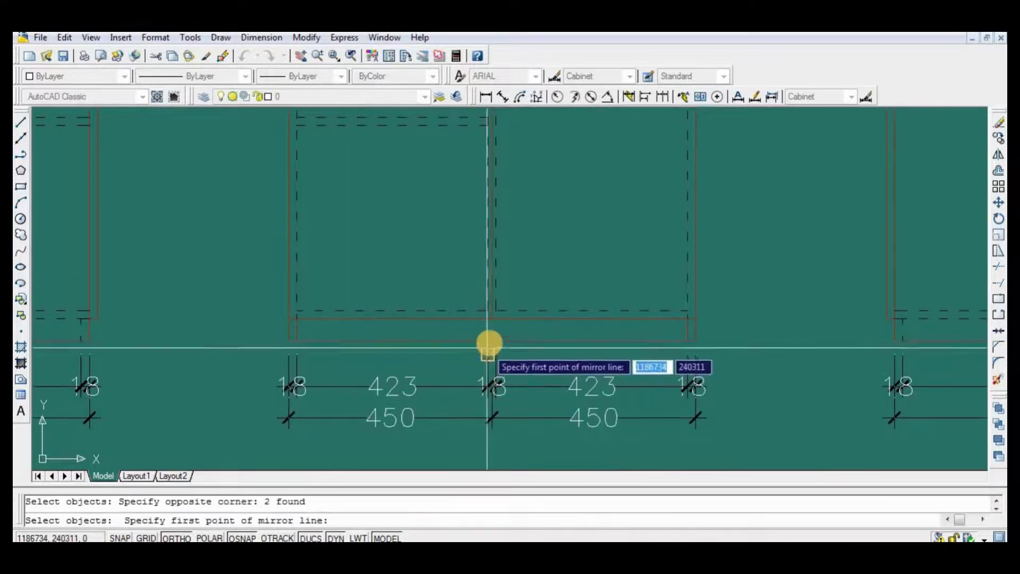
click(492, 341)
scroll(495, 345, down, 4)
click(499, 413)
key(Return)
Match the properties of the lock's black linework onto the two rectangular door handles in the front view
scroll(541, 269, up, 3)
middle_drag(551, 270, 575, 356)
text(ma)
key(Return)
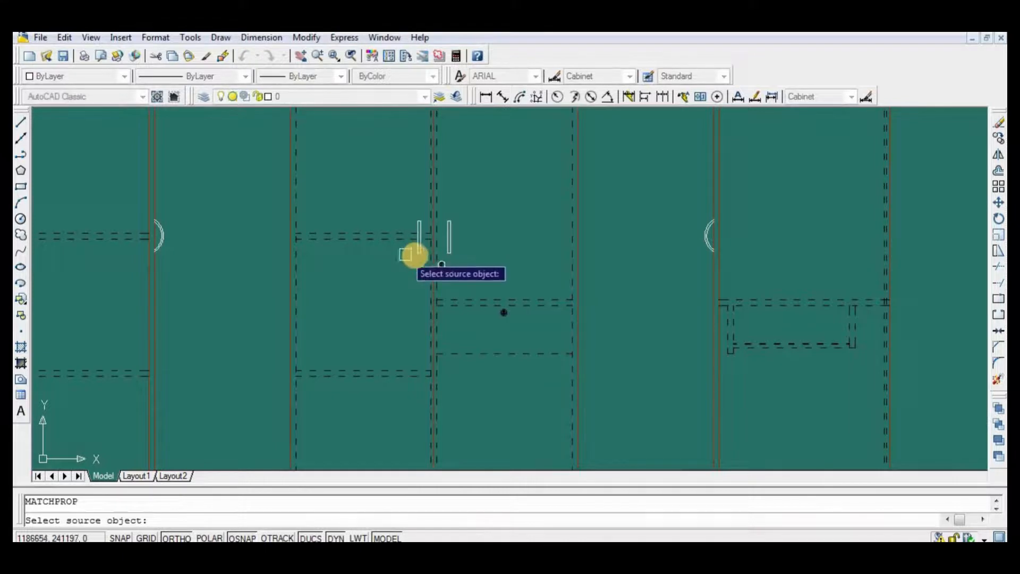
scroll(442, 264, up, 5)
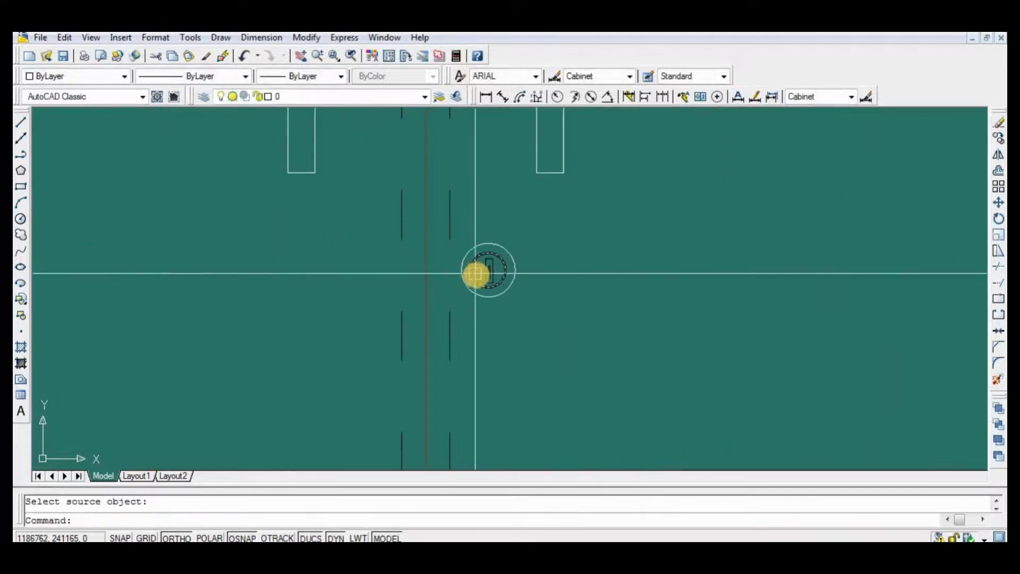
click(523, 217)
click(419, 234)
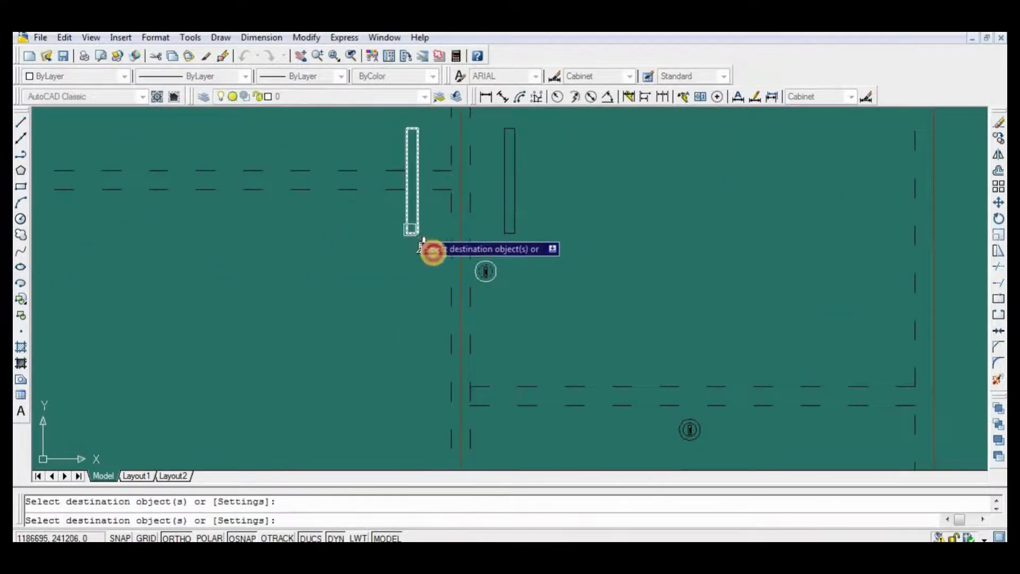
Apply the same matched properties to the curved handle arcs in the right and left side views
scroll(455, 282, down, 4)
scroll(811, 245, up, 4)
click(812, 244)
click(659, 289)
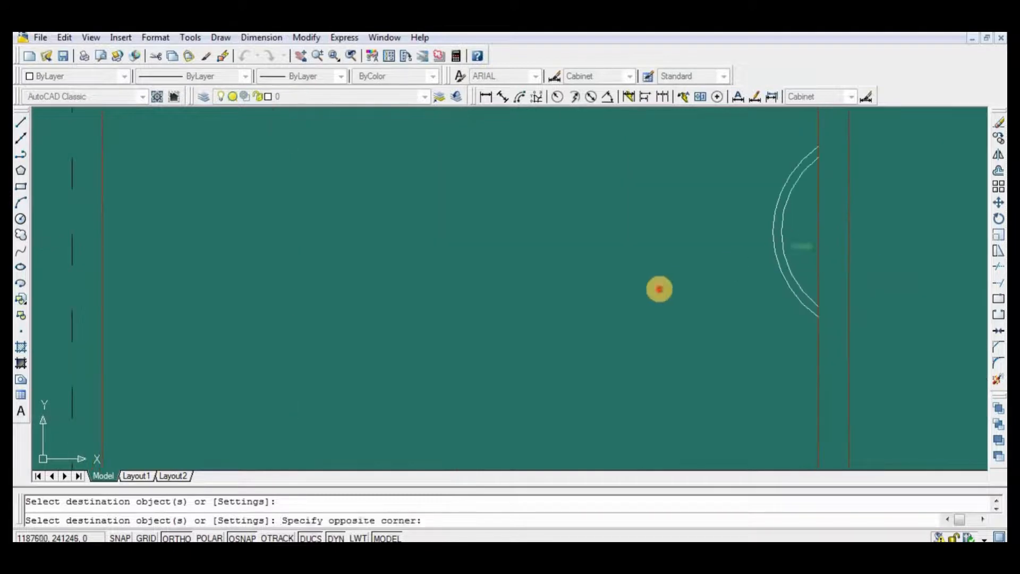
scroll(957, 290, down, 4)
scroll(251, 275, up, 3)
click(252, 264)
click(125, 309)
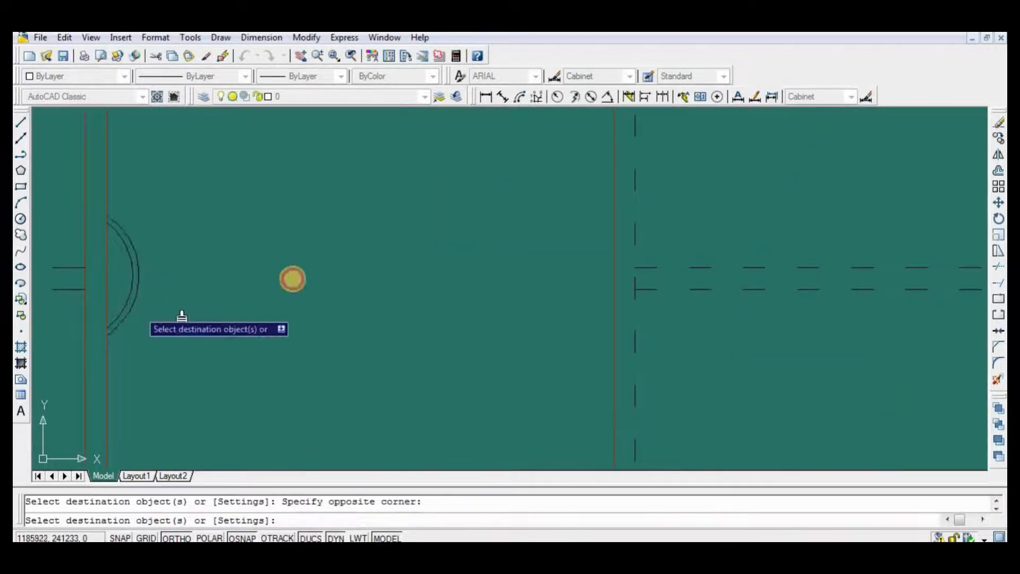
scroll(526, 333, down, 4)
key(Return)
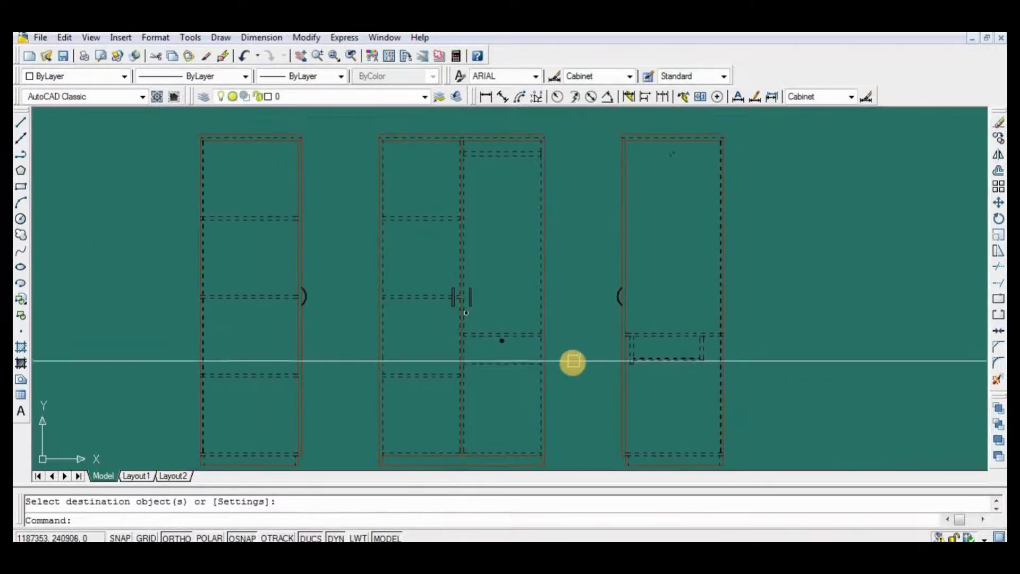
Add a vertical linear dimension for the base height at the right side view's lower back corner
scroll(612, 352, down, 3)
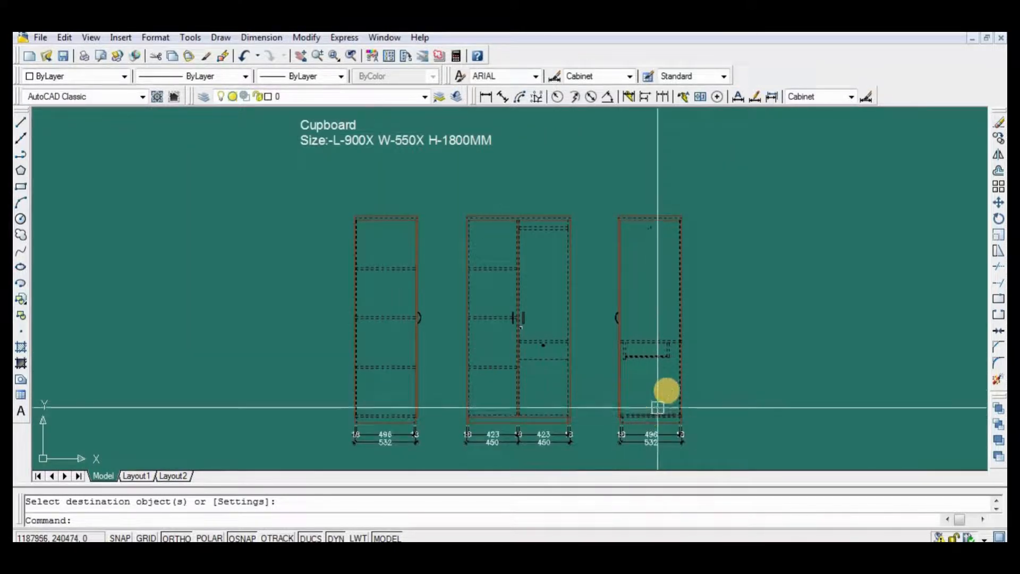
scroll(375, 448, up, 6)
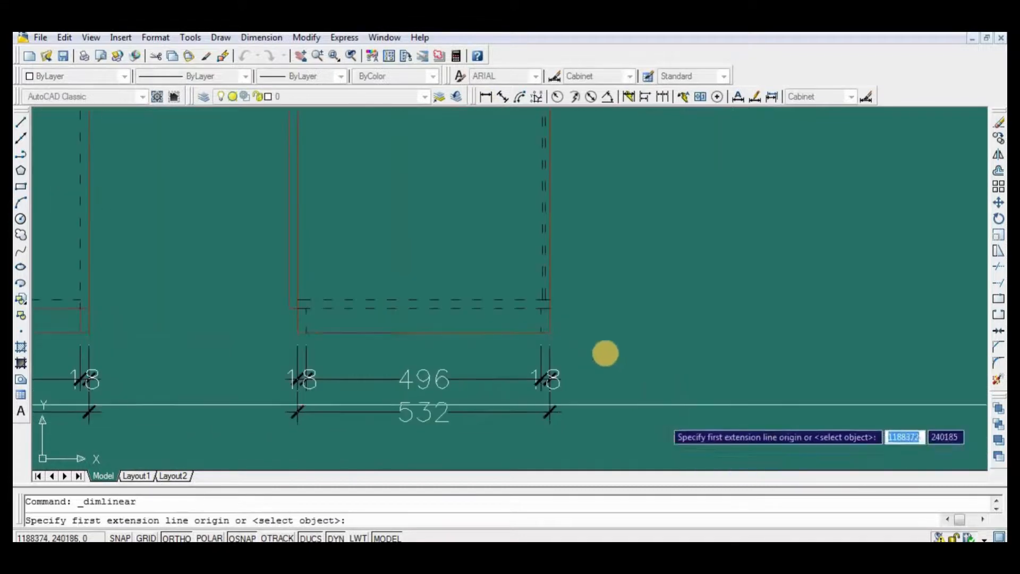
click(552, 331)
click(551, 308)
click(591, 313)
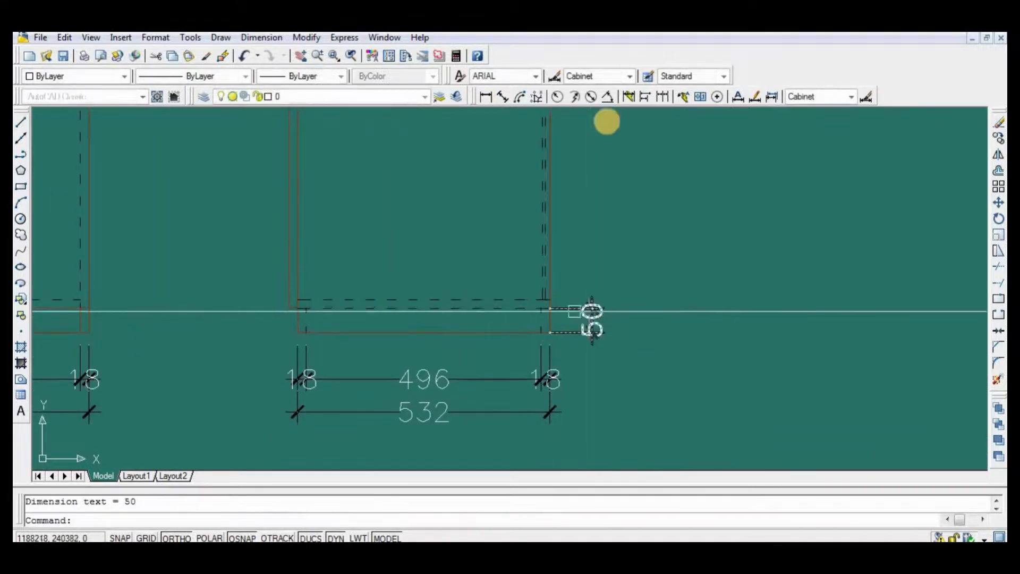
Continue the right side view's vertical dimension across the bottom panel and up to the lower and upper faces of the shelf above the drawer
click(666, 98)
scroll(572, 272, up, 2)
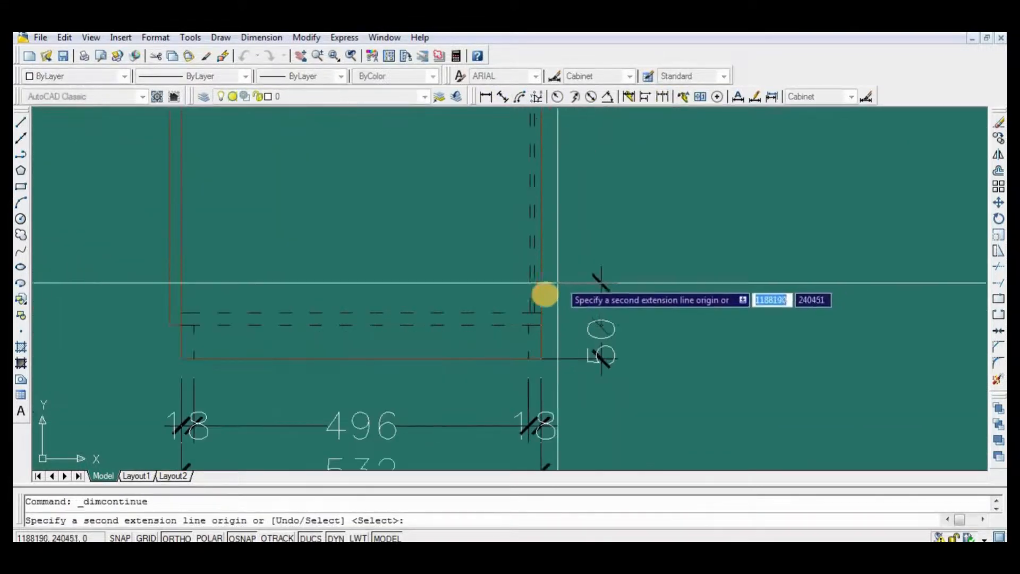
click(542, 313)
middle_drag(601, 138, 595, 472)
click(553, 220)
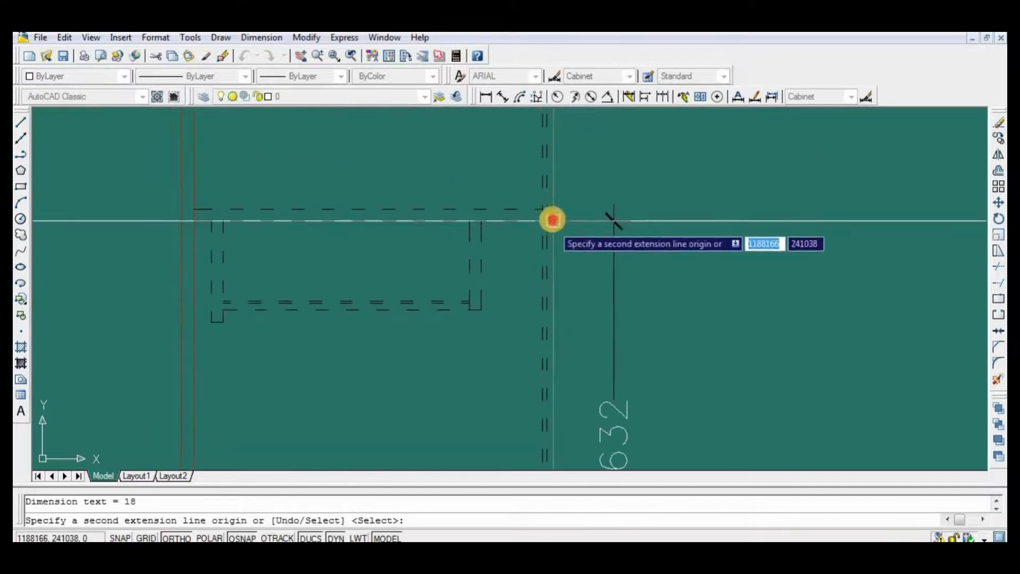
click(553, 209)
Continue the right side view's dimension chain to the underside and top edge of the cupboard top, and end the chain
middle_drag(585, 216, 573, 454)
click(559, 212)
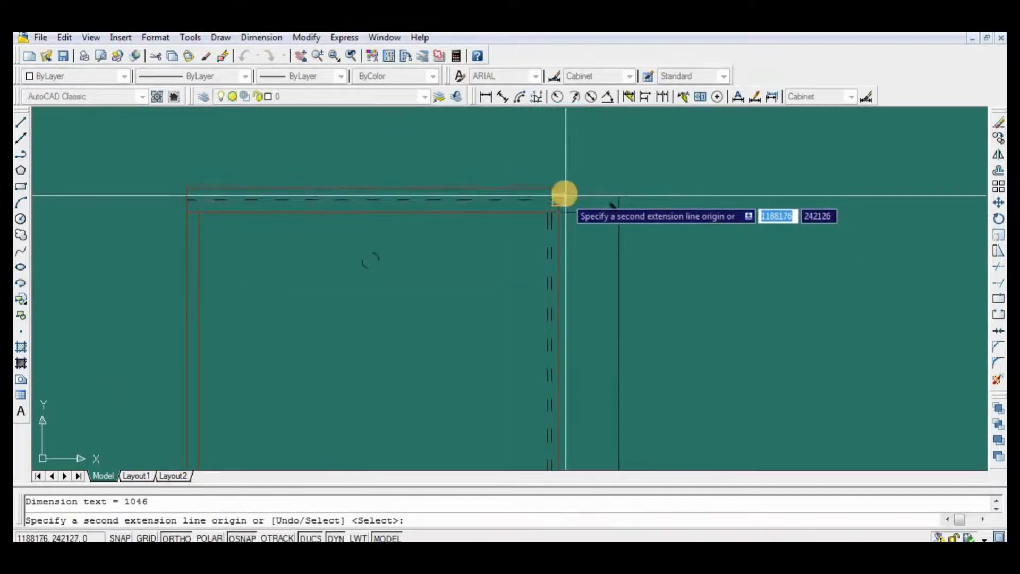
click(559, 188)
scroll(757, 219, down, 5)
key(Return)
scroll(762, 305, up, 2)
key(Return)
scroll(761, 305, down, 3)
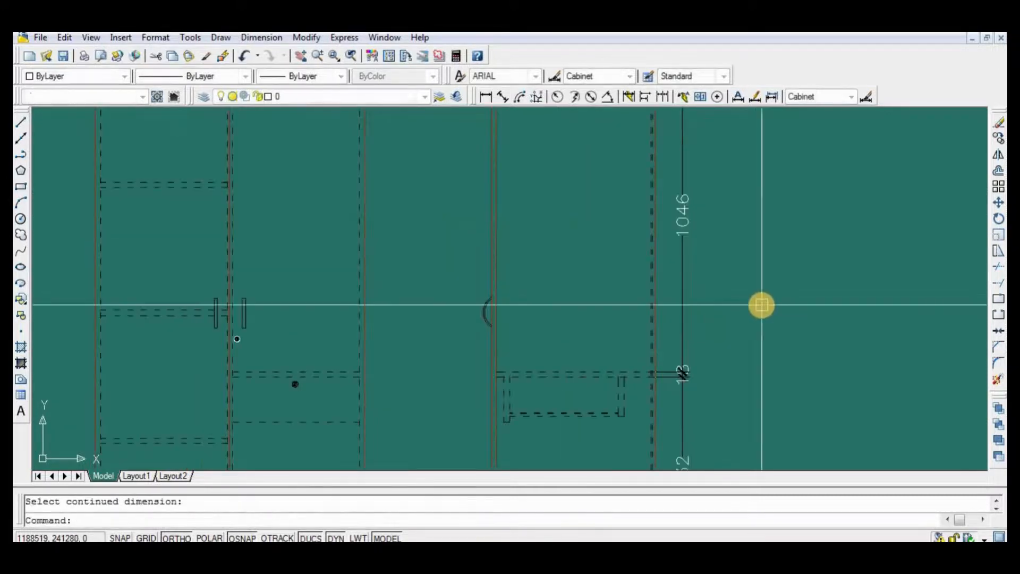
Add a vertical linear dimension for the base height at the left side view's lower back corner
click(486, 97)
scroll(404, 430, up, 6)
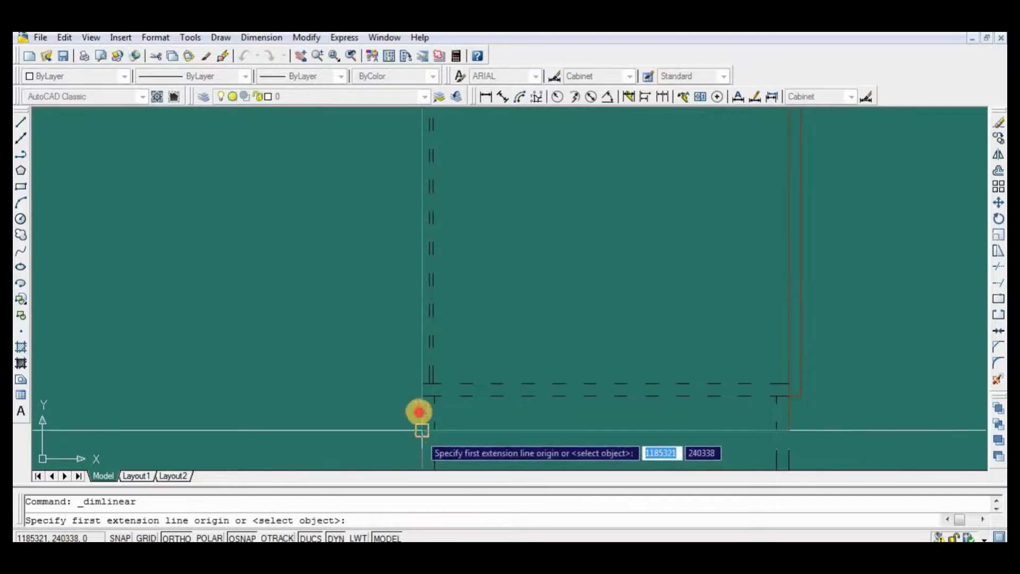
click(422, 430)
click(422, 396)
click(378, 405)
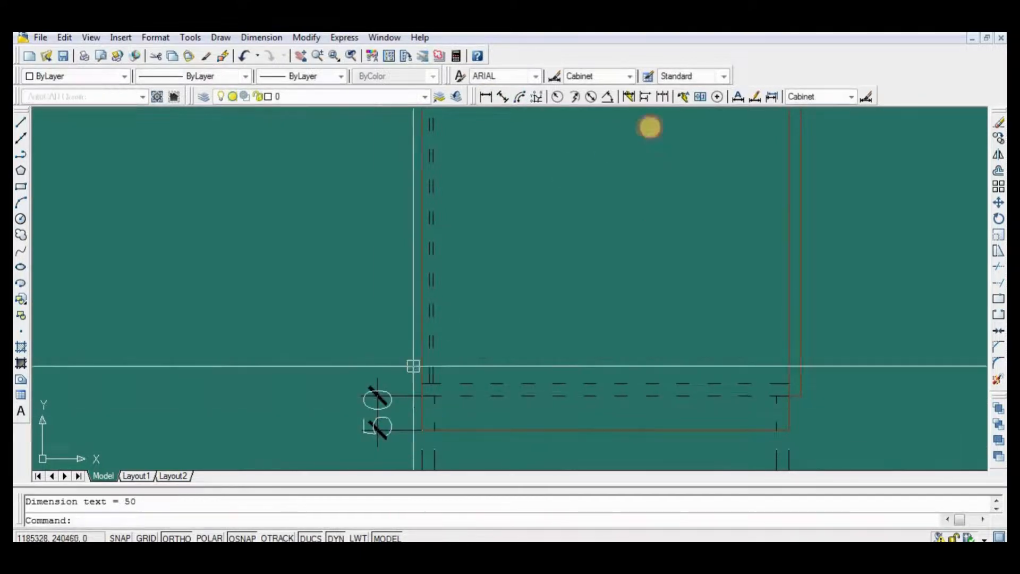
Continue the left side view's vertical dimension across the bottom panel and to both faces of the lowest shelf
click(663, 97)
scroll(417, 383, down, 5)
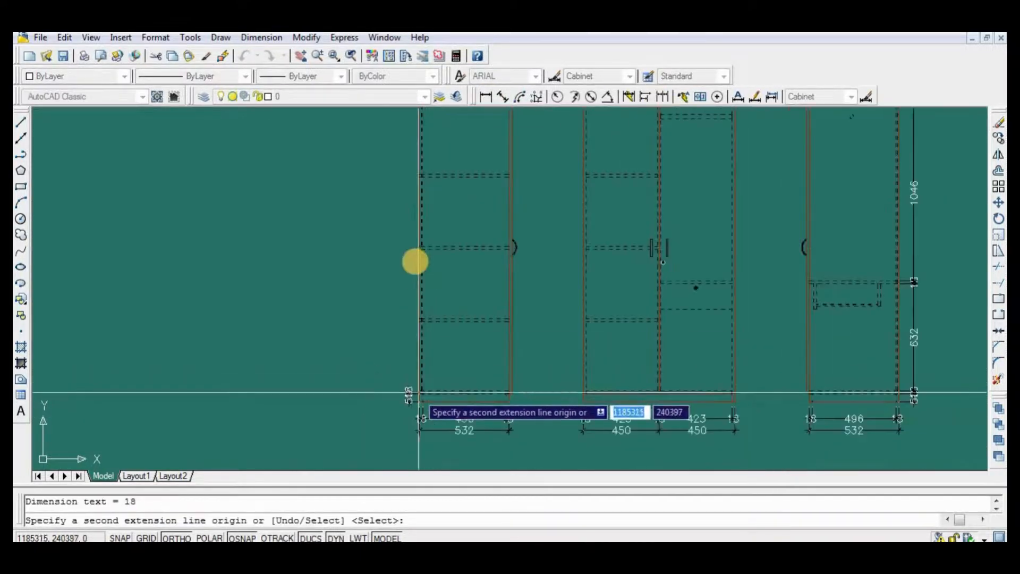
scroll(419, 324, up, 6)
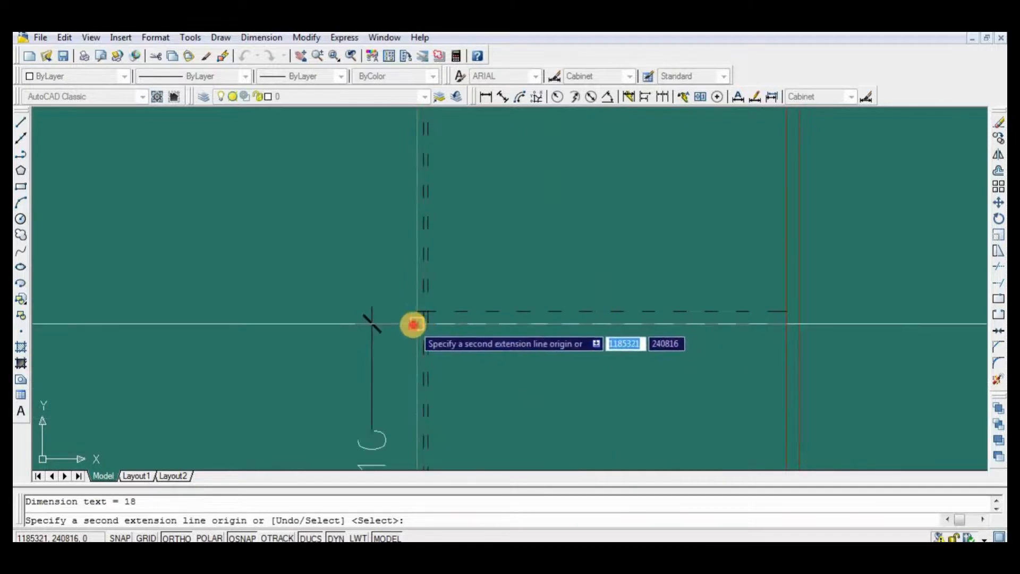
click(416, 324)
click(417, 311)
middle_drag(417, 311, 420, 537)
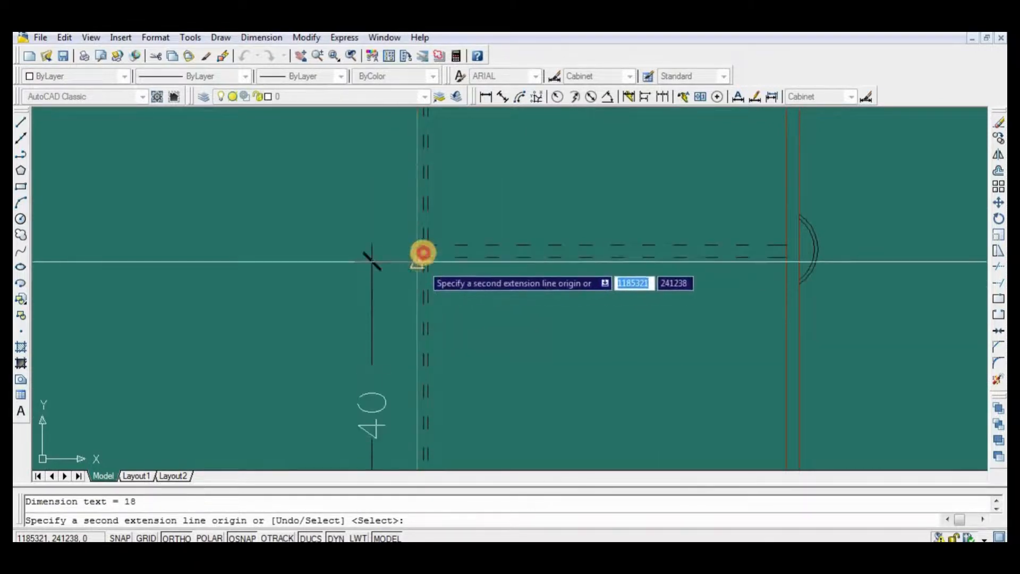
click(417, 262)
middle_drag(481, 244, 481, 285)
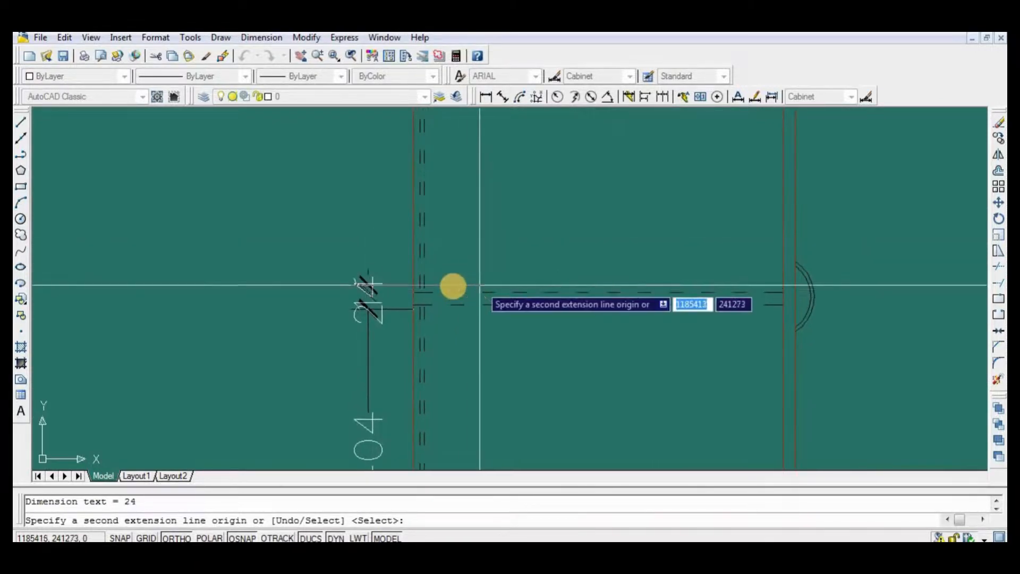
key(ctrl+z)
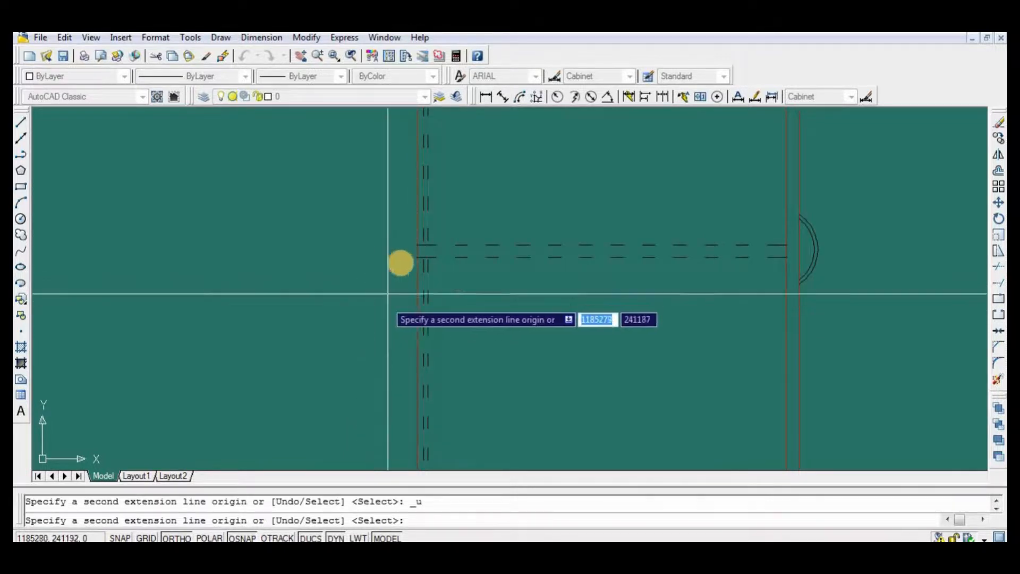
Continue the left side view's dimension chain to the lower and upper faces of the middle and upper shelves
click(414, 258)
click(417, 244)
middle_drag(416, 243, 440, 536)
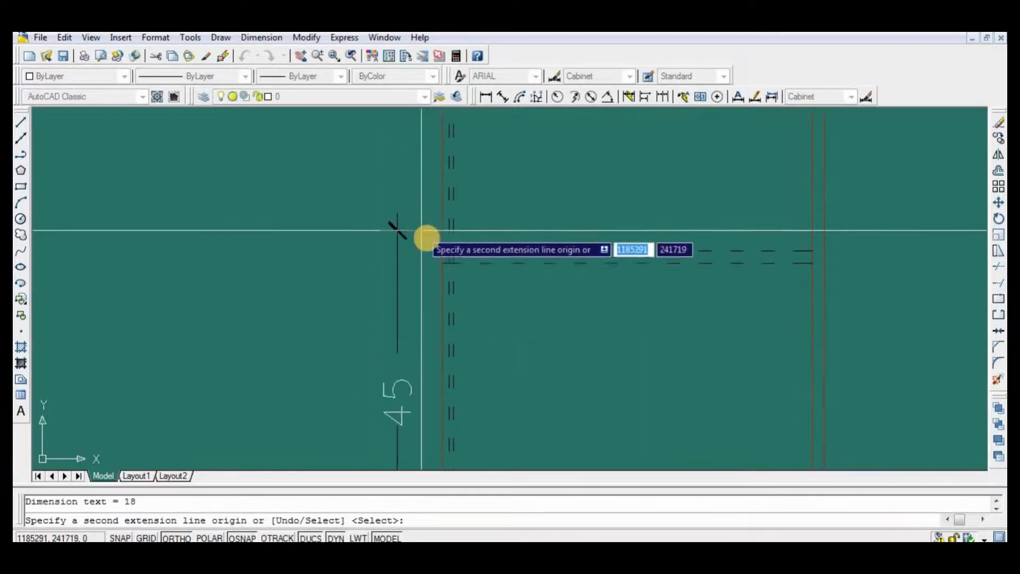
click(441, 261)
click(441, 250)
Continue the left side view's dimension chain to the underside and top edge of the cupboard top, and end the chain
middle_drag(443, 213, 446, 516)
middle_drag(448, 112, 449, 257)
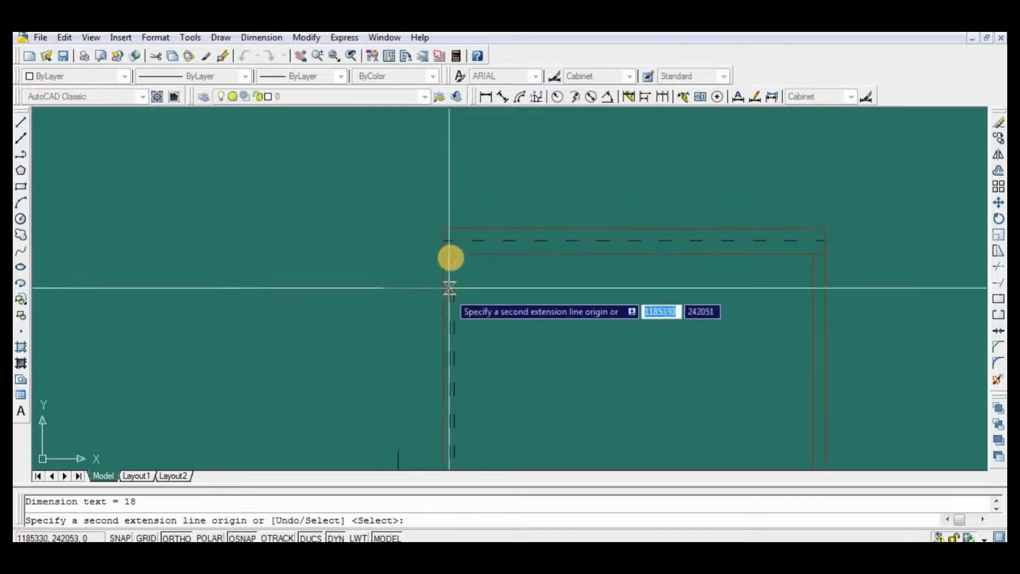
click(445, 254)
click(445, 228)
key(Return)
scroll(464, 337, down, 2)
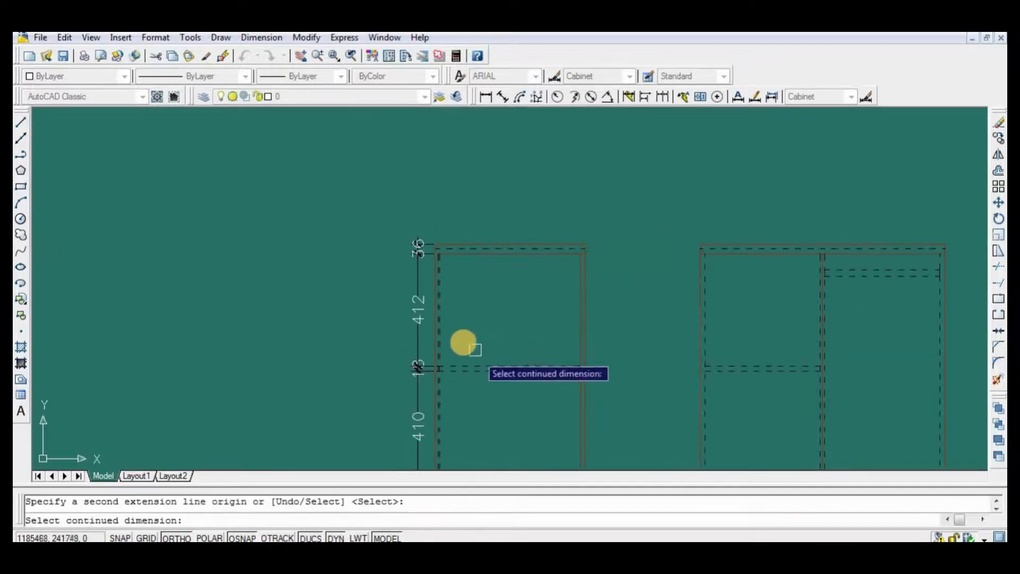
key(Return)
Move the left side view's whole vertical dimension chain horizontally farther away from the cabinet
text(m)
key(Return)
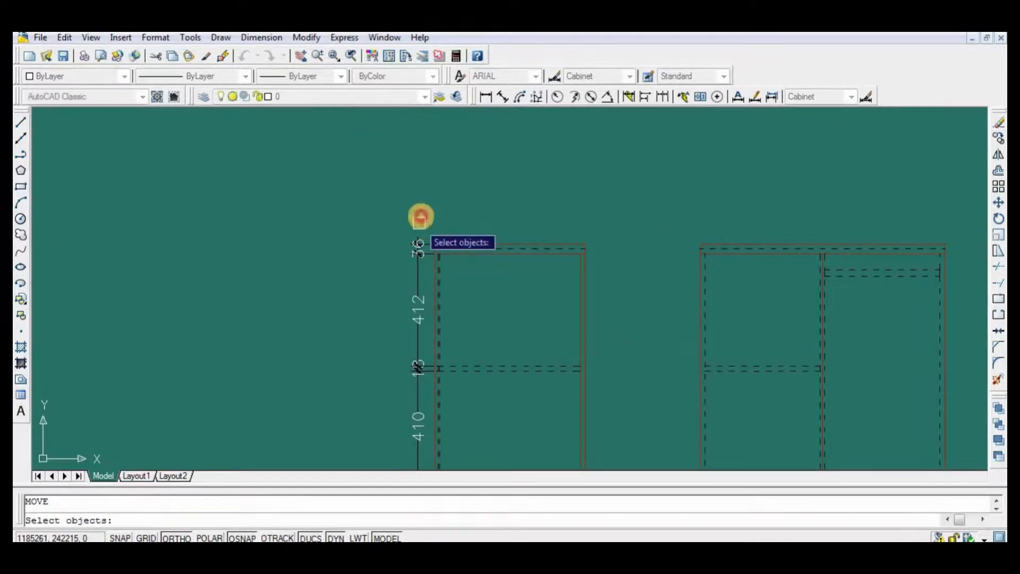
click(420, 222)
scroll(415, 230, down, 2)
click(340, 433)
key(Return)
click(341, 431)
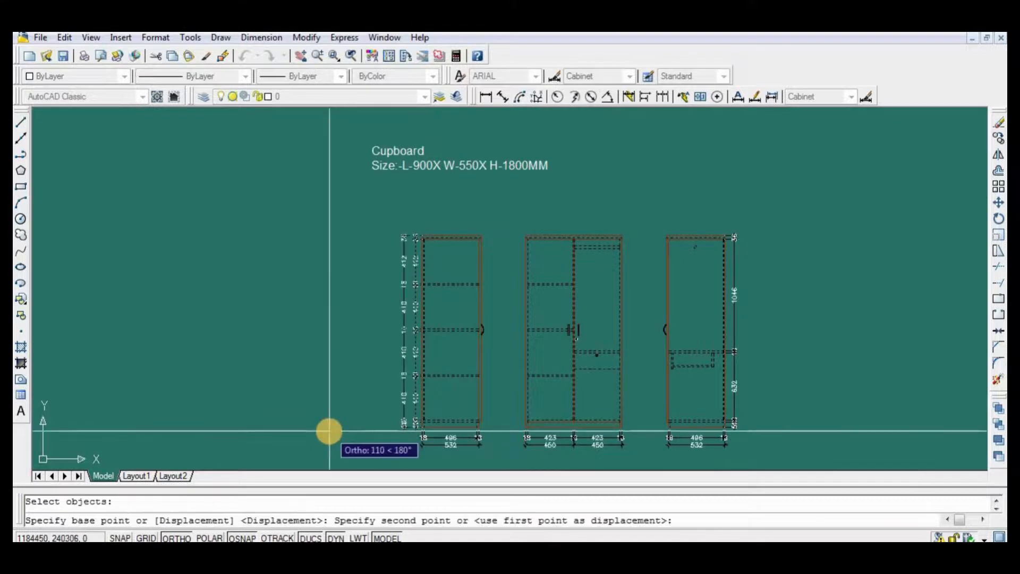
key(Return)
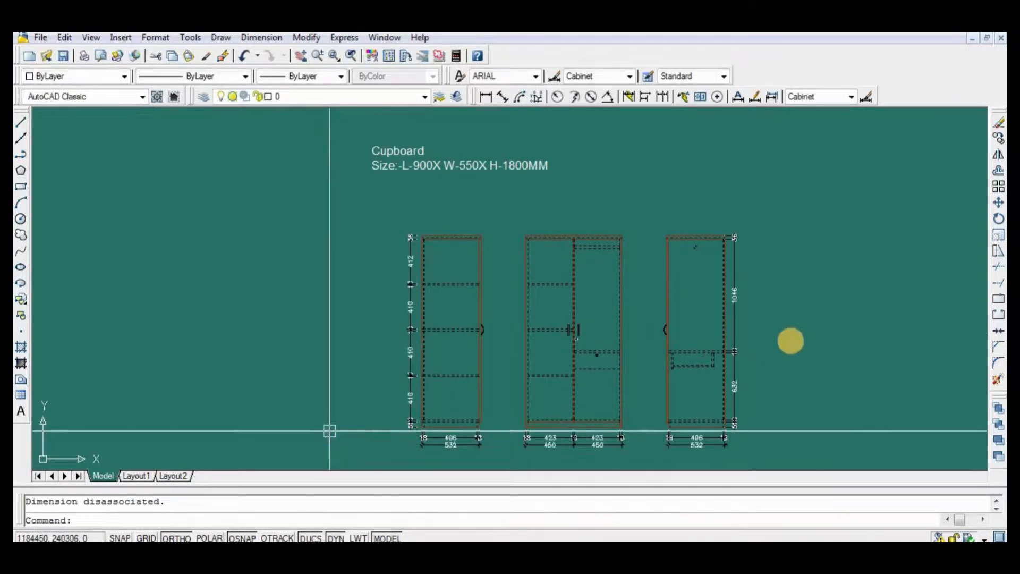
Move the right side view's whole vertical dimension chain 50 mm horizontally away from the cabinet
key(Return)
click(776, 204)
click(733, 423)
key(Return)
click(783, 398)
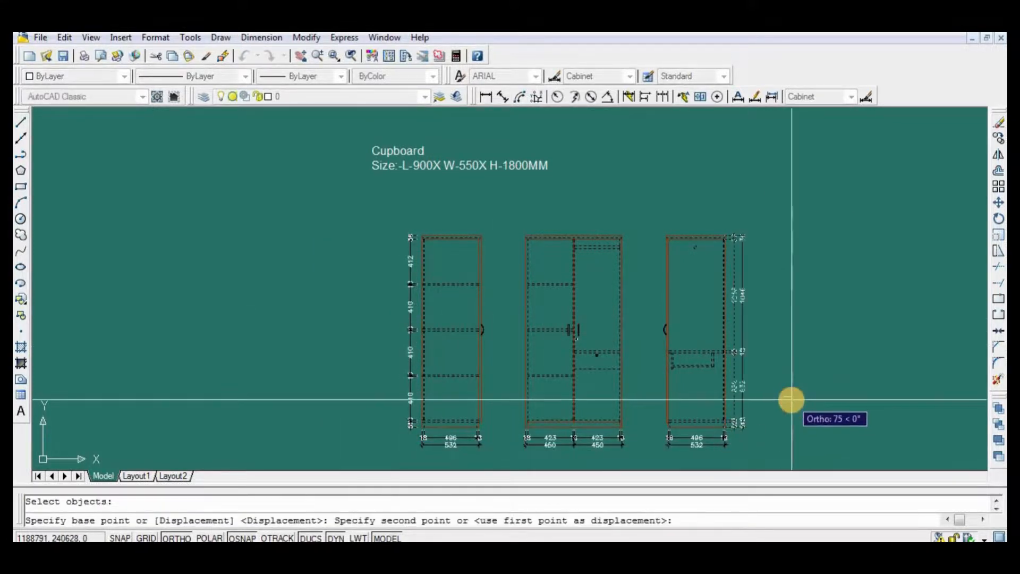
text(50)
key(Return)
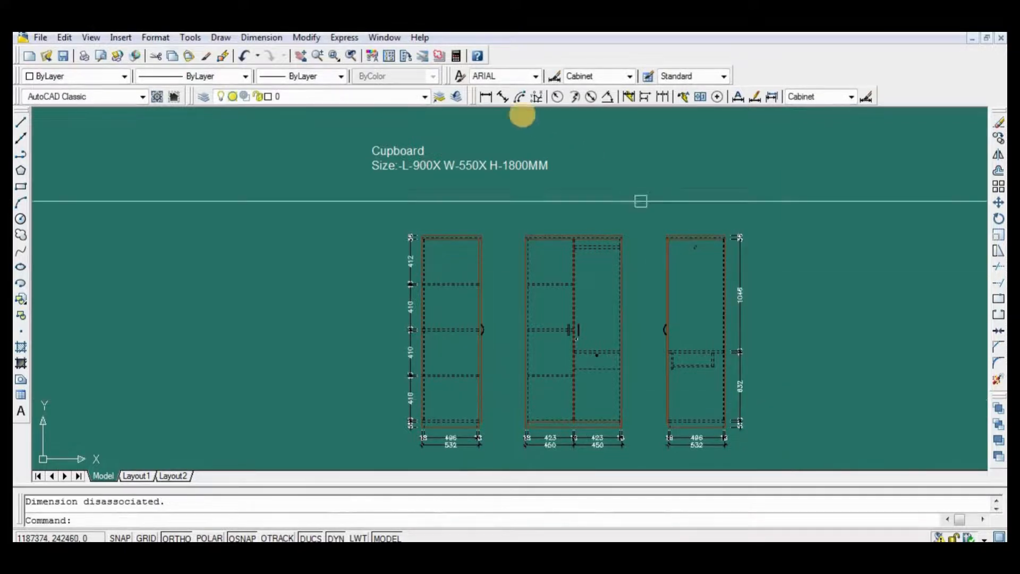
Add an overall height dimension outside the left side view's chain, from the cupboard's top to its bottom edge
click(486, 97)
scroll(372, 199, up, 5)
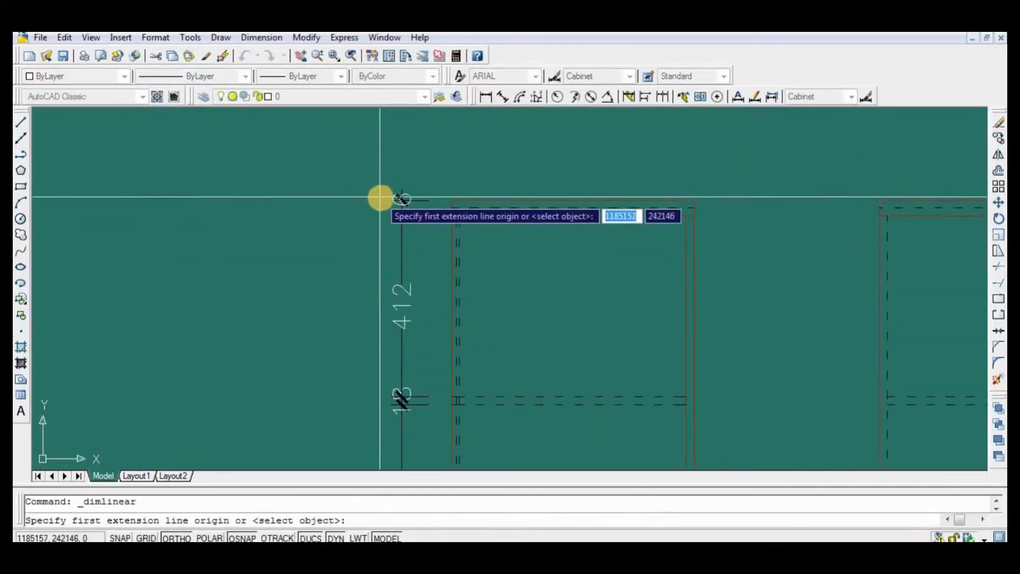
click(383, 199)
scroll(366, 406, down, 4)
scroll(415, 361, up, 5)
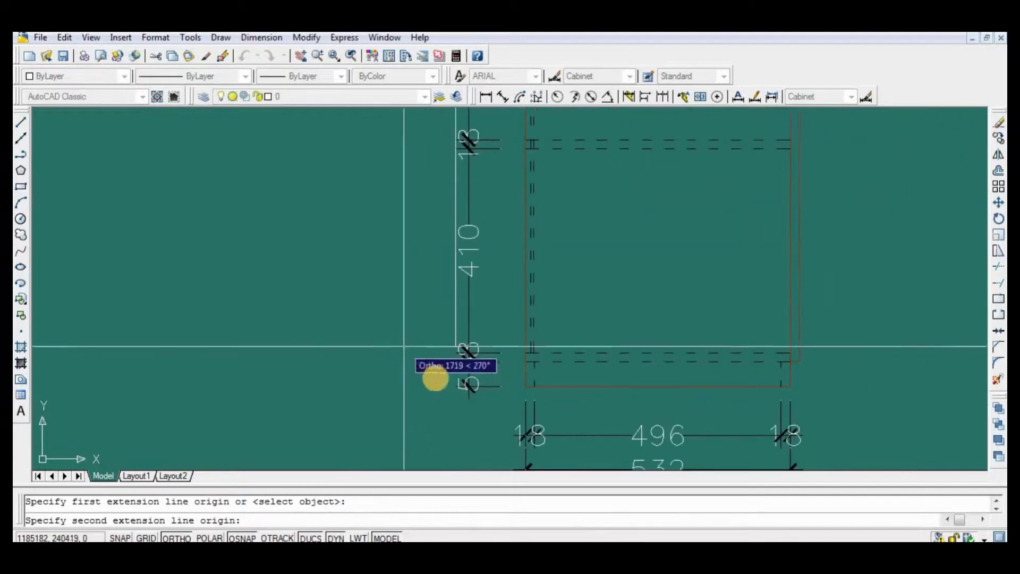
click(456, 388)
click(473, 383)
Shift the text of the left side view's base height dimension down, clear of the bottom panel's dimension text
scroll(484, 375, up, 5)
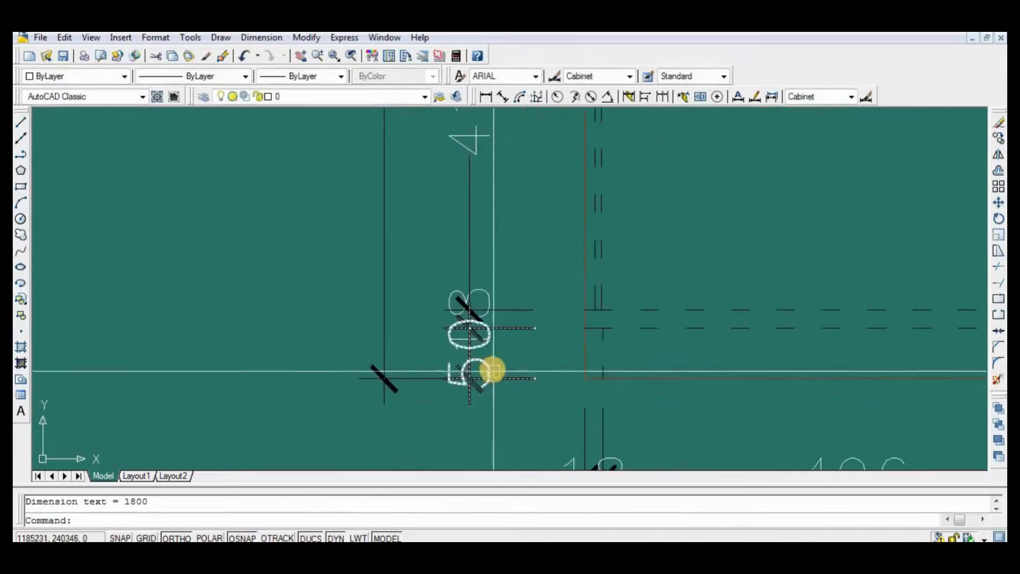
click(469, 360)
click(470, 356)
click(470, 412)
scroll(353, 372, down, 5)
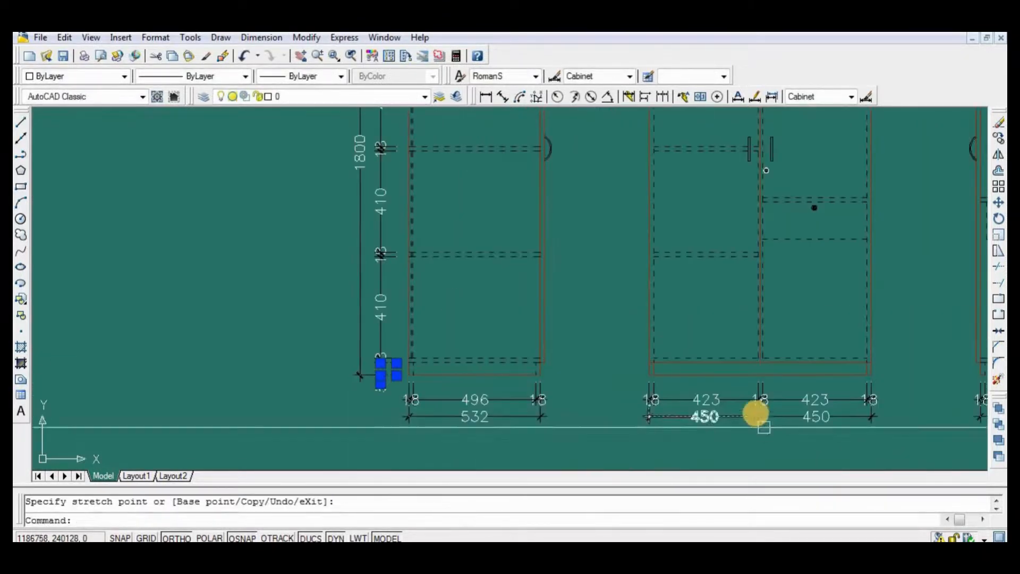
Add an overall height dimension outside the right side view's vertical chain, from the cupboard's top to its bottom edge
key(Return)
middle_drag(565, 369, 224, 417)
middle_drag(797, 351, 649, 453)
middle_drag(738, 234, 697, 392)
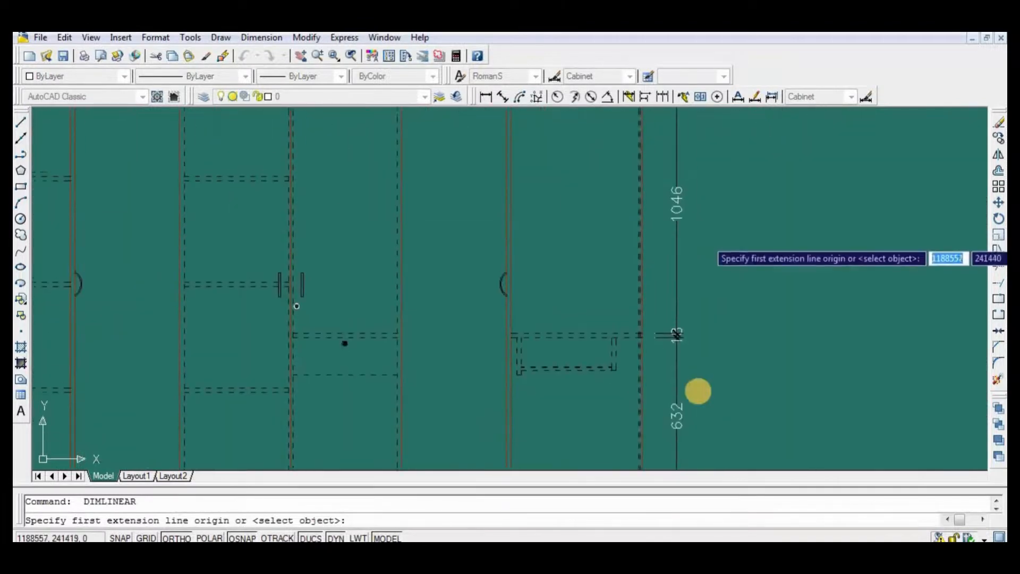
scroll(624, 202, up, 4)
click(591, 192)
scroll(673, 276, down, 5)
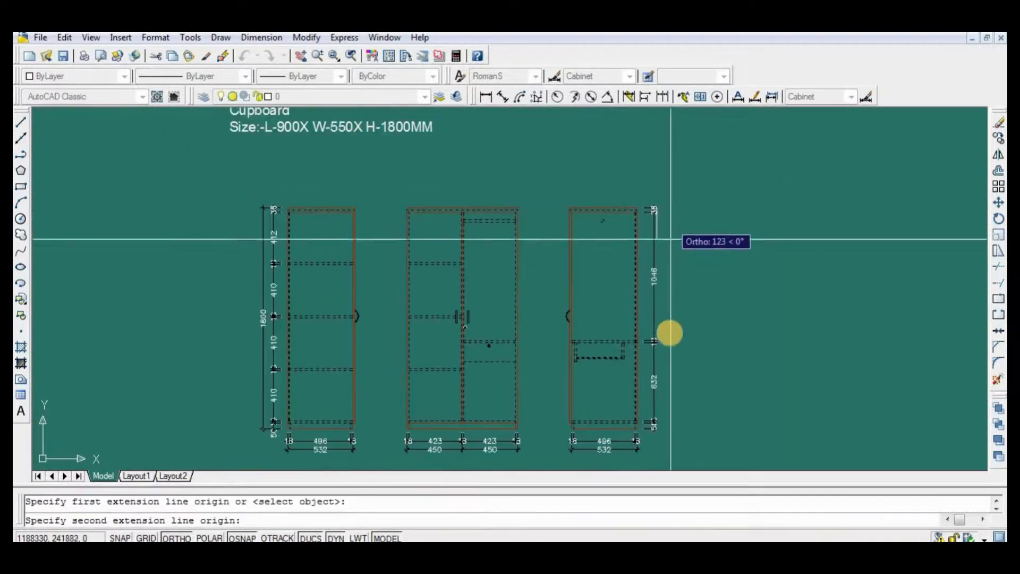
scroll(670, 383, up, 4)
scroll(672, 388, down, 3)
scroll(671, 372, up, 2)
click(664, 387)
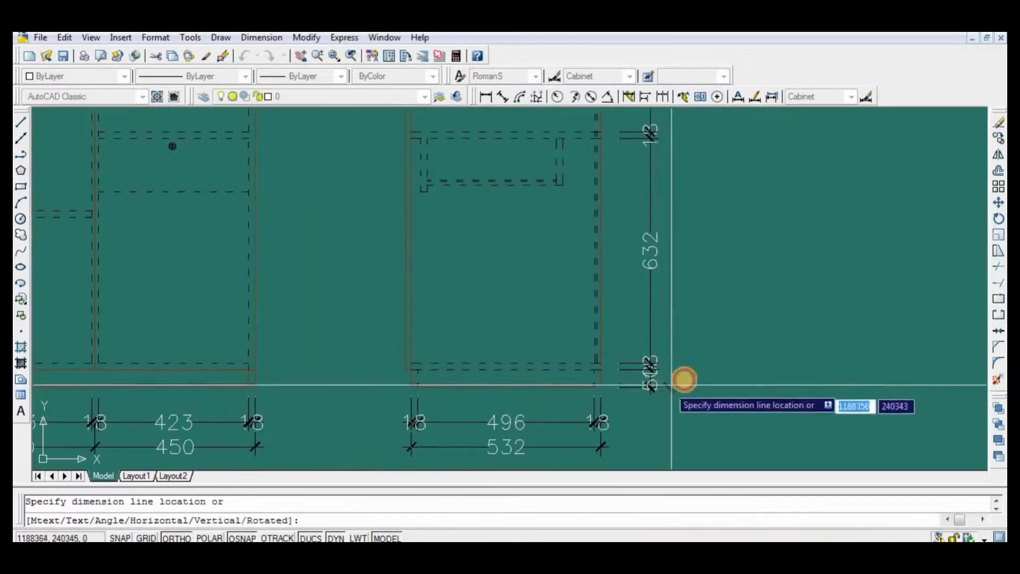
click(689, 376)
Shift the text of the right side view's base height dimension down, clear of the bottom panel's dimension text
scroll(681, 367, up, 6)
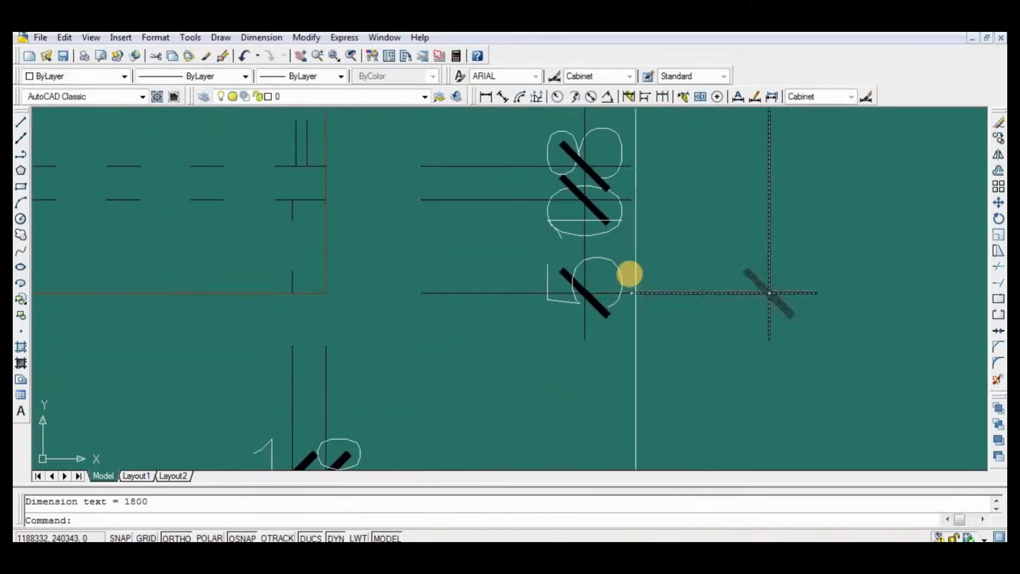
click(586, 247)
click(585, 364)
key(Return)
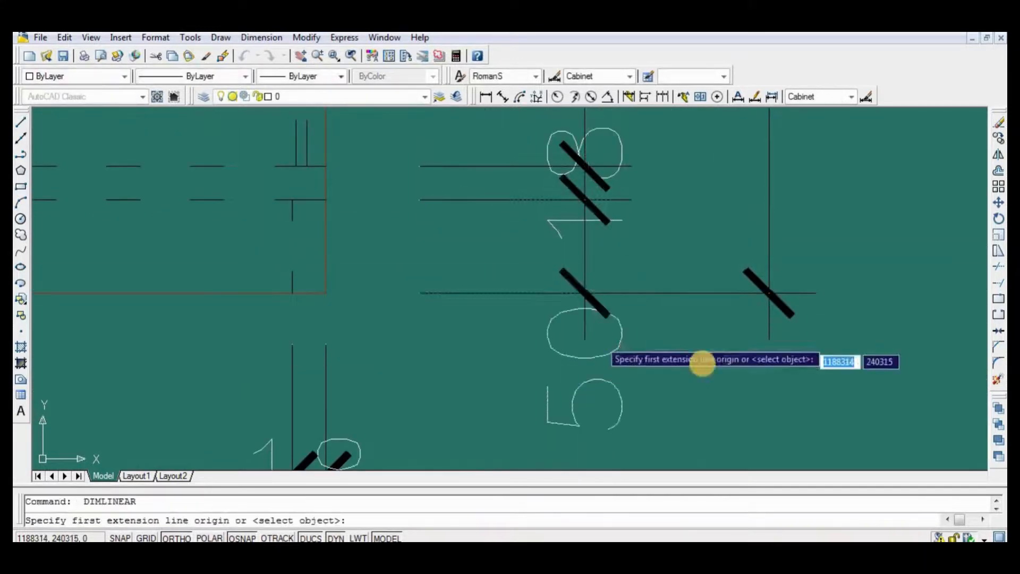
scroll(702, 360, down, 3)
key(Return)
scroll(690, 319, down, 5)
scroll(659, 361, up, 6)
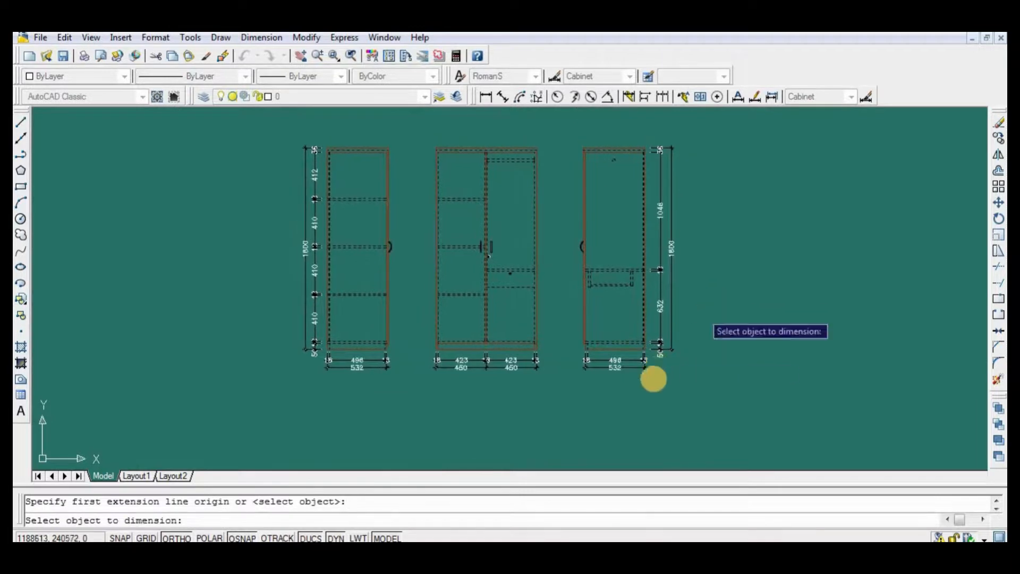
key(Escape)
Move the right side view's overall height dimension line slightly closer to the inner vertical chain
click(684, 317)
scroll(678, 325, up, 6)
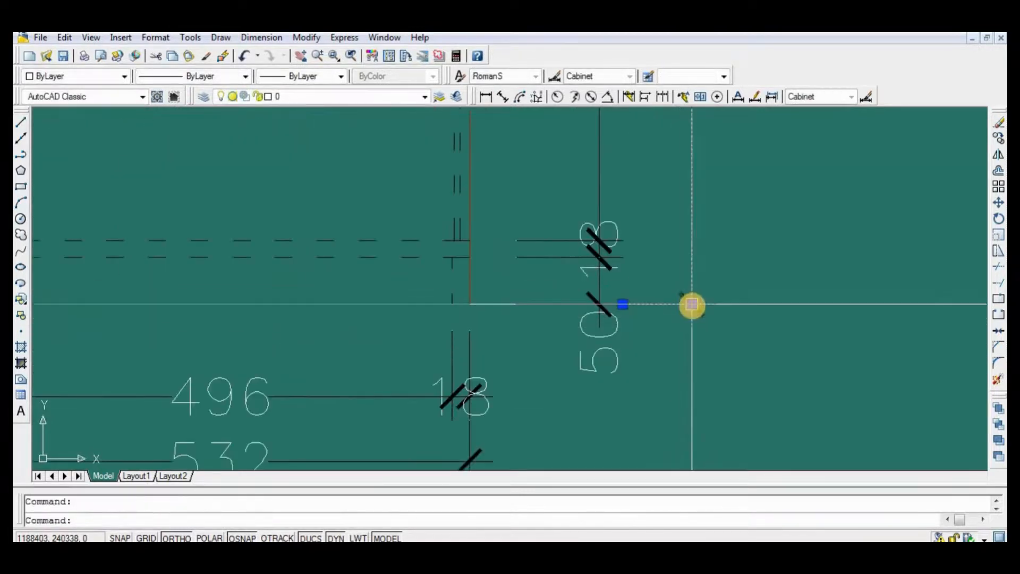
click(694, 304)
click(669, 307)
key(Return)
scroll(754, 402, down, 5)
middle_drag(774, 310, 845, 396)
key(Return)
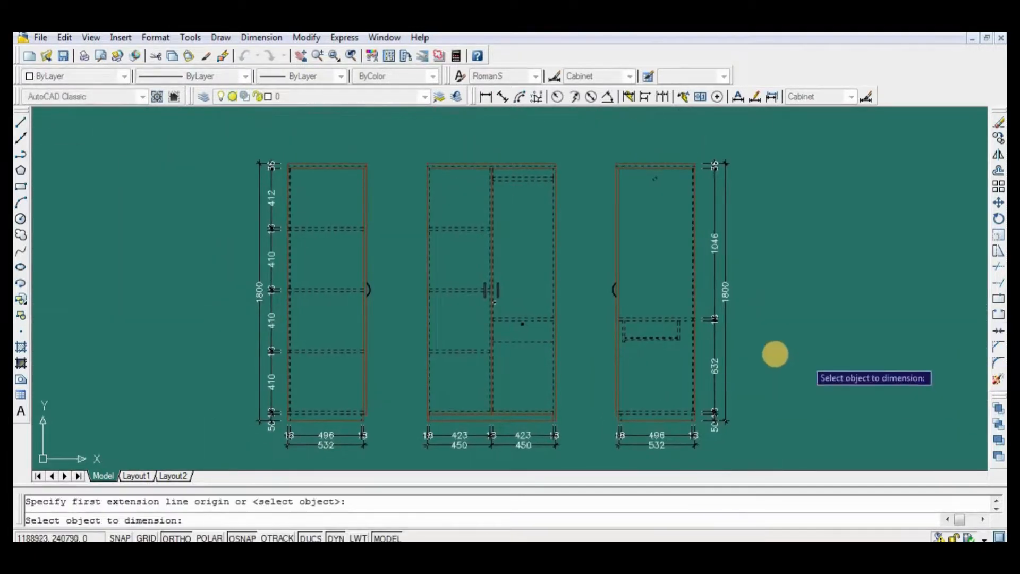
key(Return)
mouse_move(676, 316)
middle_down()
mouse_move(690, 334)
mouse_move(727, 340)
middle_up()
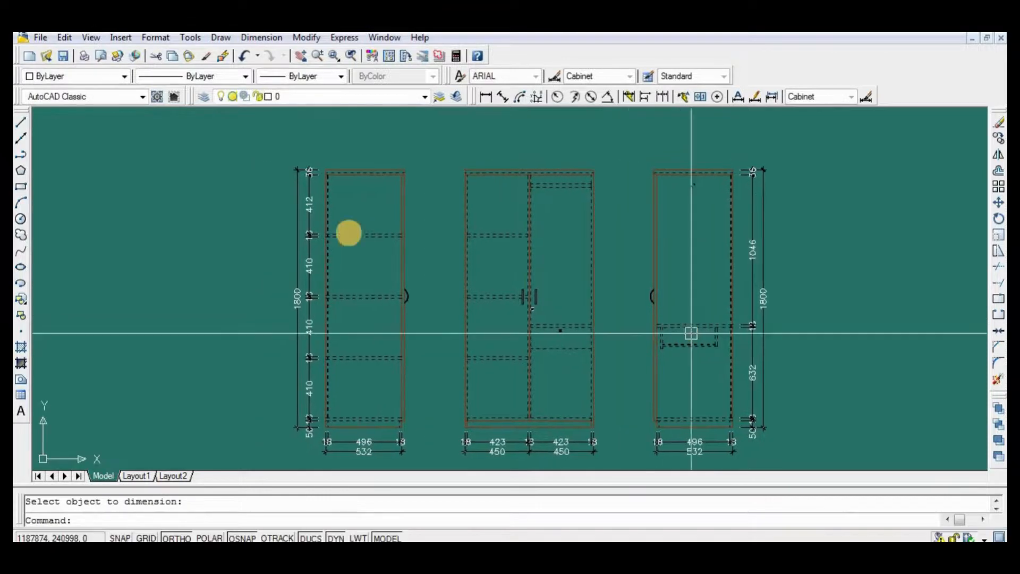
Dimension the door height on the left side view, from the door's bottom corner to its top corner
click(486, 97)
scroll(394, 447, up, 7)
click(440, 336)
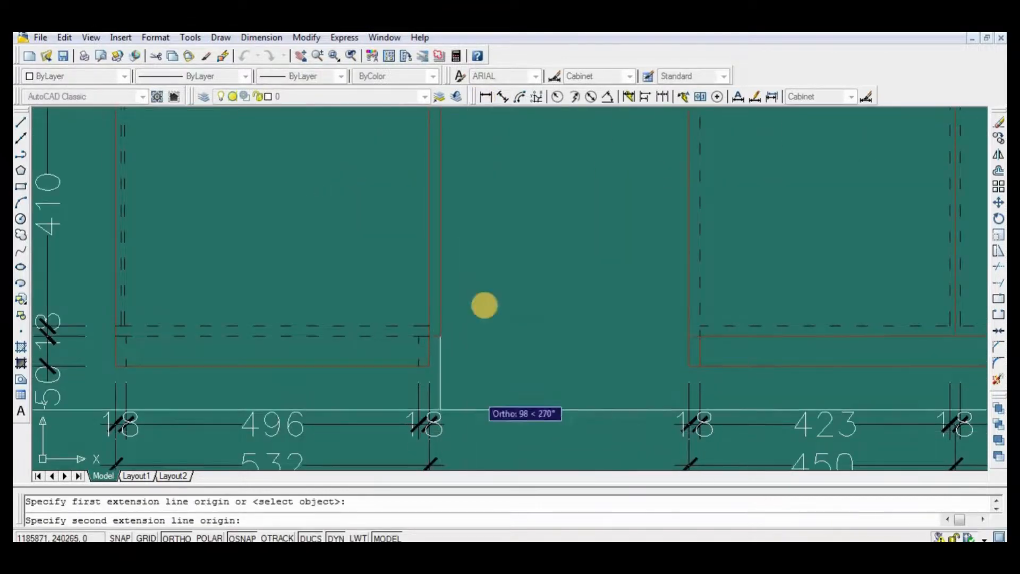
scroll(505, 441, down, 7)
scroll(504, 227, up, 2)
scroll(485, 170, up, 3)
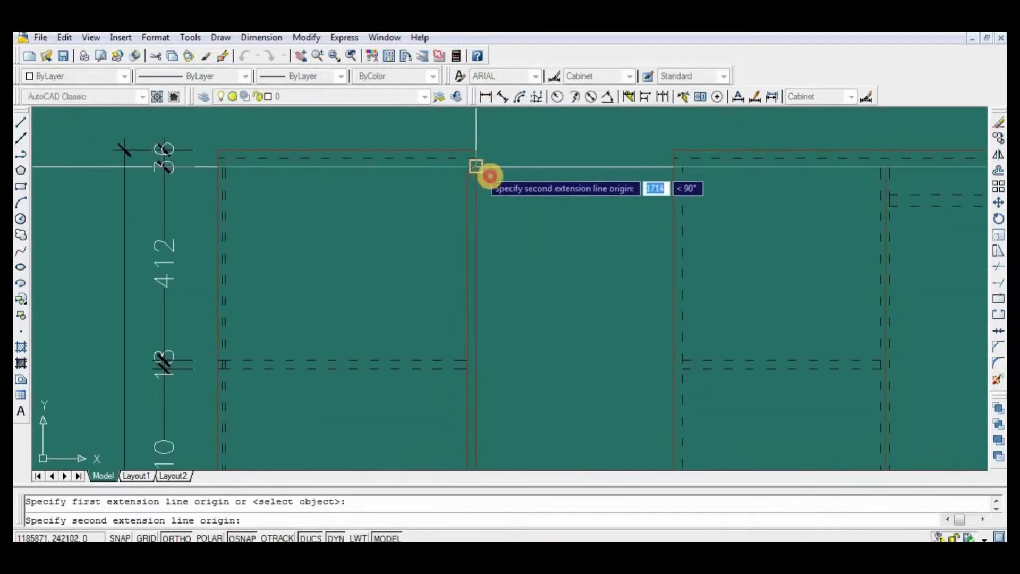
click(485, 170)
click(515, 187)
Move the left side view's door height dimension horizontally away from the cabinet
text(m)
key(Return)
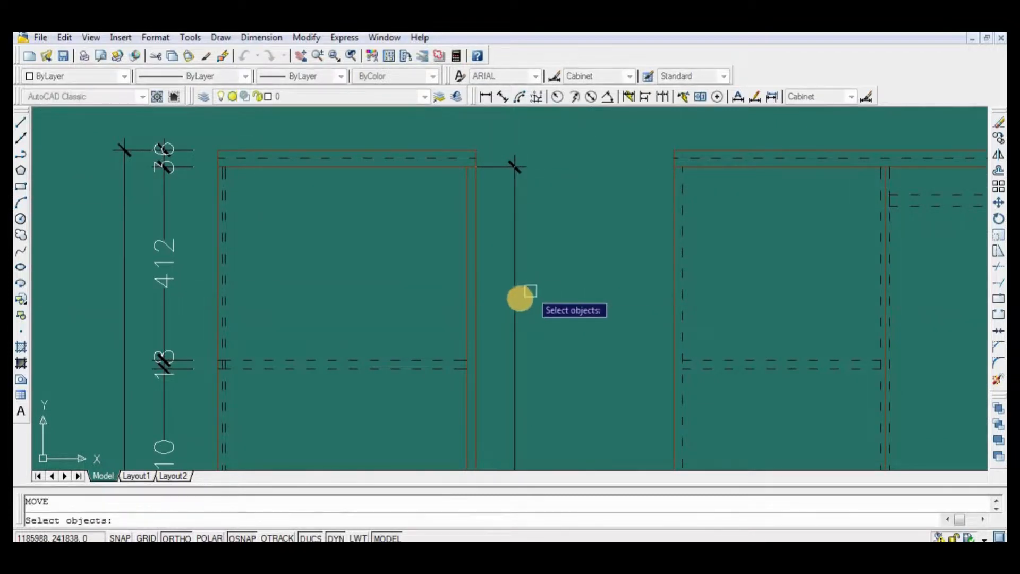
right_click(580, 294)
click(554, 294)
click(587, 294)
scroll(583, 217, down, 5)
middle_drag(627, 303, 602, 226)
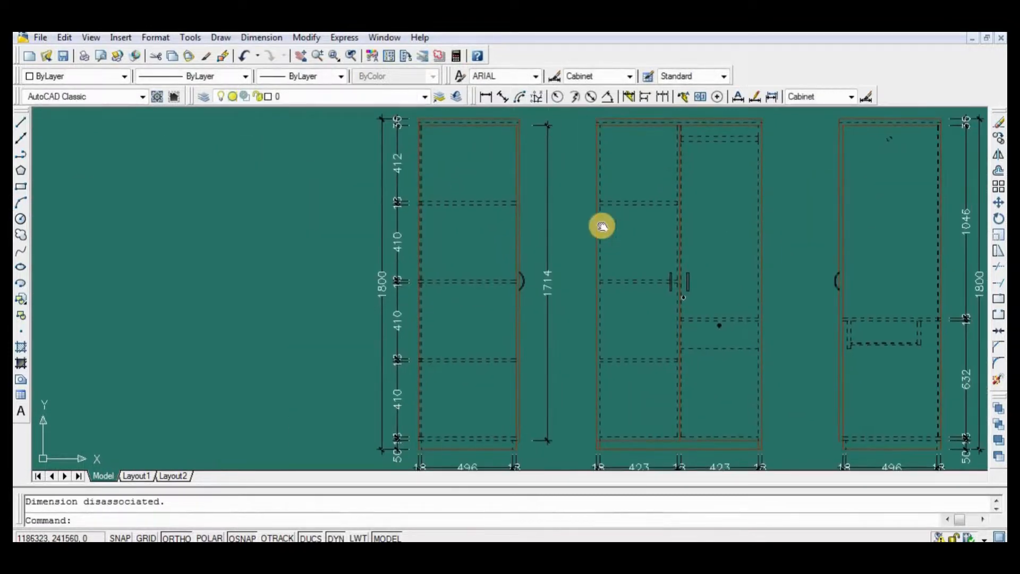
Add an overall depth dimension above the right side view, between its two top outer corners
scroll(724, 310, down, 5)
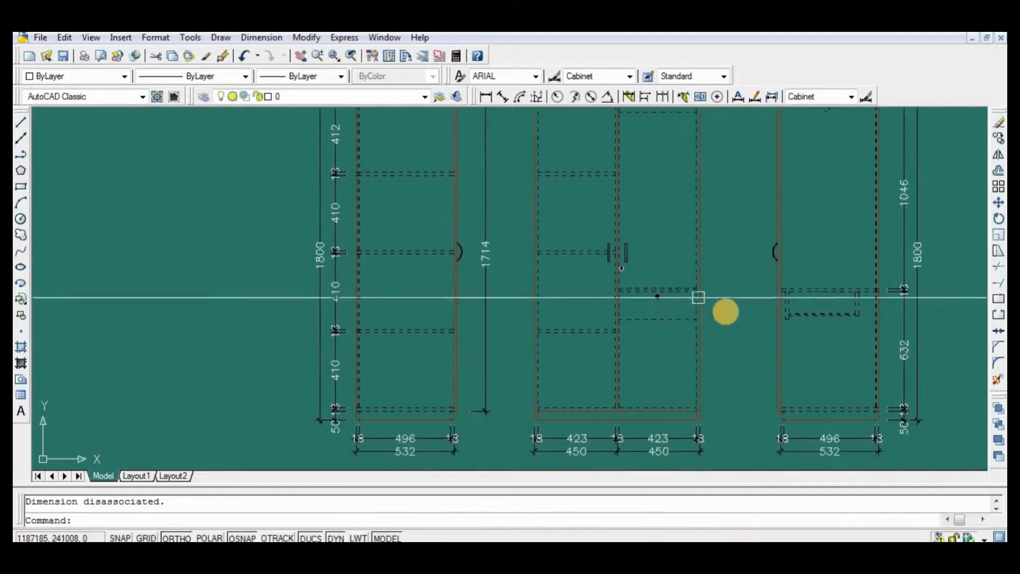
middle_drag(753, 325, 756, 331)
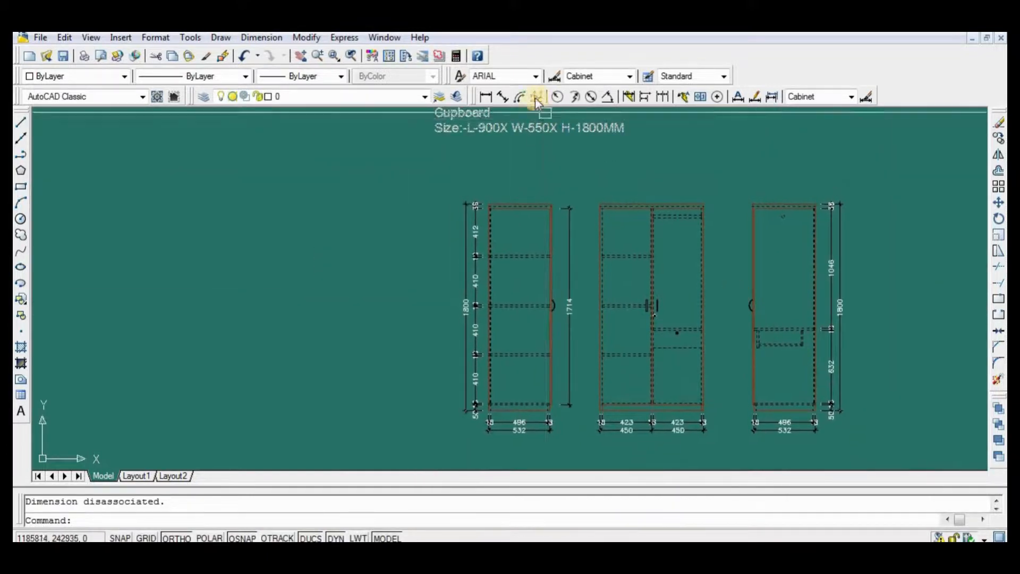
click(486, 96)
scroll(785, 208, up, 3)
click(880, 195)
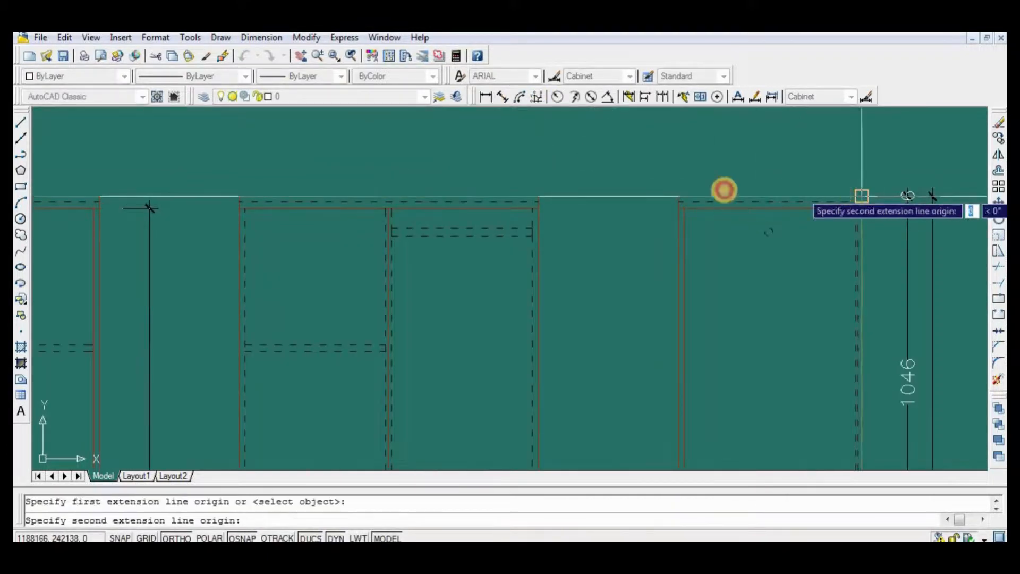
click(684, 189)
click(685, 174)
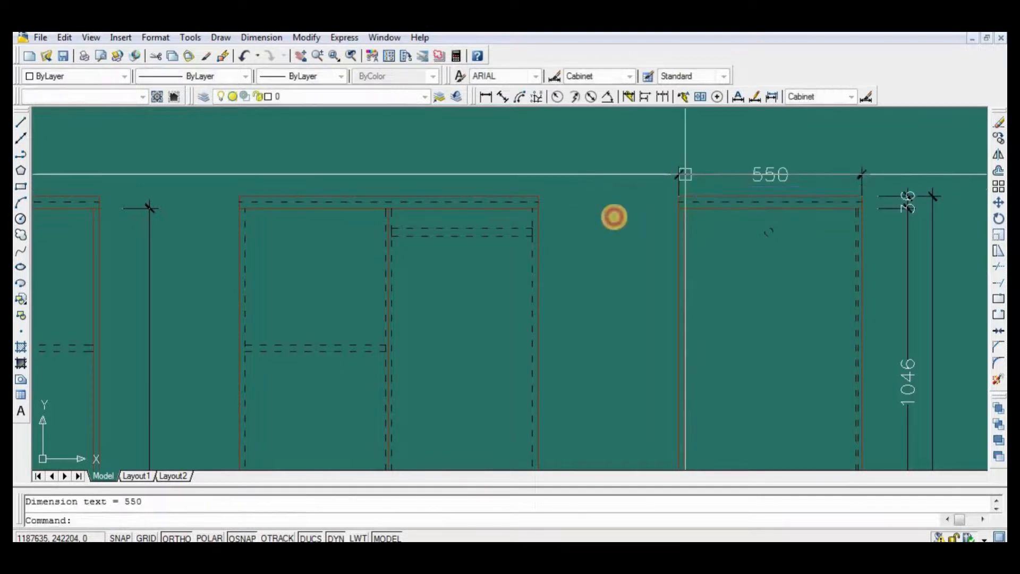
Continue the top dimension chain across the front view and the left side view, using their top outer corners
middle_drag(629, 222, 682, 231)
scroll(676, 206, up, 2)
click(663, 97)
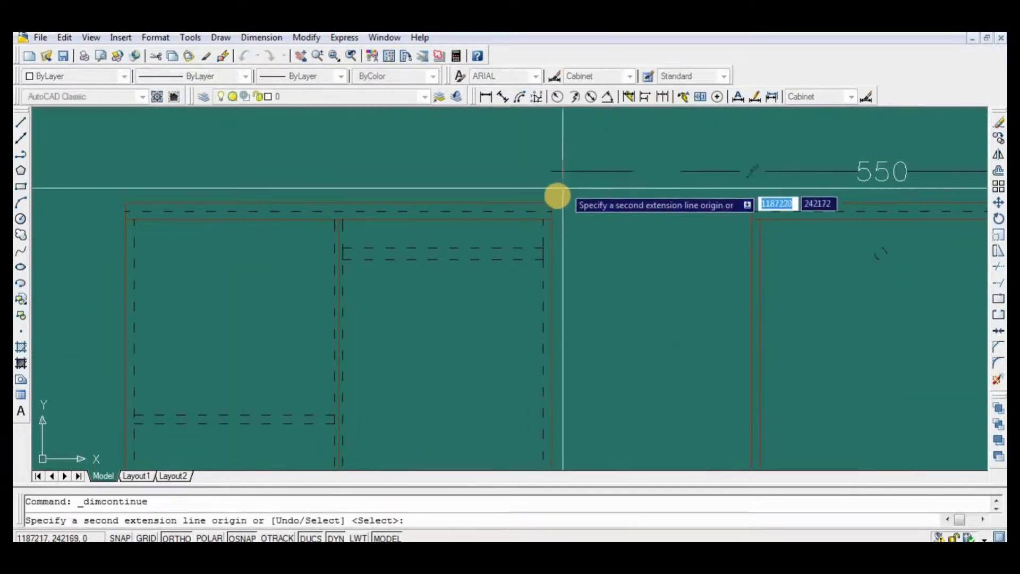
click(552, 203)
middle_drag(416, 206, 682, 268)
click(390, 263)
middle_drag(314, 255, 653, 279)
click(530, 284)
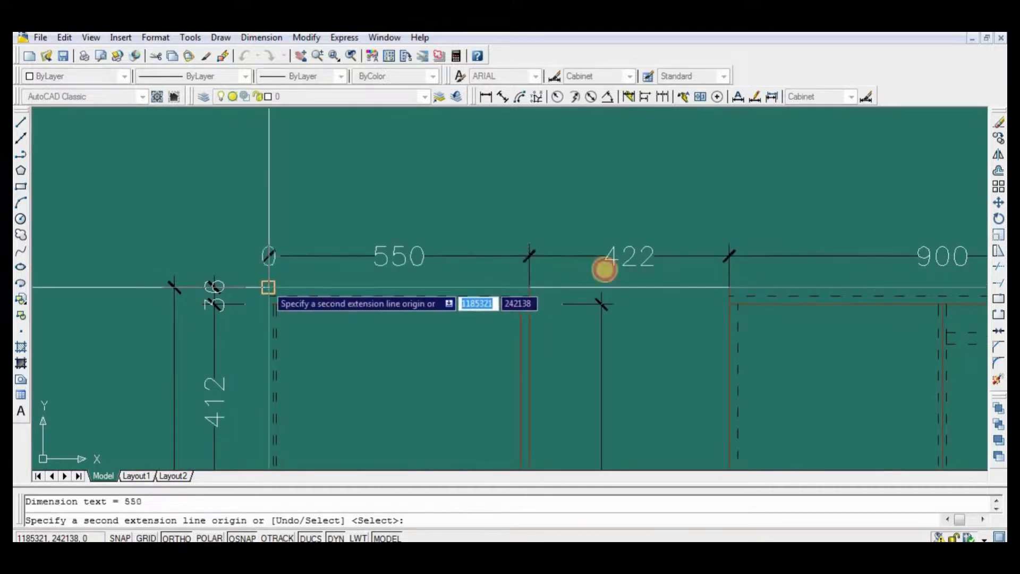
key(Return)
key(Return)
Delete the two dimensions that span the gaps between the views in the top chain
click(657, 258)
middle_drag(665, 266, 225, 255)
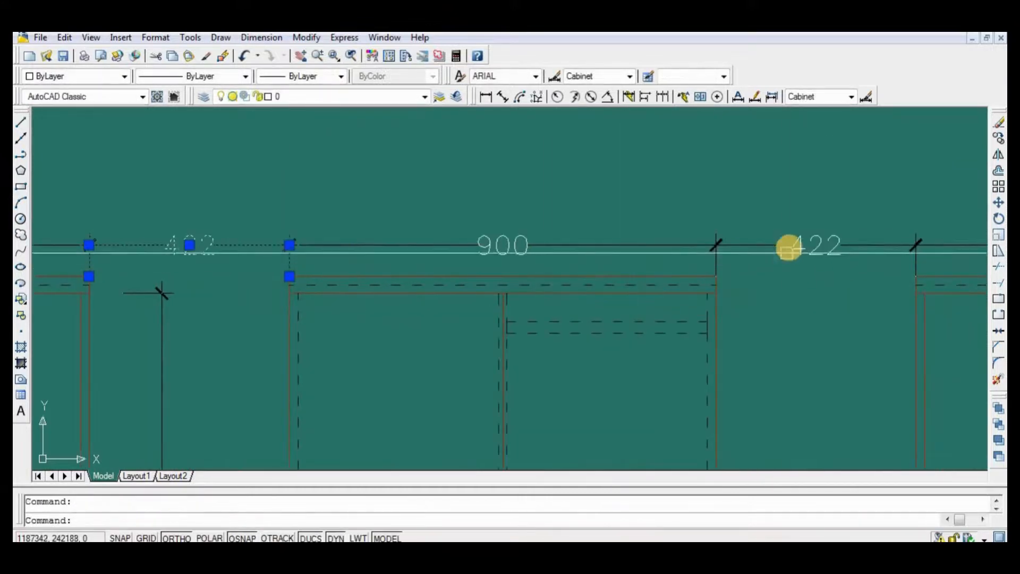
click(788, 248)
key(Delete)
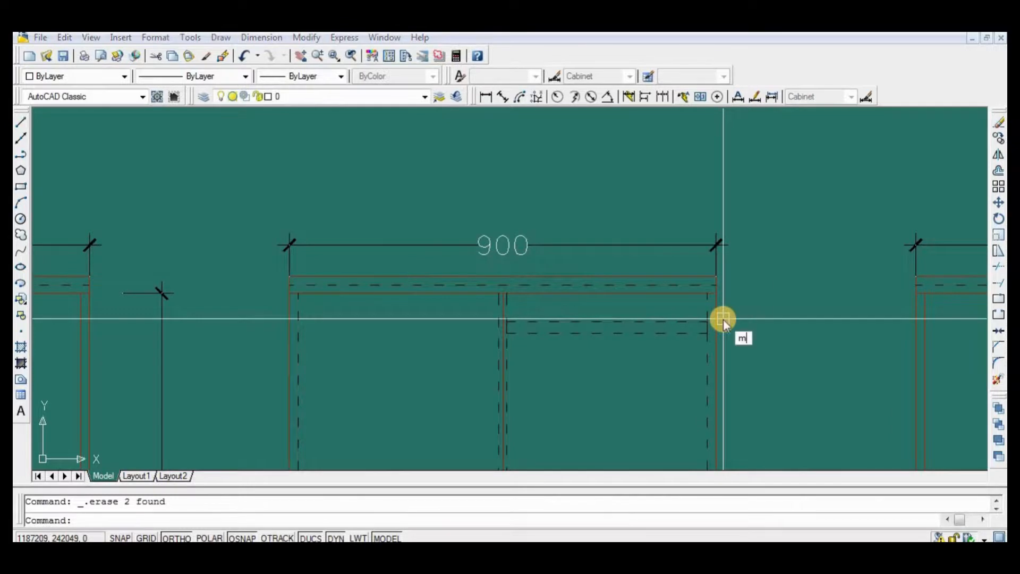
Move the three overall dimensions above the views straight up, farther from the cabinet tops
scroll(723, 319, down, 4)
text(m)
key(Return)
click(826, 266)
click(461, 285)
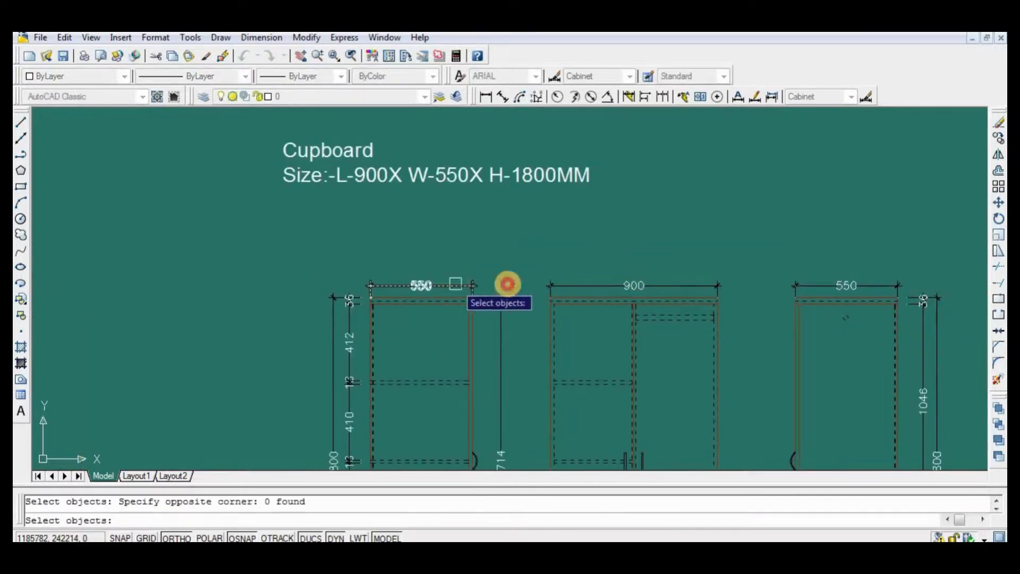
right_click(811, 259)
click(811, 250)
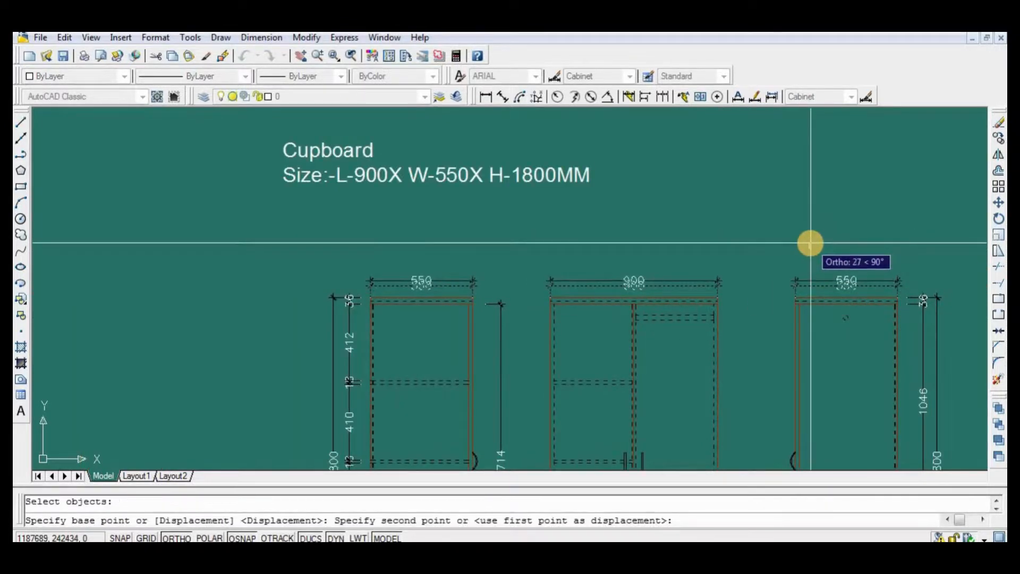
key(Return)
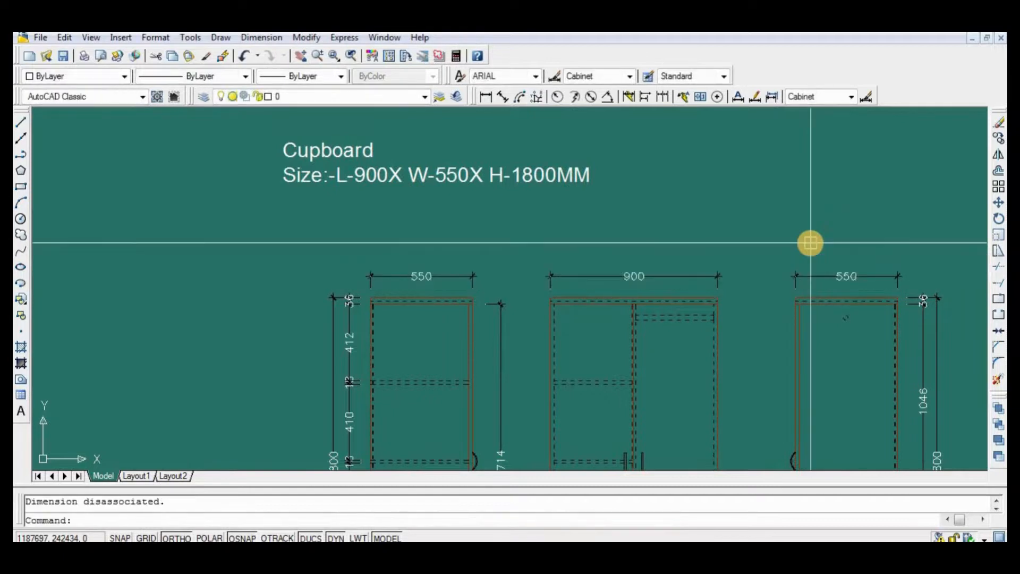
Move the Cupboard title and size text horizontally to the right, nearer the middle of the views
scroll(631, 267, down, 3)
scroll(631, 266, up, 2)
key(Return)
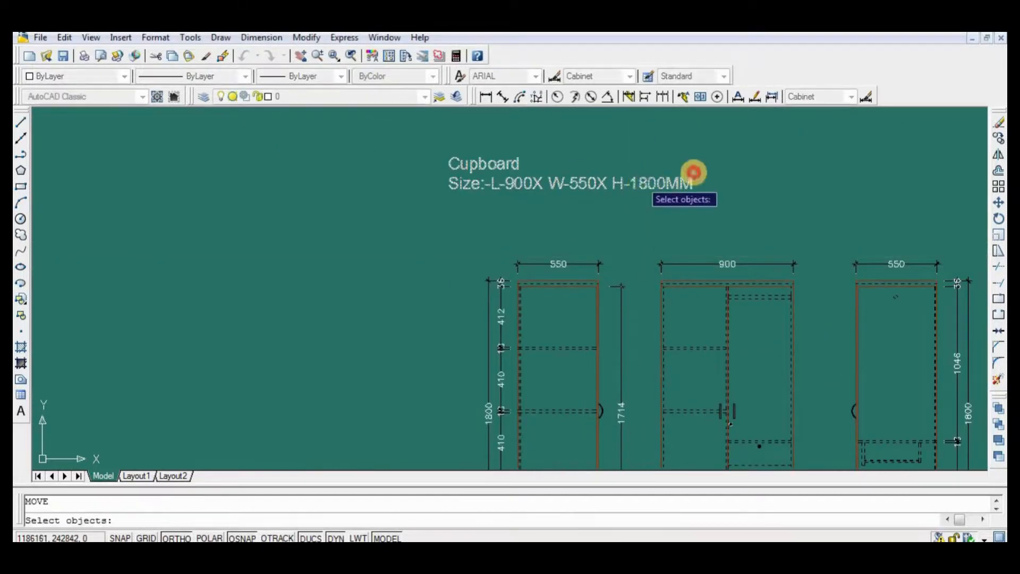
click(689, 180)
right_click(696, 172)
click(699, 169)
click(753, 167)
Move the Cupboard title and size text straight down, closer to the top dimensions
key(Return)
click(674, 183)
right_click(713, 166)
click(741, 124)
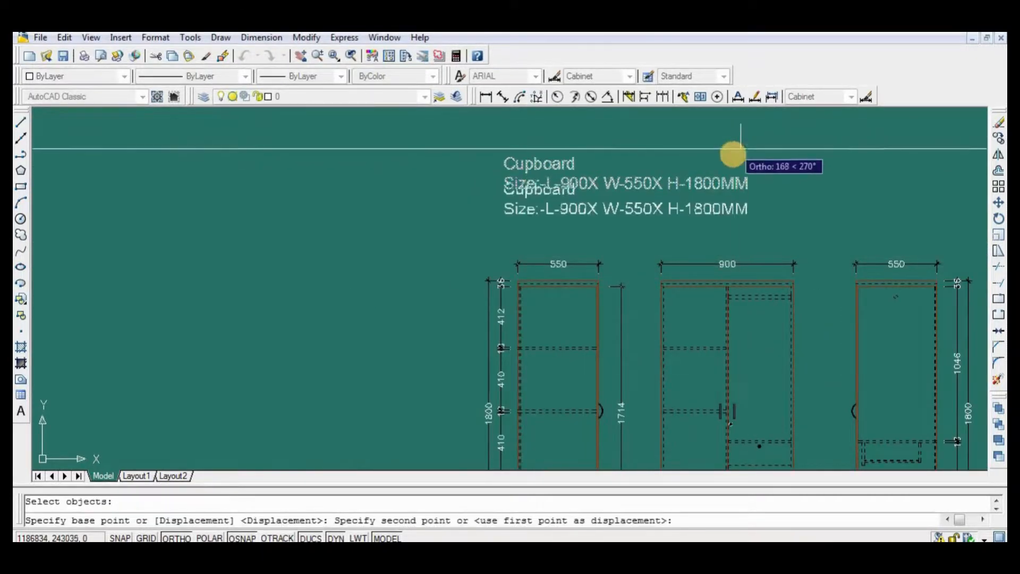
click(741, 154)
scroll(631, 285, down, 2)
middle_drag(631, 313, 514, 288)
scroll(514, 287, up, 3)
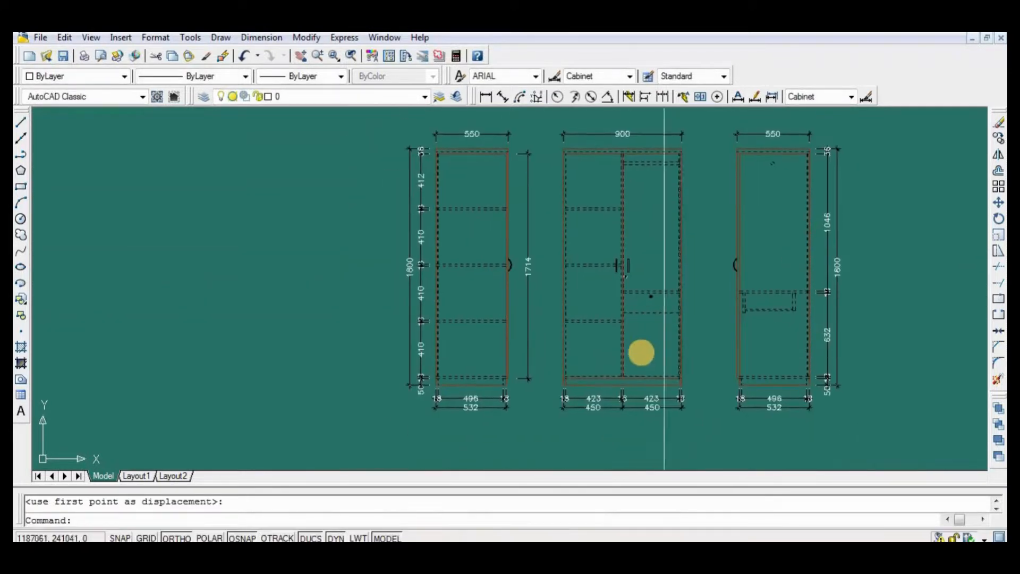
scroll(298, 348, down, 2)
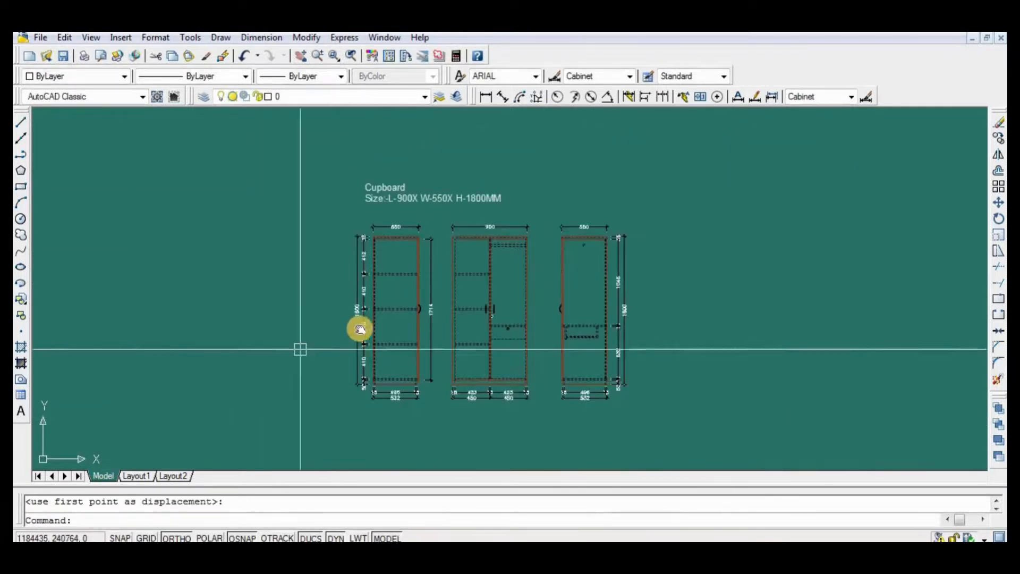
Place the multiline text "FRONT VIEW" below the views in Arial with a text height of 50
click(21, 411)
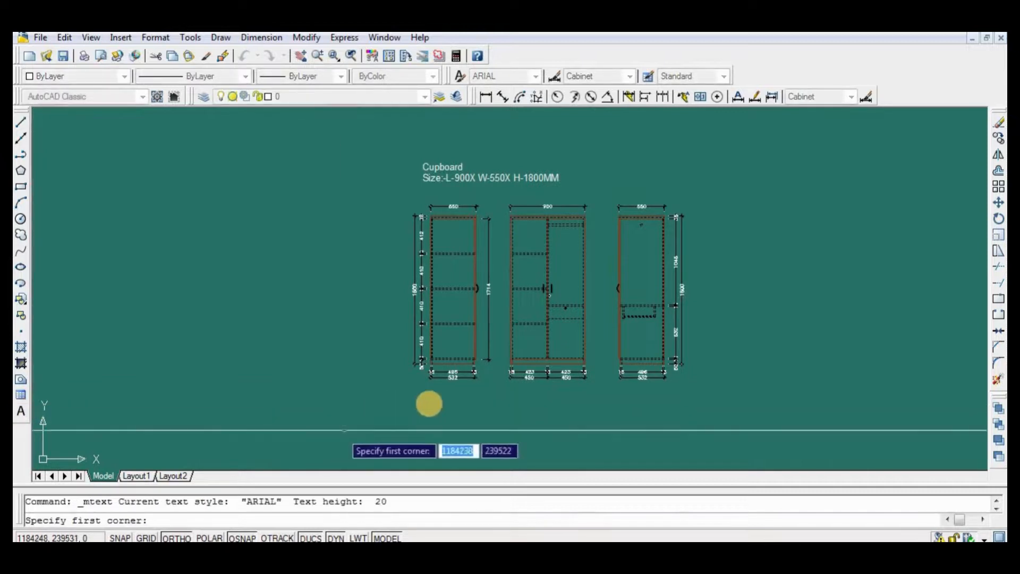
scroll(454, 319, up, 4)
click(436, 311)
click(464, 322)
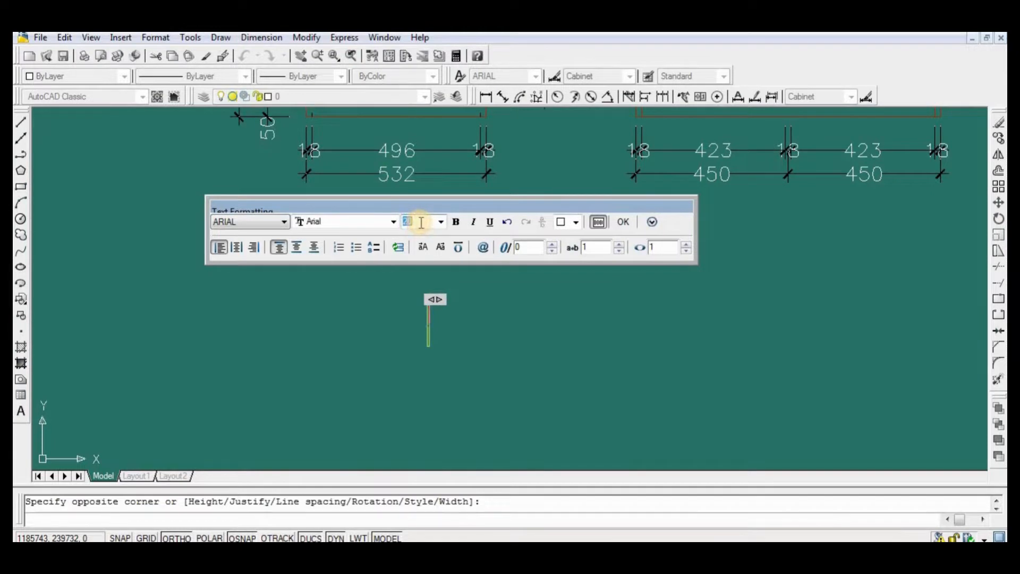
click(427, 325)
text(FRONT VIEW)
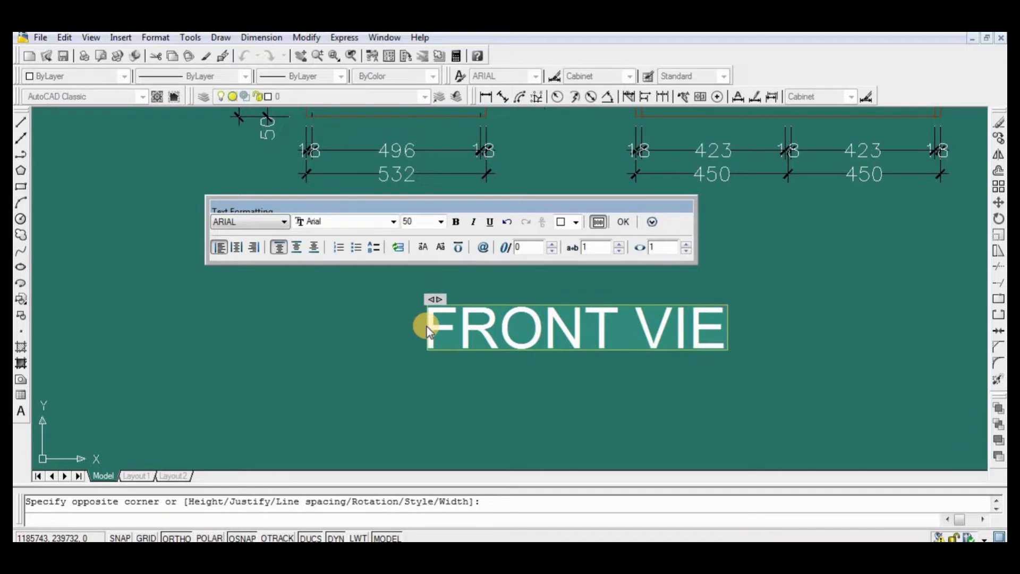
click(585, 407)
Move the FRONT VIEW label with Ortho off to sit centred beneath the front view's width dimensions, and save the drawing
text(m)
key(space)
click(533, 324)
key(space)
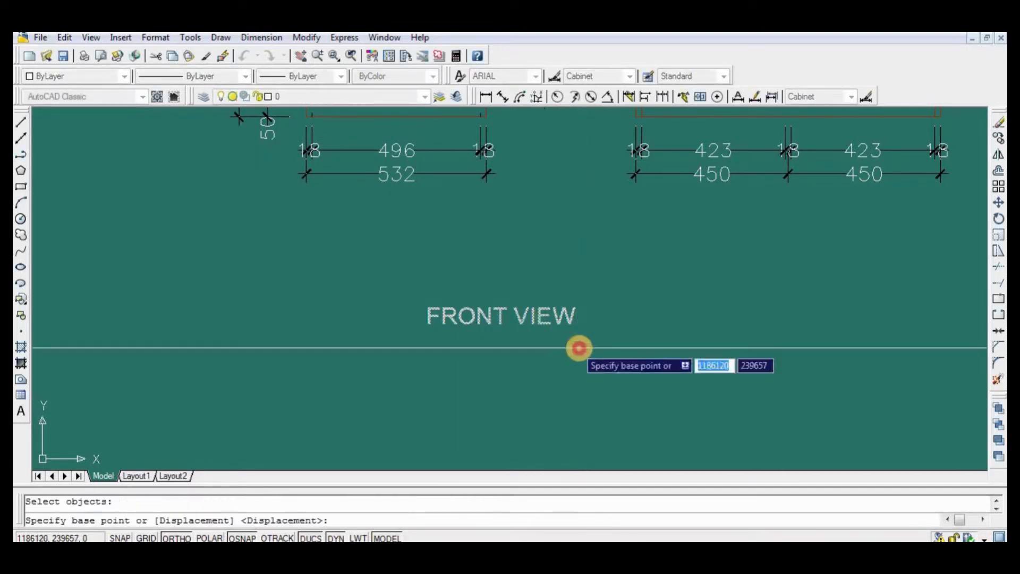
click(579, 349)
key(F8)
middle_drag(833, 265, 745, 351)
click(774, 324)
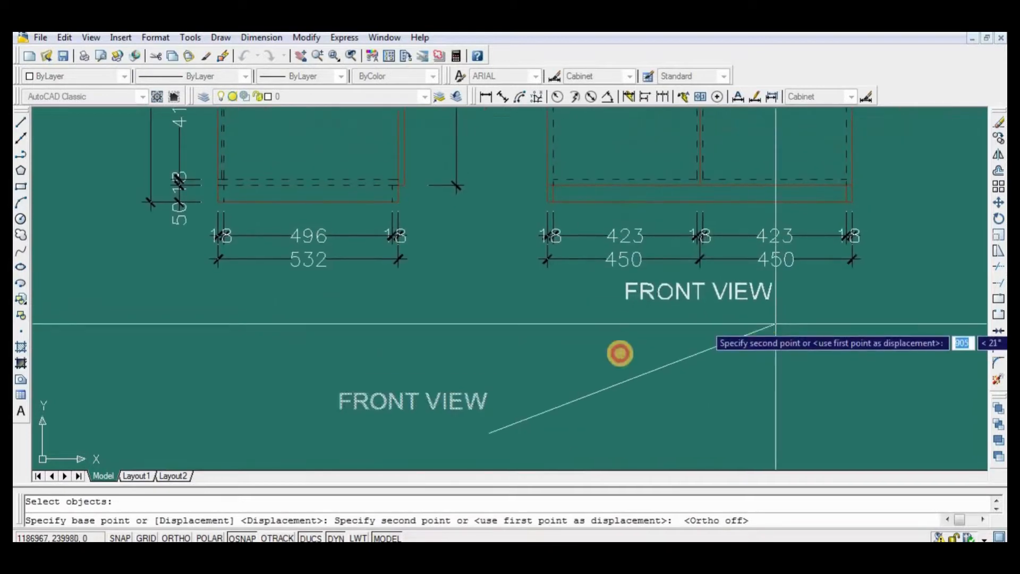
key(ctrl+s)
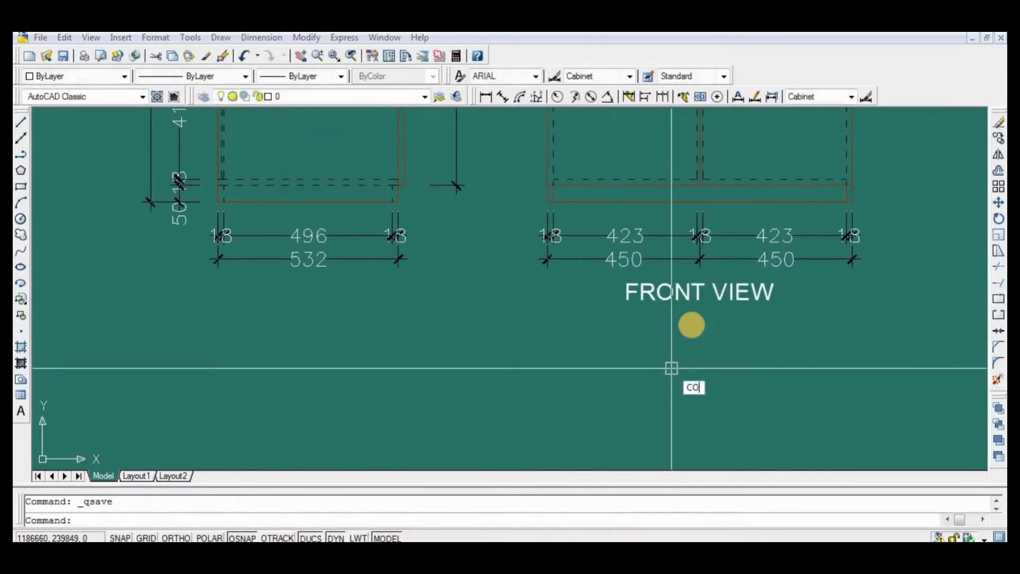
Copy the FRONT VIEW label horizontally with Ortho on, about 1168 to the left, beneath the left view's width dimensions
key(space)
click(700, 296)
key(space)
click(723, 332)
key(F8)
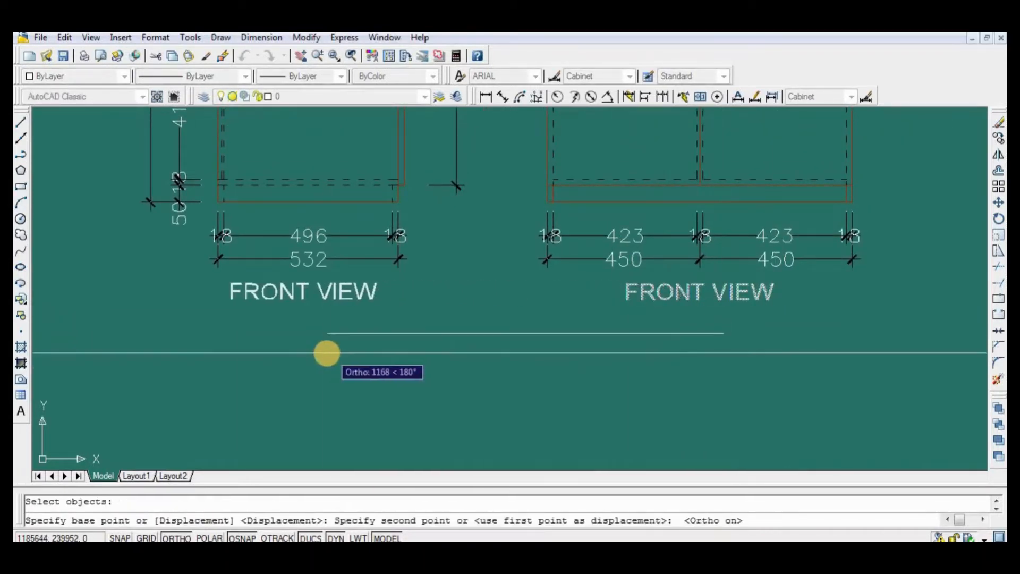
click(326, 352)
scroll(282, 292, up, 4)
key(space)
Edit the copied label beneath the left view to read "SIDE VIEW"
double_click(407, 290)
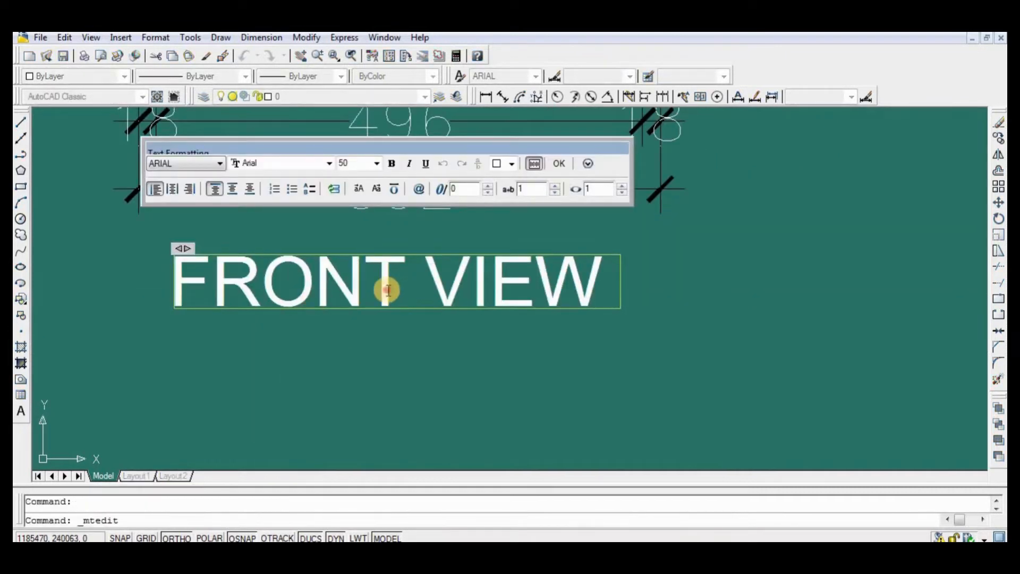
drag(388, 289, 79, 316)
text(SIDE)
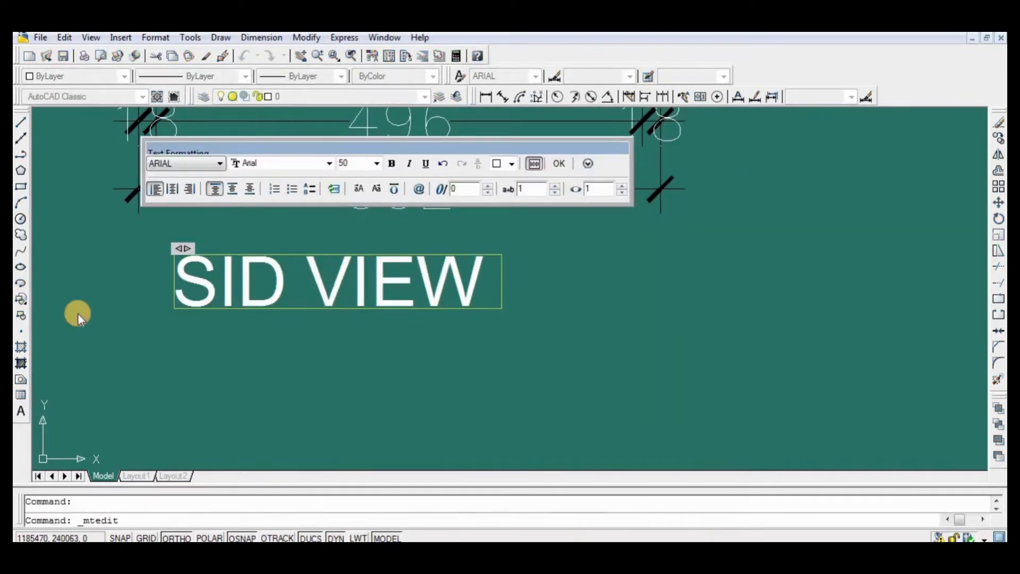
click(309, 384)
Move the SIDE VIEW label horizontally about 44 to the right to centre it beneath the 532 dimension
text(m)
key(Return)
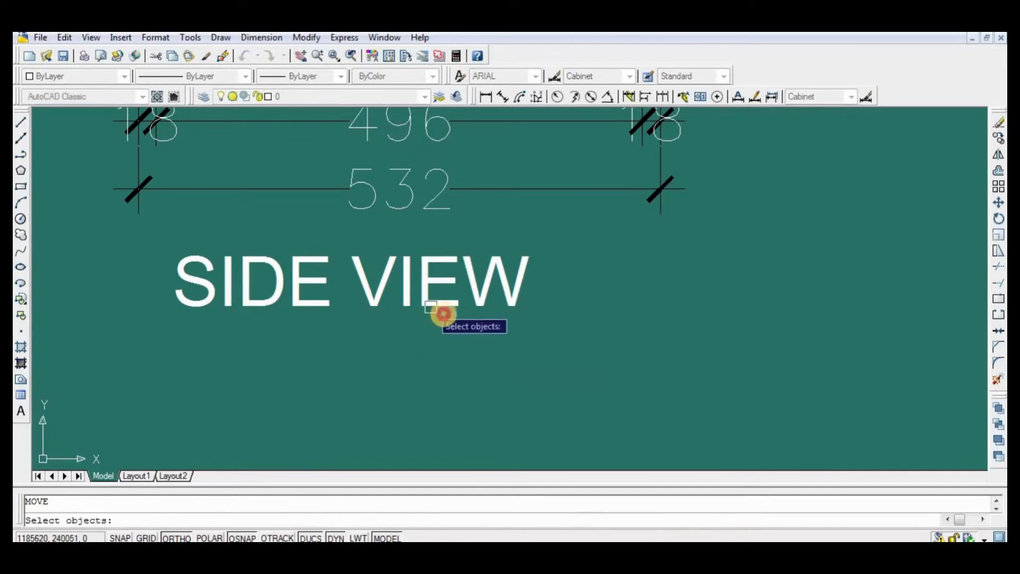
click(383, 292)
key(Return)
click(448, 347)
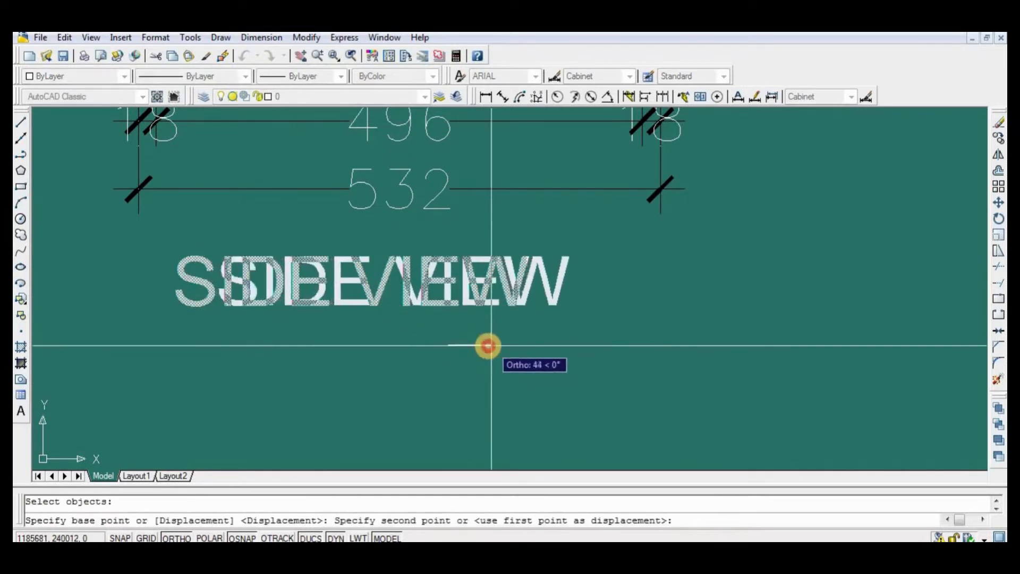
click(491, 346)
Copy the SIDE VIEW label horizontally to beneath the right-hand side view's width dimensions, and save the drawing
text(co)
key(Return)
click(495, 305)
key(Return)
scroll(269, 331, down, 3)
click(302, 366)
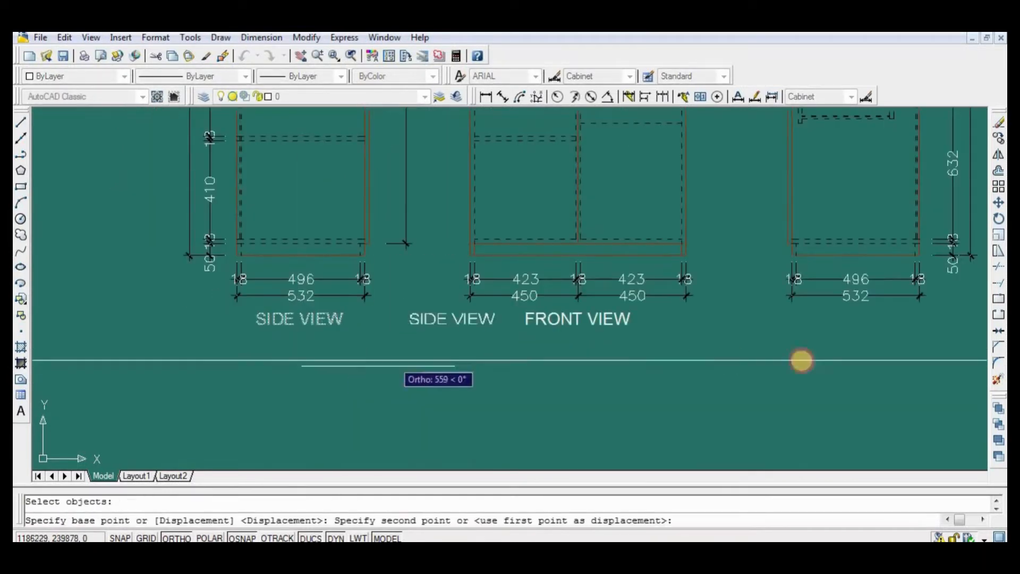
click(853, 361)
key(Return)
scroll(690, 360, down, 4)
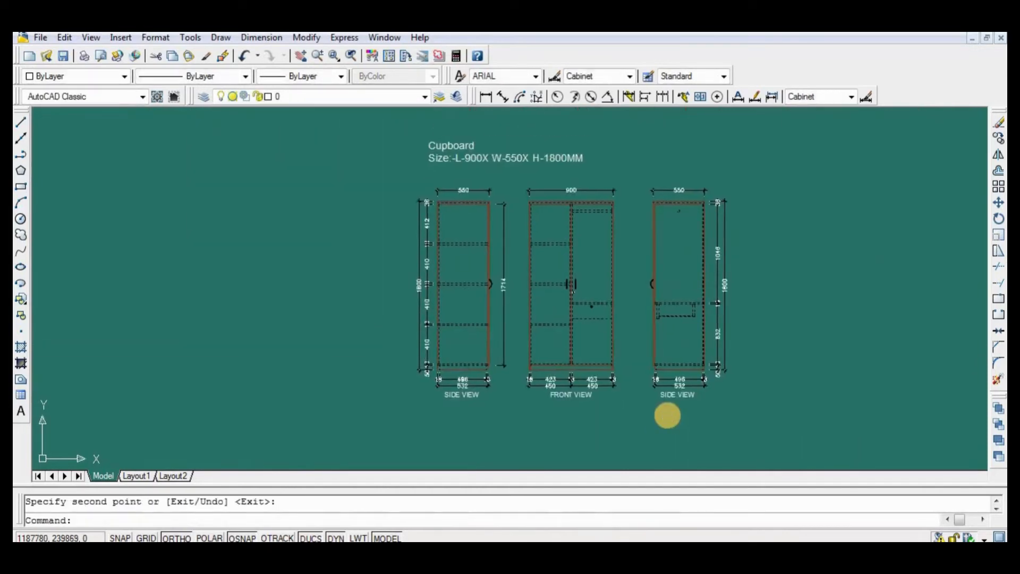
mouse_move(700, 392)
middle_down()
mouse_move(623, 385)
mouse_move(608, 364)
middle_up()
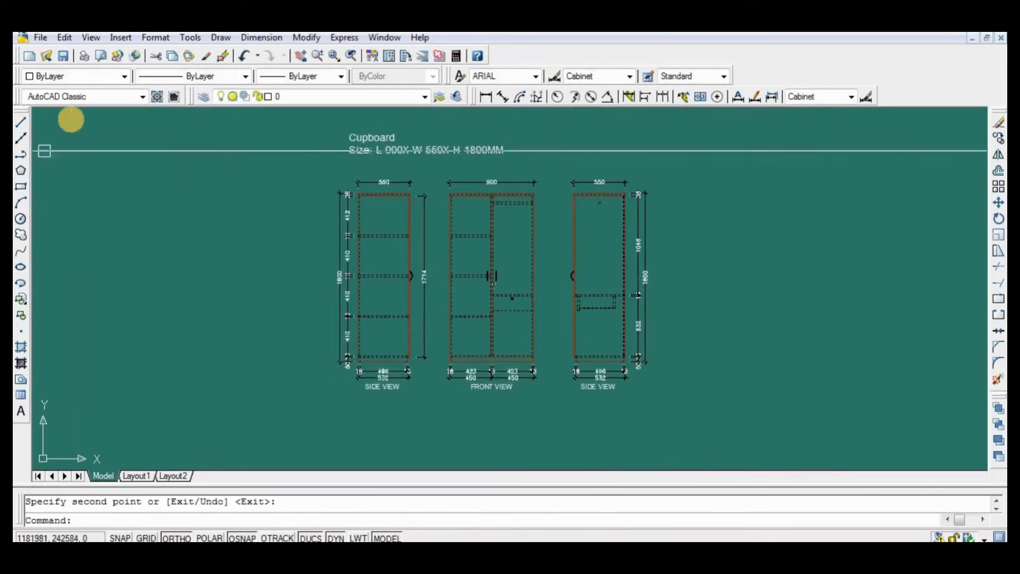
click(63, 57)
scroll(358, 200, up, 3)
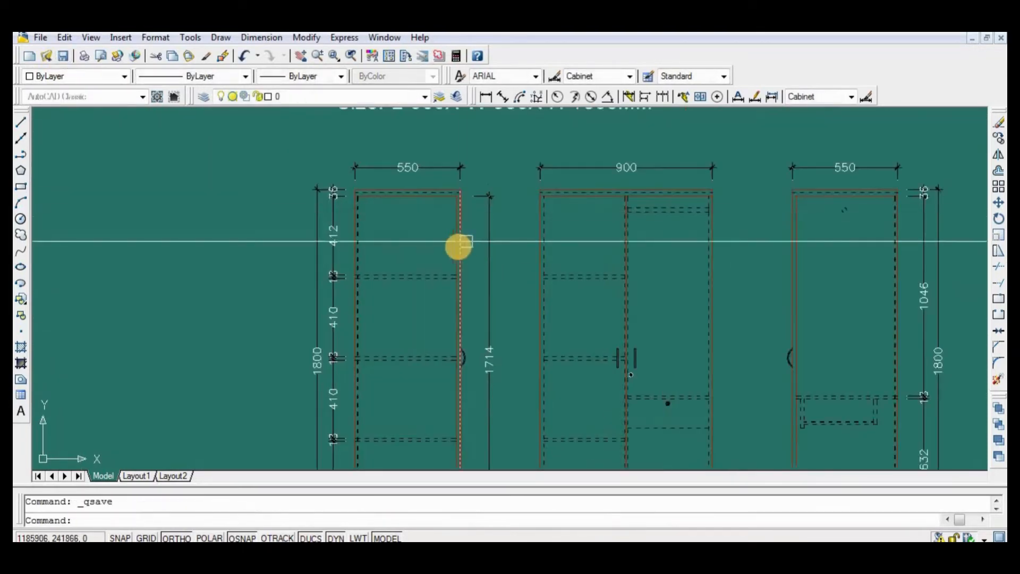
scroll(542, 260, down, 3)
mouse_move(587, 268)
middle_down()
mouse_move(546, 290)
mouse_move(568, 287)
middle_up()
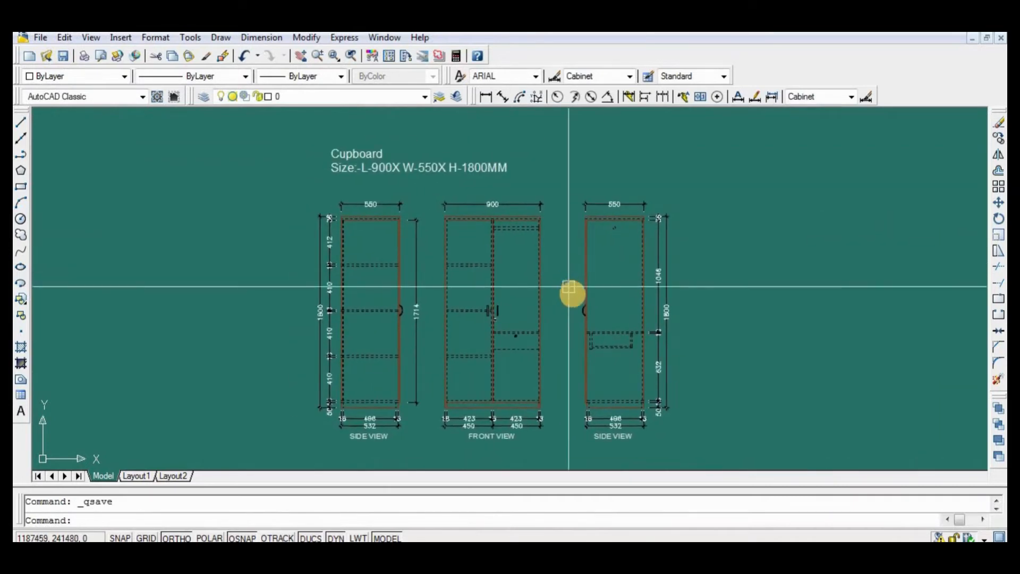